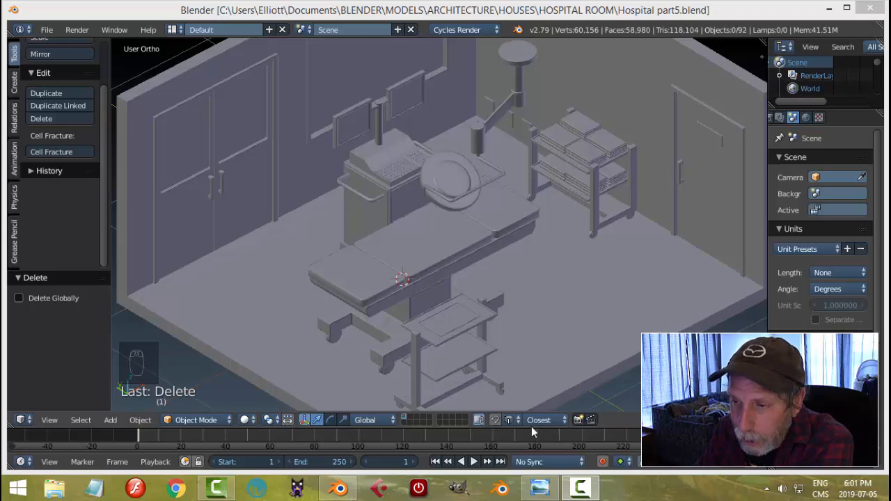
# Step: Check the operating-room reference picture and place the 3D cursor on the floor between the double doors and the operating table
pyautogui.click(540, 488)
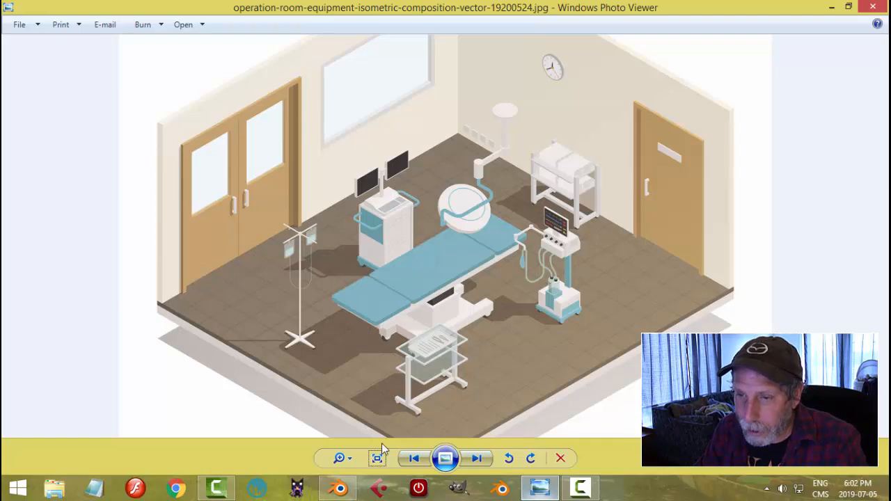
pyautogui.click(340, 488)
pyautogui.rightClick(288, 303)
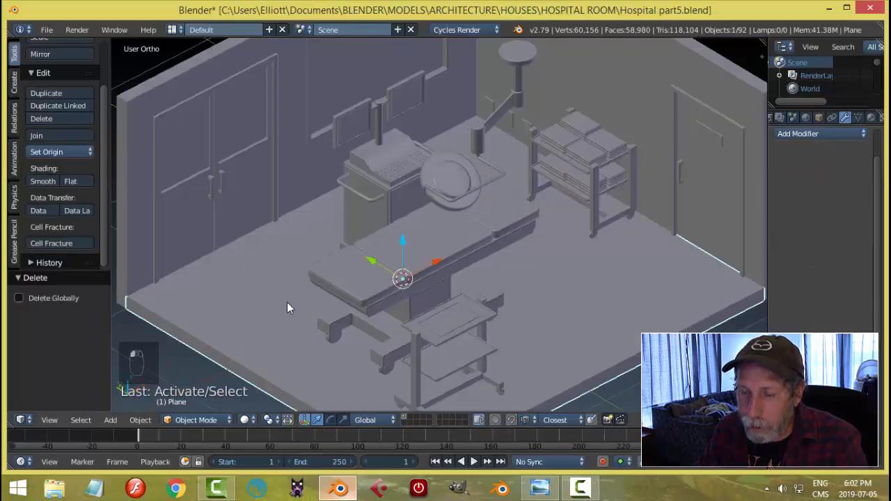
pyautogui.press('Tab')
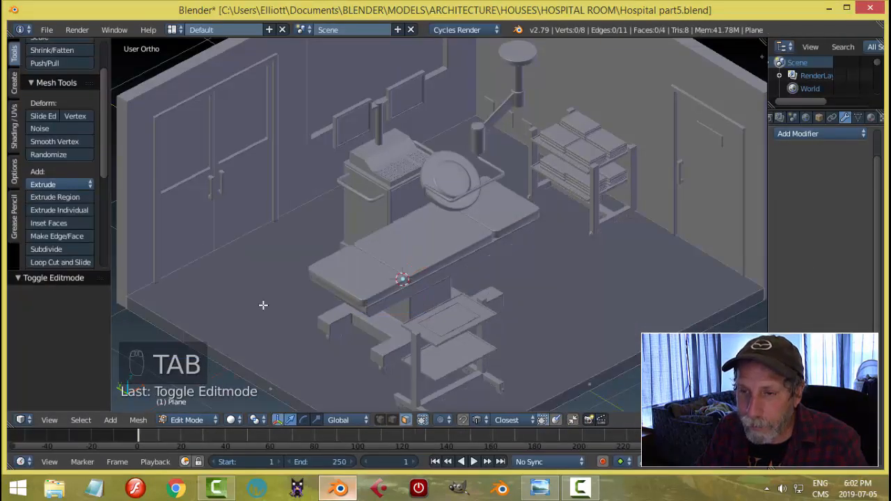
pyautogui.moveTo(362, 308); pyautogui.dragTo(378, 314, button='middle')
pyautogui.press('Tab')
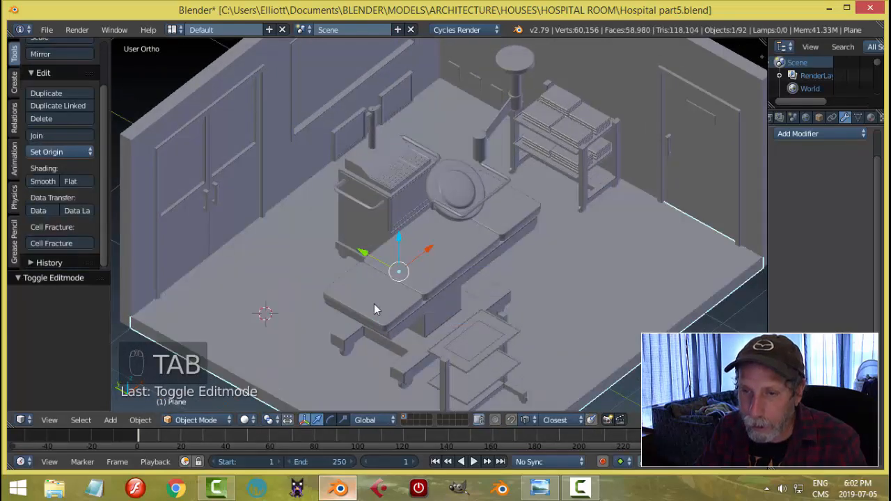
# Step: Add a cube at the 3D cursor and scale its mesh down to about 0.042 in Edit Mode
pyautogui.hotkey('shift', 'a')
pyautogui.moveTo(372, 265)
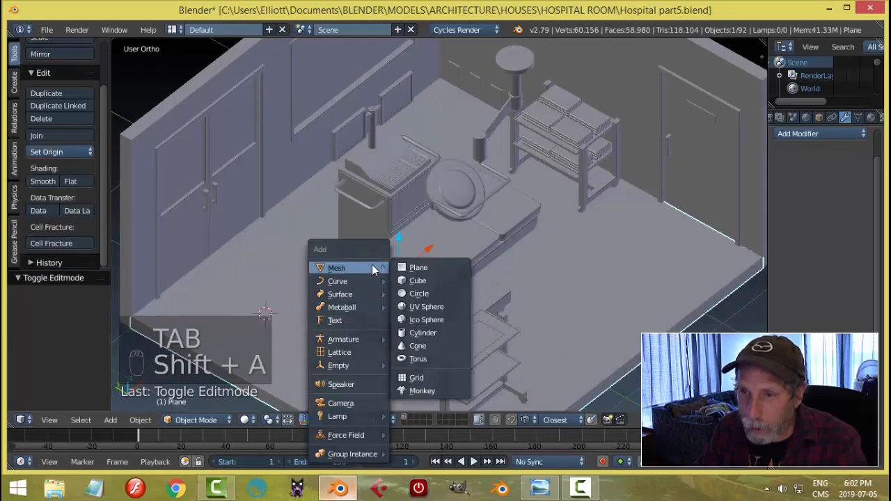
pyautogui.click(411, 280)
pyautogui.press('Tab')
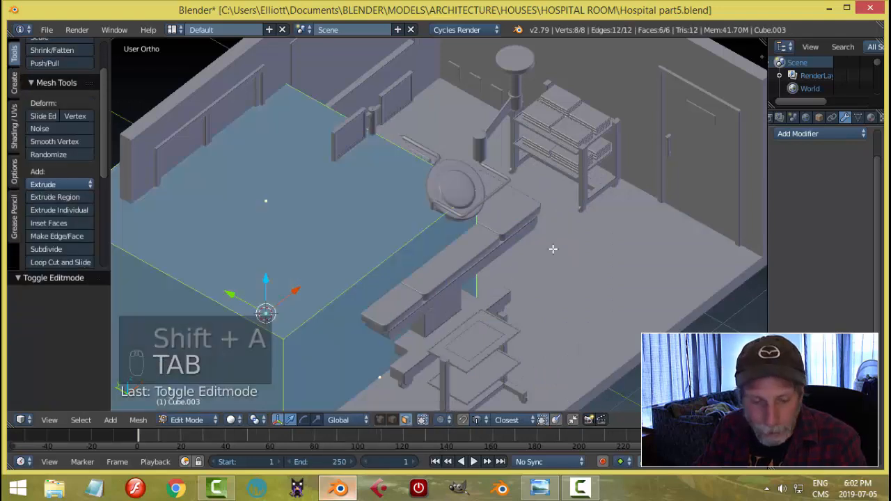
pyautogui.press('s')
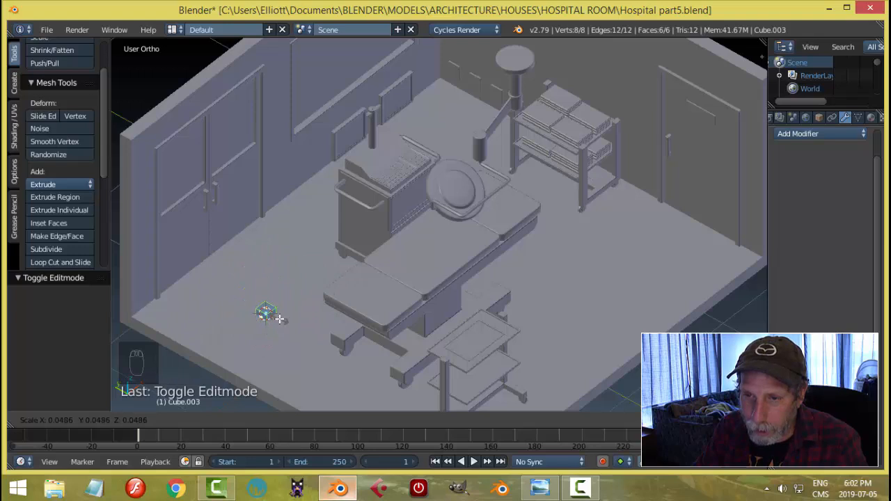
pyautogui.click(278, 316)
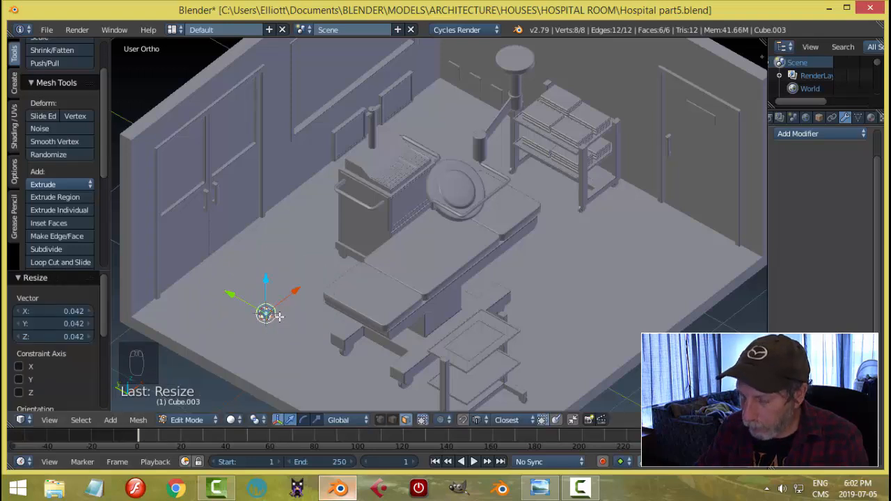
# Step: Raise the small cube above the floor and scale it to about 0.814
pyautogui.press('KP_Decimal')
pyautogui.scroll(-3, 447, 322)
pyautogui.moveTo(447, 323); pyautogui.dragTo(460, 197, button='middle')
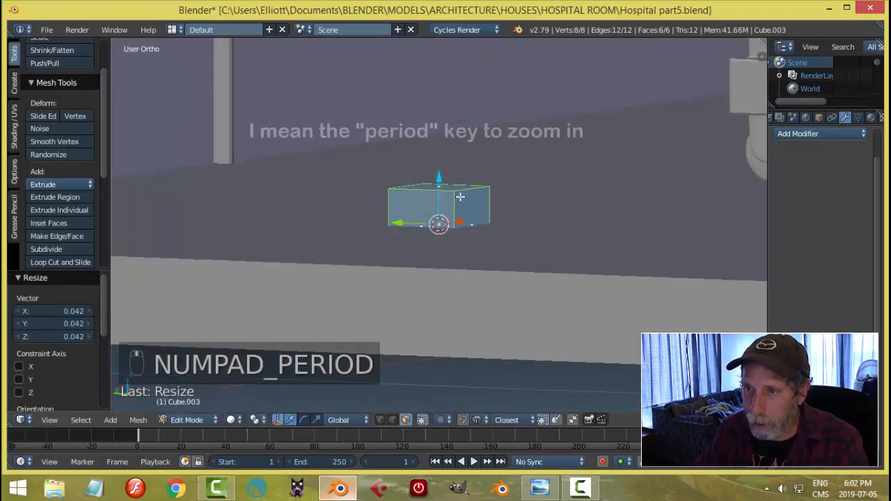
pyautogui.moveTo(439, 178); pyautogui.dragTo(441, 129)
pyautogui.moveTo(561, 169); pyautogui.dragTo(531, 230, button='middle')
pyautogui.press('s')
pyautogui.click(512, 229)
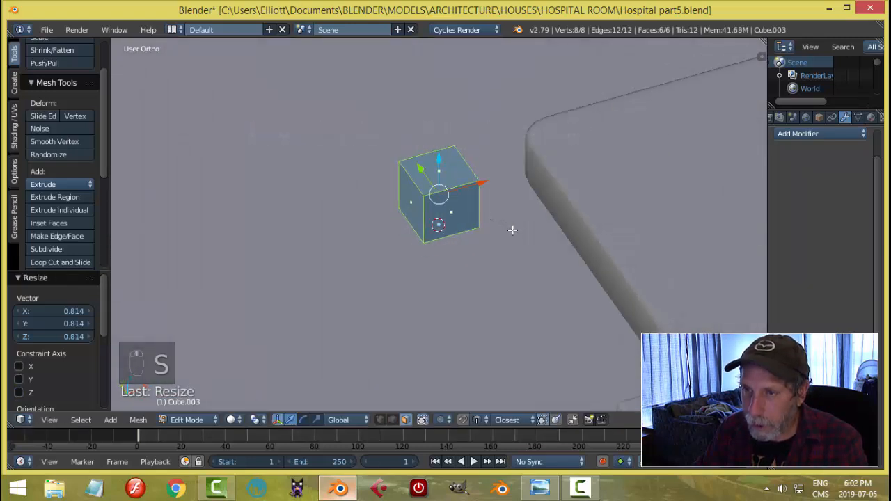
# Step: Extrude the cube's four side faces individually by about 0.197 to form a cross-shaped base
pyautogui.press('a')
pyautogui.keyDown('alt'); pyautogui.rightClick(423, 212); pyautogui.keyUp('alt')
pyautogui.scroll(-4, 484, 241)
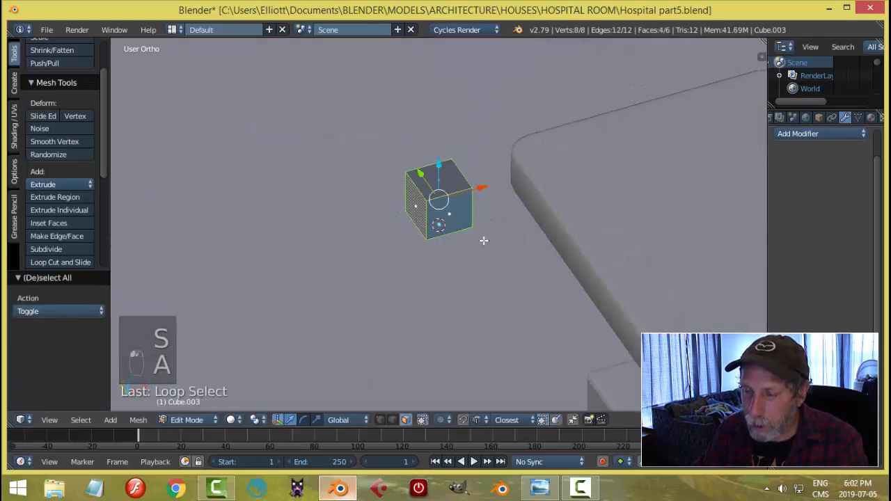
pyautogui.moveTo(484, 241); pyautogui.dragTo(481, 265, button='middle')
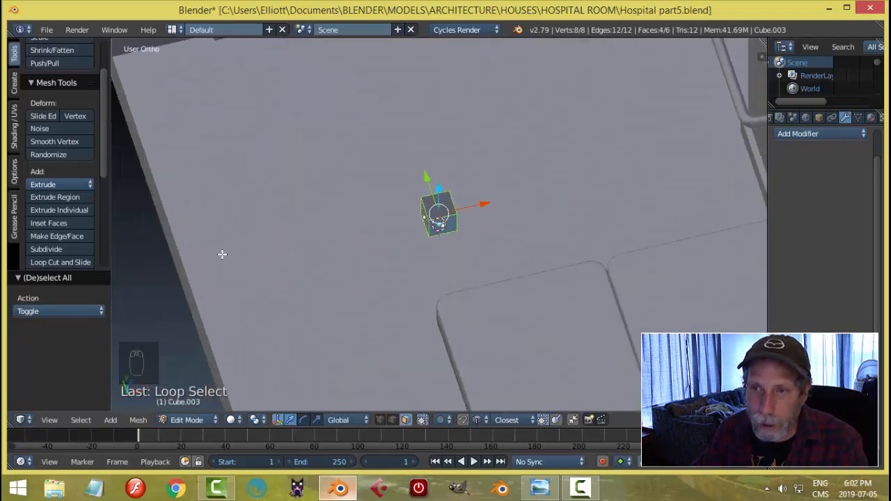
pyautogui.scroll(-5, 222, 254)
pyautogui.moveTo(306, 255); pyautogui.dragTo(330, 247, button='middle')
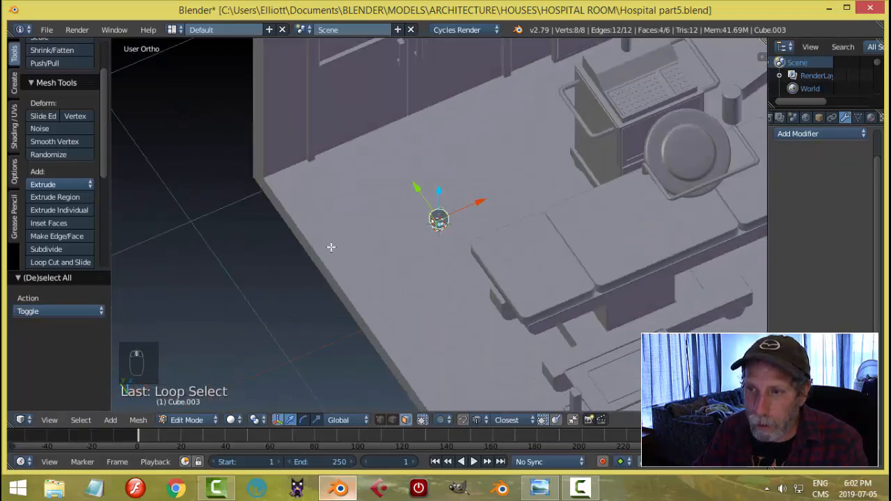
pyautogui.click(86, 210)
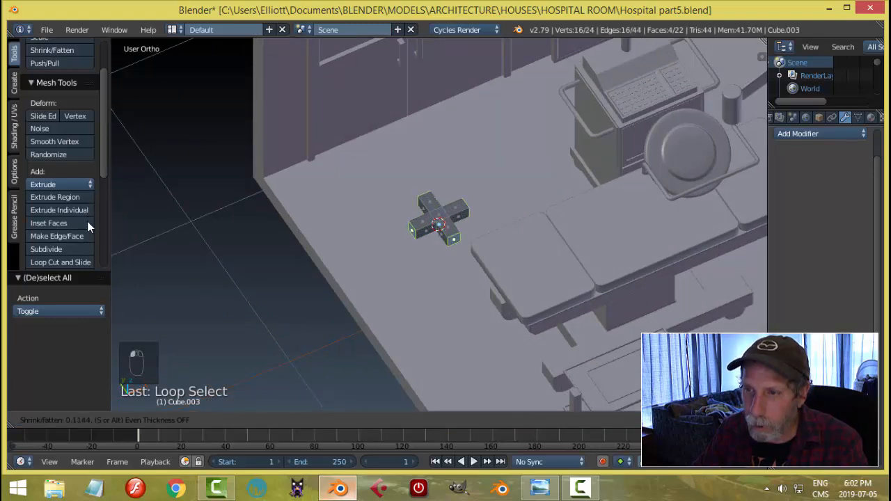
pyautogui.click(91, 229)
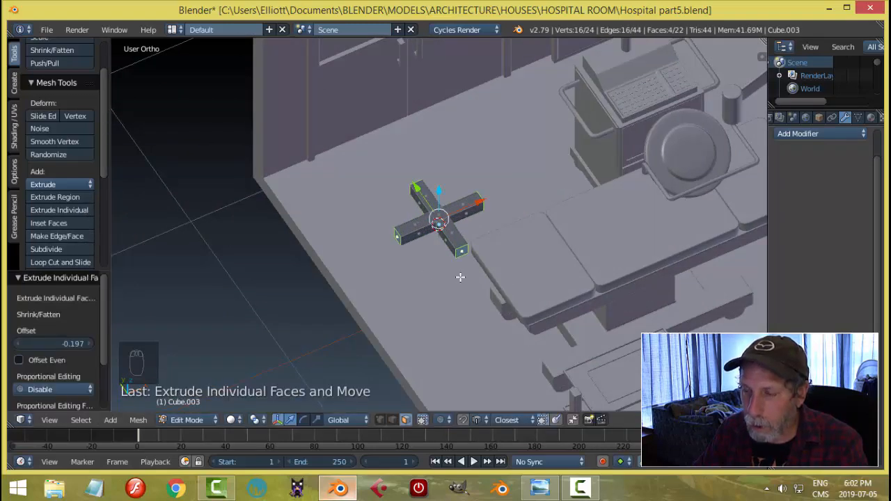
# Step: Compare the base with the reference picture and taper its arms by scaling each end face about its own origin to about 0.496
pyautogui.scroll(-4, 460, 277)
pyautogui.click(540, 487)
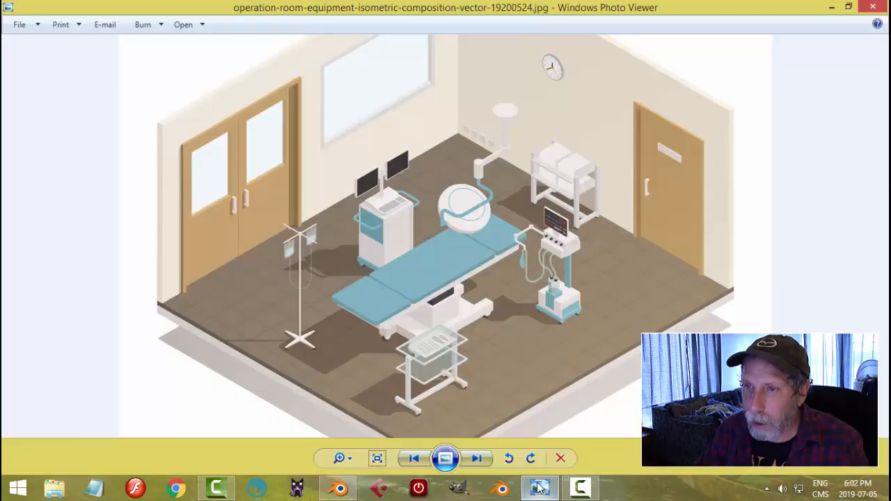
pyautogui.click(340, 488)
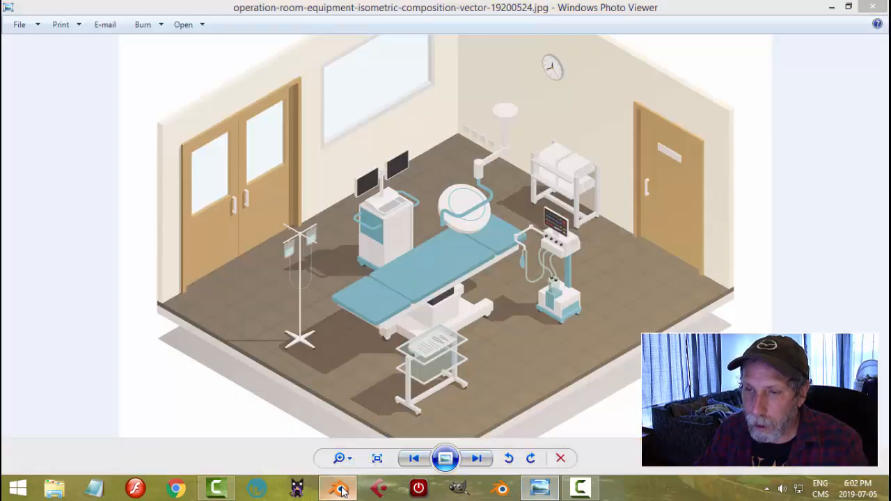
pyautogui.scroll(6, 472, 262)
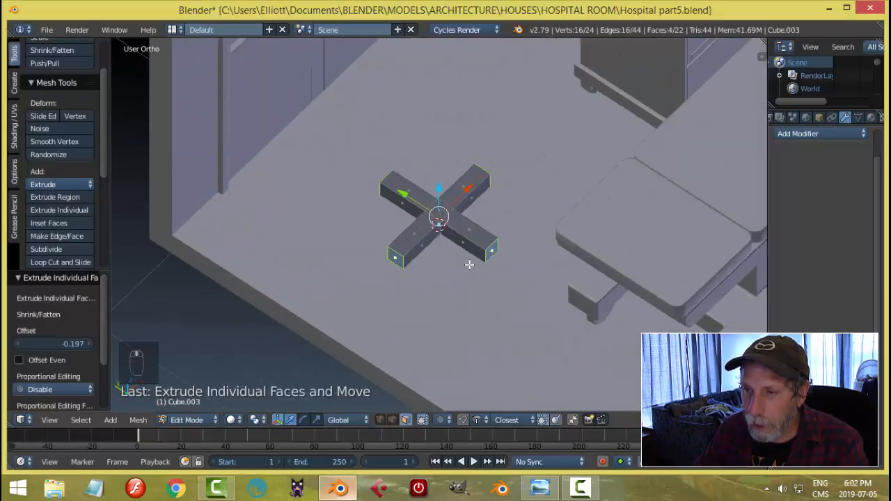
pyautogui.moveTo(469, 265); pyautogui.dragTo(531, 250, button='middle')
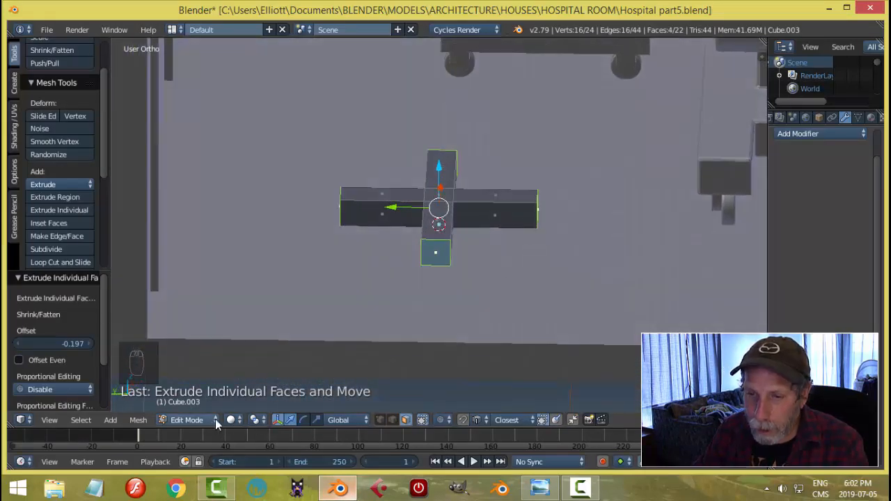
pyautogui.click(255, 419)
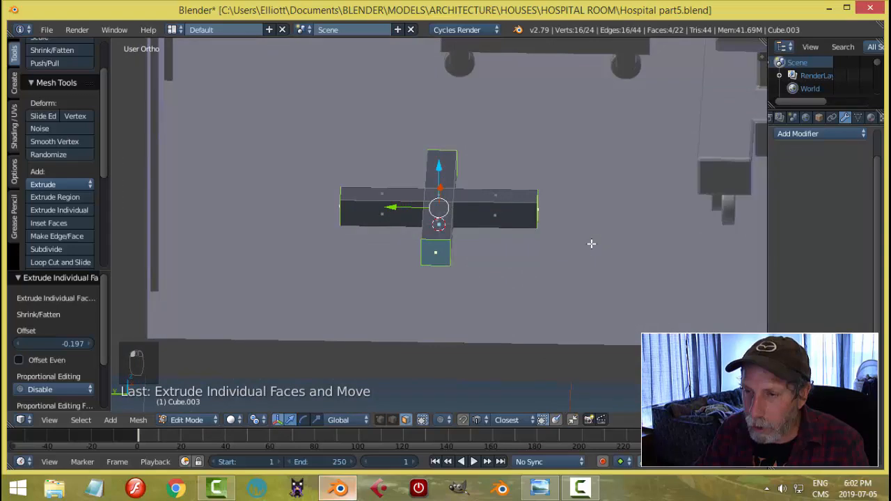
pyautogui.press('s')
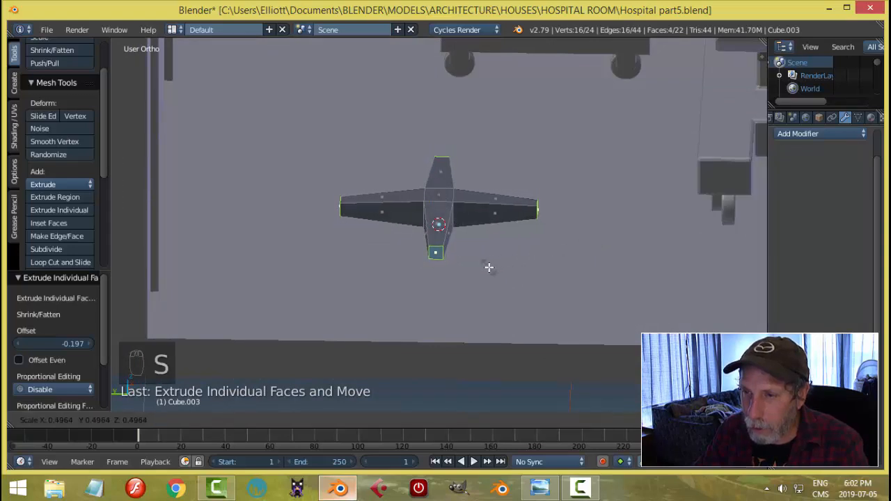
pyautogui.click(488, 267)
# Step: Lower the four arm end faces along Z by about 0.026 so the arms slope downwards
pyautogui.moveTo(538, 275); pyautogui.dragTo(491, 255, button='middle')
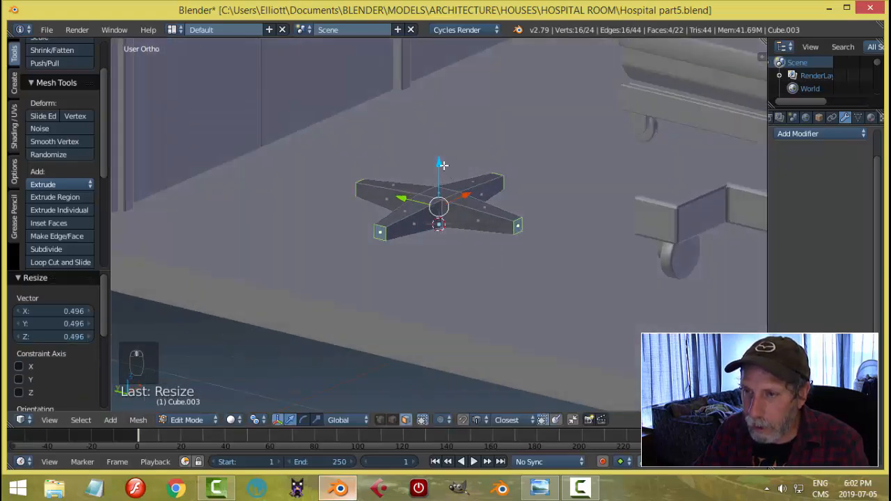
pyautogui.press('g')
pyautogui.press('z')
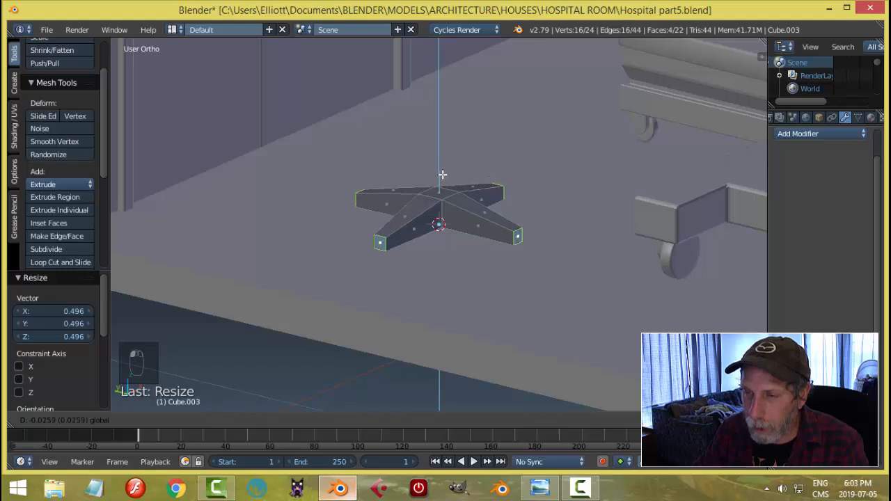
pyautogui.click(442, 175)
# Step: Scale the whole base to about 0.742 and flatten it along Z to about 0.612
pyautogui.moveTo(552, 207); pyautogui.dragTo(511, 203, button='middle')
pyautogui.press('a')
pyautogui.press('a')
pyautogui.press('a')
pyautogui.scroll(-2, 555, 248)
pyautogui.press('s')
pyautogui.click(522, 253)
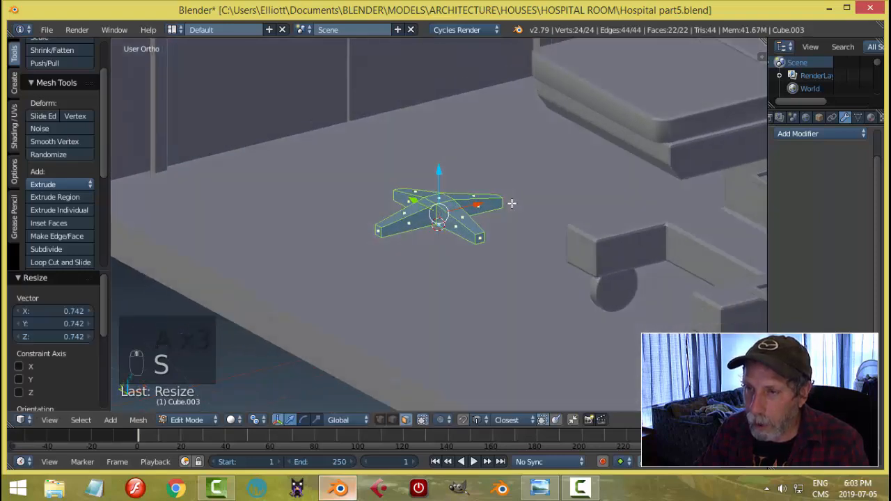
pyautogui.press('s')
pyautogui.press('z')
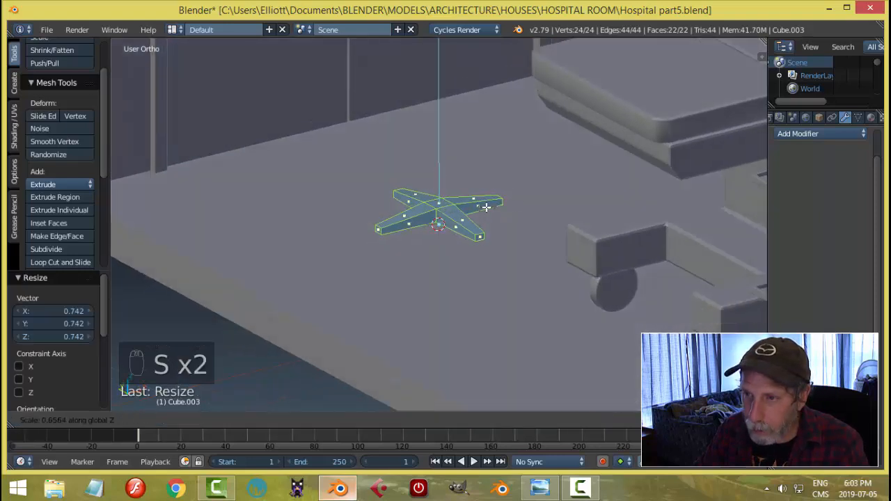
pyautogui.click(484, 207)
# Step: Add a loop cut close to the tip of each of the base's four arms
pyautogui.scroll(4, 383, 241)
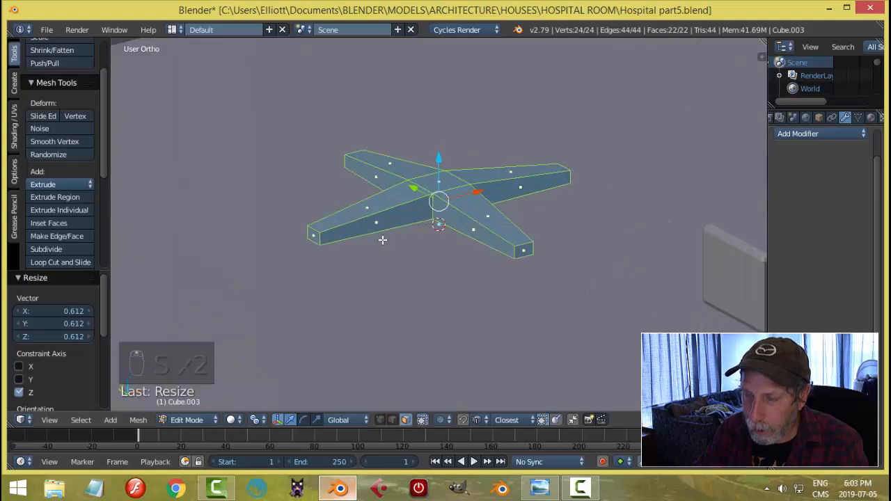
pyautogui.moveTo(382, 239); pyautogui.dragTo(377, 270, button='middle')
pyautogui.hotkey('ctrl', 'r')
pyautogui.click(329, 255)
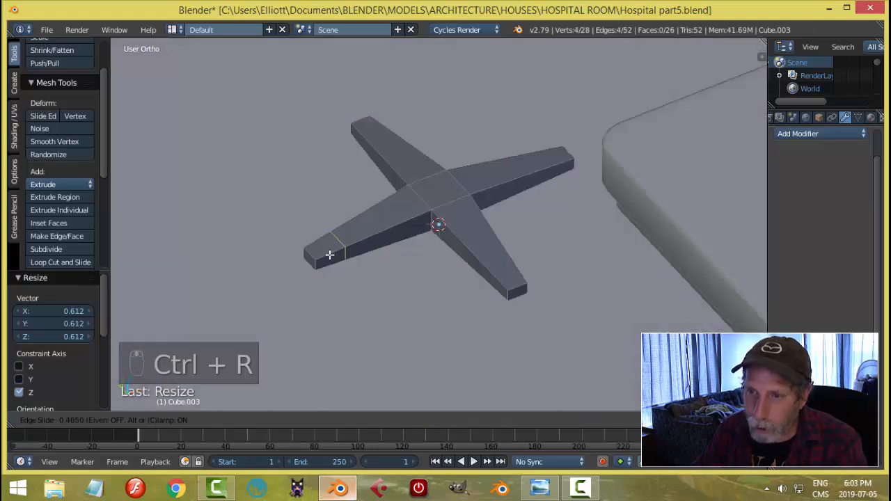
pyautogui.click(313, 263)
pyautogui.hotkey('ctrl', 'r')
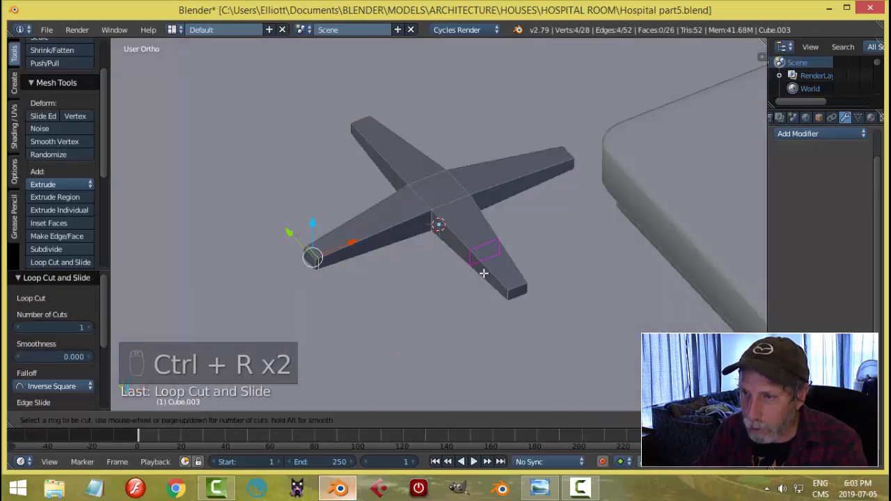
pyautogui.click(483, 277)
pyautogui.click(507, 315)
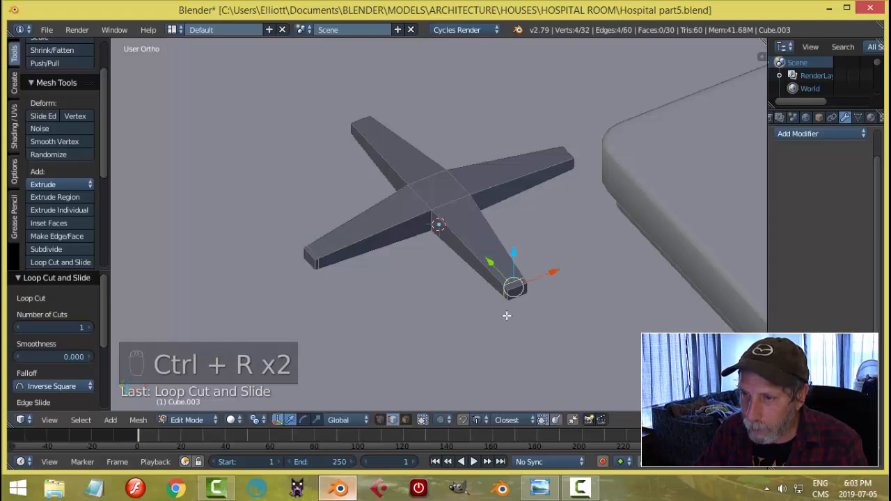
pyautogui.hotkey('ctrl', 'r')
pyautogui.click(387, 155)
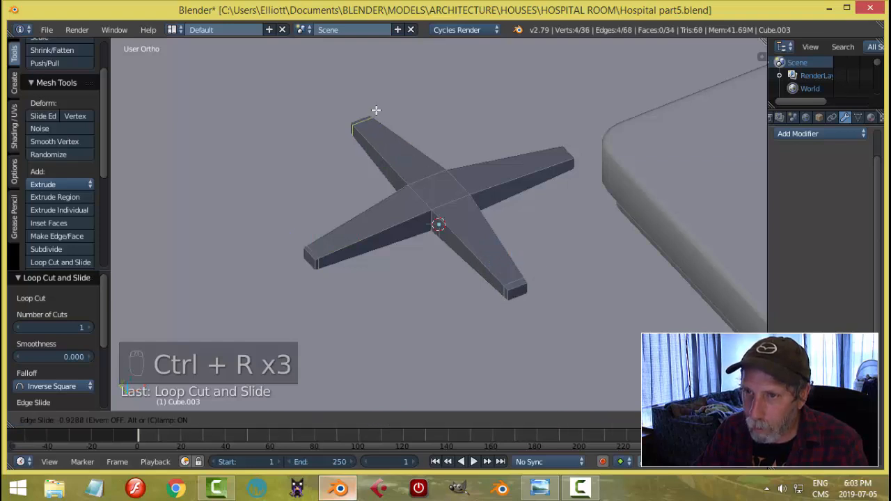
pyautogui.click(377, 114)
pyautogui.hotkey('ctrl', 'r')
pyautogui.click(551, 169)
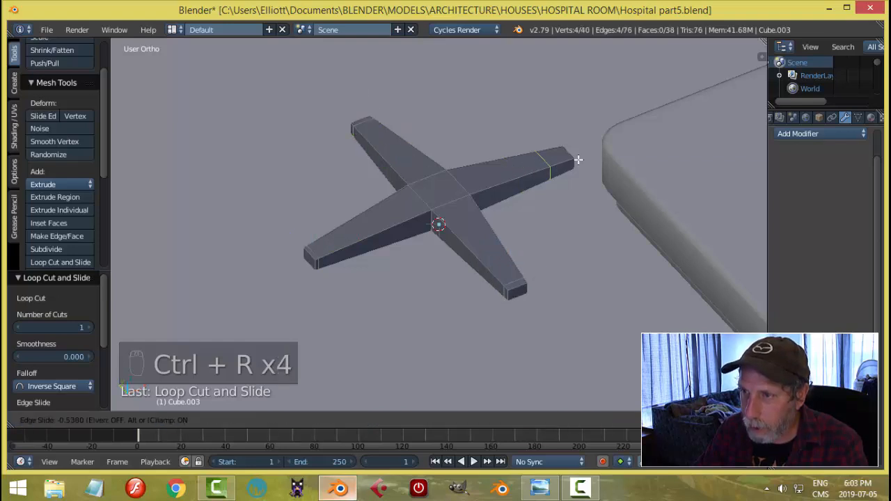
pyautogui.click(599, 153)
# Step: Add a loop cut on each of the base's four arms and slide it close to the central hub
pyautogui.hotkey('ctrl', 'r')
pyautogui.click(405, 220)
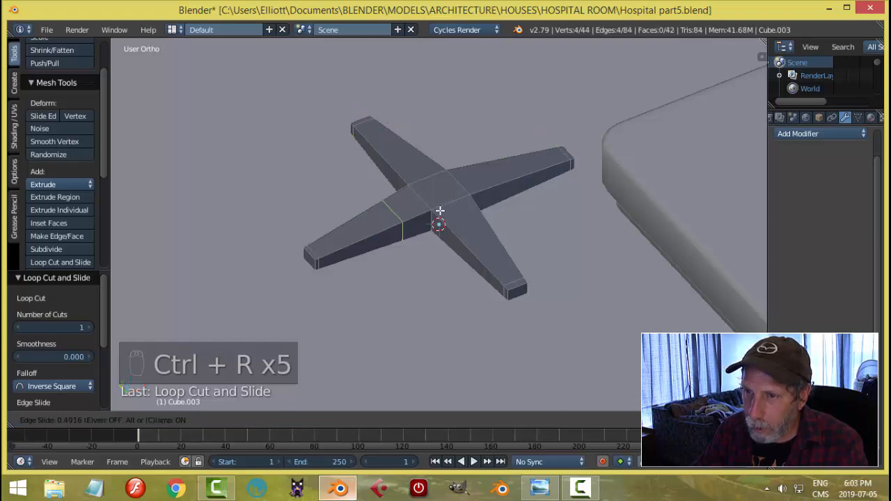
pyautogui.click(461, 203)
pyautogui.hotkey('ctrl', 'r')
pyautogui.click(450, 222)
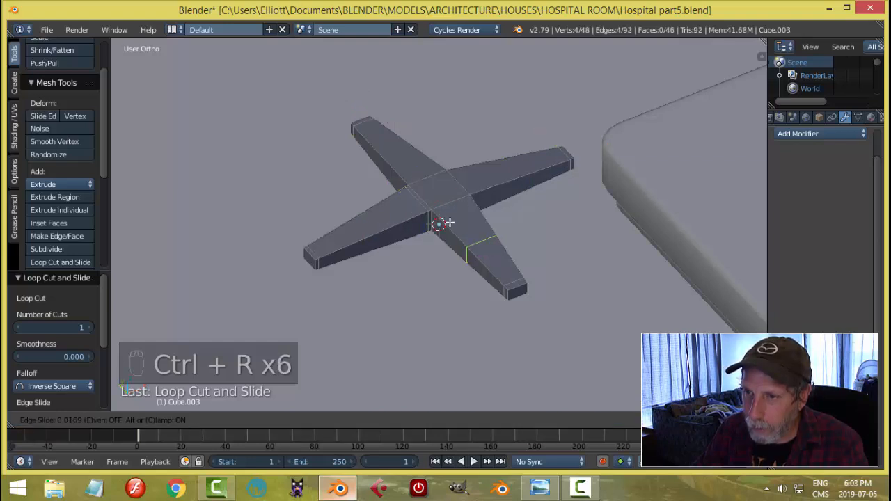
pyautogui.click(436, 178)
pyautogui.hotkey('ctrl', 'r')
pyautogui.click(417, 174)
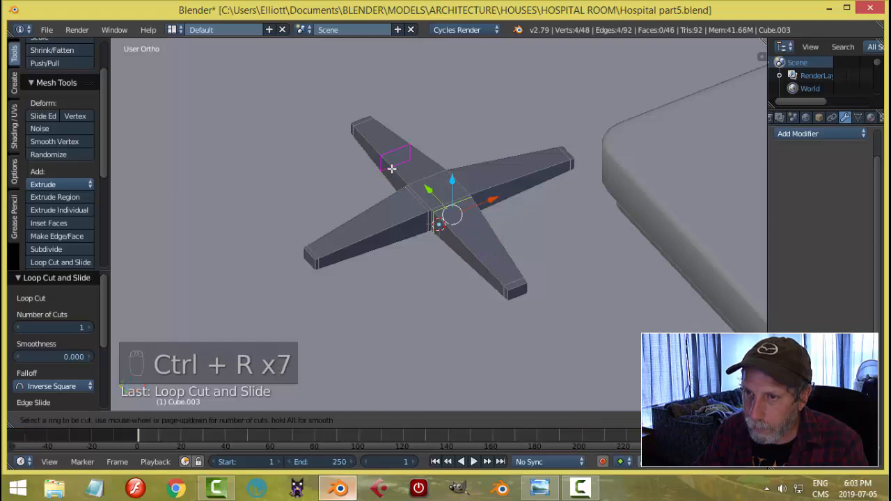
pyautogui.click(465, 186)
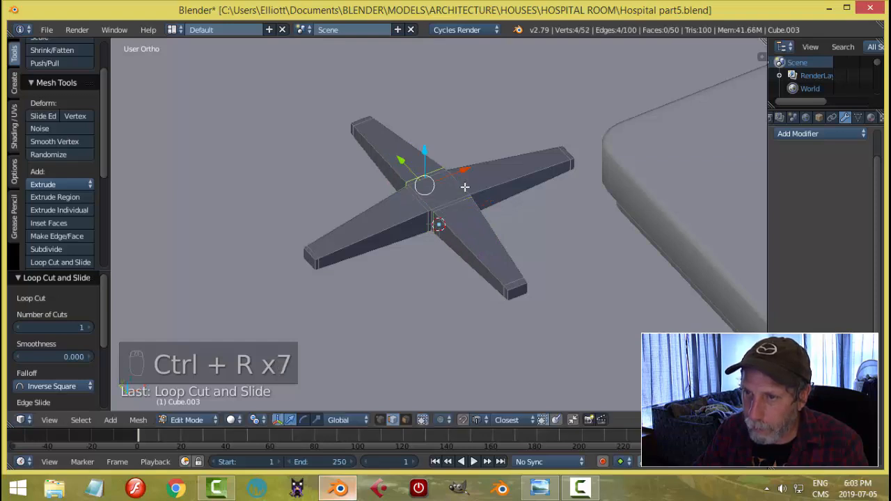
pyautogui.hotkey('ctrl', 'r')
pyautogui.click(481, 189)
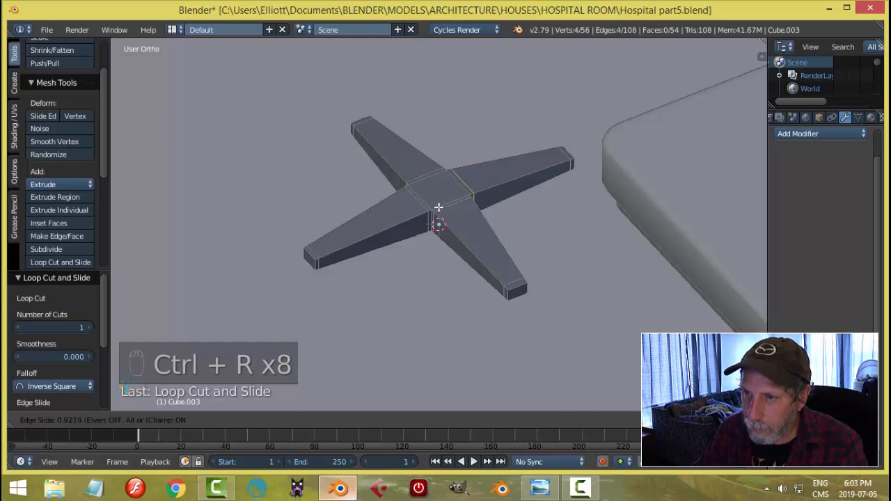
pyautogui.click(438, 207)
# Step: Add two horizontal loop cuts around the base's sides, one near the upper edge and one near the lower edge
pyautogui.moveTo(439, 207); pyautogui.dragTo(429, 213, button='middle')
pyautogui.hotkey('ctrl', 'r')
pyautogui.click(428, 204)
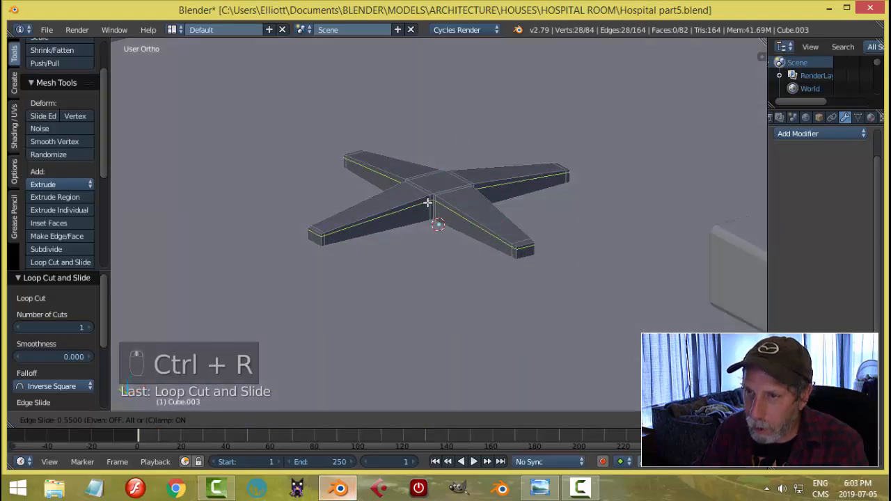
pyautogui.click(428, 203)
pyautogui.hotkey('ctrl', 'r')
pyautogui.click(430, 209)
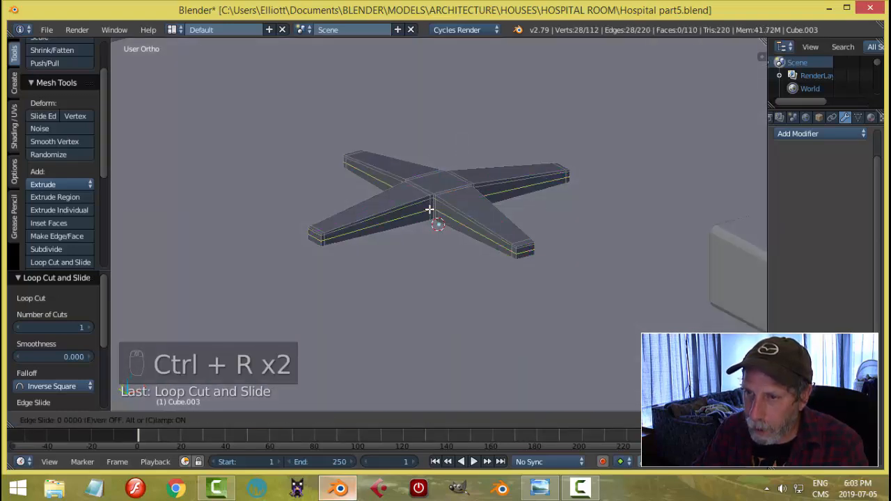
pyautogui.click(431, 211)
pyautogui.press('a')
# Step: Return to Object Mode, add a Subdivision Surface modifier with view level 2 to the base, and shade it smooth
pyautogui.press('Tab')
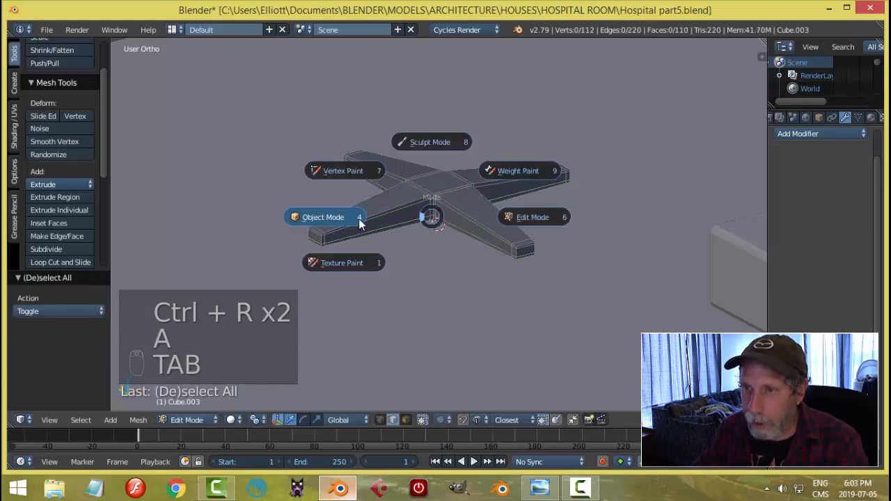
pyautogui.click(360, 220)
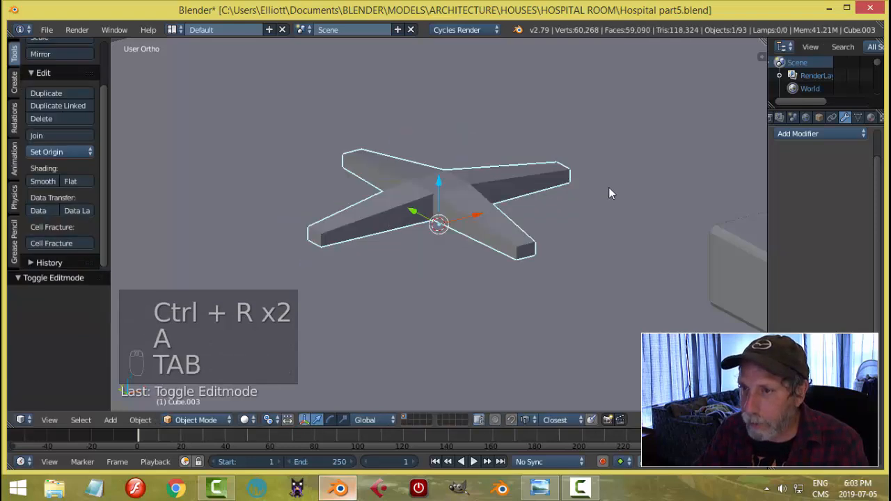
pyautogui.click(798, 134)
pyautogui.click(599, 348)
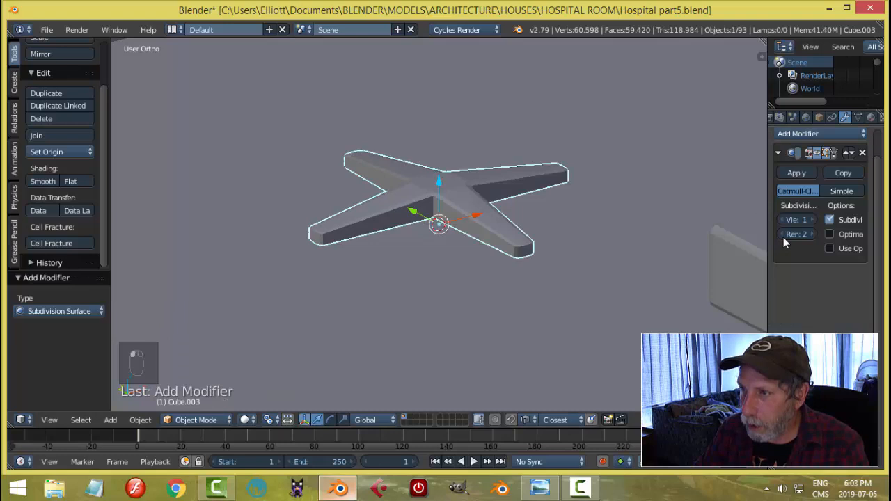
pyautogui.click(815, 219)
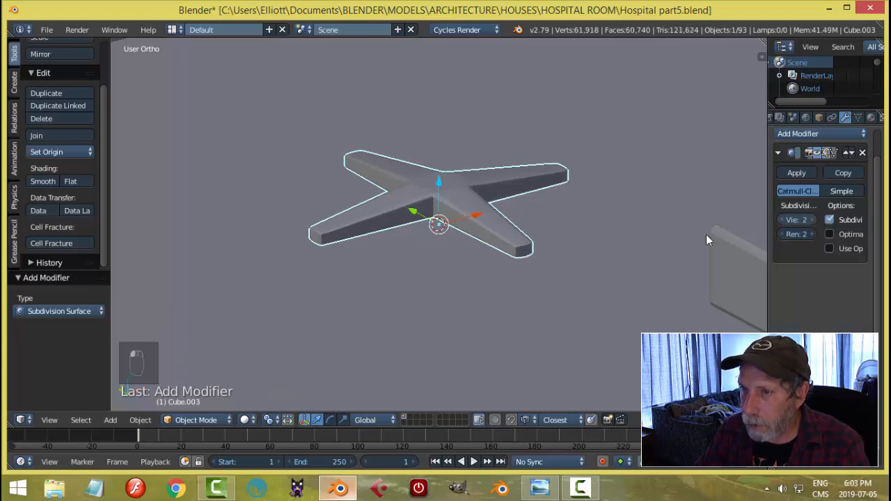
pyautogui.click(42, 181)
pyautogui.press('a')
# Step: Compare the base with the reference picture and inset its upper central face by about 0.008
pyautogui.scroll(-3, 463, 182)
pyautogui.moveTo(463, 182)
pyautogui.mouseDown(button='middle')
pyautogui.moveTo(460, 283)
pyautogui.moveTo(539, 233)
pyautogui.moveTo(559, 193)
pyautogui.moveTo(487, 285)
pyautogui.moveTo(440, 304)
pyautogui.mouseUp(button='middle')
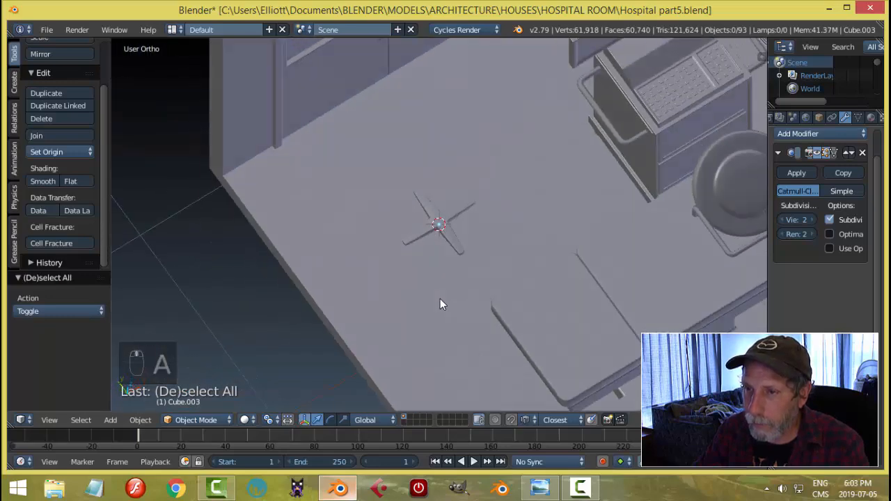
pyautogui.click(540, 488)
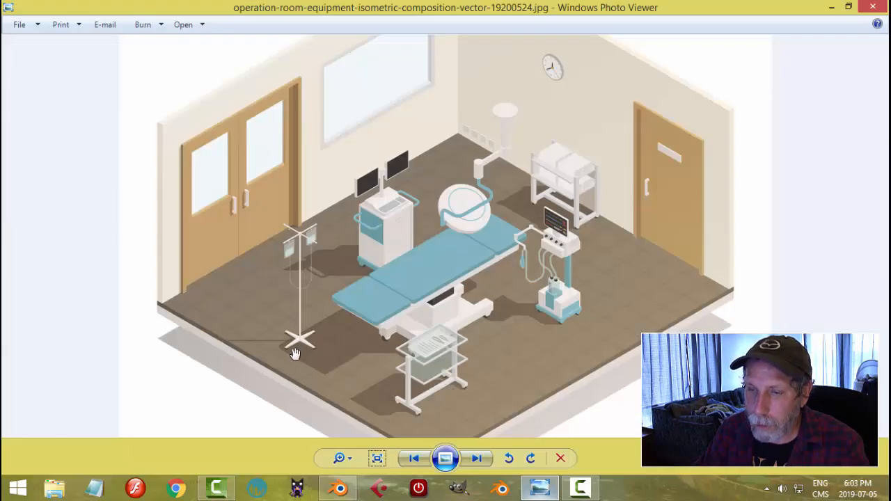
pyautogui.click(339, 488)
pyautogui.moveTo(442, 311); pyautogui.dragTo(548, 232, button='middle')
pyautogui.scroll(6, 471, 273)
pyautogui.rightClick(436, 223)
pyautogui.press('Tab')
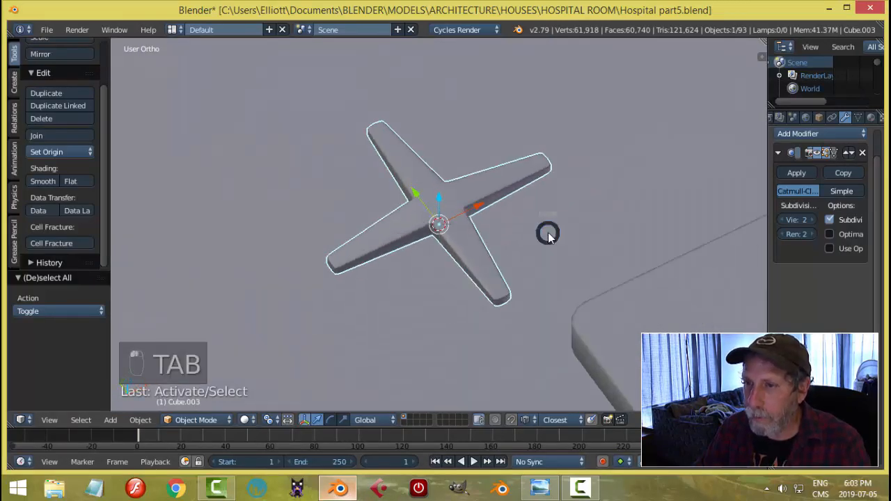
pyautogui.scroll(2, 516, 240)
pyautogui.scroll(4, 451, 237)
pyautogui.hotkey('ctrl', 'Tab')
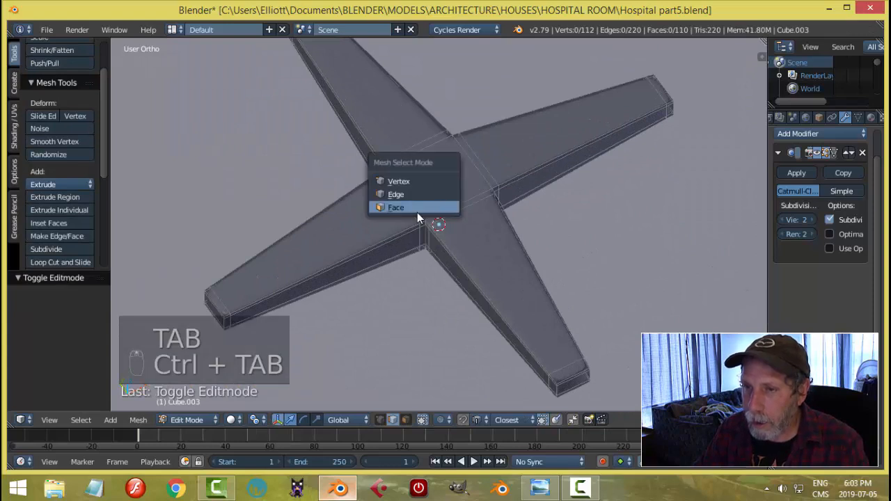
pyautogui.click(417, 212)
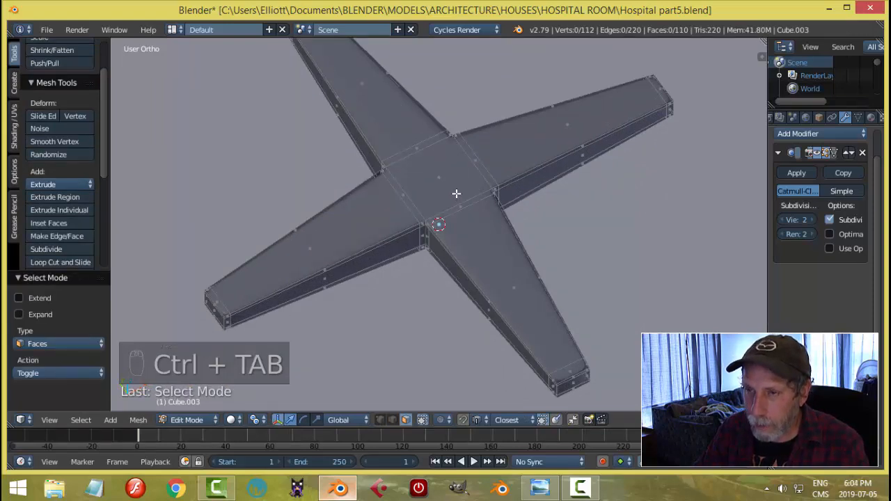
pyautogui.rightClick(456, 193)
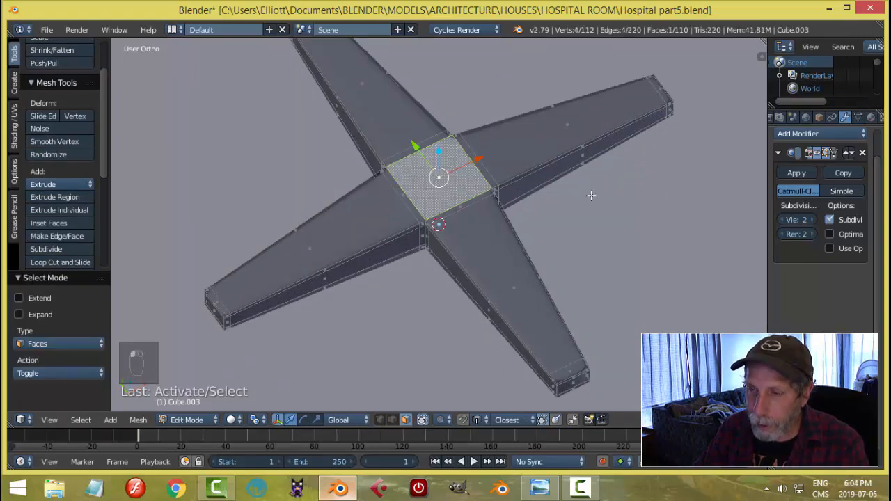
pyautogui.press('i')
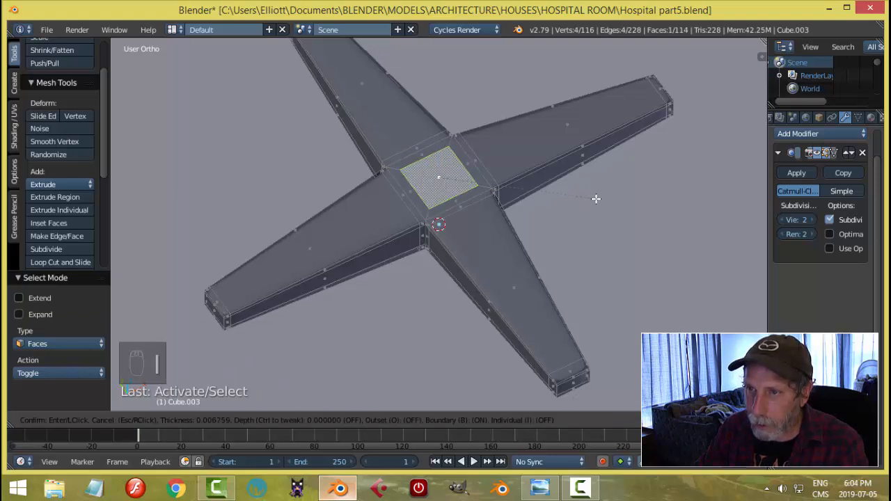
pyautogui.click(539, 195)
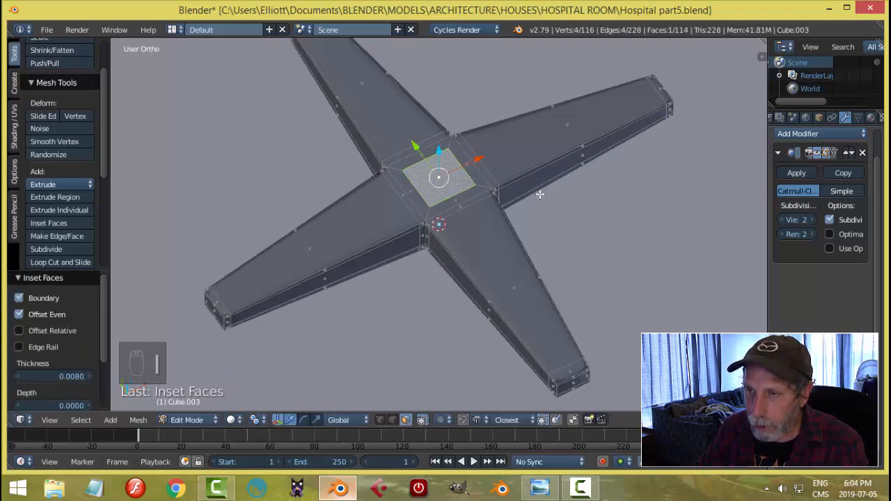
# Step: Add two centred loop cuts that run lengthwise along the arms and cross in the middle of the hub
pyautogui.hotkey('ctrl', 'r')
pyautogui.click(423, 185)
pyautogui.rightClick(450, 195)
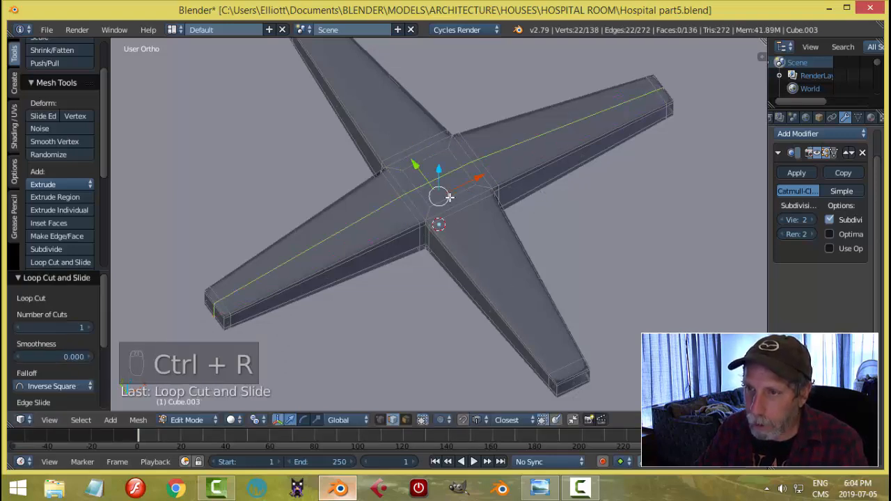
pyautogui.hotkey('ctrl', 'r')
pyautogui.click(449, 197)
pyautogui.rightClick(450, 197)
pyautogui.press('a')
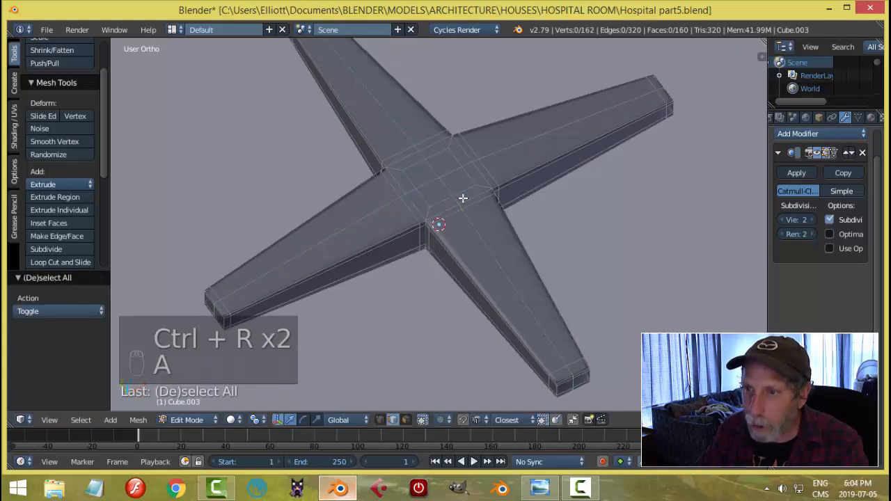
# Step: Select the four small faces inside the hub's inset and scale them to about 0.843
pyautogui.hotkey('ctrl', 'Tab')
pyautogui.click(441, 201)
pyautogui.rightClick(445, 163)
pyautogui.keyDown('shift'); pyautogui.rightClick(422, 173); pyautogui.keyUp('shift')
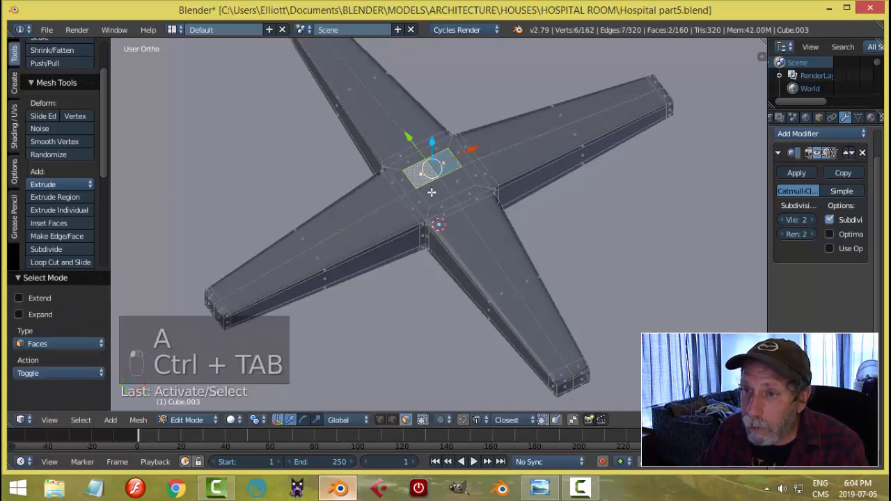
pyautogui.keyDown('shift'); pyautogui.rightClick(432, 192); pyautogui.keyUp('shift')
pyautogui.keyDown('shift'); pyautogui.rightClick(457, 179); pyautogui.keyUp('shift')
pyautogui.moveTo(528, 192); pyautogui.dragTo(528, 177, button='middle')
pyautogui.press('s')
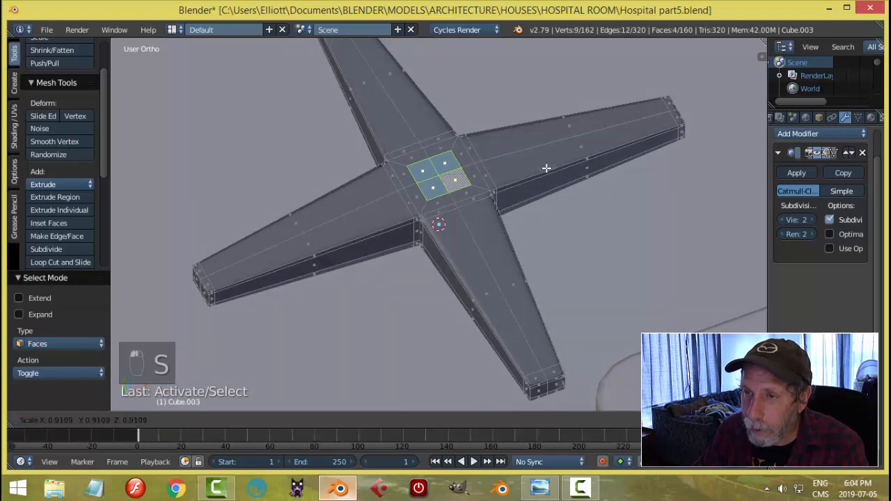
pyautogui.click(541, 174)
# Step: Turn the four selected hub faces into a circle with LoopTools and scale it to about 0.735
pyautogui.moveTo(515, 206); pyautogui.dragTo(518, 174, button='middle')
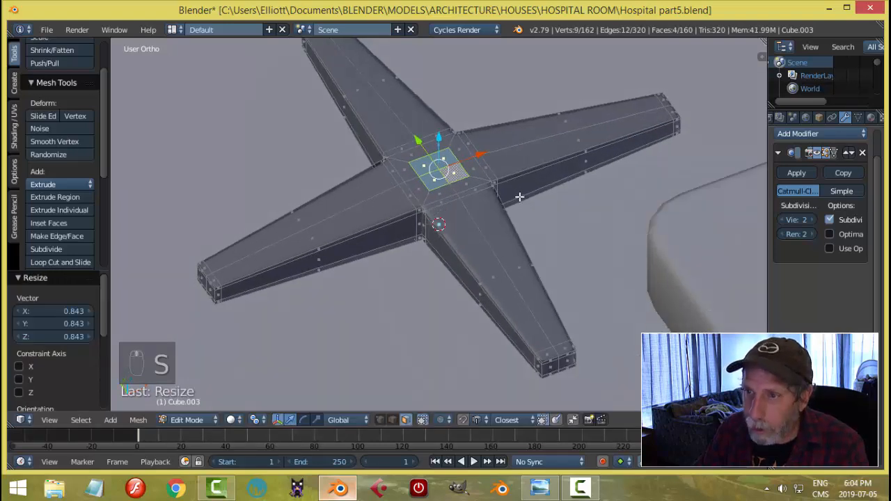
pyautogui.press('w')
pyautogui.moveTo(516, 139)
pyautogui.click(563, 151)
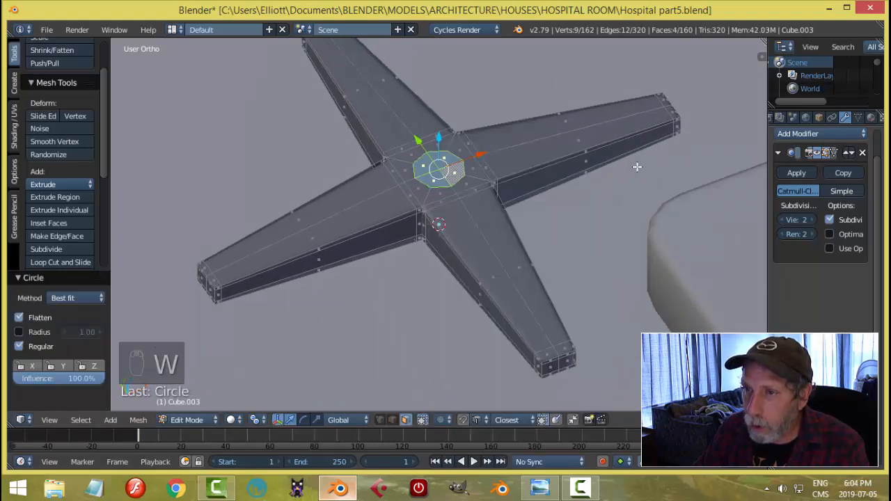
pyautogui.press('s')
pyautogui.click(580, 179)
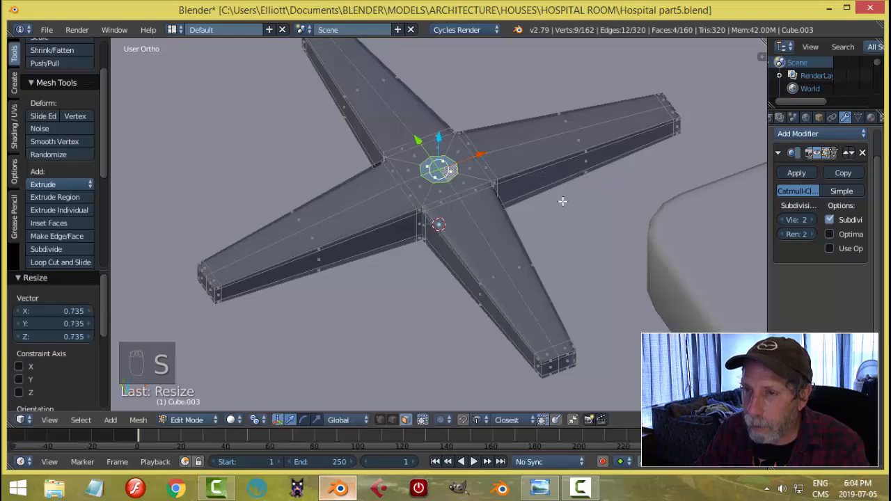
# Step: Check the stand in the reference picture and extrude the hub's circular faces up along Z by about 0.078
pyautogui.scroll(-5, 560, 202)
pyautogui.click(540, 489)
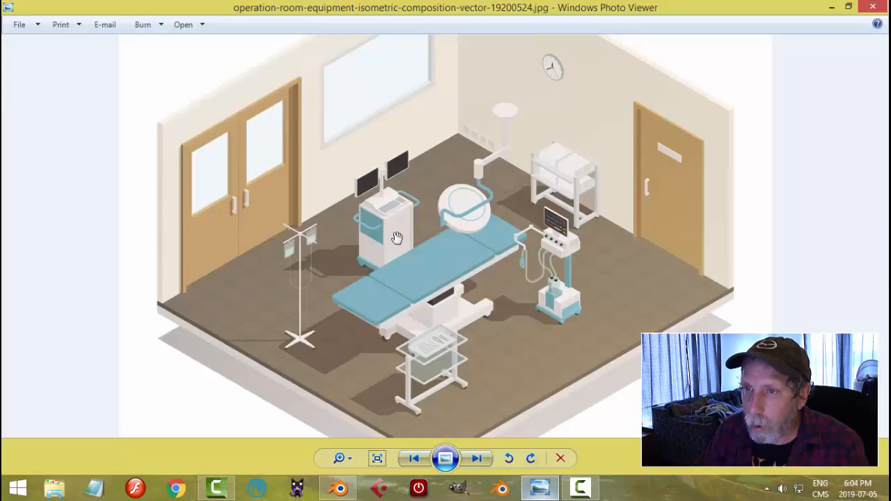
pyautogui.click(340, 493)
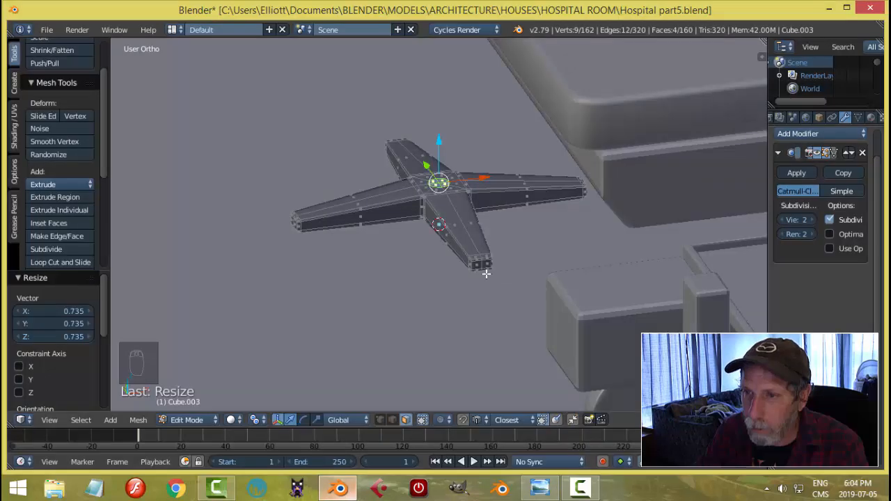
pyautogui.moveTo(485, 272); pyautogui.dragTo(491, 248, button='middle')
pyautogui.scroll(2, 488, 275)
pyautogui.scroll(-4, 490, 249)
pyautogui.press('e')
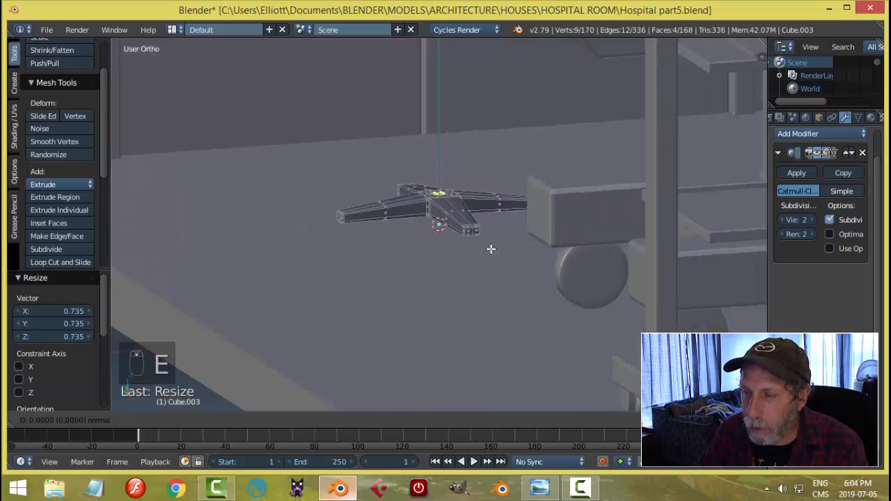
pyautogui.rightClick(490, 249)
pyautogui.moveTo(442, 156); pyautogui.dragTo(448, 109)
# Step: Raise the pole's top faces along Z in several moves, the last about 0.309, until the pole stands well above the operating table
pyautogui.scroll(-6, 466, 147)
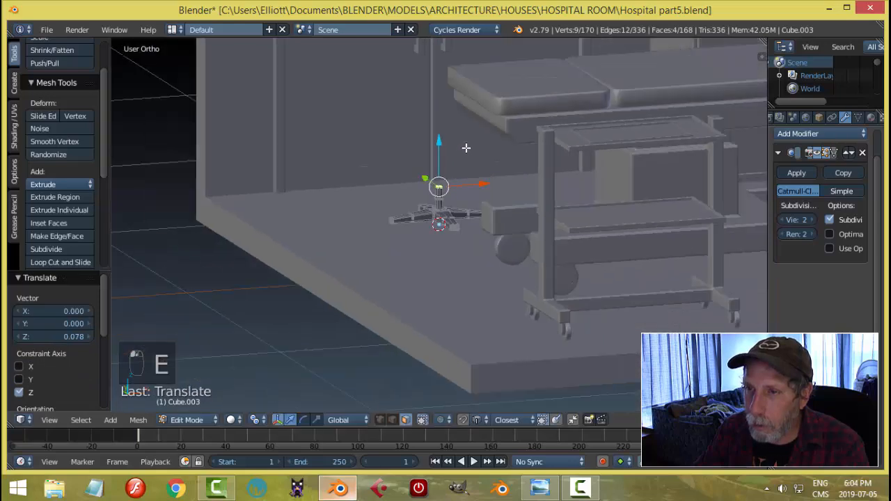
pyautogui.moveTo(443, 153); pyautogui.dragTo(451, 95)
pyautogui.moveTo(451, 95); pyautogui.dragTo(549, 169, button='middle')
pyautogui.moveTo(451, 135); pyautogui.dragTo(449, 86)
pyautogui.moveTo(450, 87)
pyautogui.mouseDown(button='middle')
pyautogui.moveTo(579, 121)
pyautogui.moveTo(608, 107)
pyautogui.moveTo(541, 143)
pyautogui.moveTo(436, 89)
pyautogui.mouseUp(button='middle')
pyautogui.moveTo(436, 89); pyautogui.dragTo(439, 76)
pyautogui.moveTo(438, 76); pyautogui.dragTo(459, 156, button='middle')
# Step: Add a loop cut around the pole, slide it down to the pole's foot and lower it along Z by about 0.001
pyautogui.scroll(2, 451, 117)
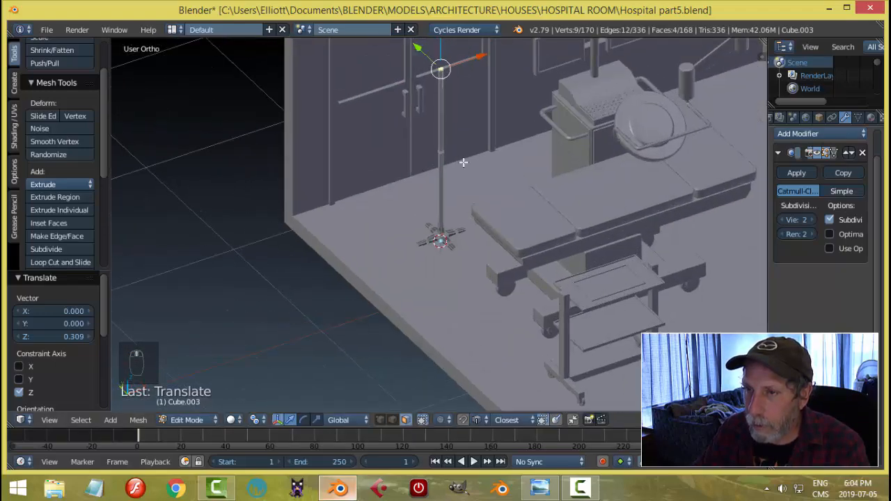
pyautogui.scroll(4, 455, 195)
pyautogui.scroll(3, 454, 206)
pyautogui.hotkey('ctrl', 'r')
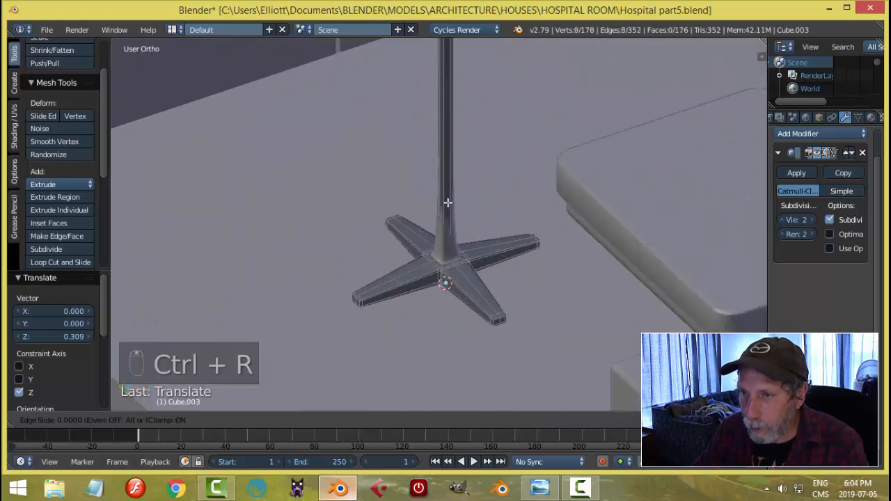
pyautogui.click(449, 200)
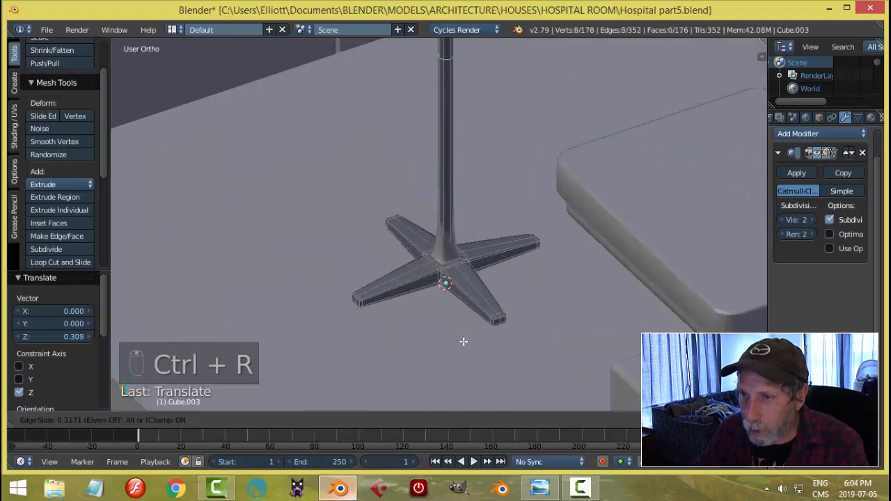
pyautogui.click(498, 124)
pyautogui.scroll(5, 493, 209)
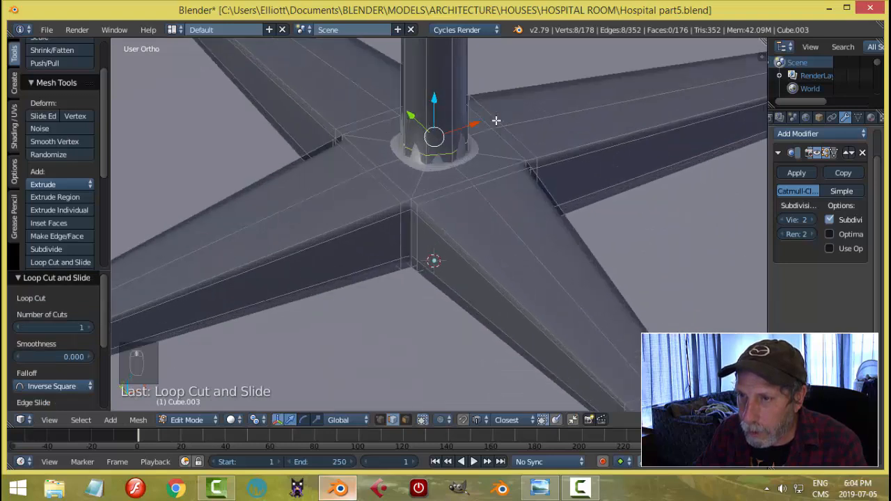
pyautogui.scroll(1, 487, 120)
pyautogui.moveTo(435, 83); pyautogui.dragTo(434, 86)
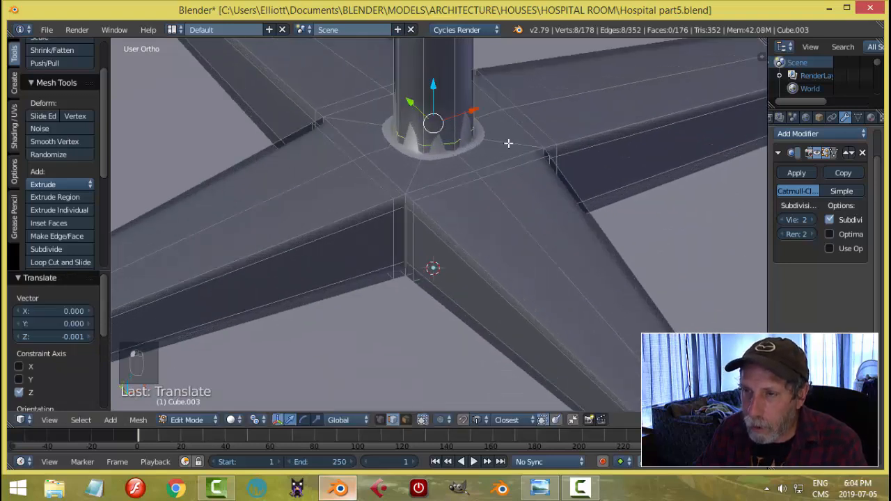
# Step: Add a loop cut on the hub around the pole's foot, make it a circle with LoopTools and scale it to about 0.698
pyautogui.hotkey('ctrl', 'r')
pyautogui.click(508, 143)
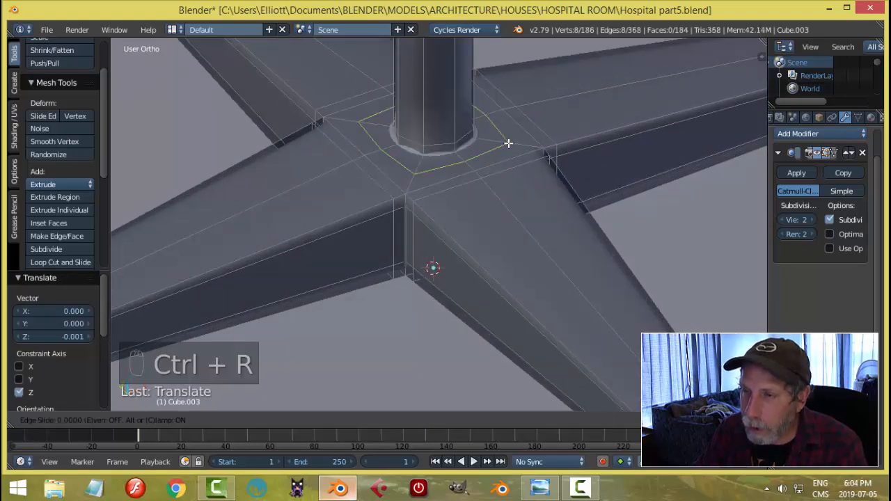
pyautogui.click(508, 143)
pyautogui.press('w')
pyautogui.moveTo(533, 130)
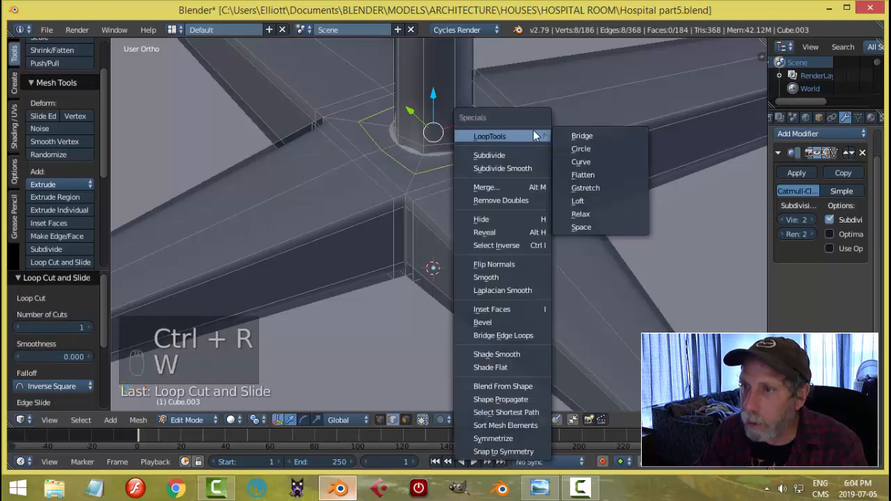
pyautogui.click(582, 147)
pyautogui.press('s')
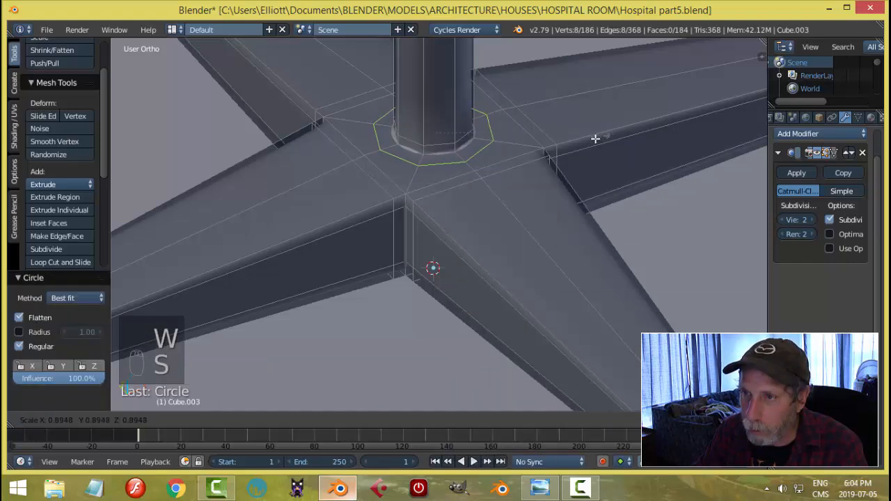
pyautogui.click(562, 154)
# Step: Add a loop cut around the pole, slide it down close to the foot and check the smoothed base in Object Mode
pyautogui.scroll(-4, 560, 128)
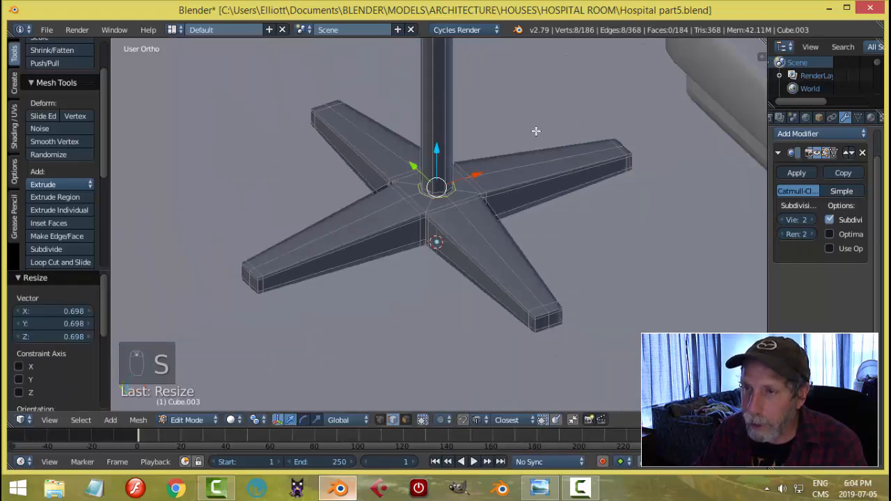
pyautogui.hotkey('ctrl', 'r')
pyautogui.click(453, 156)
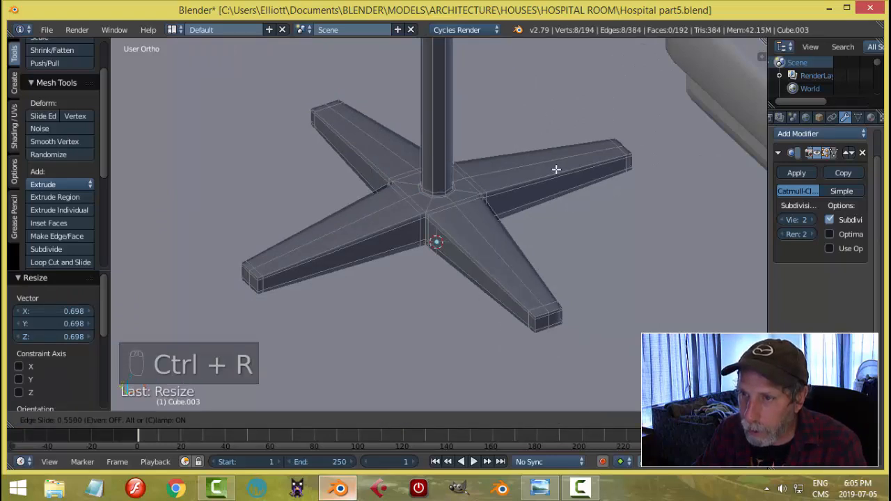
pyautogui.click(578, 266)
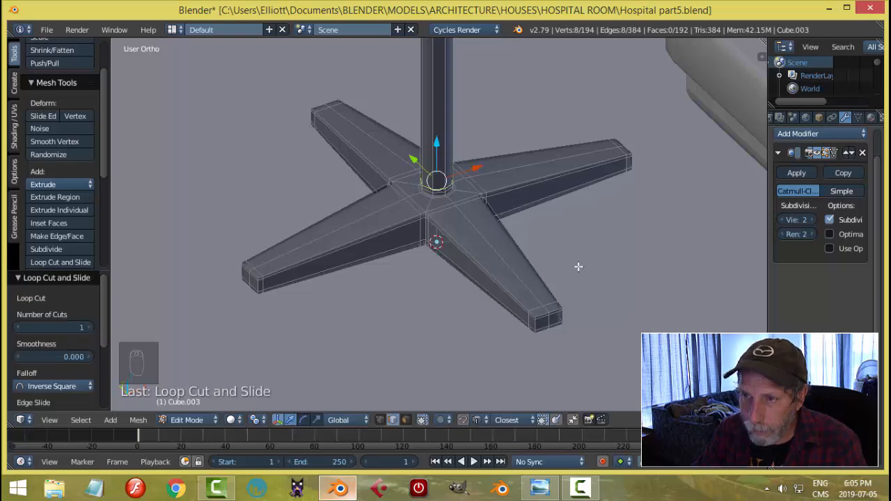
pyautogui.press('a')
pyautogui.press('Tab')
pyautogui.click(539, 242)
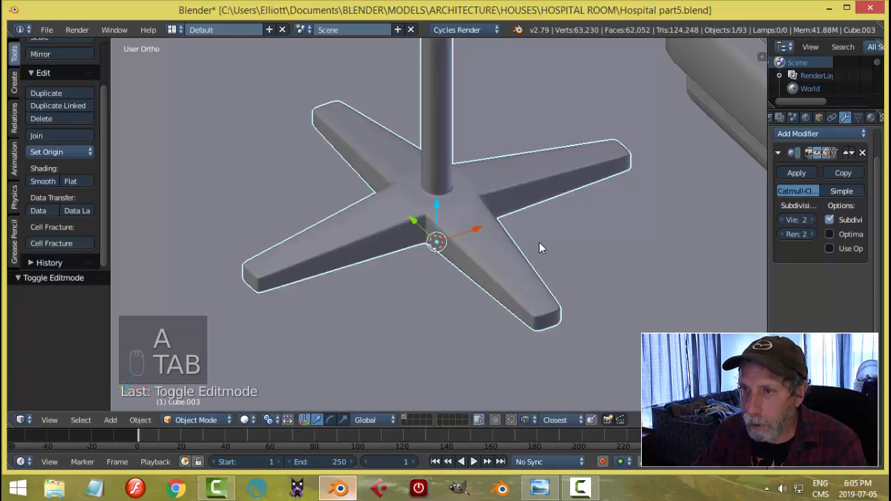
pyautogui.press('a')
pyautogui.press('a')
pyautogui.moveTo(540, 230); pyautogui.dragTo(499, 248, button='middle')
pyautogui.scroll(3, 499, 249)
# Step: Put the stand back into Edit Mode and set face selection for working on the pole's top end
pyautogui.press('Tab')
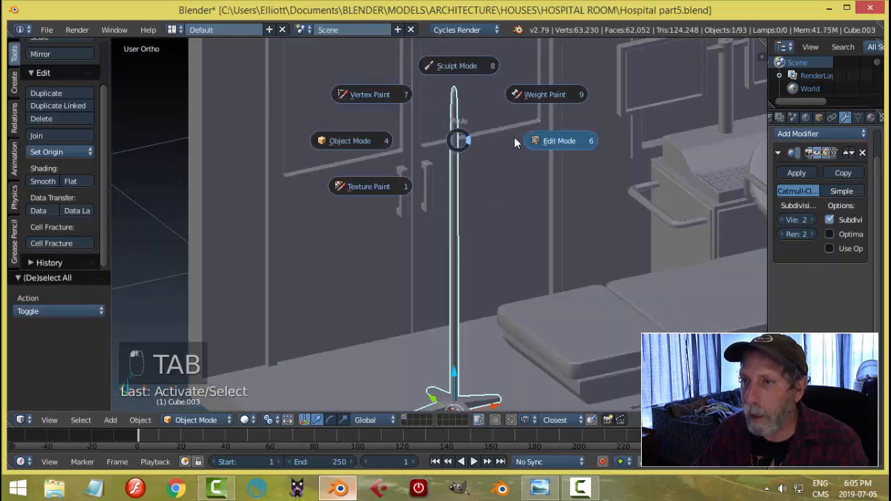
pyautogui.scroll(6, 497, 118)
pyautogui.keyDown('shift'); pyautogui.moveTo(525, 141); pyautogui.dragTo(527, 258, button='middle'); pyautogui.keyUp('shift')
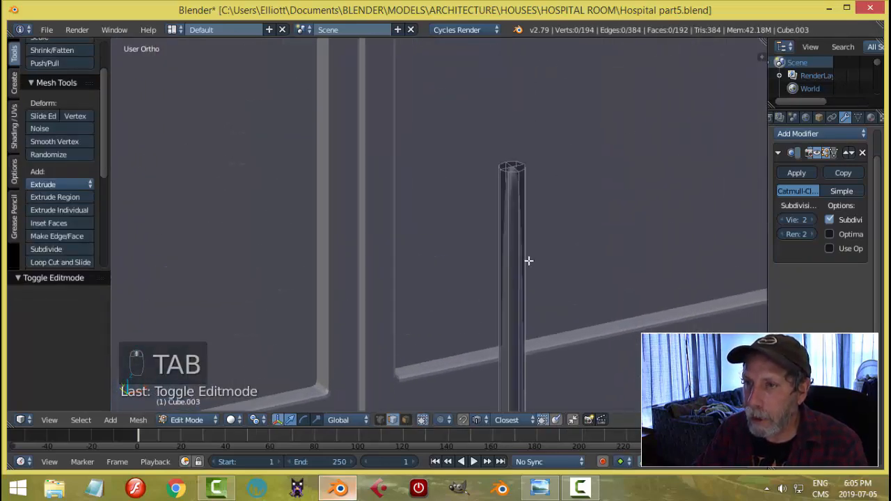
pyautogui.scroll(3, 550, 174)
pyautogui.press('KP_Decimal')
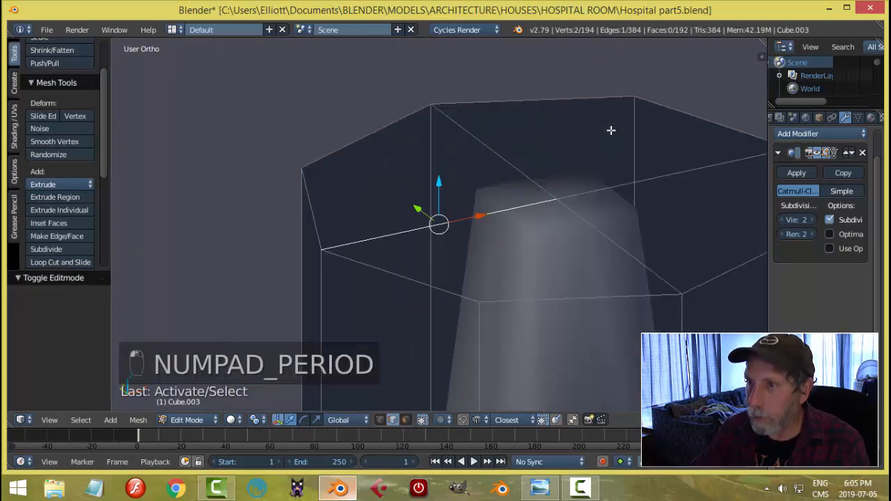
pyautogui.scroll(-4, 568, 218)
pyautogui.press('a')
pyautogui.press('a')
pyautogui.hotkey('ctrl', 'Tab')
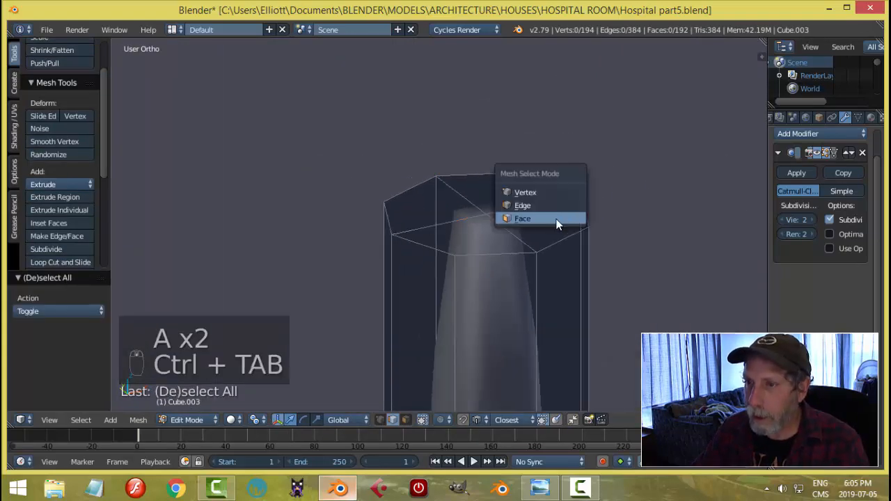
pyautogui.click(556, 220)
# Step: Select the four faces capping the pole's top and delete them
pyautogui.rightClick(486, 243)
pyautogui.keyDown('shift'); pyautogui.rightClick(536, 218); pyautogui.keyUp('shift')
pyautogui.keyDown('shift'); pyautogui.rightClick(521, 190); pyautogui.keyUp('shift')
pyautogui.keyDown('shift'); pyautogui.rightClick(462, 194); pyautogui.keyUp('shift')
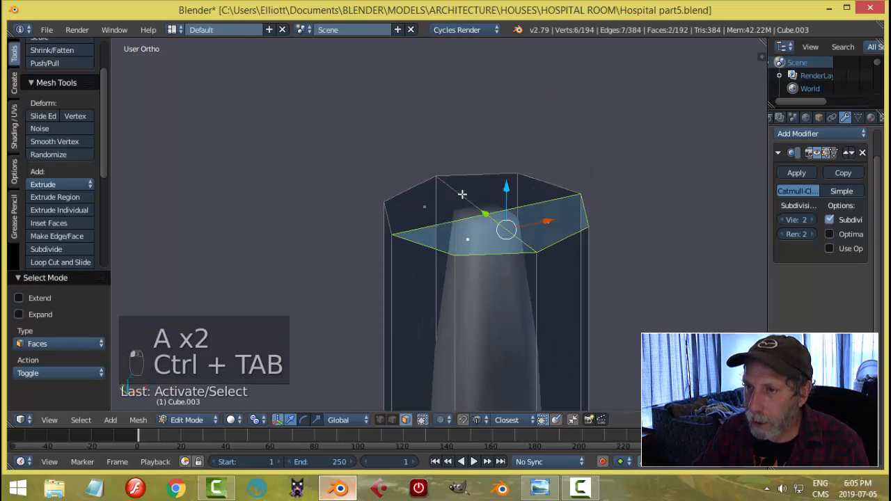
pyautogui.keyDown('shift'); pyautogui.rightClick(501, 189); pyautogui.keyUp('shift')
pyautogui.keyDown('shift'); pyautogui.rightClick(460, 204); pyautogui.keyUp('shift')
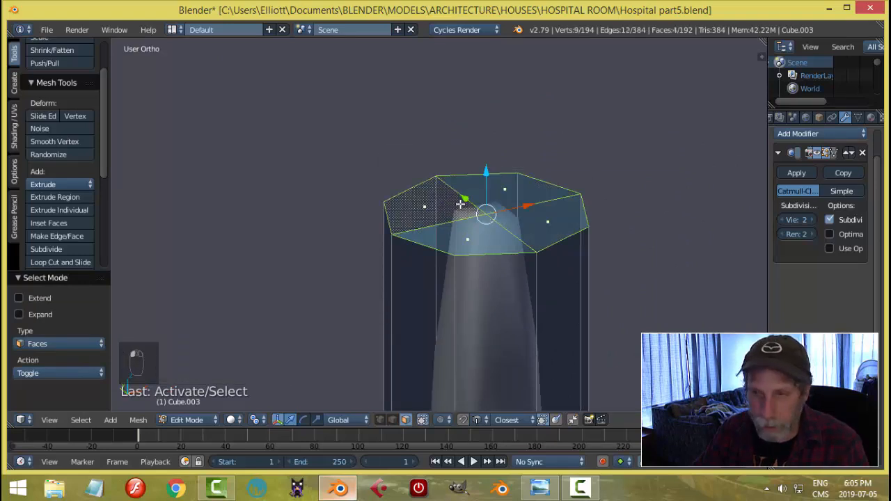
pyautogui.press('x')
pyautogui.click(460, 204)
pyautogui.scroll(-8, 559, 283)
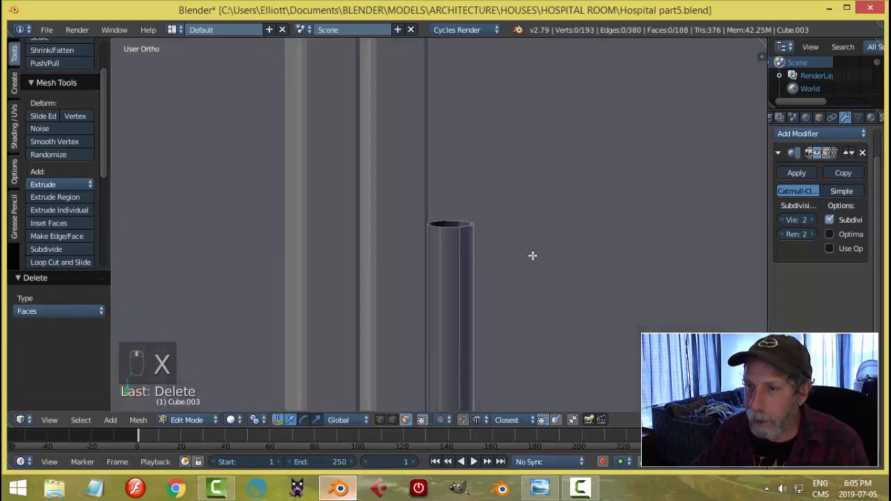
# Step: Border-select the edges at the pole's open top and lower them along Z in front view to shorten the pole
pyautogui.scroll(-11, 532, 256)
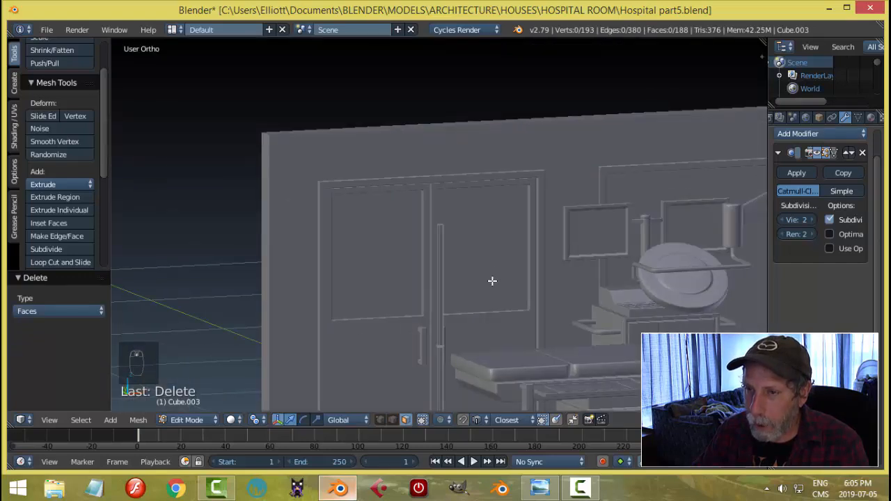
pyautogui.scroll(2, 480, 262)
pyautogui.moveTo(477, 234); pyautogui.dragTo(486, 238)
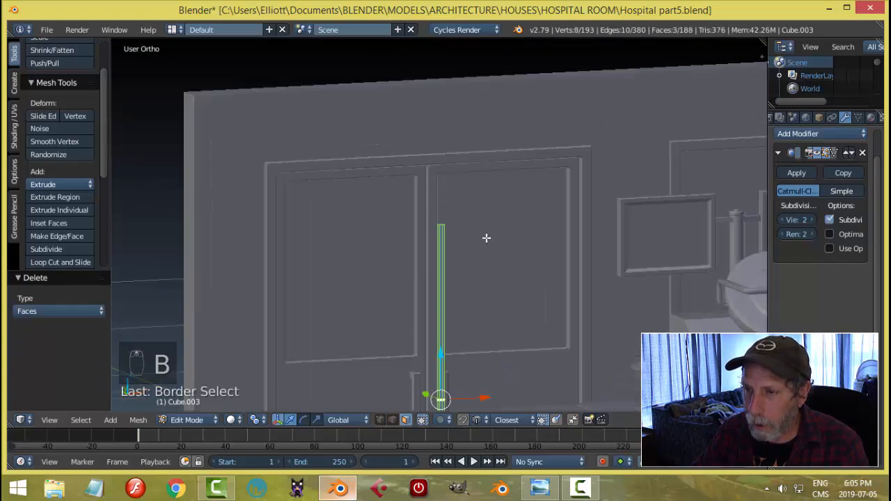
pyautogui.press('a')
pyautogui.hotkey('ctrl', 'Tab')
pyautogui.click(497, 255)
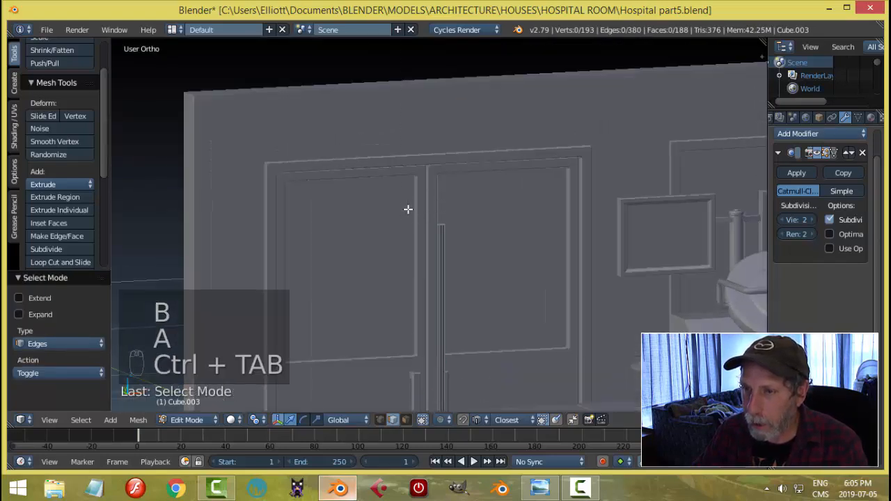
pyautogui.press('b')
pyautogui.moveTo(408, 209); pyautogui.dragTo(496, 247)
pyautogui.scroll(-3, 509, 255)
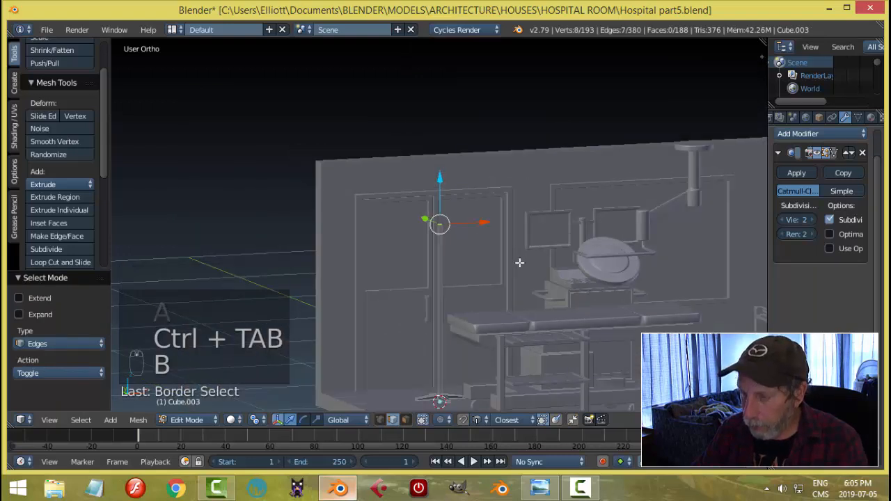
pyautogui.press('KP_1')
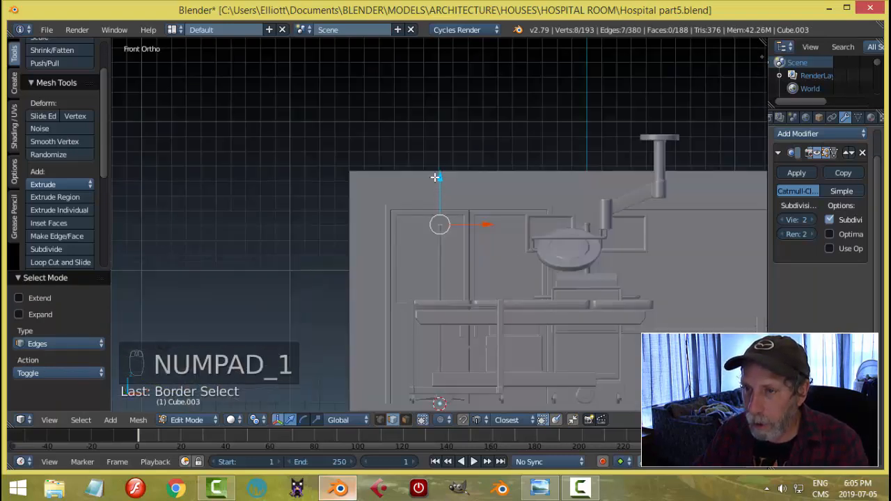
pyautogui.moveTo(440, 178); pyautogui.dragTo(439, 209)
pyautogui.moveTo(497, 270); pyautogui.dragTo(473, 285, button='middle')
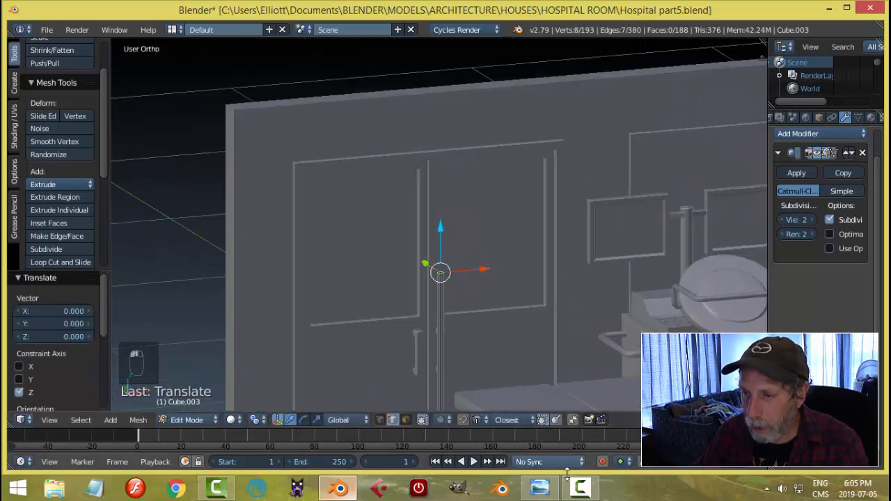
# Step: Check the top of the drip stand in the reference picture and return to Blender
pyautogui.click(540, 487)
pyautogui.scroll(3, 322, 268)
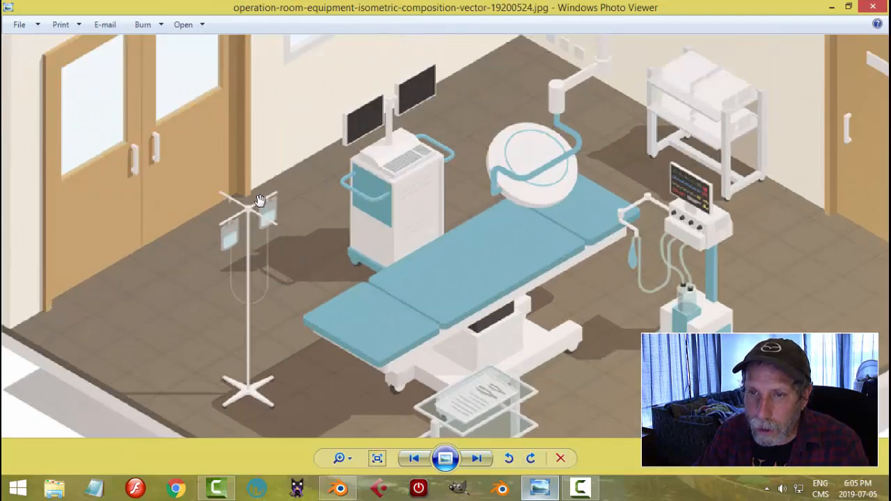
pyautogui.click(339, 489)
# Step: Try to flare the pole's top by extruding the selected rim edges in place and scaling them to about 2.248
pyautogui.scroll(5, 550, 257)
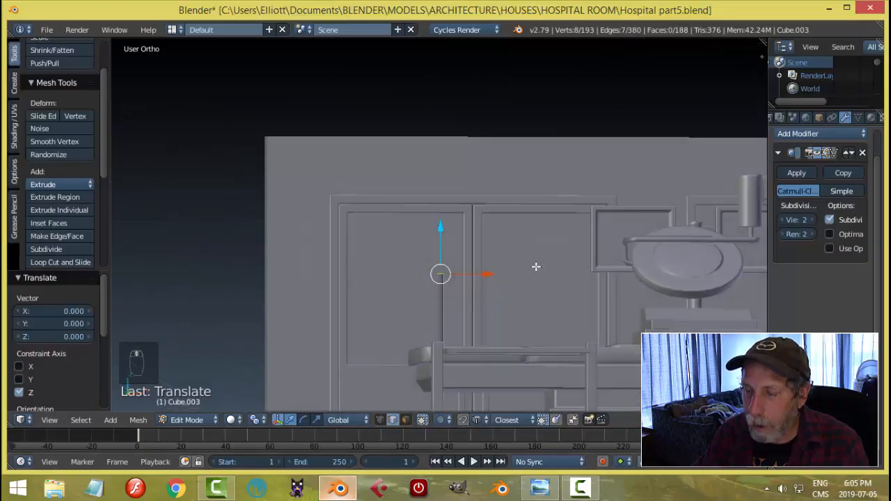
pyautogui.scroll(5, 542, 239)
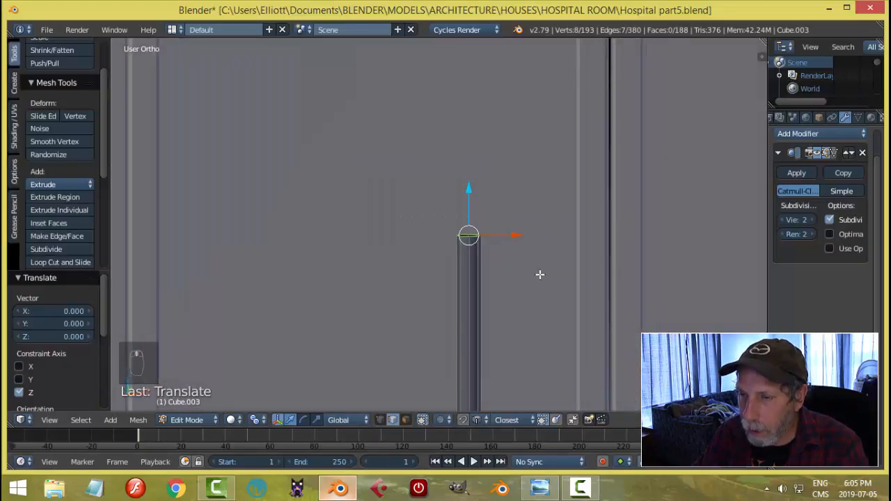
pyautogui.scroll(3, 540, 274)
pyautogui.press('e')
pyautogui.rightClick(550, 273)
pyautogui.press('s')
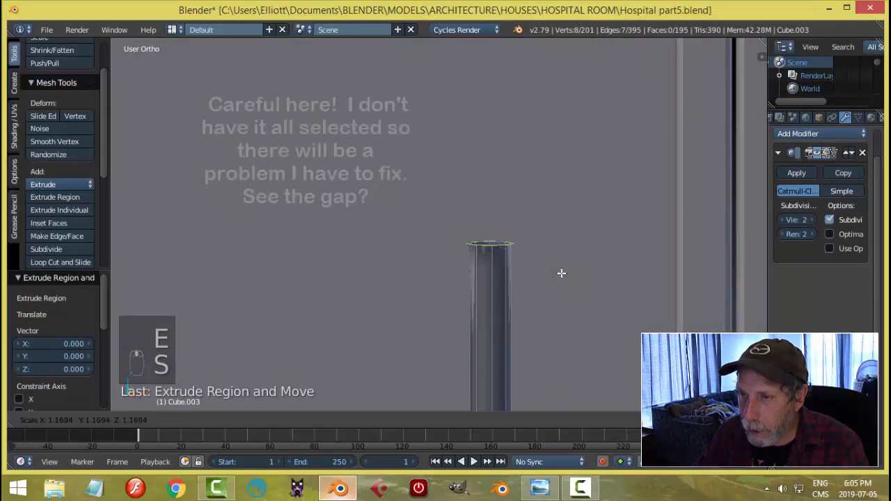
pyautogui.click(627, 274)
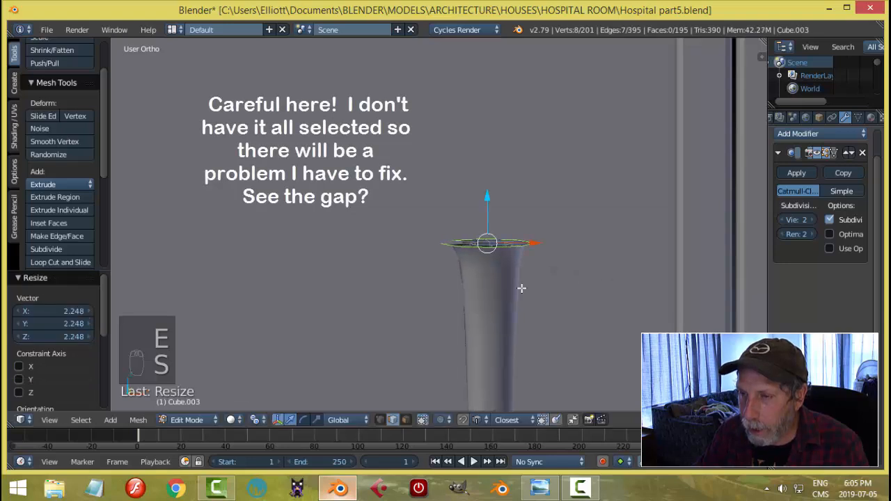
# Step: Try to build a collar by extruding the flared rim up along Z, then extruding again and scaling inward to about 0.410
pyautogui.press('e')
pyautogui.rightClick(533, 284)
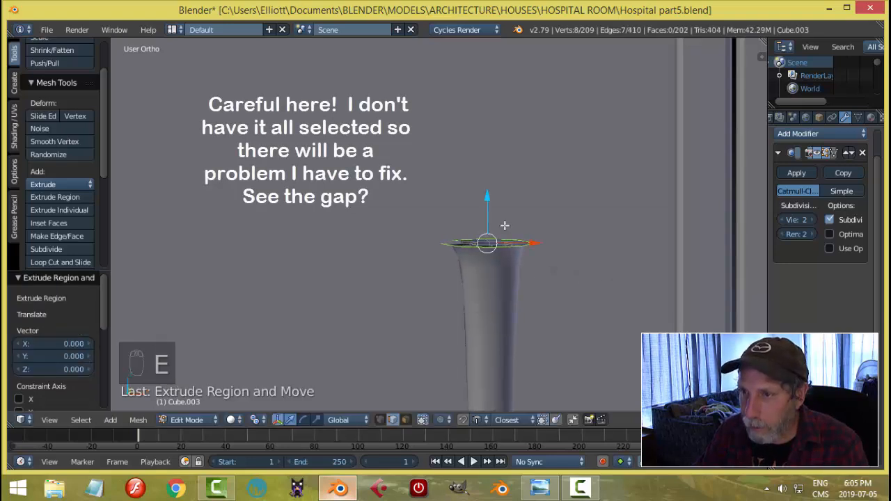
pyautogui.moveTo(490, 200); pyautogui.dragTo(494, 161)
pyautogui.press('e')
pyautogui.rightClick(607, 188)
pyautogui.press('s')
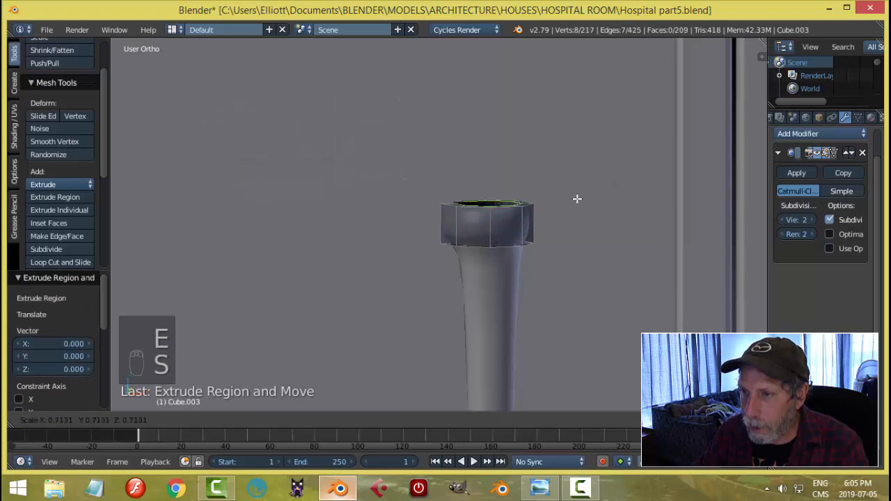
pyautogui.click(541, 210)
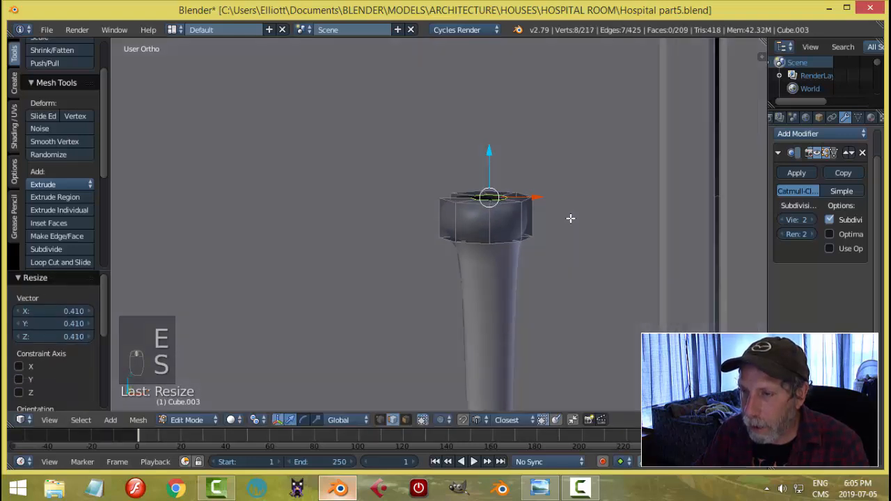
pyautogui.moveTo(571, 219); pyautogui.dragTo(686, 228, button='middle')
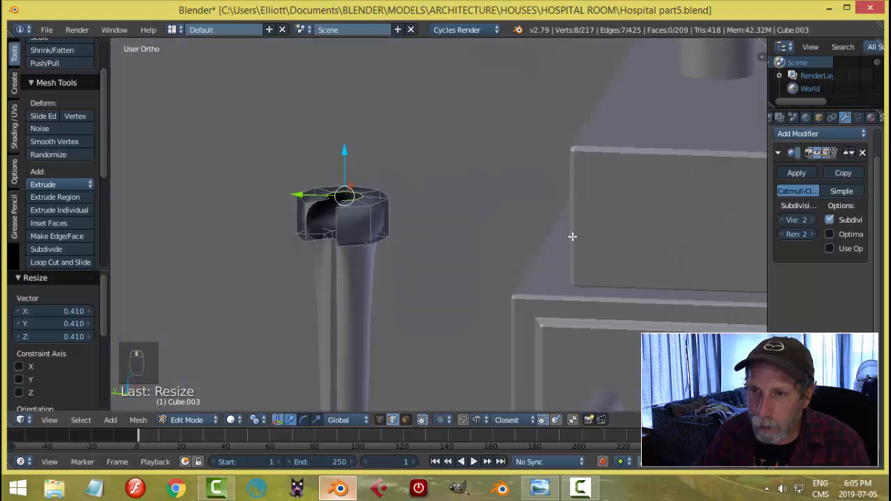
# Step: Undo the collar extrusions and the rim scaling at the pole's top
pyautogui.hotkey('ctrl', 'z')
pyautogui.hotkey('ctrl', 'z')
pyautogui.hotkey('ctrl', 'z')
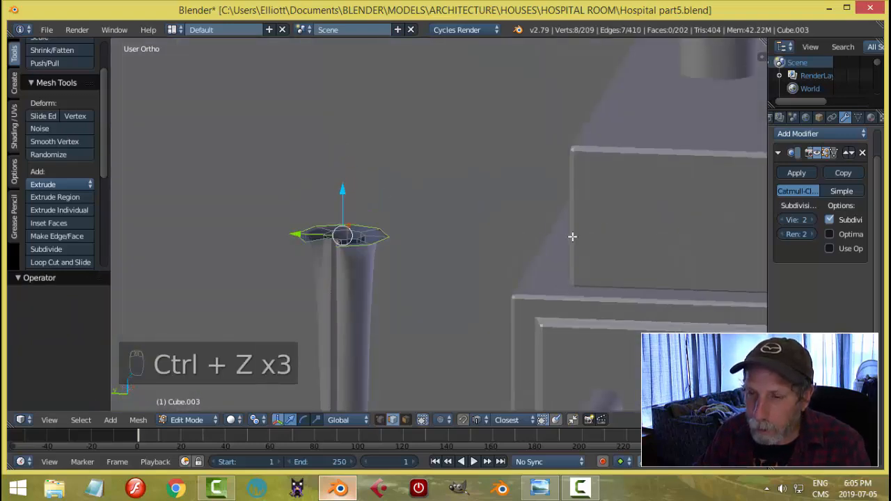
pyautogui.hotkey('ctrl', 'z')
# Step: Select the stand's whole mesh and merge its overlapping vertices with Remove Doubles
pyautogui.press('a')
pyautogui.scroll(2, 361, 261)
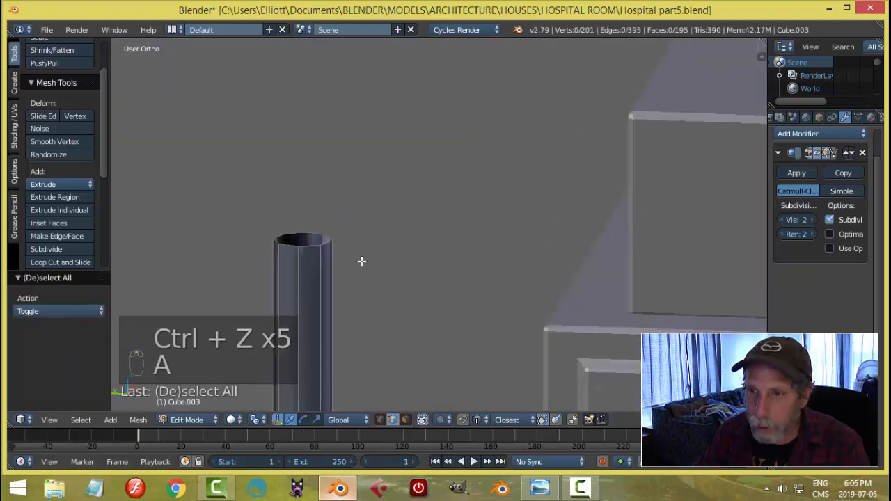
pyautogui.keyDown('alt'); pyautogui.rightClick(307, 246); pyautogui.keyUp('alt')
pyautogui.scroll(-3, 427, 254)
pyautogui.press('a')
pyautogui.scroll(2, 417, 273)
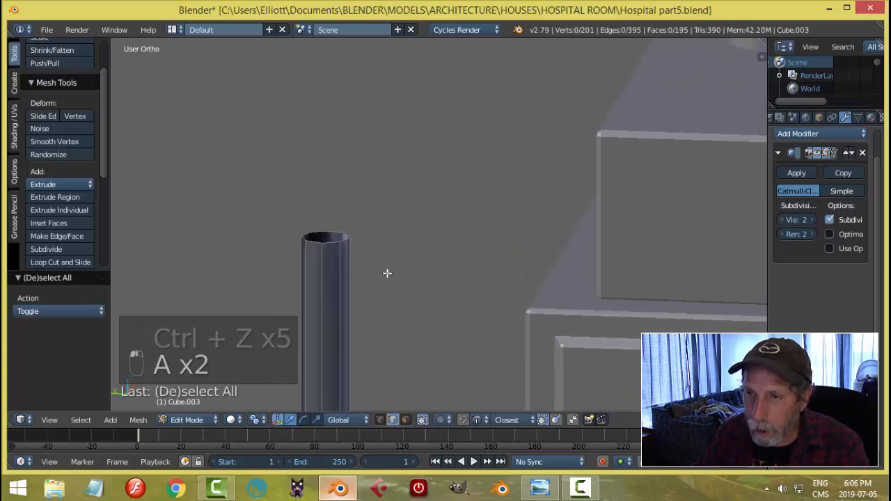
pyautogui.press('a')
pyautogui.press('w')
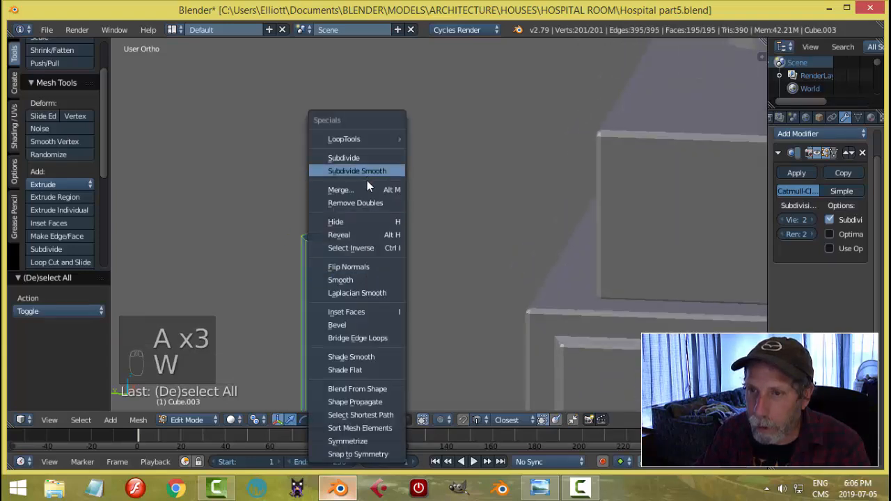
pyautogui.click(367, 203)
pyautogui.press('a')
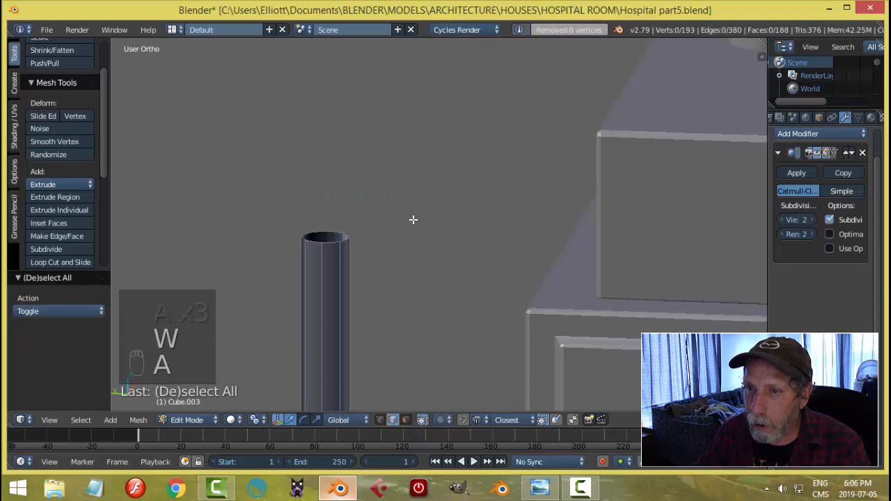
# Step: Select the edge loop at the pole's open top and lower it by about 0.019 along Z
pyautogui.keyDown('alt'); pyautogui.rightClick(338, 241); pyautogui.keyUp('alt')
pyautogui.scroll(-1, 468, 234)
pyautogui.moveTo(502, 258); pyautogui.dragTo(449, 251, button='middle')
pyautogui.scroll(-2, 506, 258)
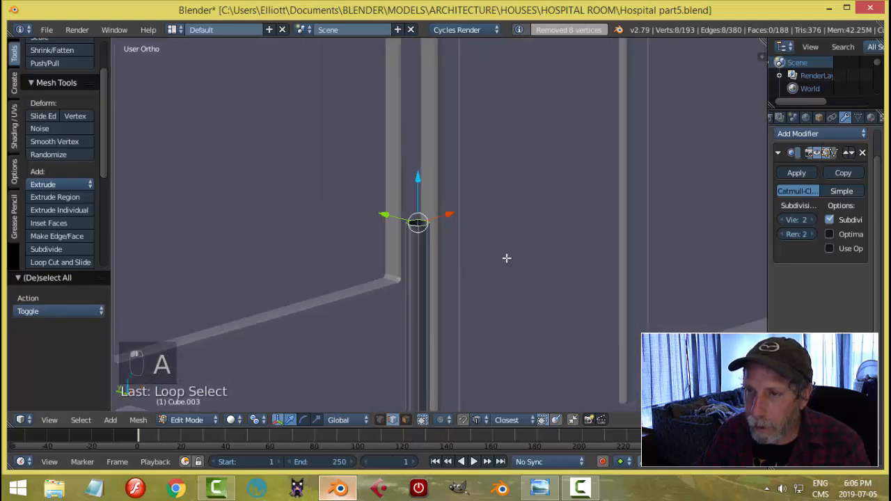
pyautogui.press('KP_1')
pyautogui.scroll(-2, 526, 276)
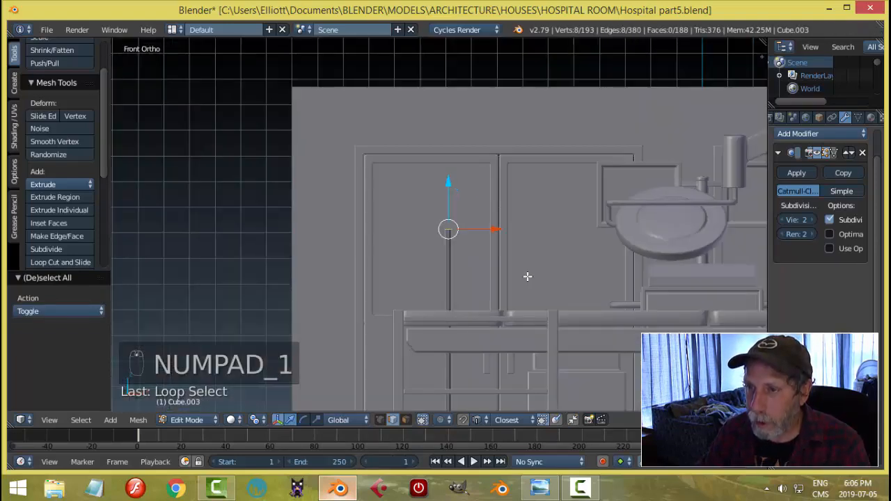
pyautogui.scroll(1, 520, 275)
pyautogui.scroll(-2, 520, 274)
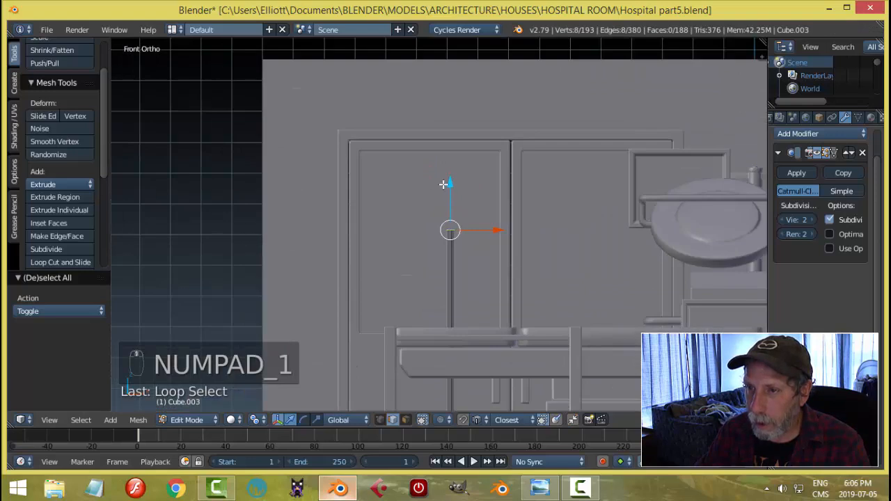
pyautogui.moveTo(449, 184); pyautogui.dragTo(479, 192)
pyautogui.keyDown('shift'); pyautogui.moveTo(476, 212); pyautogui.dragTo(501, 328, button='middle'); pyautogui.keyUp('shift')
# Step: Extrude the pole's top rim in place and scale it outward to about 2.140
pyautogui.scroll(2, 467, 257)
pyautogui.press('KP_Decimal')
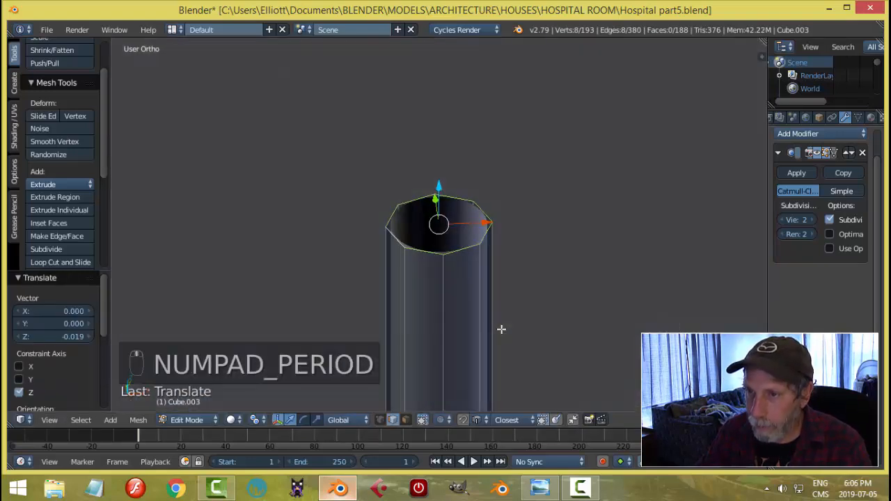
pyautogui.press('e')
pyautogui.press('e')
pyautogui.press('s')
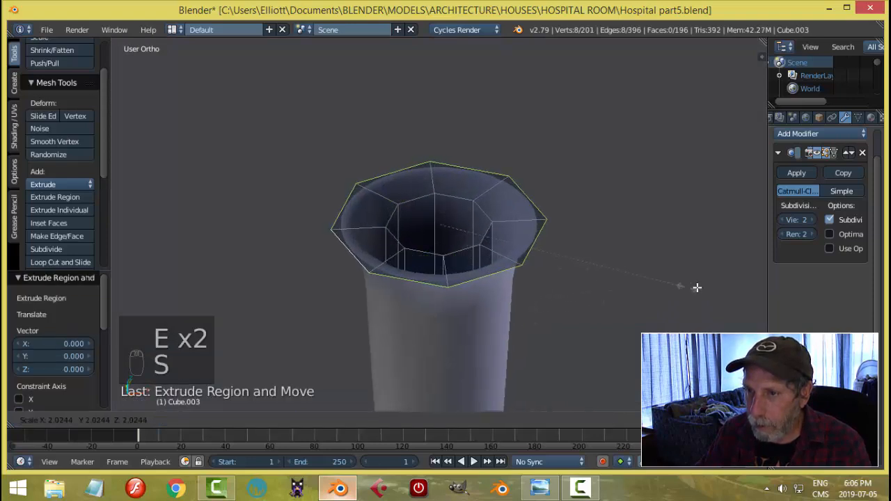
pyautogui.click(697, 287)
pyautogui.moveTo(701, 286); pyautogui.dragTo(569, 246, button='middle')
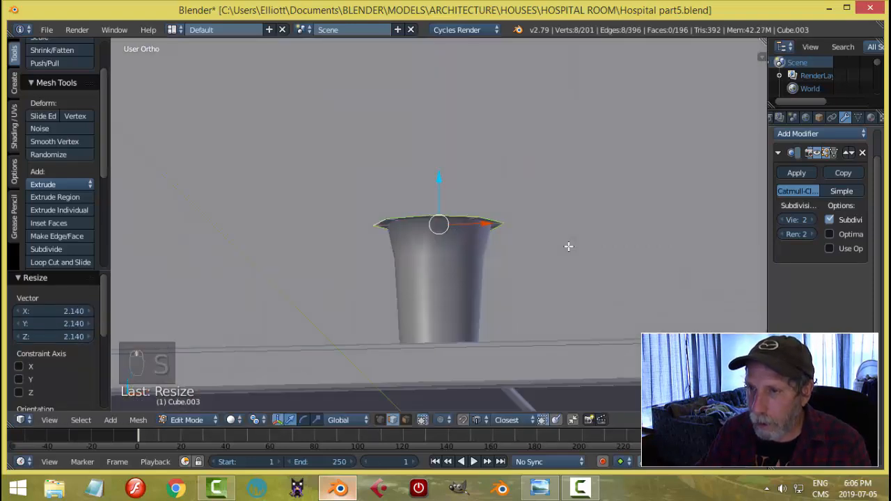
# Step: Extrude the flared rim upward about 0.024 along Z to form the collar's wall
pyautogui.press('e')
pyautogui.rightClick(490, 215)
pyautogui.moveTo(437, 178); pyautogui.dragTo(437, 134)
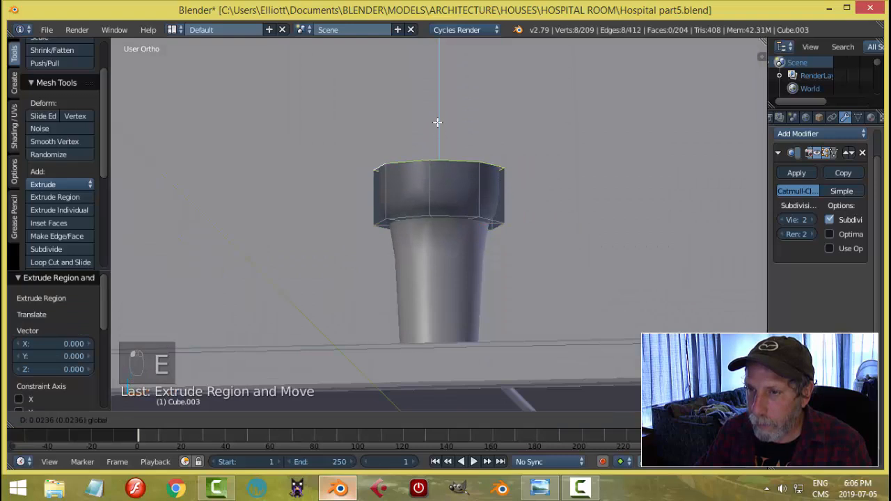
pyautogui.click(437, 118)
pyautogui.moveTo(437, 118); pyautogui.dragTo(537, 146, button='middle')
# Step: Extrude the collar's top edge inward to a small opening and raise a short lip from it along Z
pyautogui.press('e')
pyautogui.rightClick(561, 153)
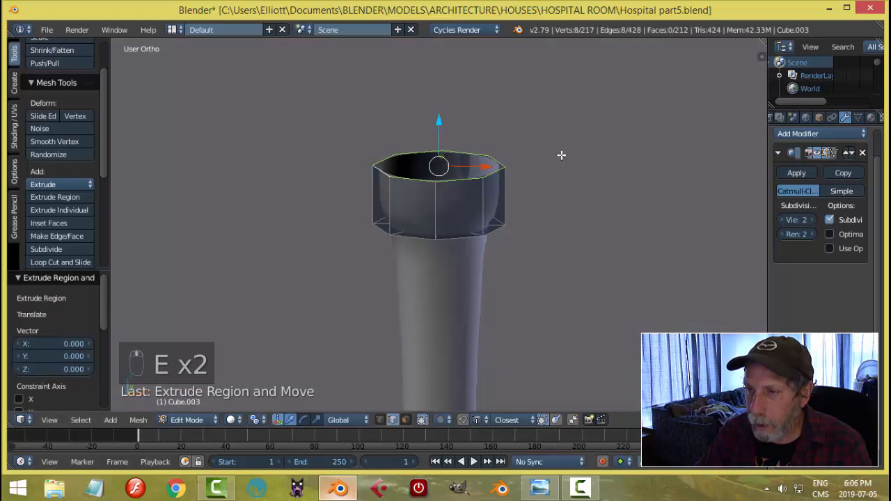
pyautogui.press('s')
pyautogui.click(495, 174)
pyautogui.press('e')
pyautogui.rightClick(504, 184)
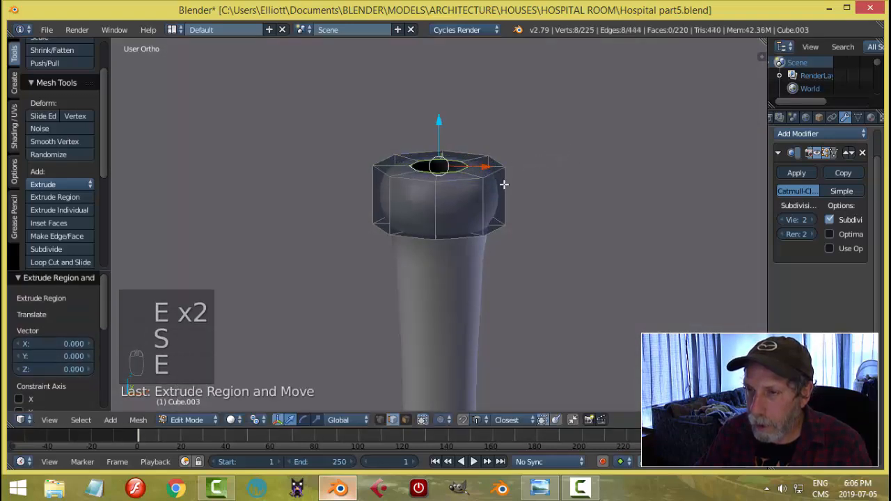
pyautogui.moveTo(438, 127); pyautogui.dragTo(439, 115)
# Step: Extrude the lip's rim inward at a scale of about 0.701 and close the opening with Grid Fill
pyautogui.press('e')
pyautogui.rightClick(540, 125)
pyautogui.press('s')
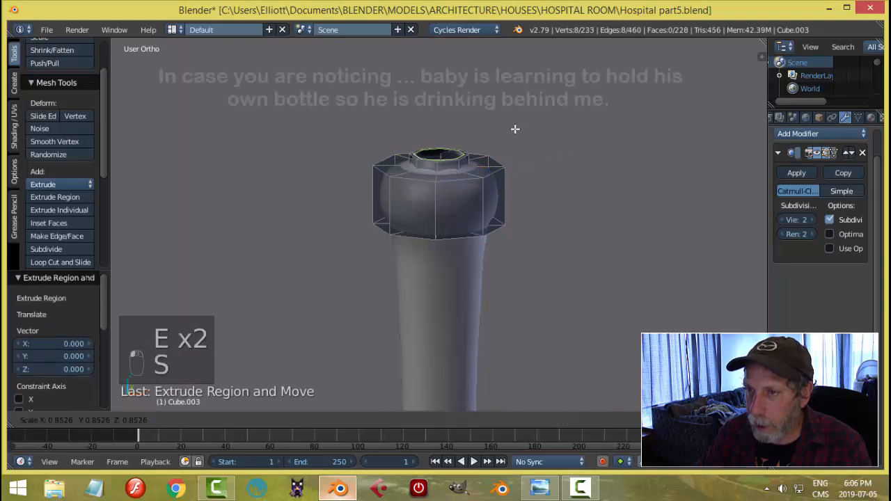
pyautogui.click(505, 133)
pyautogui.click(138, 420)
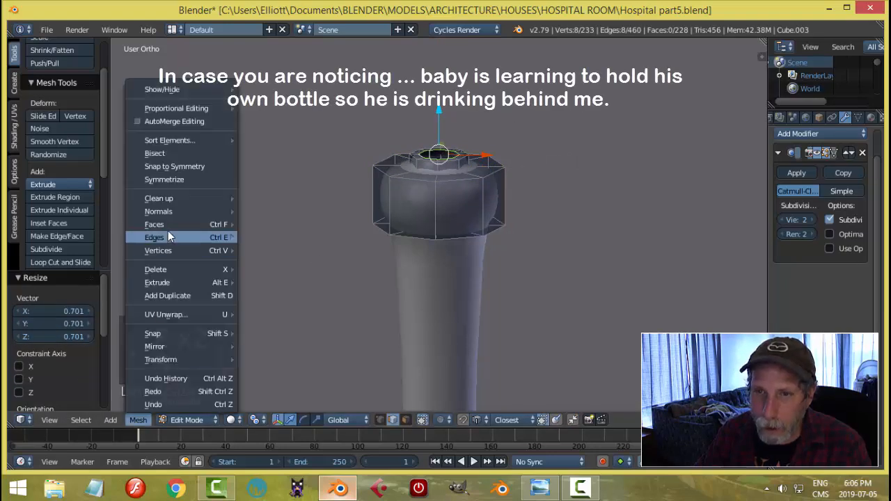
pyautogui.moveTo(168, 229)
pyautogui.click(266, 262)
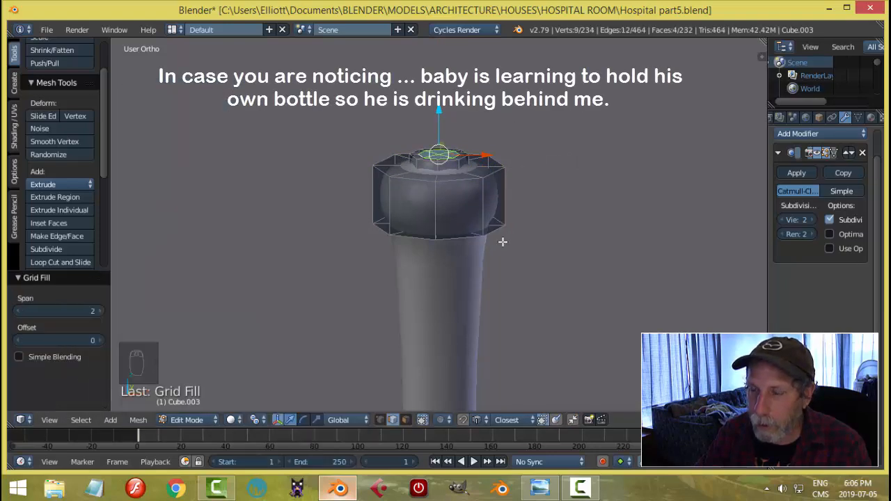
# Step: Bevel the collar's upper and lower outer edge loops with one segment and an offset of about 0.0034
pyautogui.press('a')
pyautogui.keyDown('alt'); pyautogui.keyDown('shift'); pyautogui.click(456, 241); pyautogui.keyUp('shift'); pyautogui.keyUp('alt')
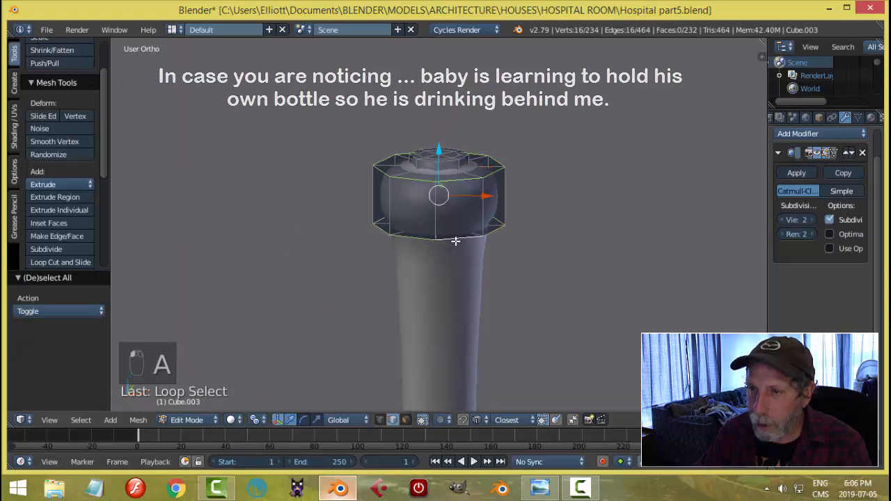
pyautogui.hotkey('ctrl', 'b')
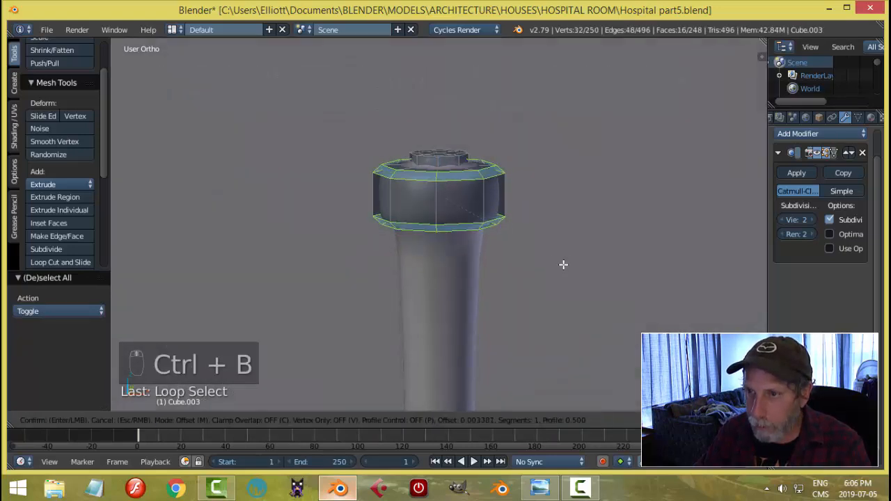
pyautogui.click(563, 264)
pyautogui.press('a')
# Step: Add supporting loop cuts on both sides of the lip's base, on the collar's top face and on the lip's wall
pyautogui.moveTo(562, 262); pyautogui.dragTo(473, 180, button='middle')
pyautogui.hotkey('ctrl', 'r')
pyautogui.click(473, 178)
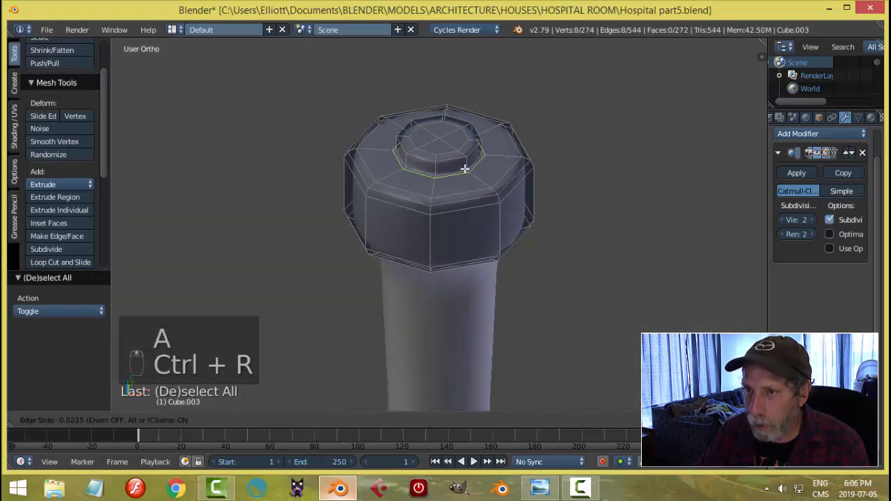
pyautogui.click(465, 168)
pyautogui.moveTo(456, 149); pyautogui.dragTo(473, 97, button='middle')
pyautogui.hotkey('ctrl', 'r')
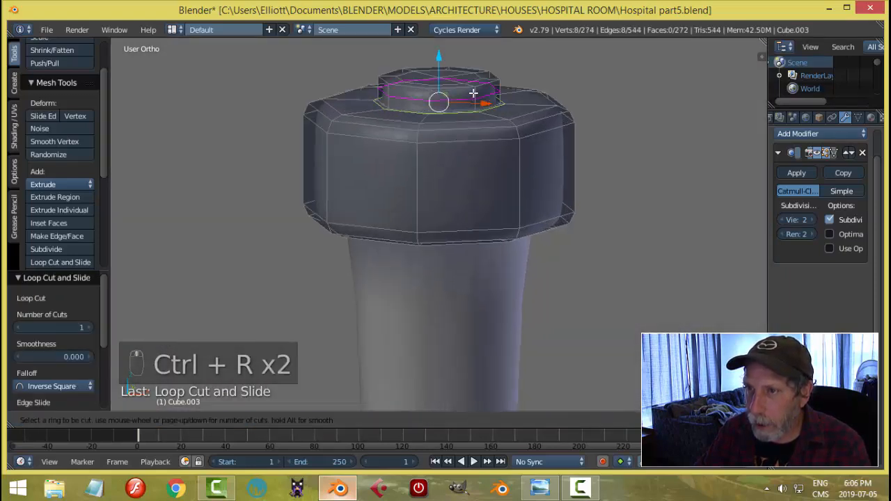
pyautogui.click(473, 93)
pyautogui.click(469, 103)
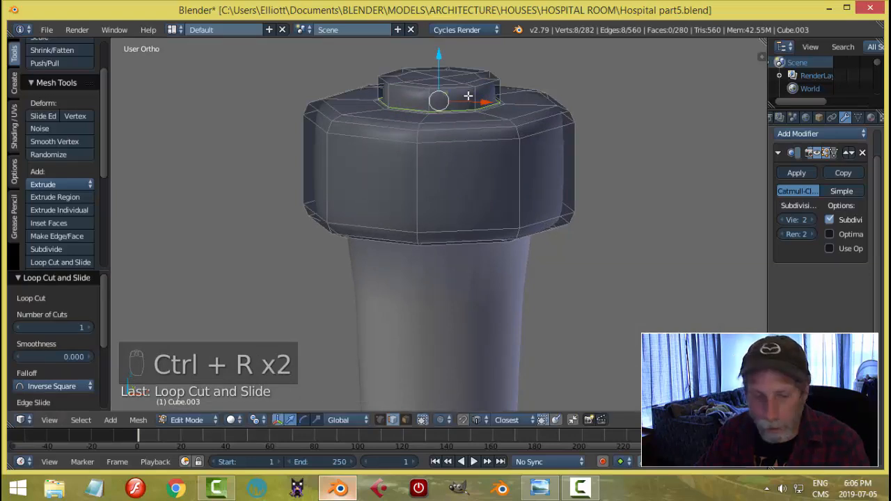
# Step: Bevel the lip's top edge loop with two segments and an offset of about 0.001
pyautogui.press('a')
pyautogui.hotkey('ctrl', 'b')
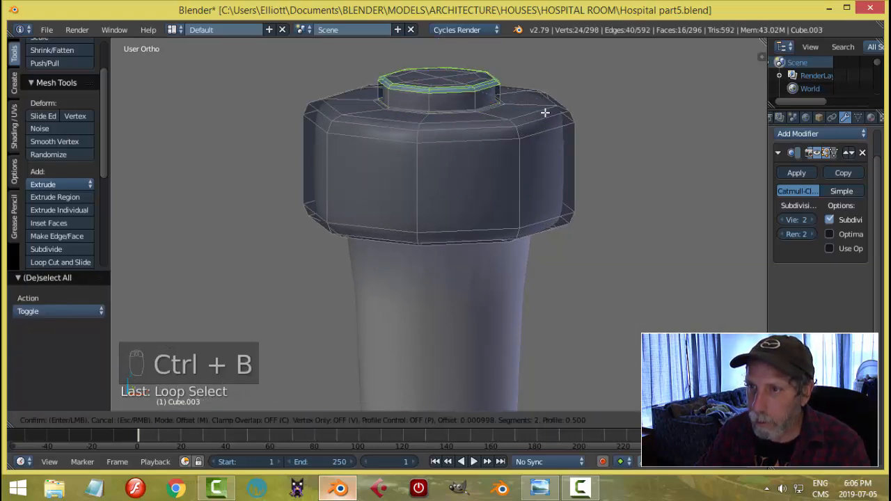
pyautogui.click(547, 114)
pyautogui.press('a')
# Step: Add a loop cut around the pole and slide it up tight against the collar's underside
pyautogui.scroll(-6, 529, 244)
pyautogui.moveTo(500, 295); pyautogui.dragTo(501, 282, button='middle')
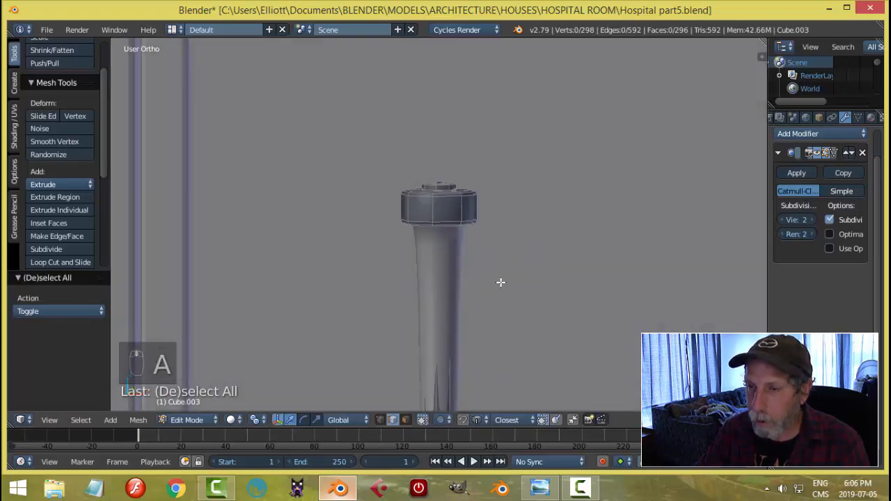
pyautogui.hotkey('ctrl', 'r')
pyautogui.click(454, 286)
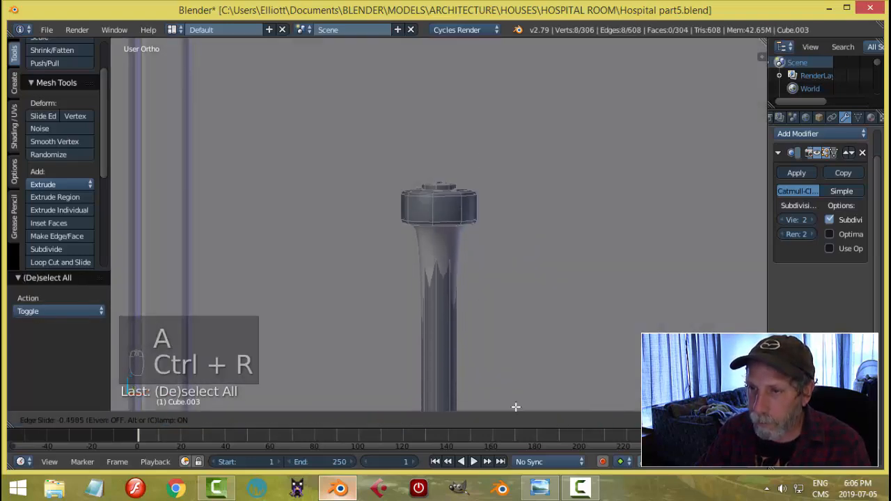
pyautogui.click(561, 86)
pyautogui.moveTo(600, 308); pyautogui.dragTo(676, 290, button='middle')
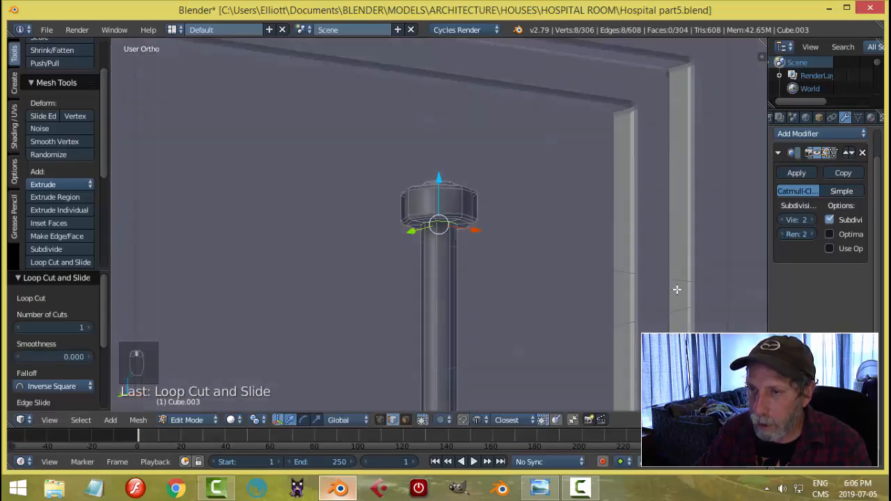
# Step: Add a loop cut around the collar's underside close to the pole and leave Edit Mode
pyautogui.press('KP_Decimal')
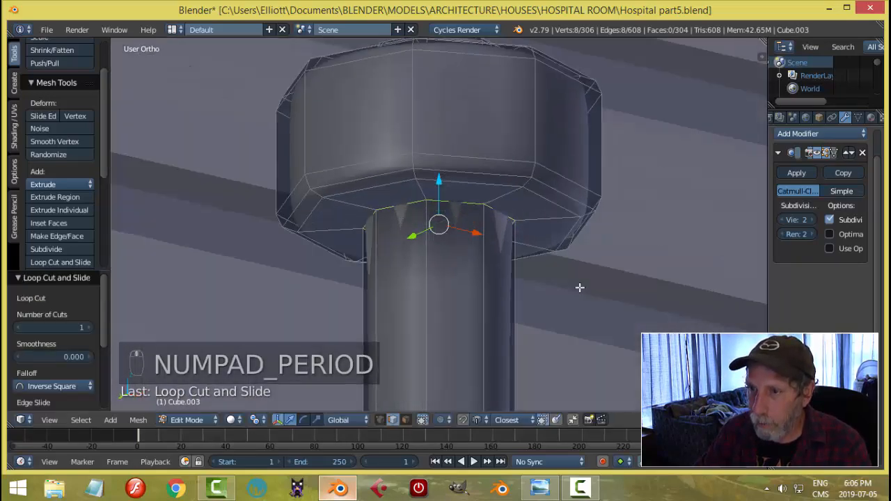
pyautogui.hotkey('ctrl', 'r')
pyautogui.click(501, 188)
pyautogui.rightClick(498, 193)
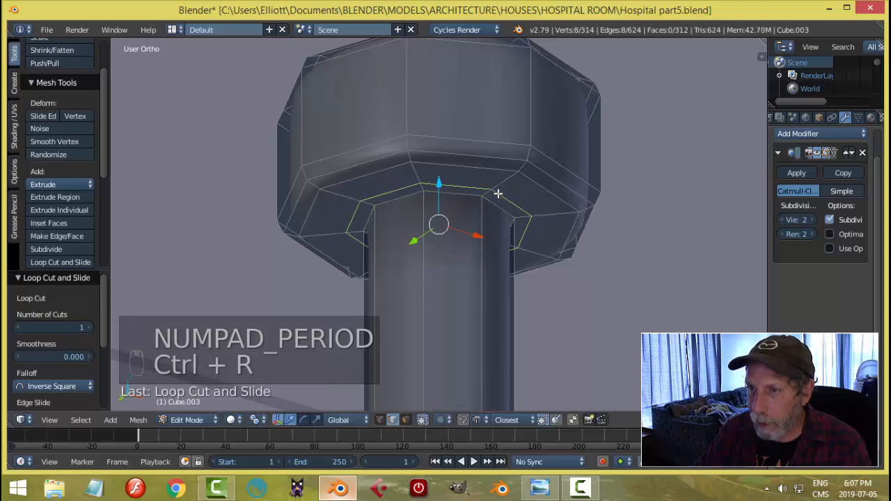
pyautogui.press('Tab')
pyautogui.scroll(-8, 507, 215)
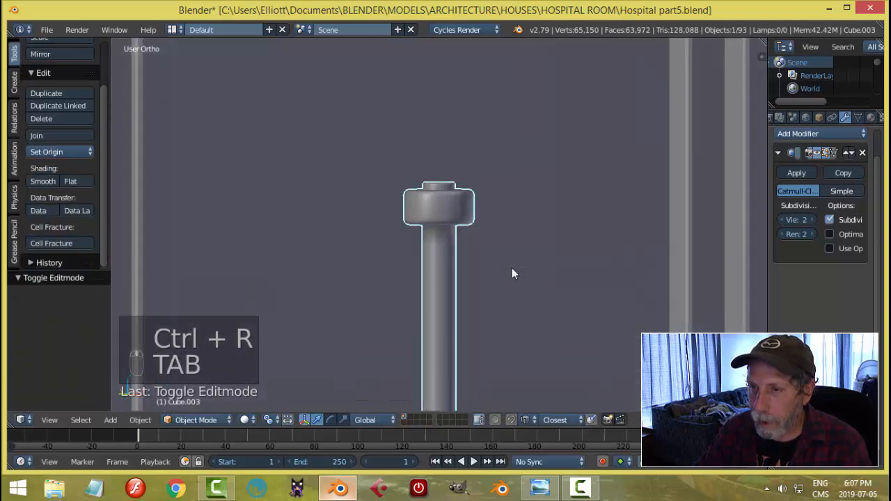
# Step: Add another loop cut around the pole, slide it up to just below the collar, and return to Object Mode
pyautogui.rightClick(448, 281)
pyautogui.rightClick(448, 282)
pyautogui.press('Tab')
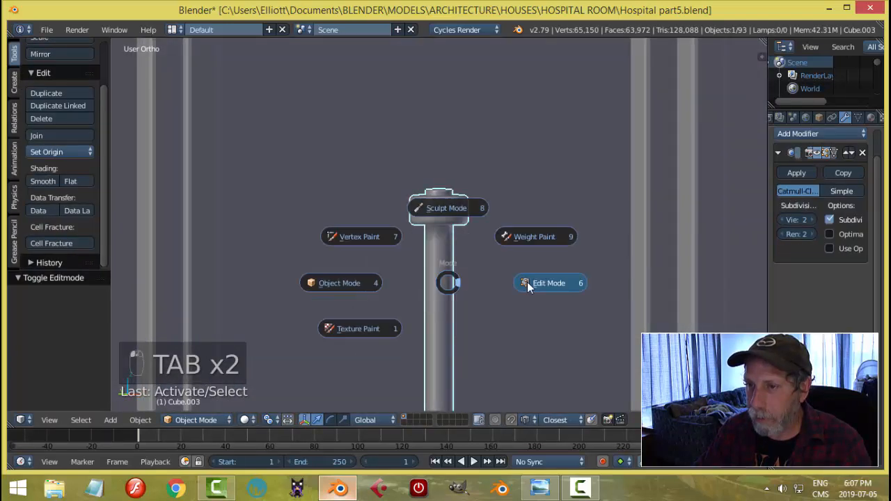
pyautogui.click(527, 282)
pyautogui.scroll(-3, 497, 293)
pyautogui.hotkey('ctrl', 'r')
pyautogui.click(447, 316)
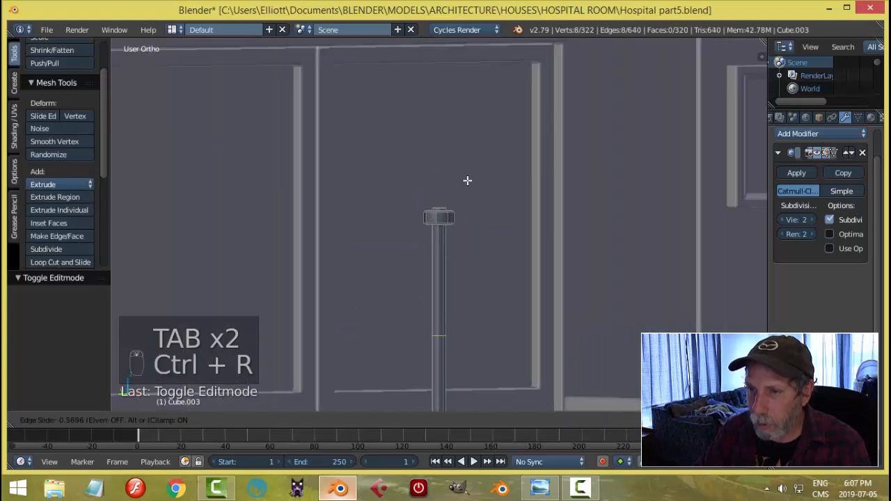
pyautogui.click(486, 81)
pyautogui.press('a')
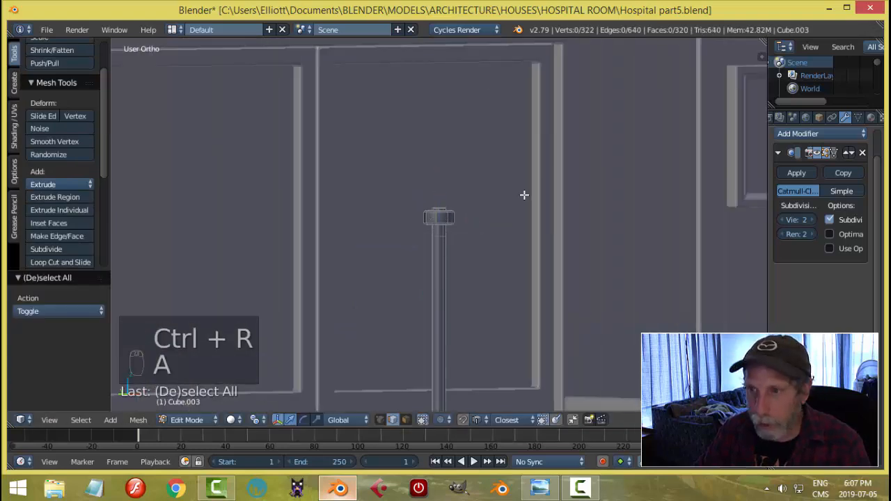
pyautogui.press('Tab')
pyautogui.click(433, 195)
pyautogui.press('a')
pyautogui.press('a')
# Step: Box-select the collar's lower edges and adjoining pole section in front wireframe view and move them down to make the collar taller
pyautogui.moveTo(503, 195); pyautogui.dragTo(486, 221, button='middle')
pyautogui.scroll(9, 503, 234)
pyautogui.click(465, 215)
pyautogui.press('Tab')
pyautogui.click(613, 211)
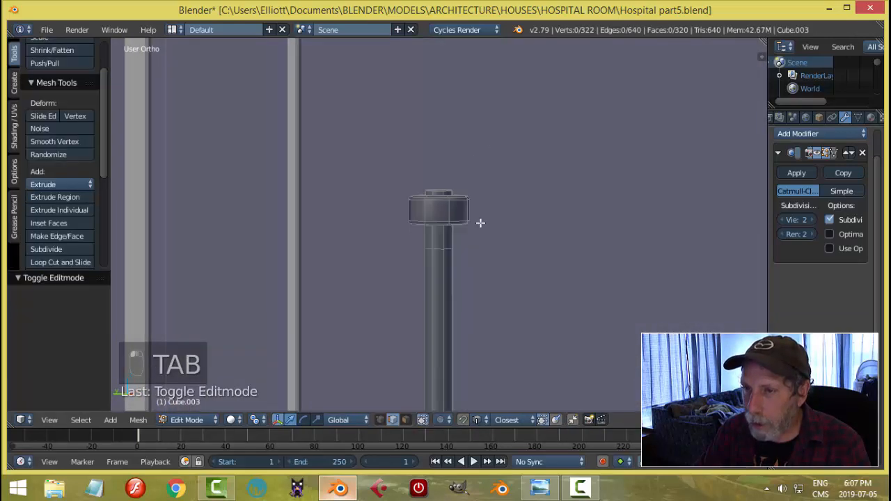
pyautogui.press('KP_1')
pyautogui.scroll(3, 481, 223)
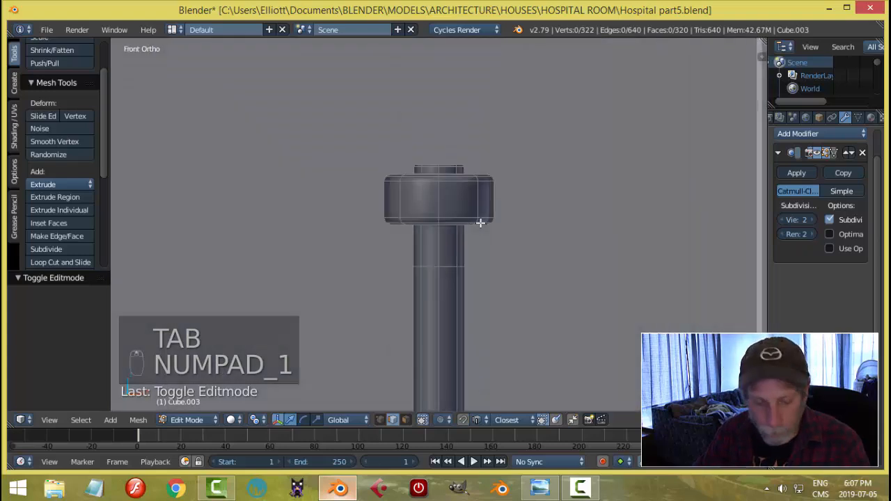
pyautogui.press('z')
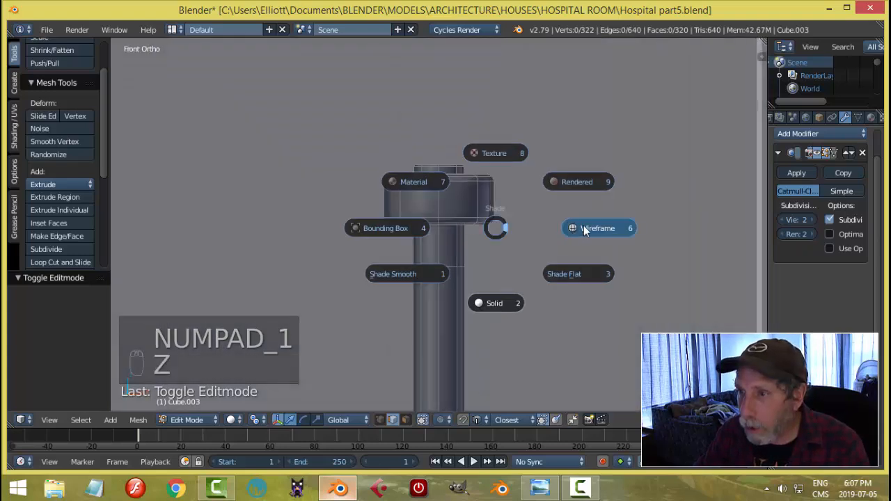
pyautogui.press('b')
pyautogui.moveTo(348, 199)
pyautogui.mouseDown()
pyautogui.moveTo(509, 252)
pyautogui.moveTo(509, 279)
pyautogui.mouseUp()
pyautogui.scroll(-2, 472, 222)
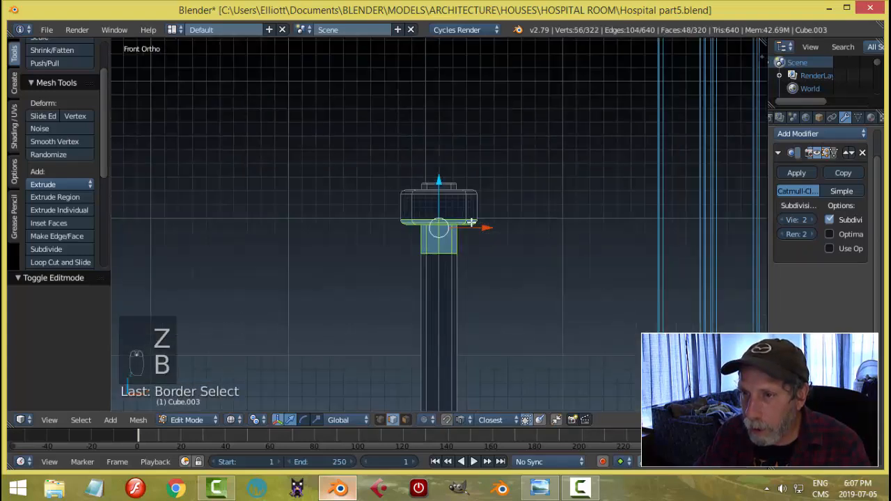
pyautogui.press('a')
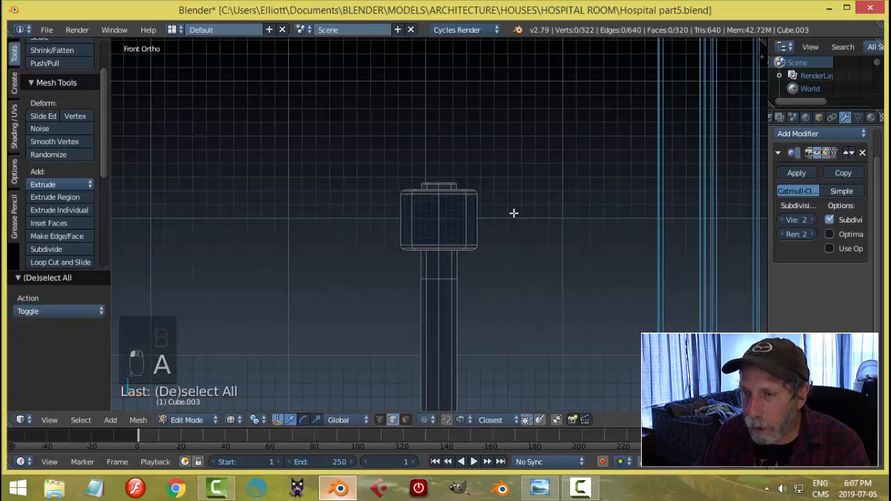
# Step: Return to Object Mode with Solid shading and deselect the stand to check the taller collar
pyautogui.press('Tab')
pyautogui.click(423, 222)
pyautogui.scroll(-2, 520, 217)
pyautogui.press('z')
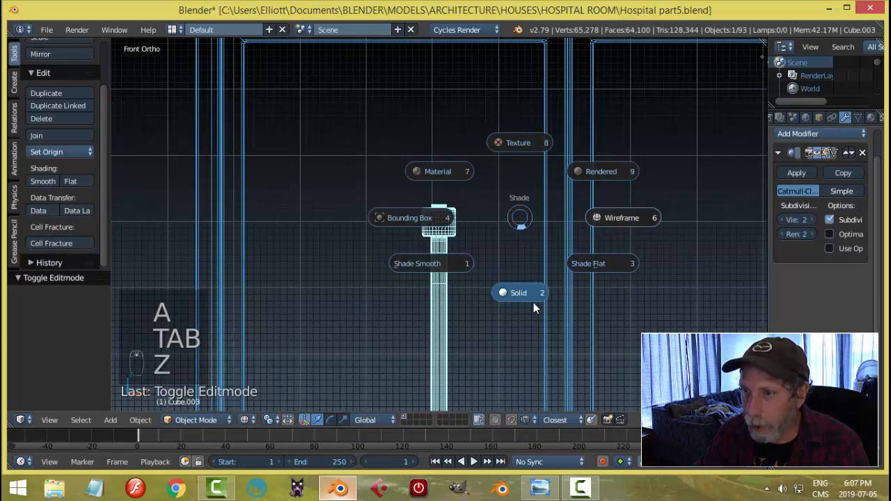
pyautogui.click(534, 302)
pyautogui.scroll(-2, 514, 277)
pyautogui.press('a')
pyautogui.moveTo(515, 272); pyautogui.dragTo(557, 290, button='middle')
pyautogui.scroll(3, 469, 254)
# Step: Snap the 3D cursor to the edge loop on top of the collar and return to Object Mode
pyautogui.rightClick(438, 209)
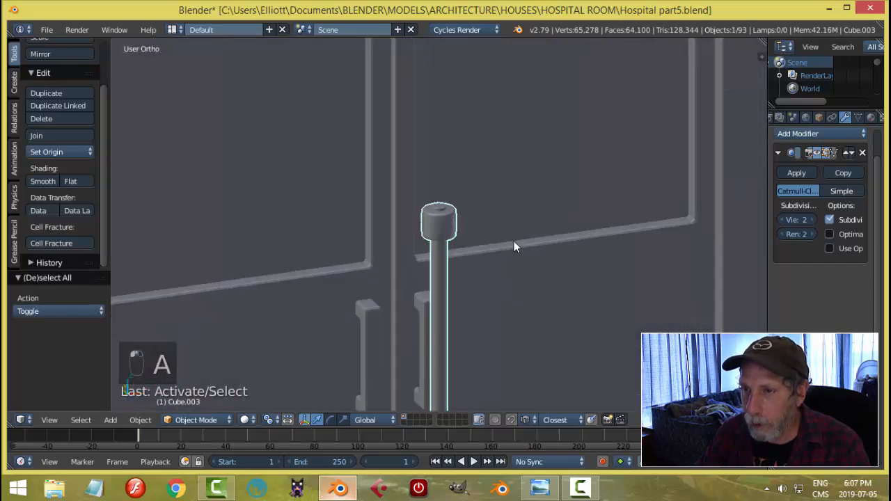
pyautogui.press('Tab')
pyautogui.click(613, 241)
pyautogui.scroll(3, 459, 231)
pyautogui.keyDown('alt'); pyautogui.rightClick(443, 214); pyautogui.keyUp('alt')
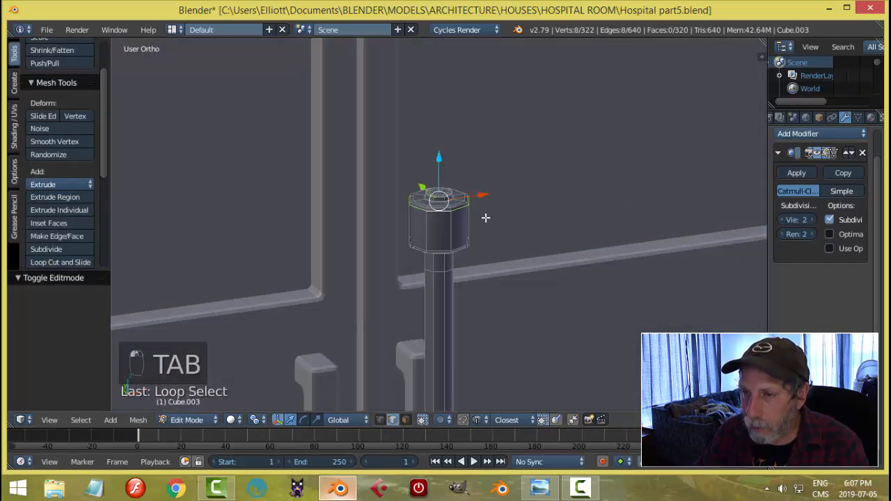
pyautogui.moveTo(485, 215); pyautogui.dragTo(537, 250, button='middle')
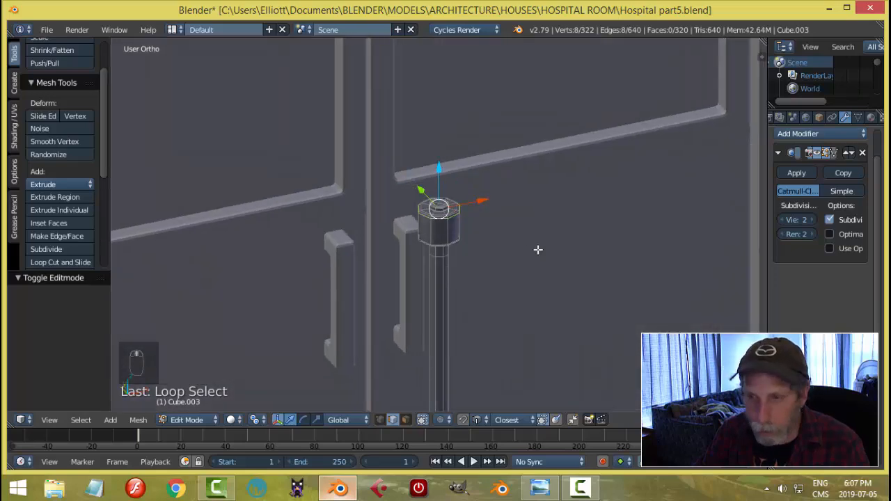
pyautogui.hotkey('shift', 's')
pyautogui.click(538, 253)
pyautogui.press('a')
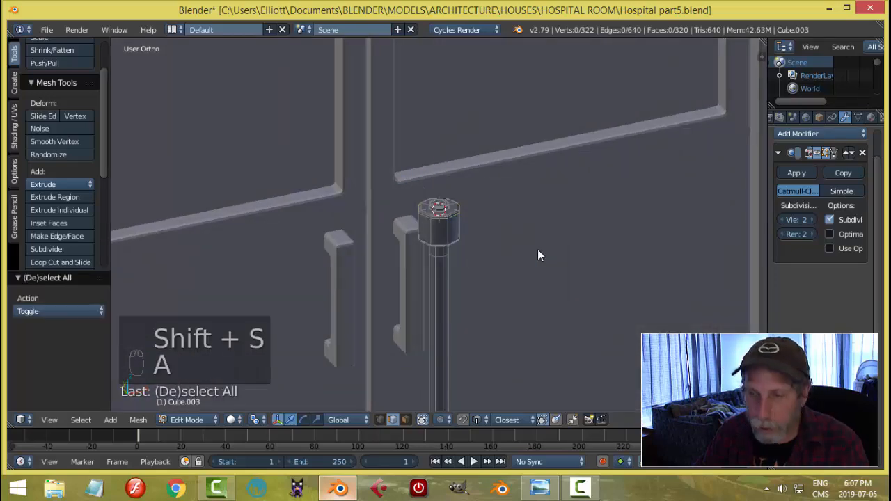
pyautogui.press('Tab')
pyautogui.click(477, 251)
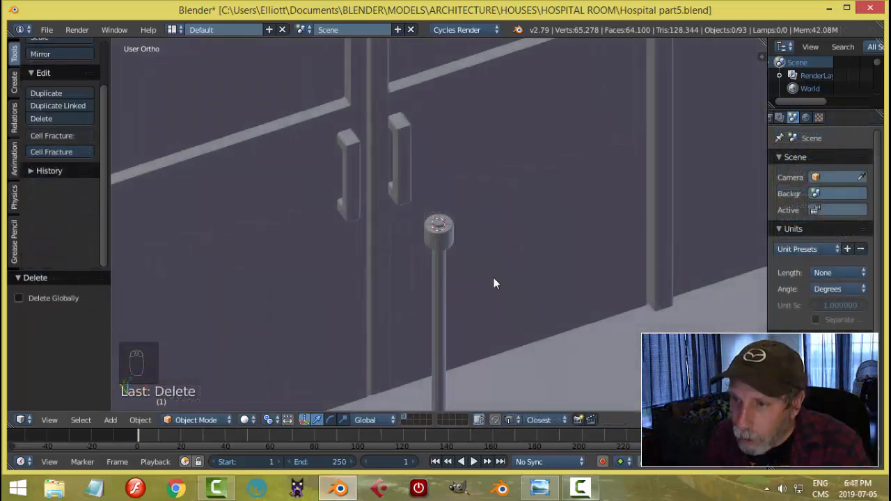
# Step: Add a cube at the 3D cursor on the collar and scale its mesh down to about 0.018 in Edit Mode
pyautogui.moveTo(493, 279); pyautogui.dragTo(449, 238, button='middle')
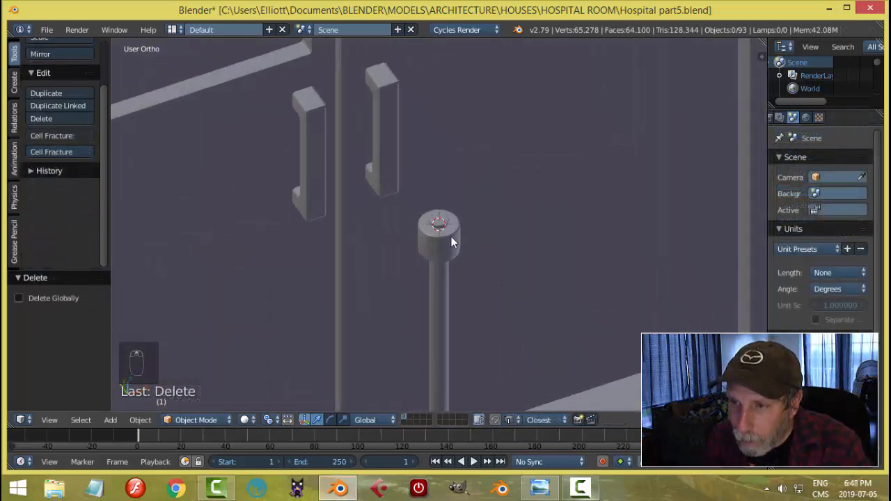
pyautogui.rightClick(449, 239)
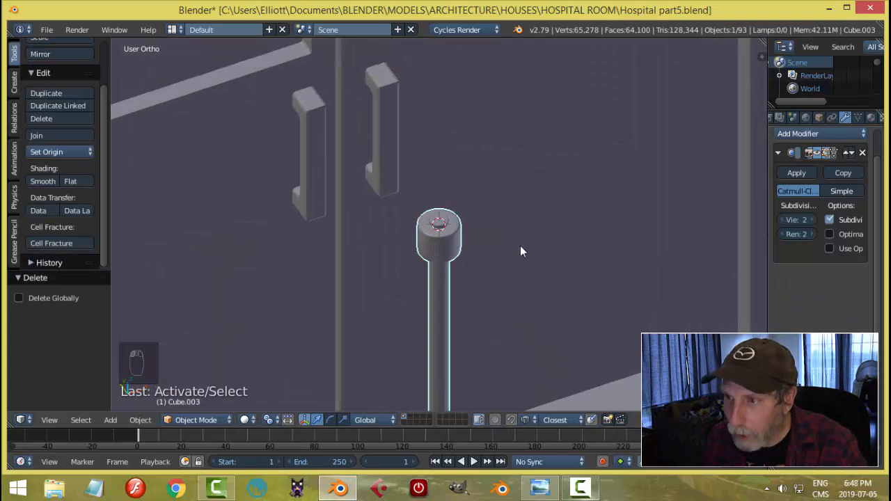
pyautogui.hotkey('shift', 'a')
pyautogui.moveTo(520, 246)
pyautogui.click(562, 260)
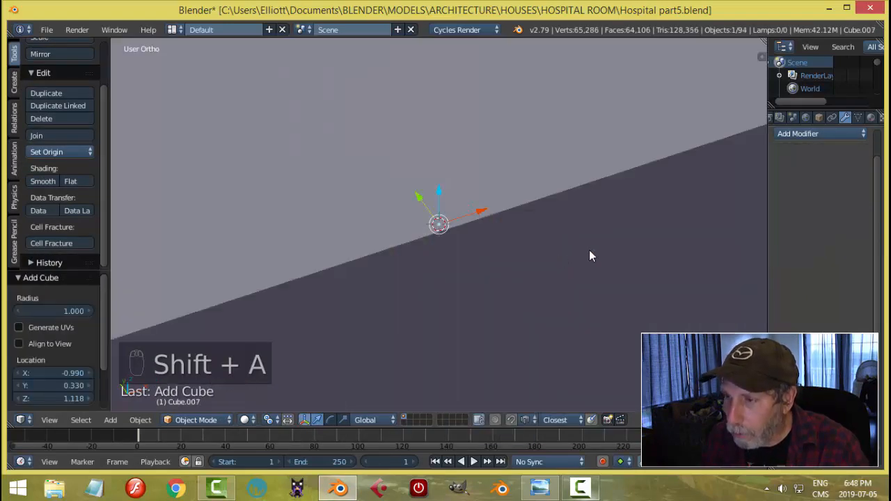
pyautogui.press('Tab')
pyautogui.click(669, 250)
pyautogui.press('s')
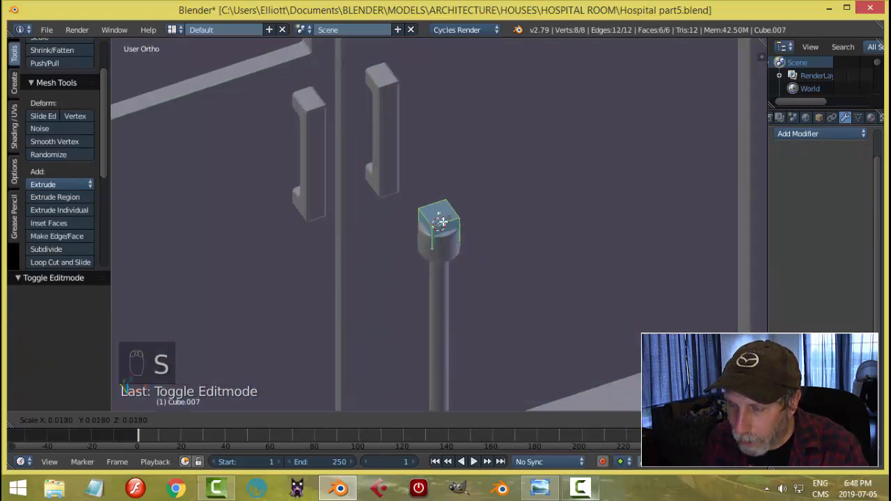
pyautogui.click(440, 222)
# Step: Move the small cube down 0.015 along Z and scale it by about 0.798 so it fits inside the collar
pyautogui.moveTo(440, 195); pyautogui.dragTo(439, 203)
pyautogui.press('s')
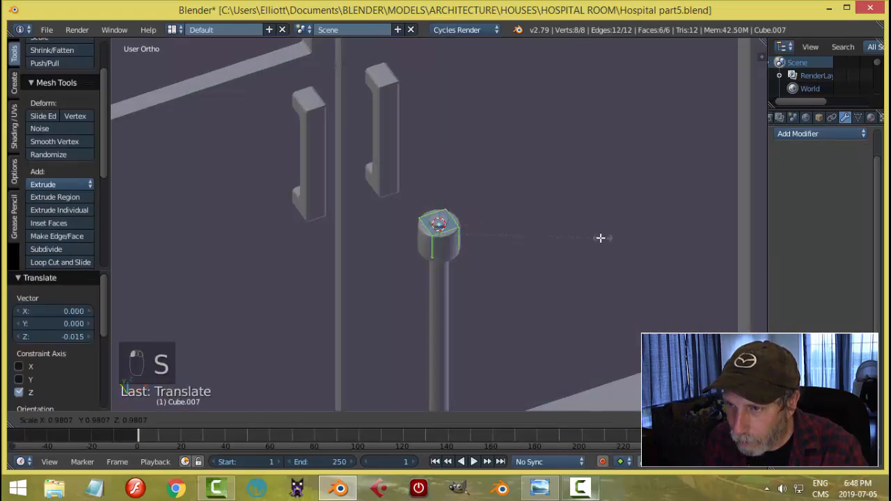
pyautogui.click(573, 239)
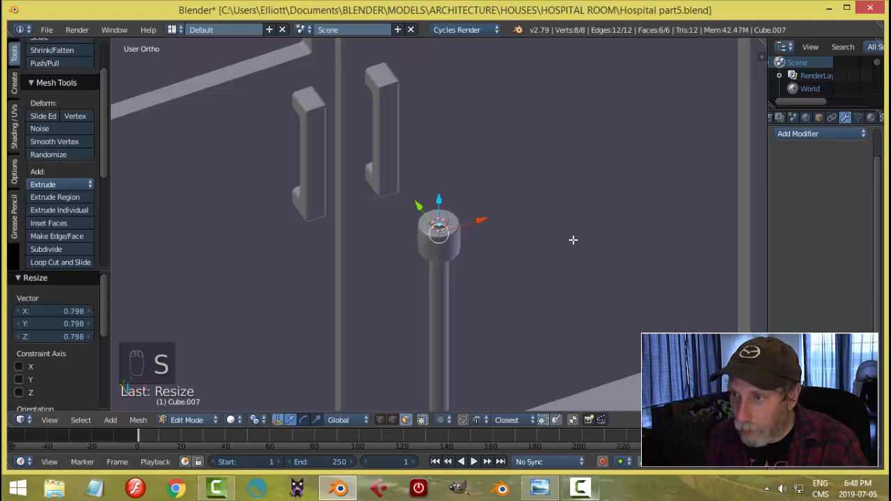
# Step: Select the cube's four side faces in wireframe and extrude them individually outward about 0.334 to form four arms
pyautogui.press('z')
pyautogui.click(634, 249)
pyautogui.press('a')
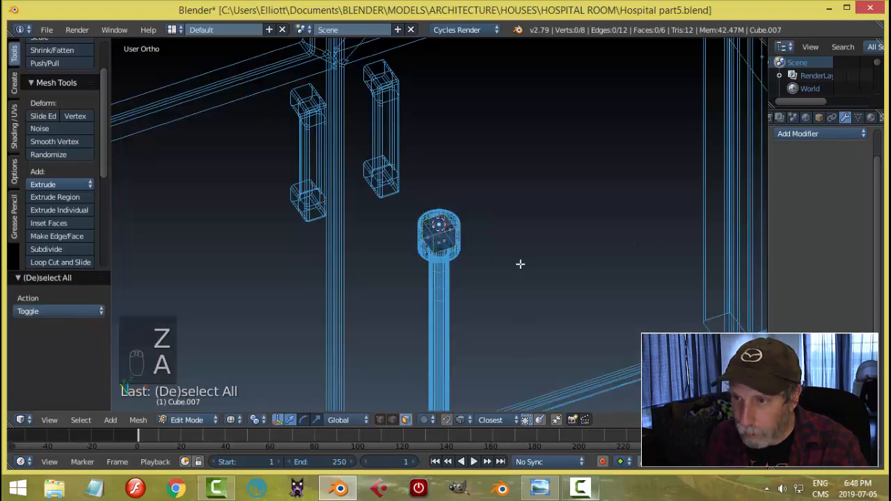
pyautogui.rightClick(429, 237)
pyautogui.click(440, 243)
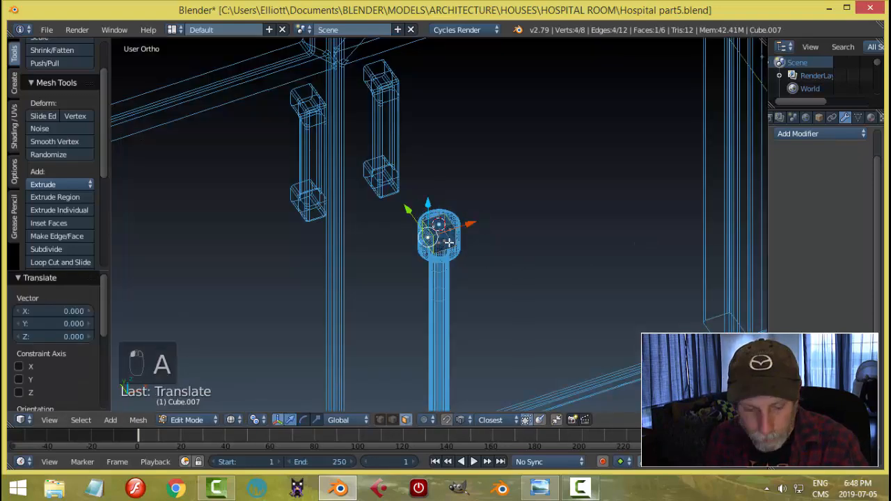
pyautogui.press('a')
pyautogui.keyDown('alt'); pyautogui.rightClick(433, 241); pyautogui.keyUp('alt')
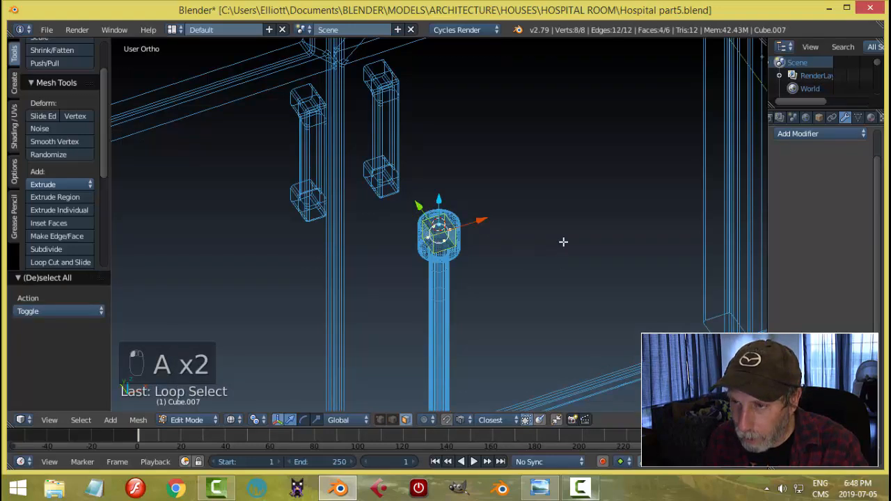
pyautogui.moveTo(563, 242); pyautogui.dragTo(552, 243, button='middle')
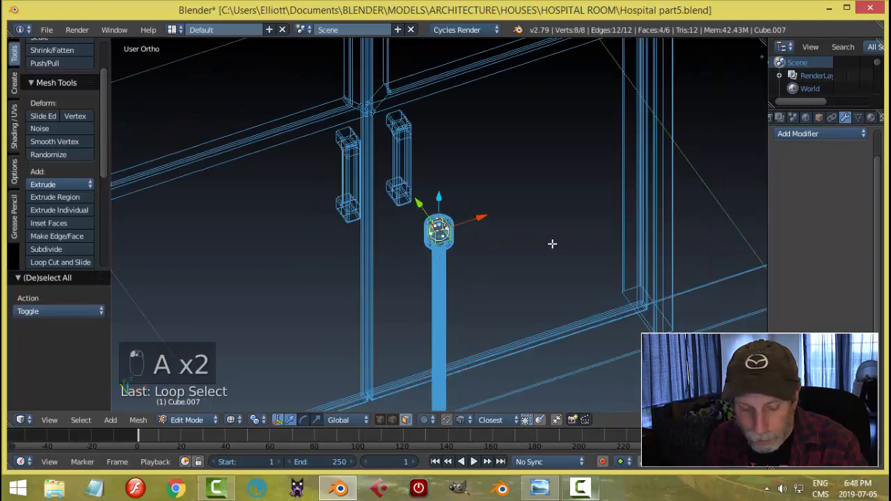
pyautogui.click(83, 209)
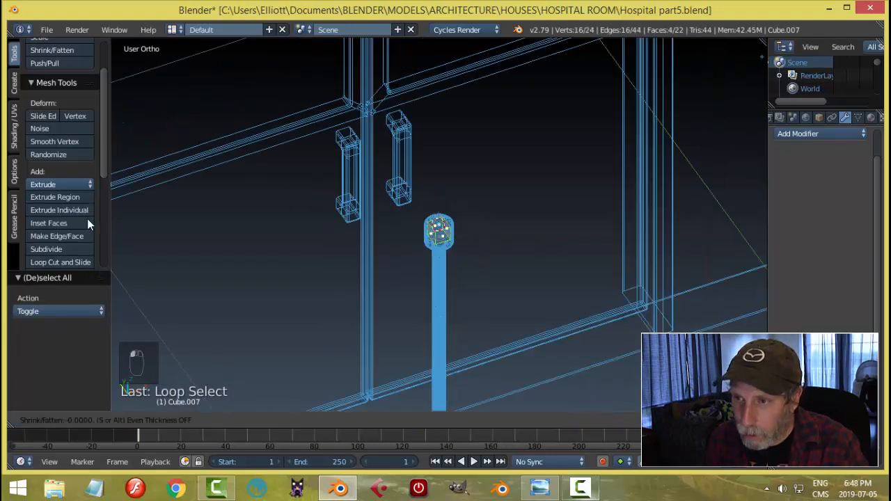
pyautogui.click(165, 308)
# Step: Select the whole four-armed cross, change the pivot point, and scale it along Z by about 0.649 to thin the arms
pyautogui.moveTo(447, 300); pyautogui.dragTo(542, 262, button='middle')
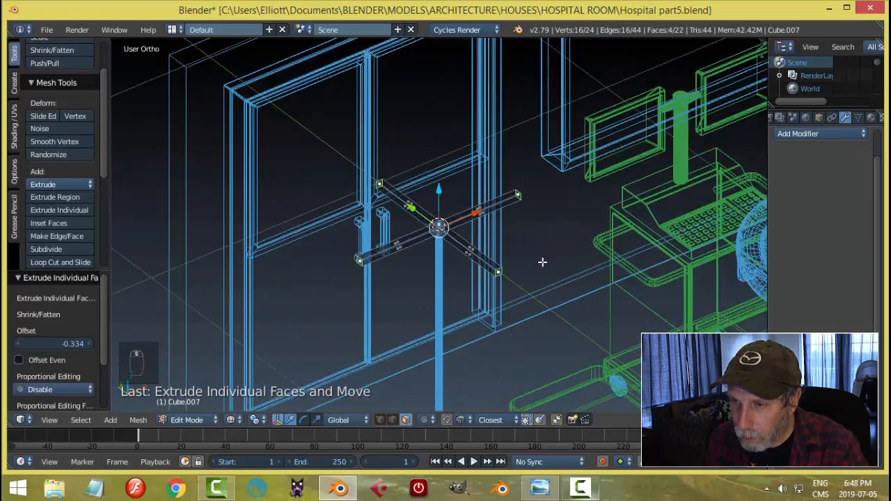
pyautogui.scroll(5, 543, 262)
pyautogui.press('a')
pyautogui.press('a')
pyautogui.press('a')
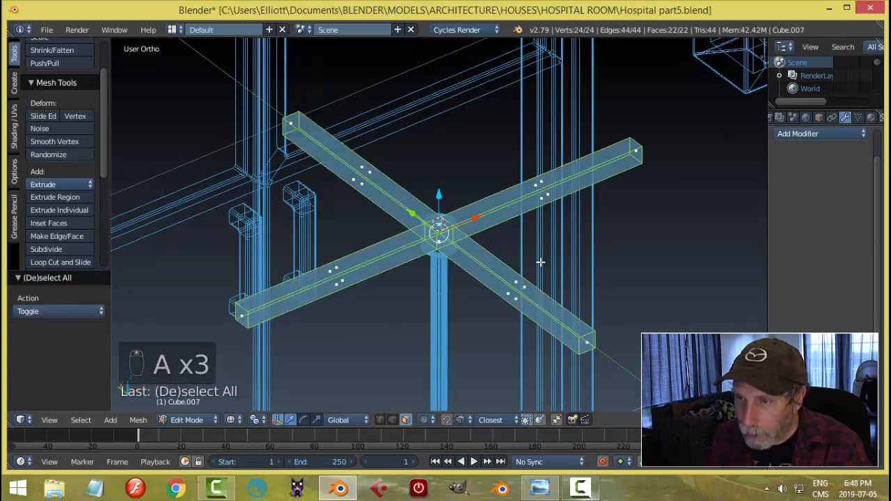
pyautogui.click(258, 420)
pyautogui.click(283, 363)
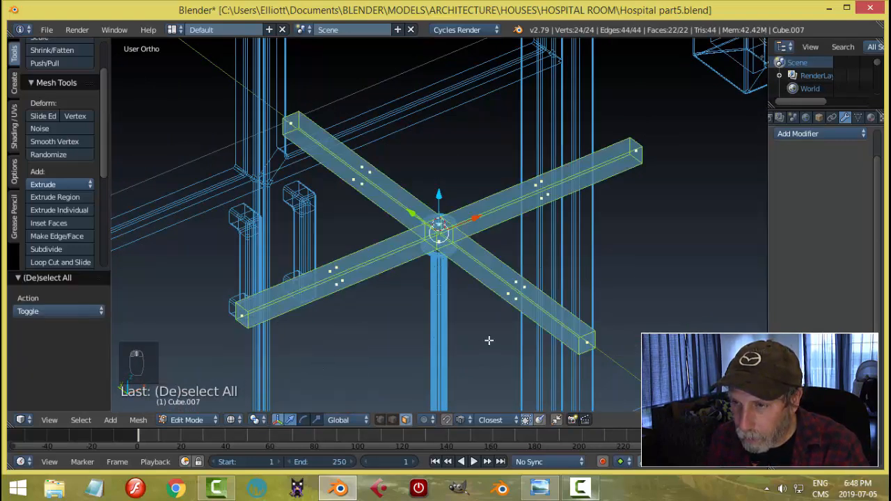
pyautogui.moveTo(489, 340); pyautogui.dragTo(489, 292, button='middle')
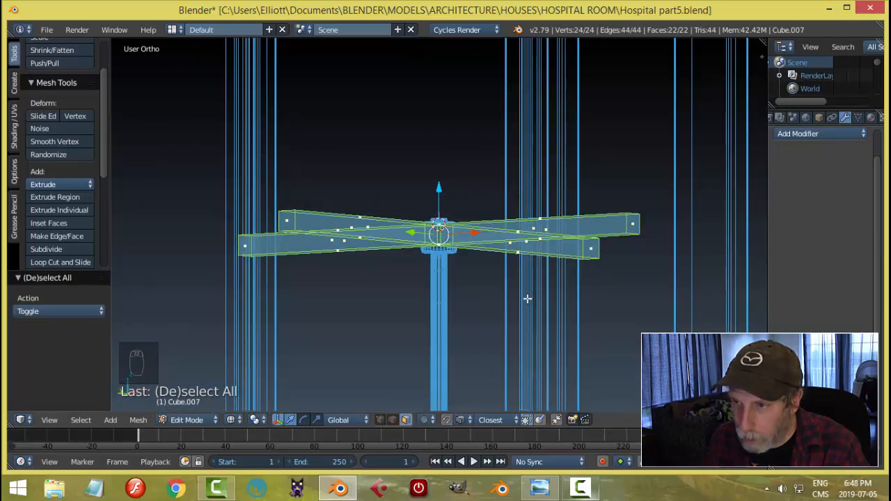
pyautogui.press('s')
pyautogui.press('z')
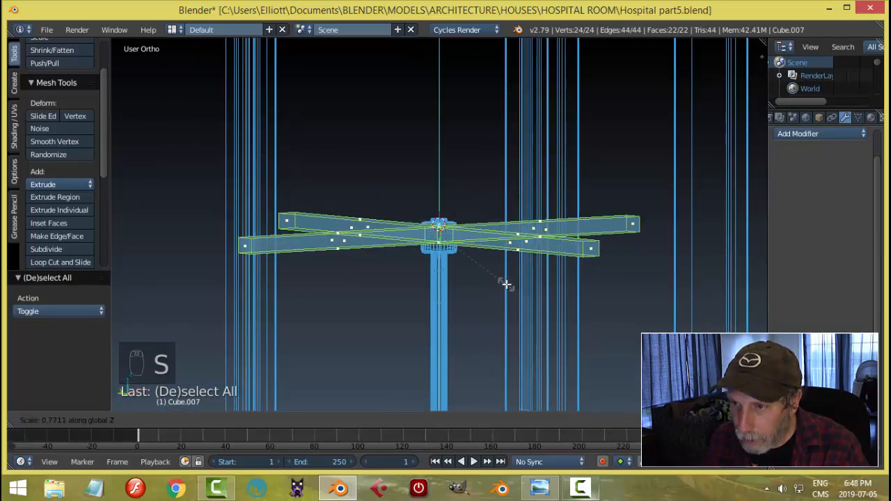
pyautogui.click(500, 268)
# Step: Lower the cross slightly into the collar in Solid shading, then return to Object Mode and deselect it
pyautogui.moveTo(588, 254); pyautogui.dragTo(539, 294, button='middle')
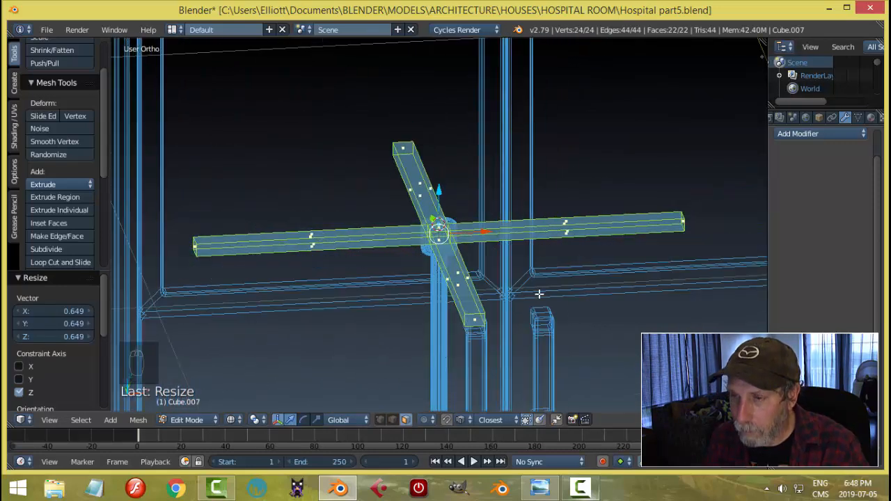
pyautogui.press('z')
pyautogui.click(537, 376)
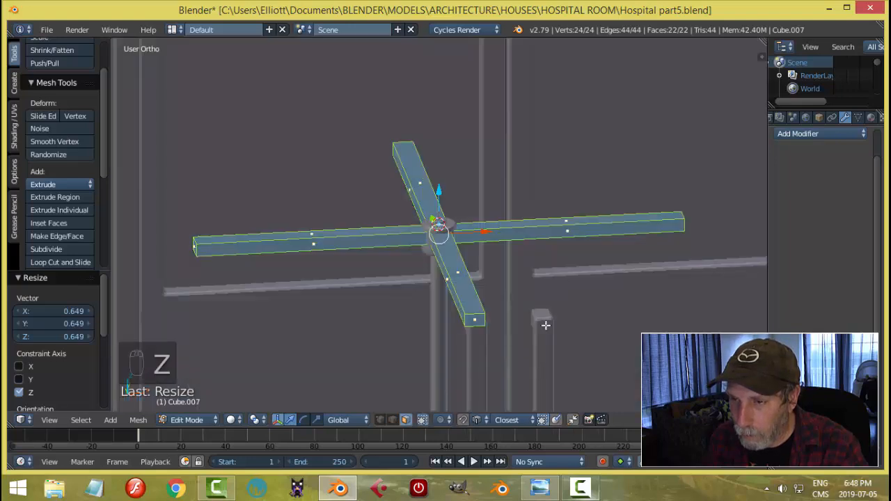
pyautogui.moveTo(440, 196); pyautogui.dragTo(554, 257)
pyautogui.press('Tab')
pyautogui.press('a')
pyautogui.press('a')
pyautogui.scroll(-5, 541, 267)
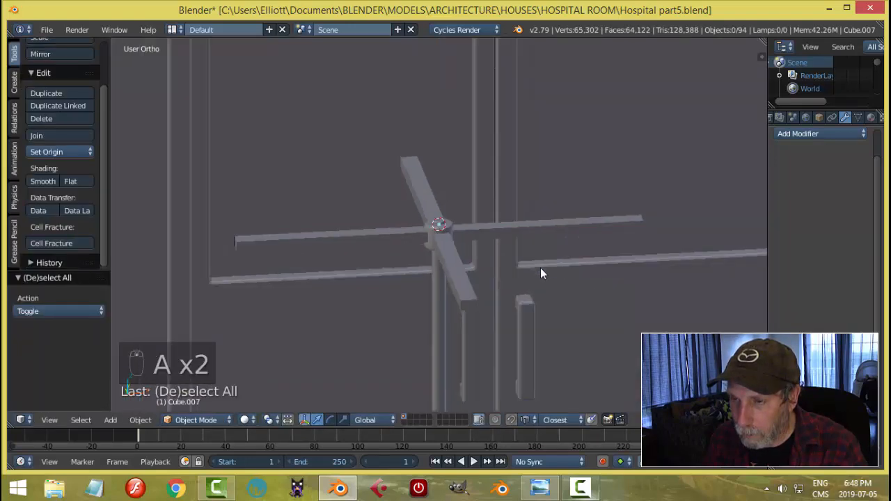
# Step: Select the end faces of all four arms in Edit Mode and extrude them individually outward by a short block
pyautogui.moveTo(540, 267); pyautogui.dragTo(474, 305, button='middle')
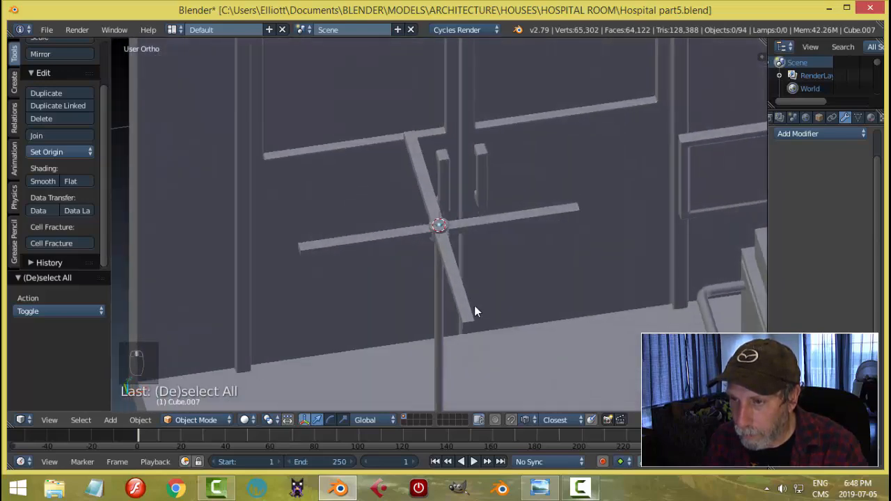
pyautogui.rightClick(472, 304)
pyautogui.press('Tab')
pyautogui.scroll(2, 515, 317)
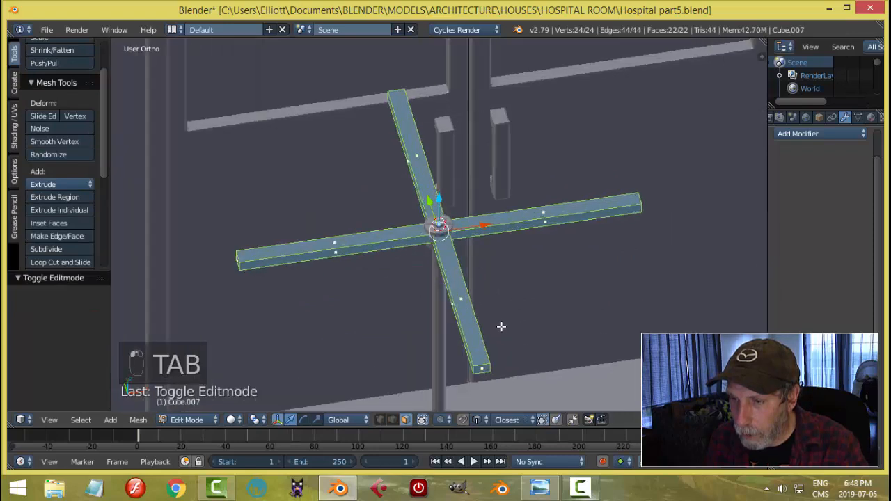
pyautogui.press('a')
pyautogui.press('a')
pyautogui.rightClick(499, 362)
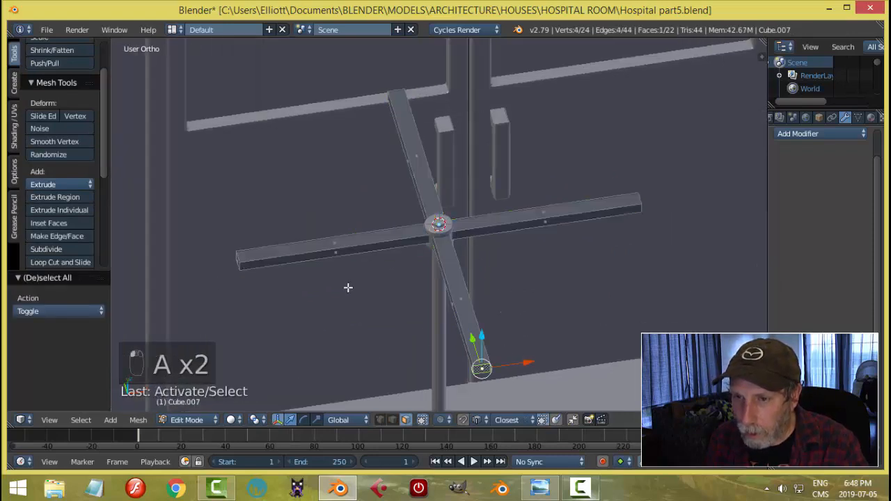
pyautogui.press('a')
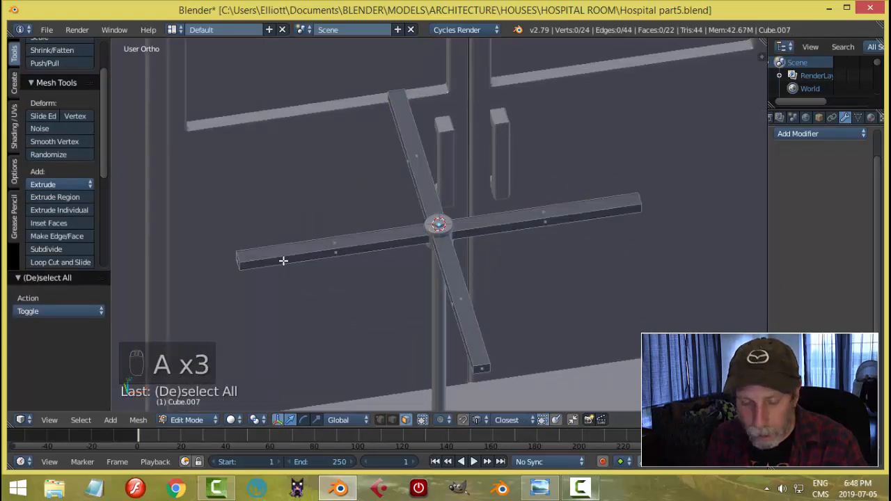
pyautogui.rightClick(238, 261)
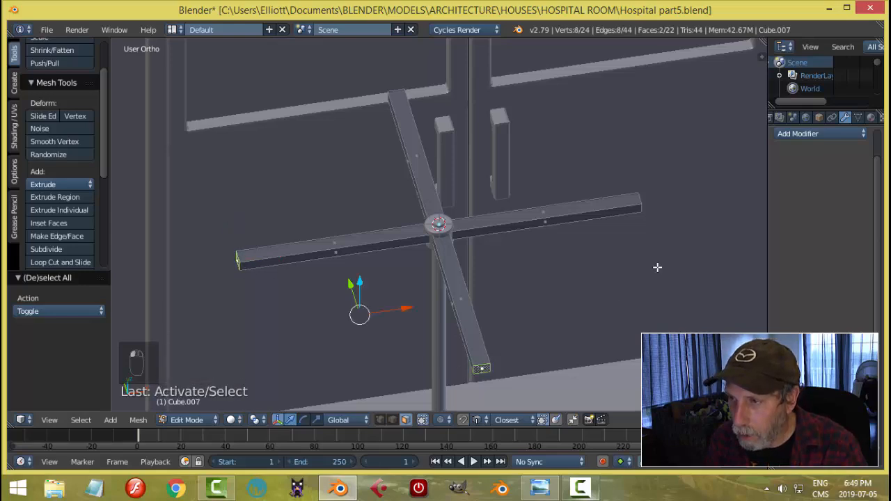
pyautogui.moveTo(657, 267); pyautogui.dragTo(567, 252, button='middle')
pyautogui.keyDown('shift'); pyautogui.rightClick(594, 311); pyautogui.keyUp('shift')
pyautogui.moveTo(627, 291); pyautogui.dragTo(515, 323, button='middle')
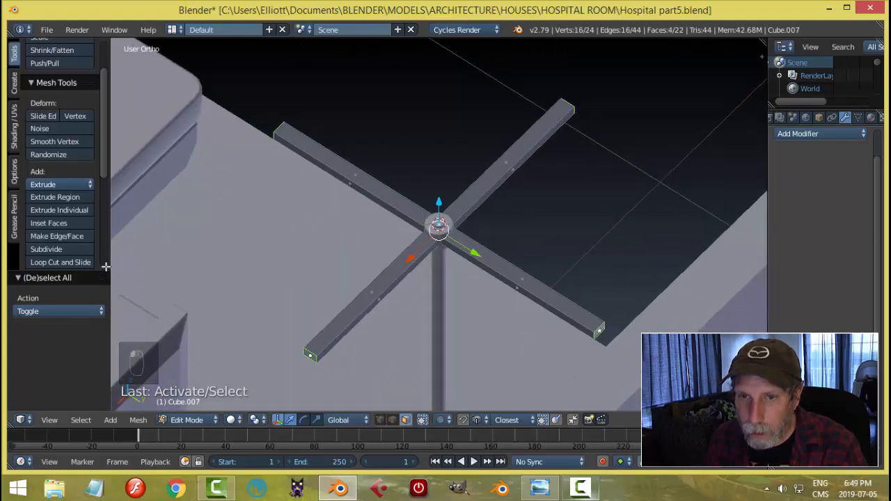
pyautogui.click(85, 213)
# Step: Select the top faces of the four end blocks and extrude them upward about 0.013 to form raised tips
pyautogui.press('a')
pyautogui.rightClick(271, 124)
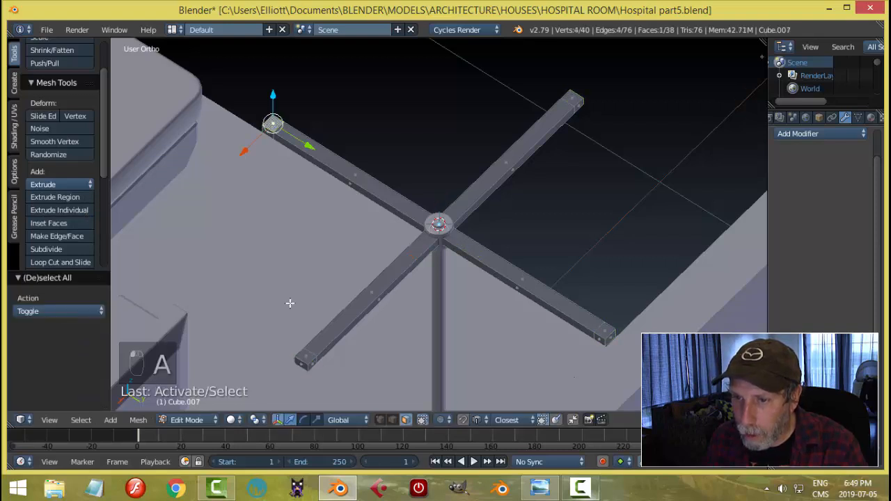
pyautogui.keyDown('shift'); pyautogui.rightClick(597, 329); pyautogui.keyUp('shift')
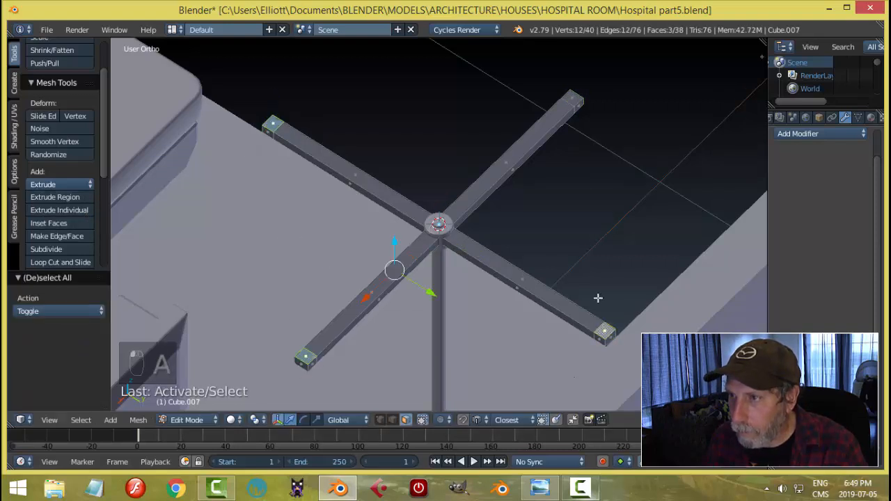
pyautogui.moveTo(587, 234); pyautogui.dragTo(573, 205, button='middle')
pyautogui.press('e')
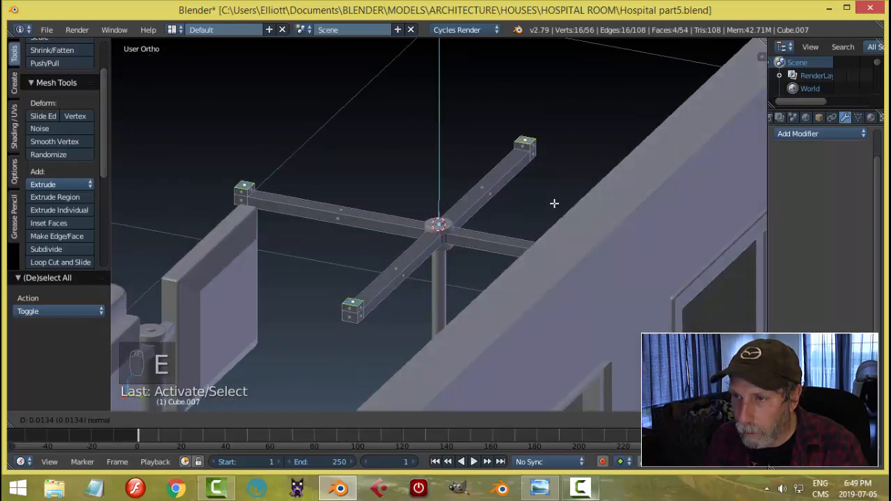
pyautogui.click(554, 203)
# Step: Return the hanger cross to Object Mode and add a Subdivision Surface modifier with the view level set to 2
pyautogui.press('a')
pyautogui.press('Tab')
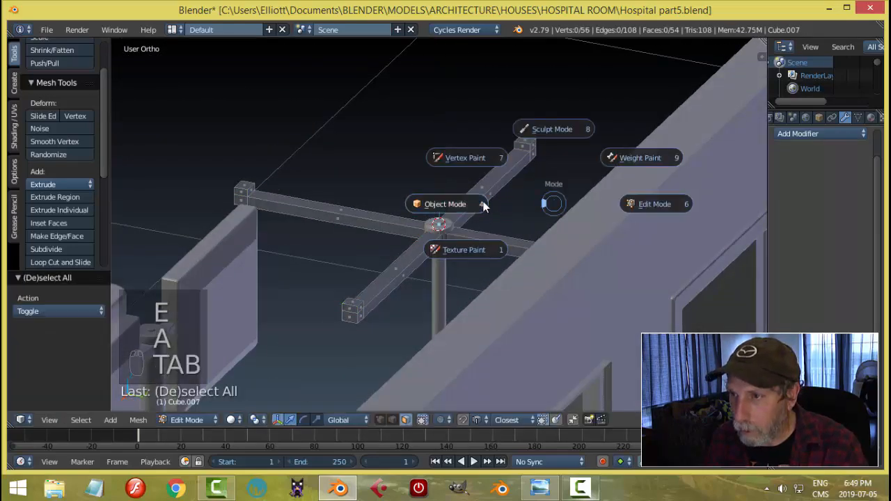
pyautogui.click(803, 133)
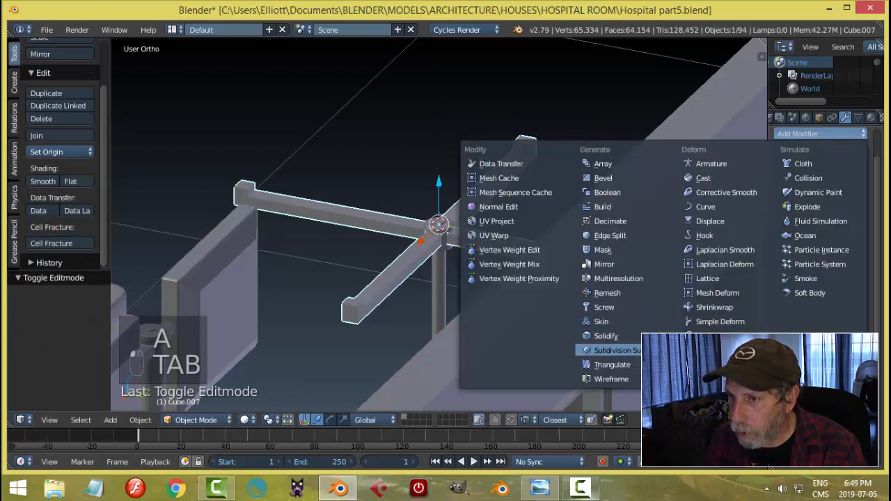
pyautogui.click(609, 350)
pyautogui.click(807, 220)
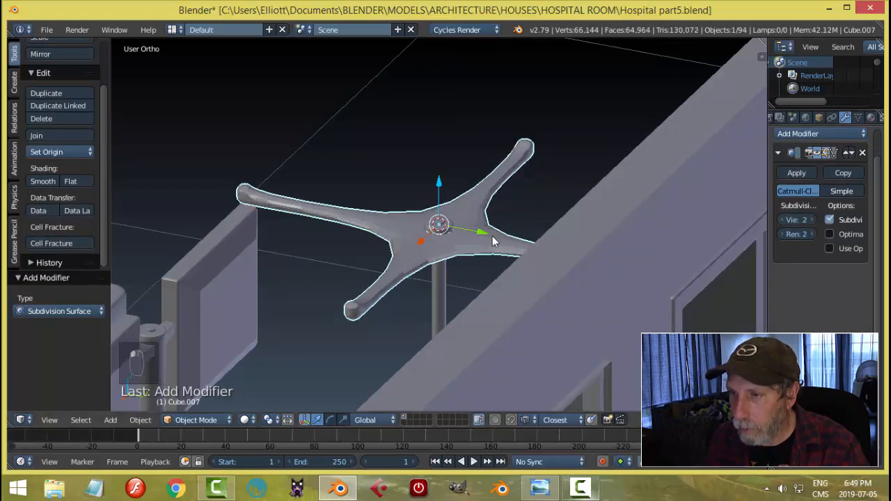
# Step: Add one edge loop to each of the cross's four arms in Edit Mode and slide each tight against the central hub
pyautogui.press('Tab')
pyautogui.hotkey('ctrl', 'r')
pyautogui.click(379, 238)
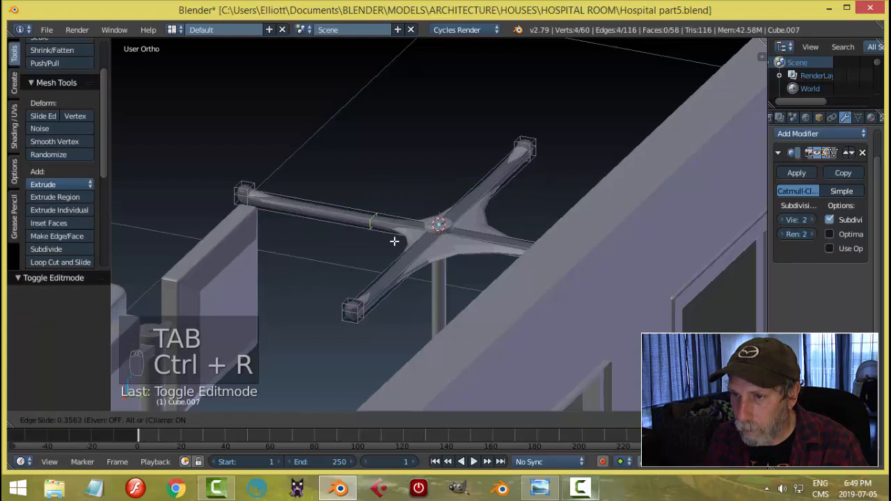
pyautogui.click(450, 266)
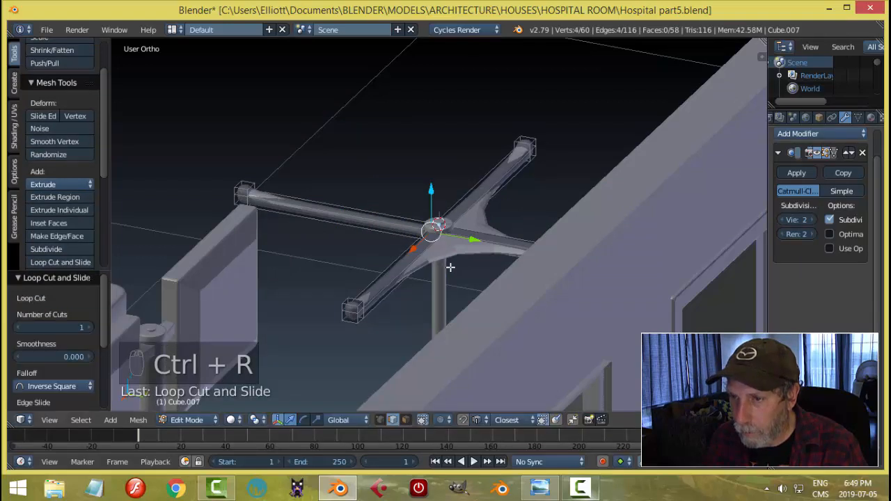
pyautogui.hotkey('ctrl', 'r')
pyautogui.click(420, 258)
pyautogui.click(460, 200)
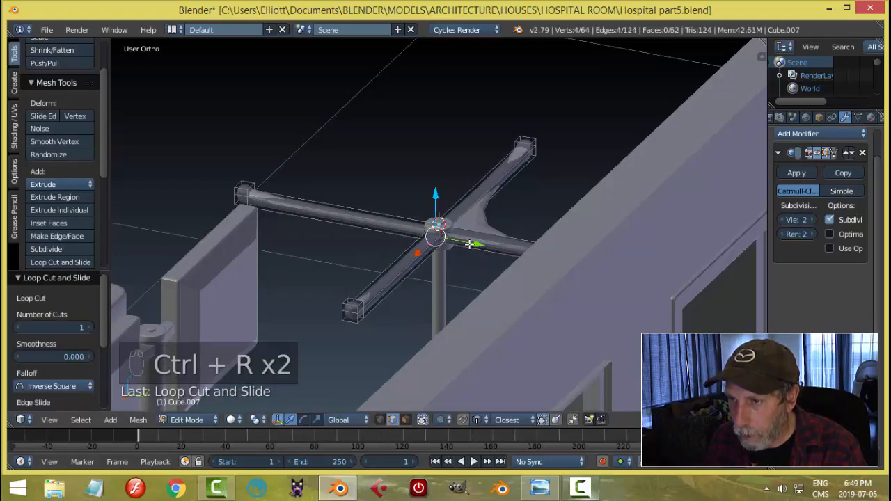
pyautogui.hotkey('ctrl', 'r')
pyautogui.click(463, 243)
pyautogui.click(371, 238)
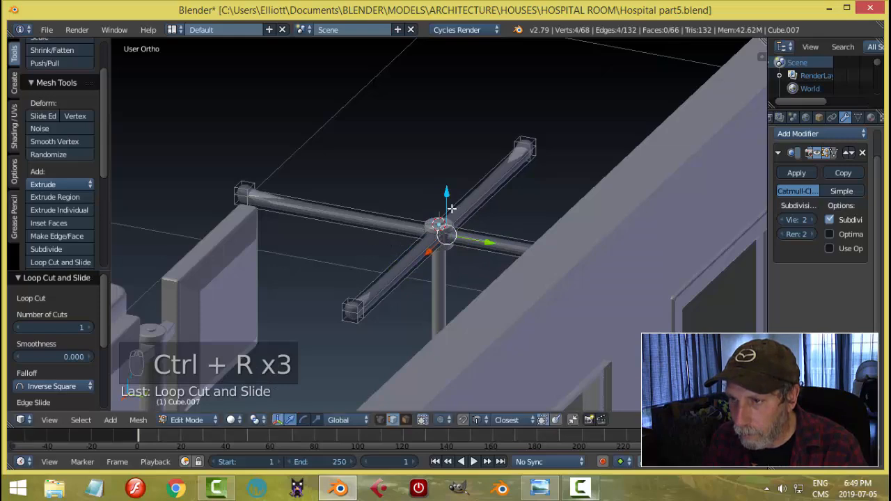
pyautogui.hotkey('ctrl', 'r')
pyautogui.click(472, 200)
pyautogui.click(430, 249)
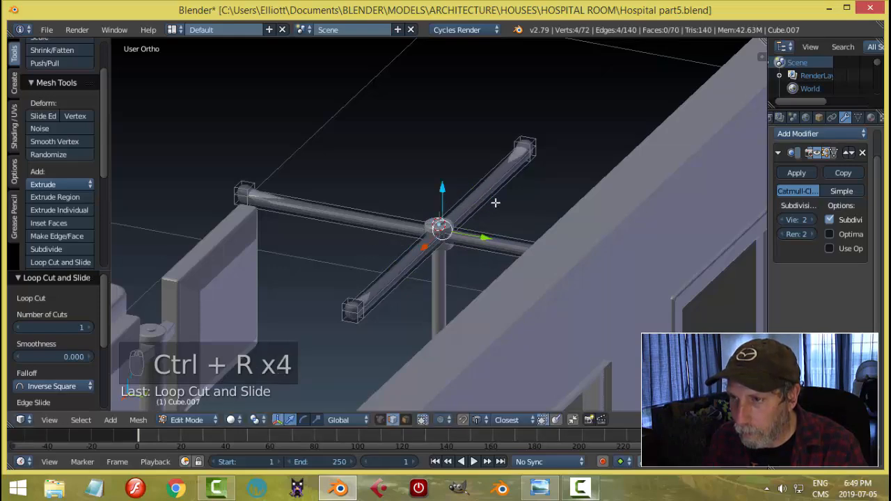
# Step: Add one edge loop near the outer end of each of the four arms, slid up against the end block
pyautogui.moveTo(495, 201); pyautogui.dragTo(260, 252, button='middle')
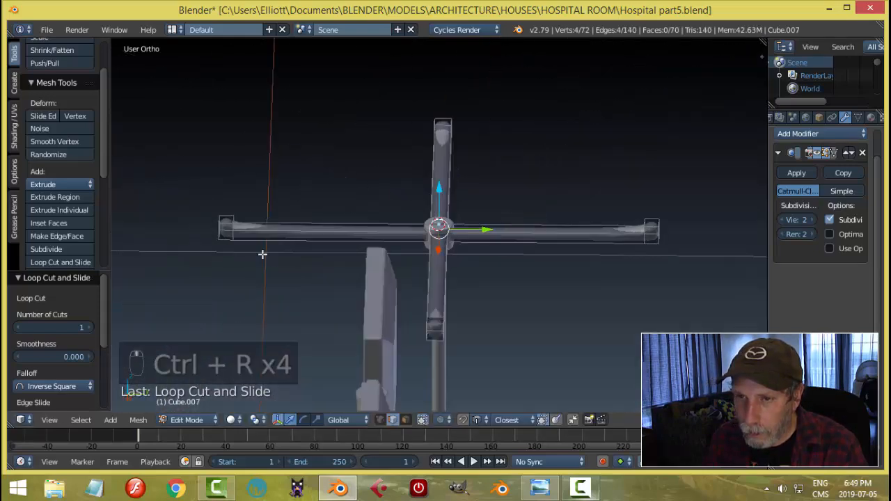
pyautogui.hotkey('ctrl', 'r')
pyautogui.click(257, 239)
pyautogui.click(169, 251)
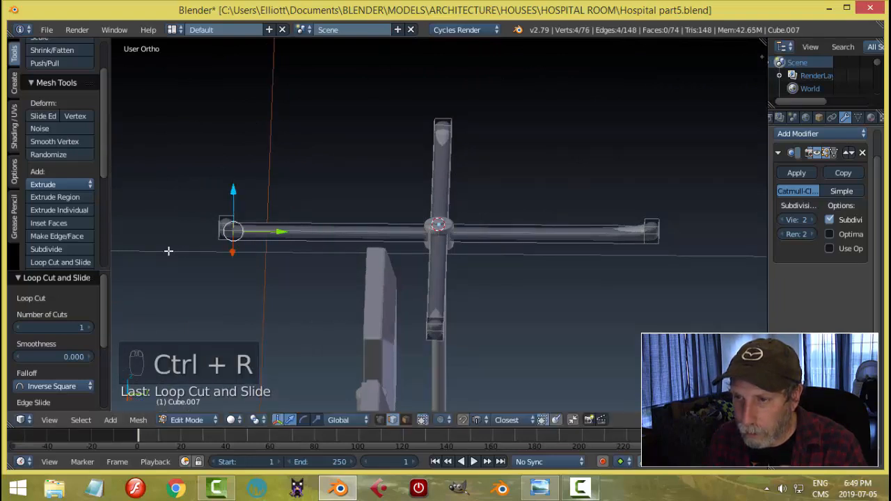
pyautogui.hotkey('ctrl', 'r')
pyautogui.click(452, 177)
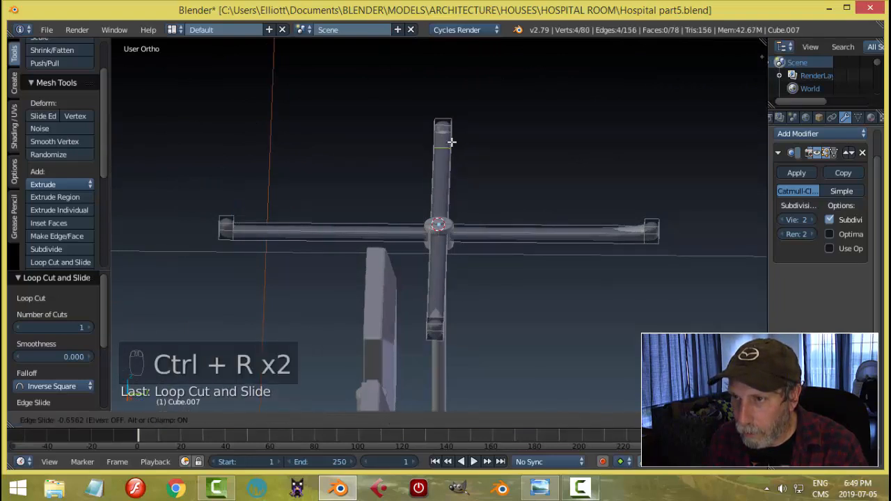
pyautogui.click(451, 126)
pyautogui.hotkey('ctrl', 'r')
pyautogui.click(592, 234)
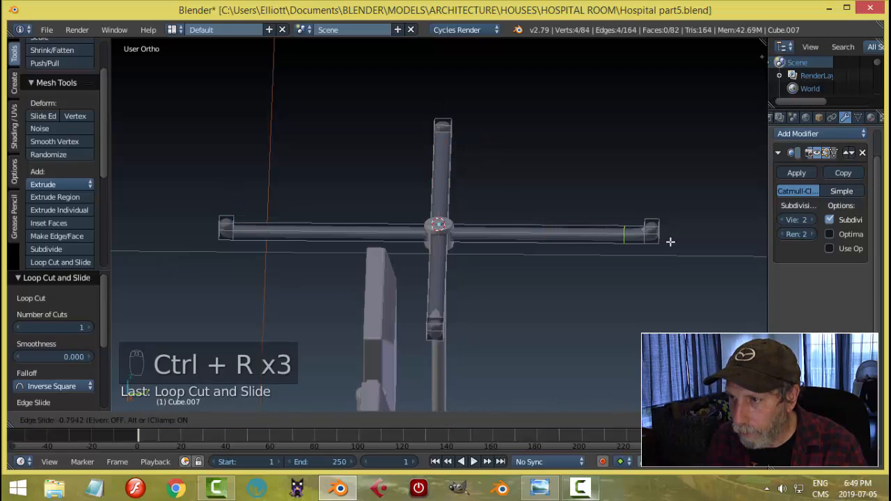
pyautogui.click(694, 246)
pyautogui.moveTo(581, 313); pyautogui.dragTo(503, 223, button='middle')
pyautogui.hotkey('ctrl', 'r')
pyautogui.click(278, 301)
pyautogui.click(283, 303)
# Step: Deselect the mesh and save over the existing Hospital part5.blend file
pyautogui.press('a')
pyautogui.hotkey('ctrl', 's')
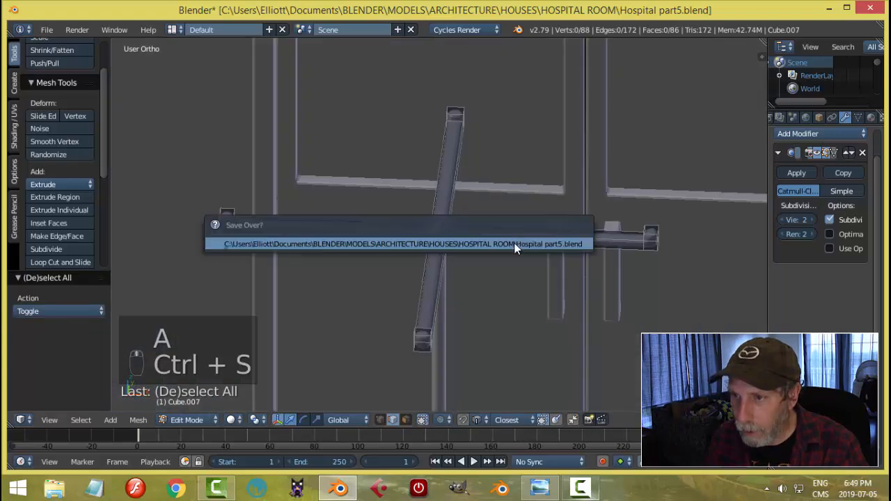
pyautogui.click(515, 246)
# Step: Add a horizontal edge loop around the whole cross and slide it down to the bottom edge of the arms
pyautogui.moveTo(477, 291); pyautogui.dragTo(476, 219, button='middle')
pyautogui.scroll(2, 476, 299)
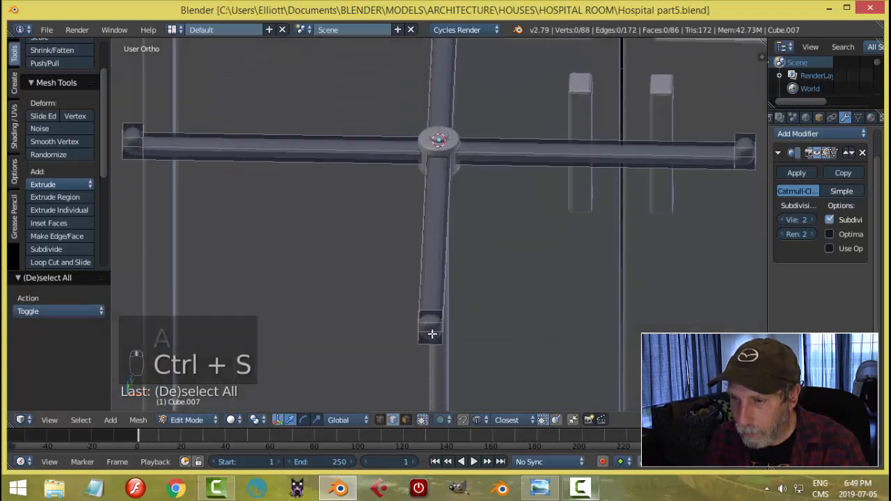
pyautogui.hotkey('ctrl', 'r')
pyautogui.press('Escape')
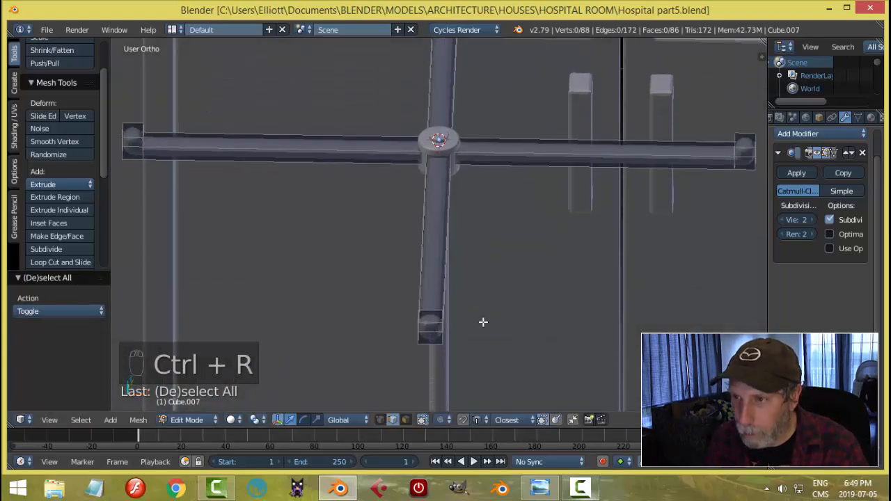
pyautogui.moveTo(483, 320); pyautogui.dragTo(451, 274, button='middle')
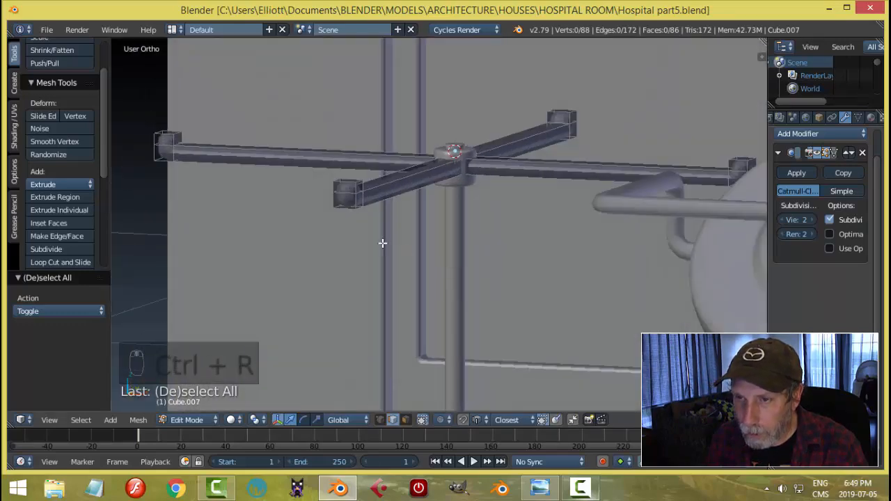
pyautogui.scroll(3, 382, 242)
pyautogui.hotkey('ctrl', 'r')
pyautogui.click(311, 192)
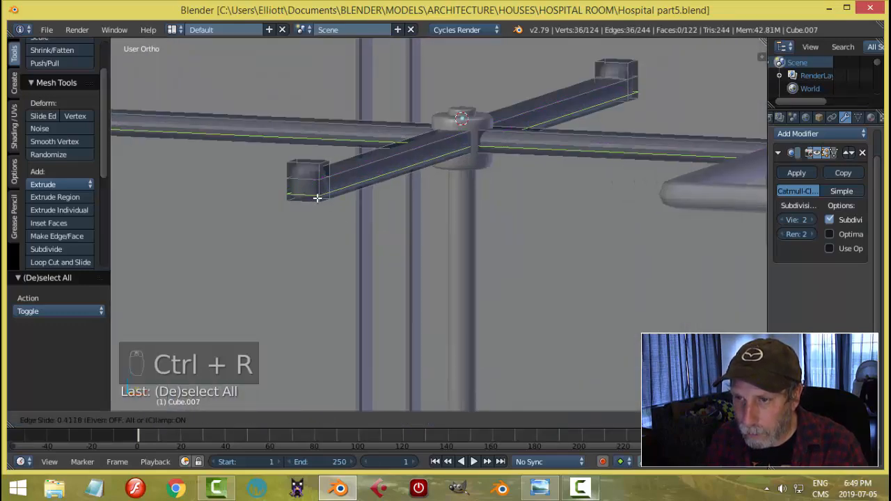
pyautogui.click(318, 198)
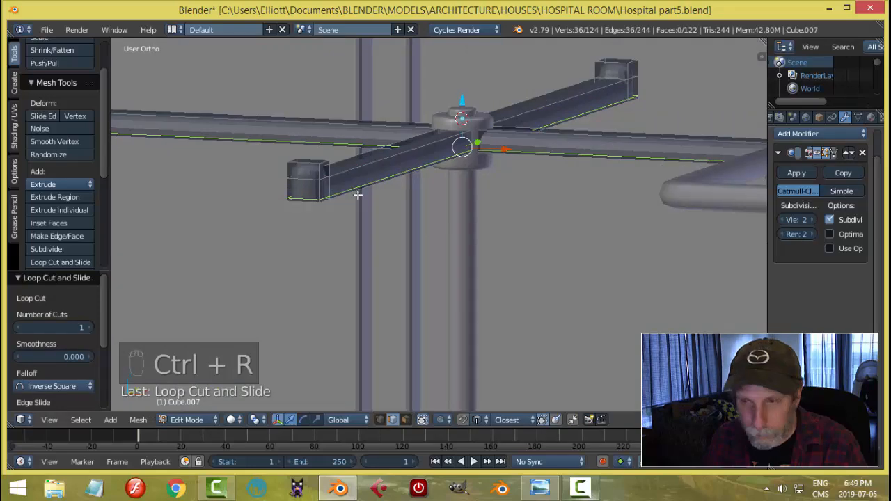
# Step: Return to Object Mode, apply smooth shading to the cross and deselect it
pyautogui.press('a')
pyautogui.press('Tab')
pyautogui.click(265, 198)
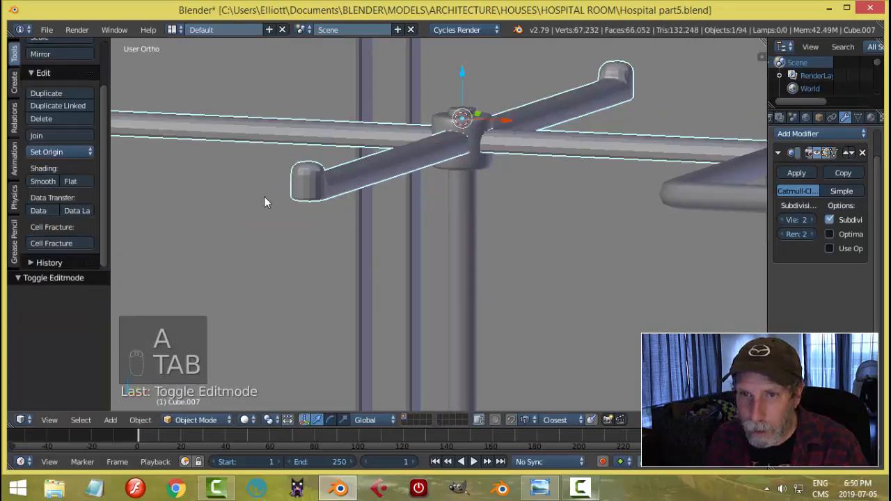
pyautogui.click(55, 179)
pyautogui.press('a')
# Step: Add two lengthwise edge loops along the pair of arms running in X and scale them along Y out to the side edges
pyautogui.scroll(-4, 474, 183)
pyautogui.moveTo(473, 182)
pyautogui.mouseDown(button='middle')
pyautogui.moveTo(613, 237)
pyautogui.moveTo(662, 195)
pyautogui.moveTo(518, 194)
pyautogui.moveTo(413, 144)
pyautogui.mouseUp(button='middle')
pyautogui.rightClick(401, 129)
pyautogui.press('Tab')
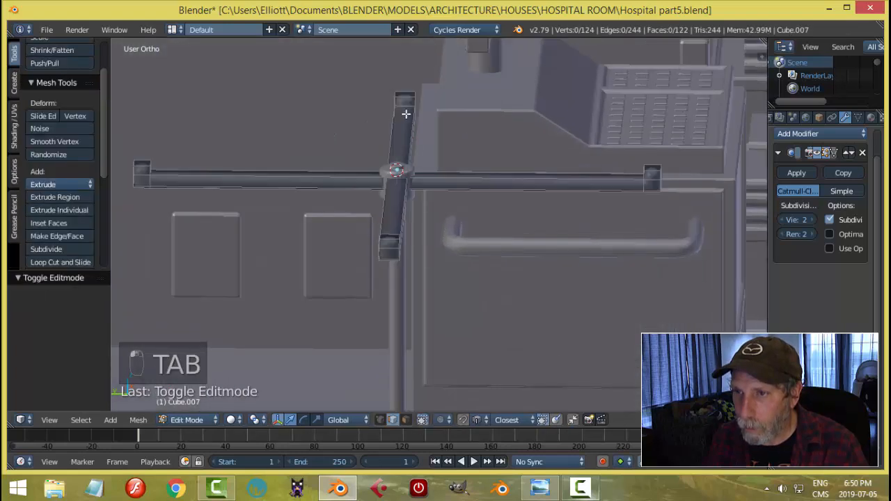
pyautogui.hotkey('ctrl', 'r')
pyautogui.click(403, 105)
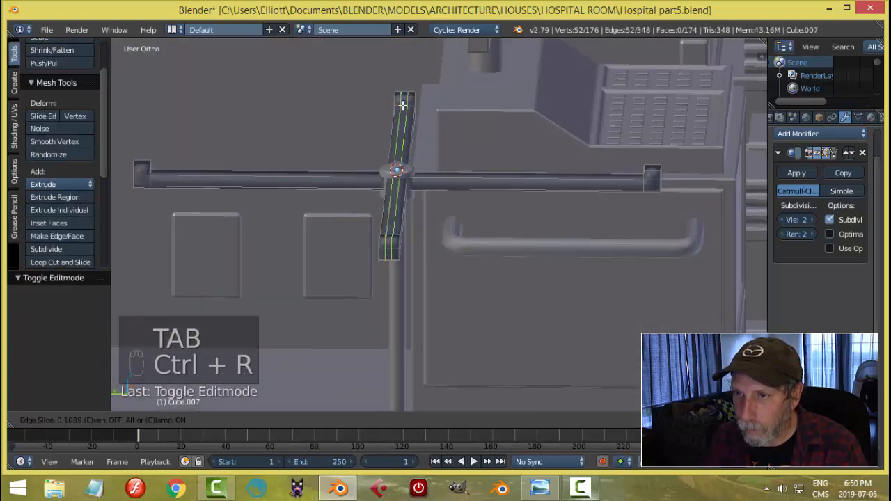
pyautogui.rightClick(472, 124)
pyautogui.press('s')
pyautogui.press('y')
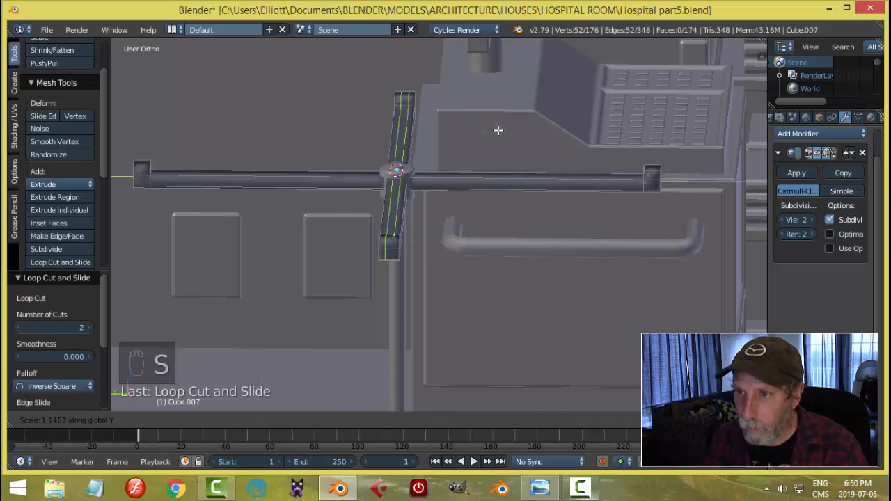
pyautogui.click(574, 127)
pyautogui.press('a')
# Step: Add two lengthwise edge loops along the other arm pair, scale them along X by about 2.099, and return to Object Mode with nothing selected
pyautogui.moveTo(577, 135); pyautogui.dragTo(423, 300, button='middle')
pyautogui.hotkey('ctrl', 'r')
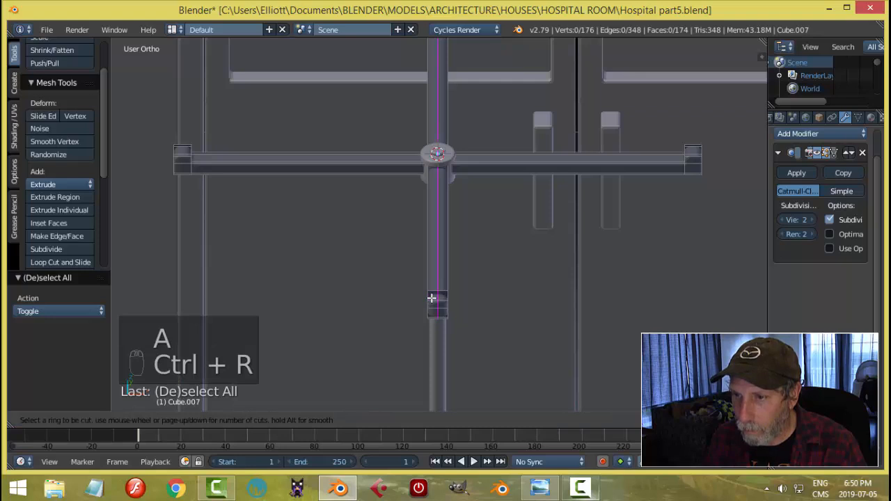
pyautogui.click(431, 298)
pyautogui.rightClick(544, 280)
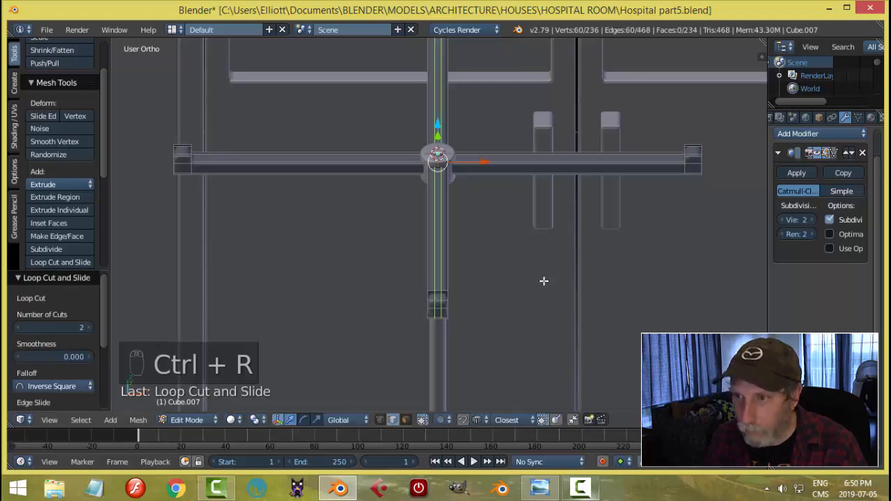
pyautogui.press('s')
pyautogui.click(752, 246)
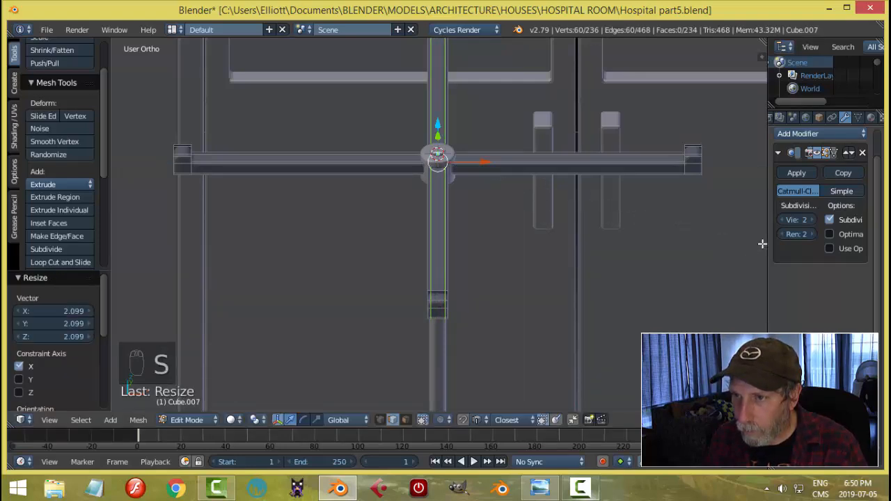
pyautogui.press('a')
pyautogui.press('Tab')
pyautogui.press('a')
pyautogui.press('a')
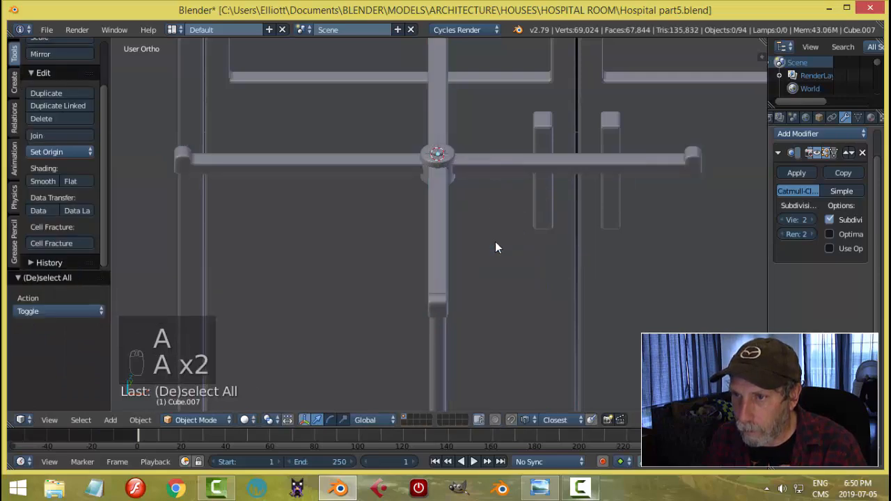
# Step: Select the hanger cross and open it in Edit Mode in a top wireframe view
pyautogui.scroll(-3, 480, 251)
pyautogui.moveTo(473, 264); pyautogui.dragTo(462, 246, button='middle')
pyautogui.scroll(-2, 466, 237)
pyautogui.scroll(3, 455, 226)
pyautogui.rightClick(455, 234)
pyautogui.press('Tab')
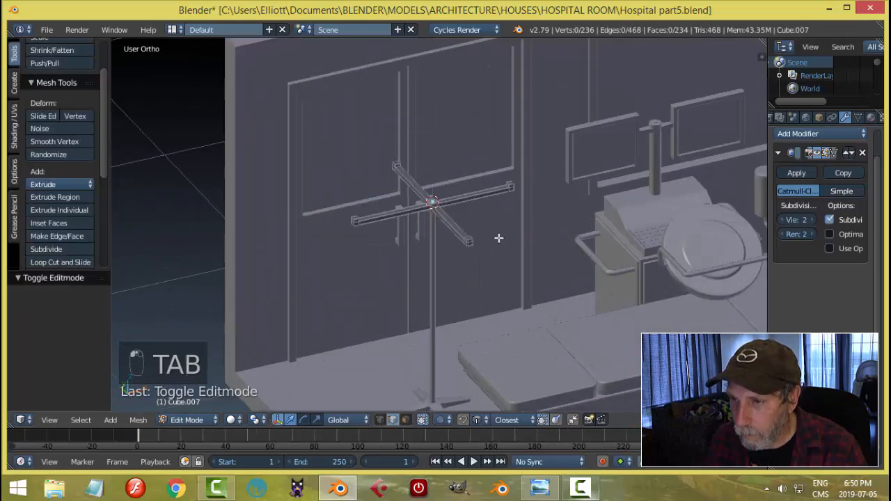
pyautogui.scroll(2, 495, 239)
pyautogui.press('KP_7')
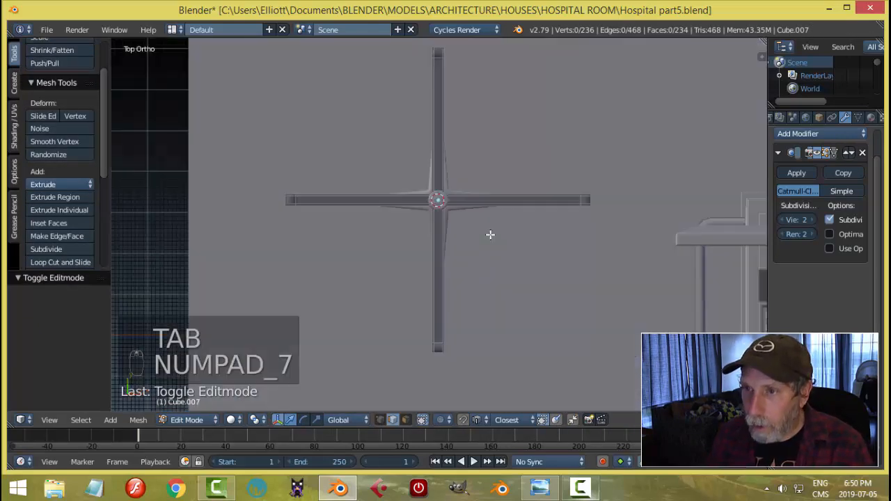
pyautogui.press('z')
pyautogui.click(562, 237)
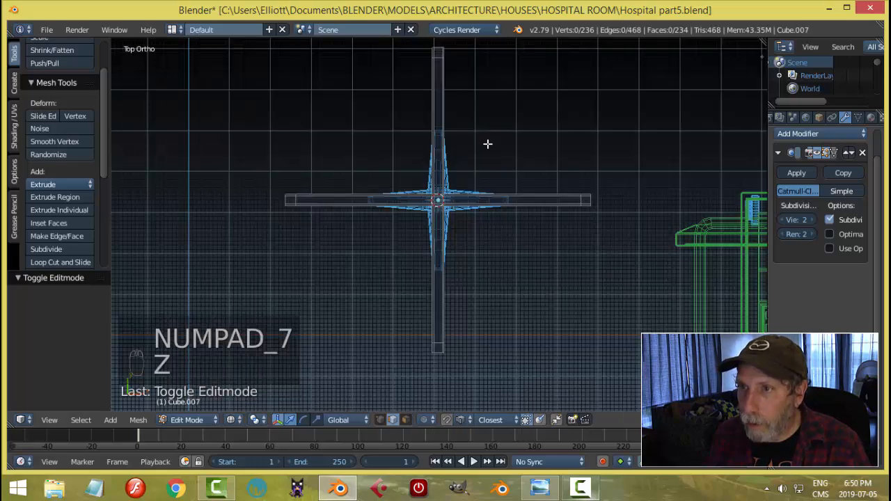
pyautogui.press('b')
pyautogui.moveTo(465, 382); pyautogui.dragTo(360, 299)
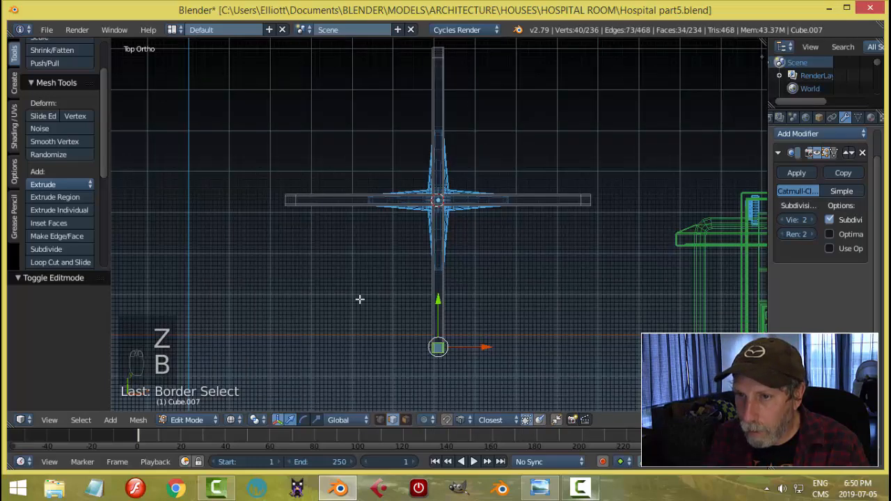
pyautogui.press('b')
pyautogui.moveTo(262, 165); pyautogui.dragTo(357, 203)
pyautogui.keyDown('shift'); pyautogui.moveTo(405, 48); pyautogui.dragTo(404, 91, button='middle'); pyautogui.keyUp('shift')
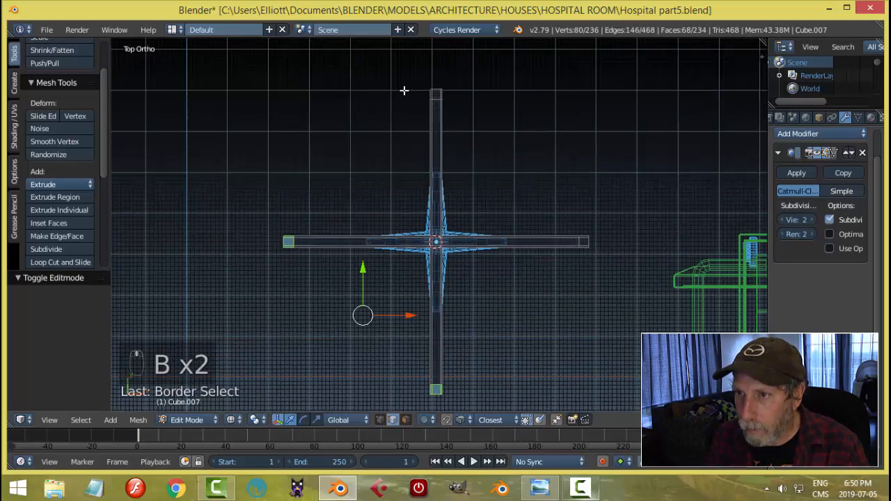
pyautogui.press('a')
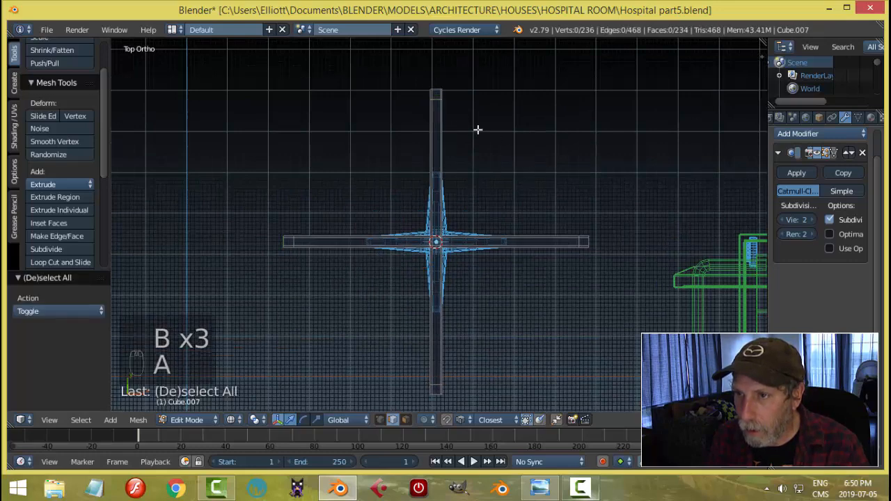
# Step: Select the end blocks of all four hanger arms and scale them inward to about 0.816 to shorten the arms
pyautogui.press('b')
pyautogui.moveTo(414, 73); pyautogui.dragTo(467, 136)
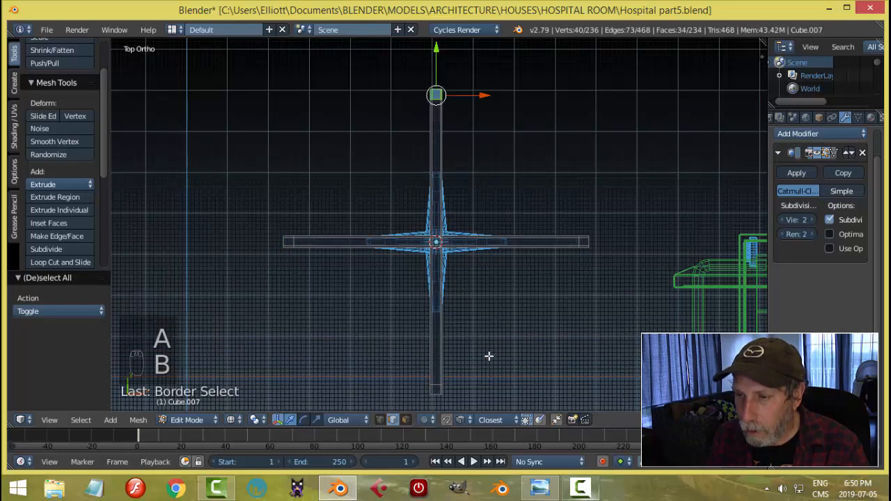
pyautogui.keyDown('shift'); pyautogui.moveTo(489, 360); pyautogui.dragTo(487, 308, button='middle'); pyautogui.keyUp('shift')
pyautogui.press('b')
pyautogui.moveTo(448, 353); pyautogui.dragTo(502, 393)
pyautogui.press('b')
pyautogui.moveTo(412, 313); pyautogui.dragTo(468, 360)
pyautogui.press('b')
pyautogui.moveTo(560, 159); pyautogui.dragTo(600, 214)
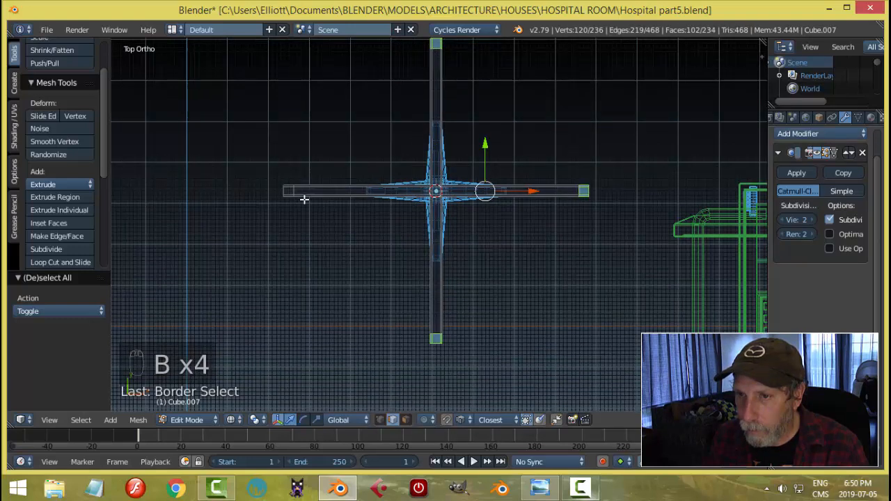
pyautogui.moveTo(298, 214); pyautogui.dragTo(299, 217)
pyautogui.press('s')
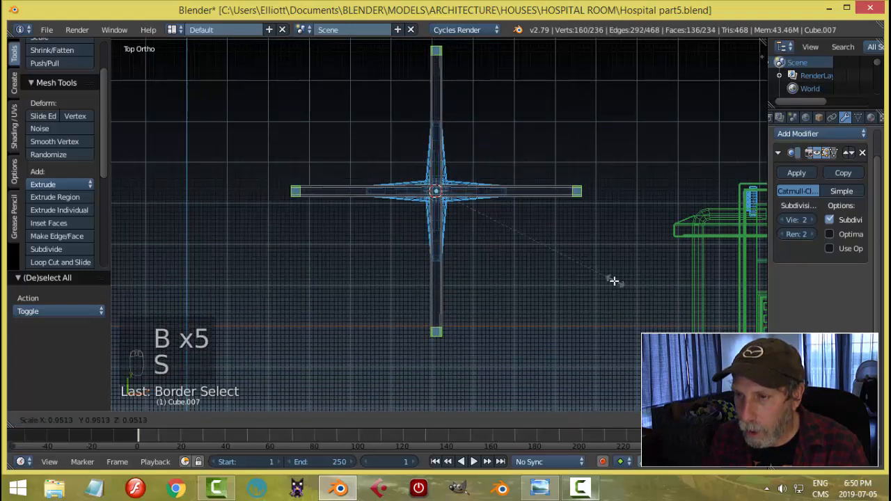
pyautogui.click(585, 278)
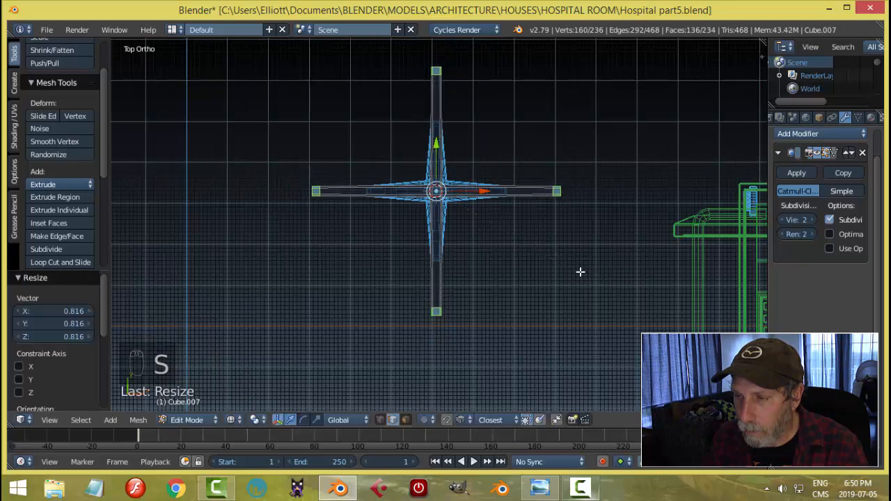
# Step: Return to Object Mode in solid shading, inspect the shortened hanger cross from the side and leave nothing selected
pyautogui.press('a')
pyautogui.press('Tab')
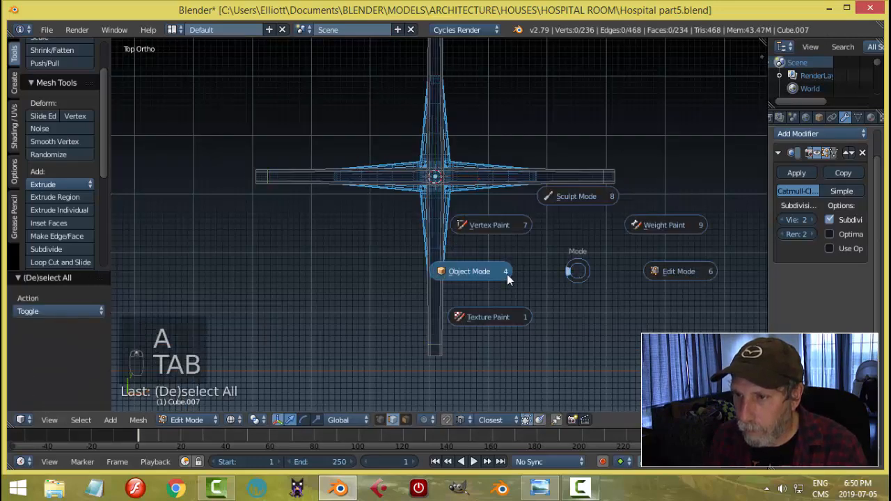
pyautogui.press('z')
pyautogui.click(546, 316)
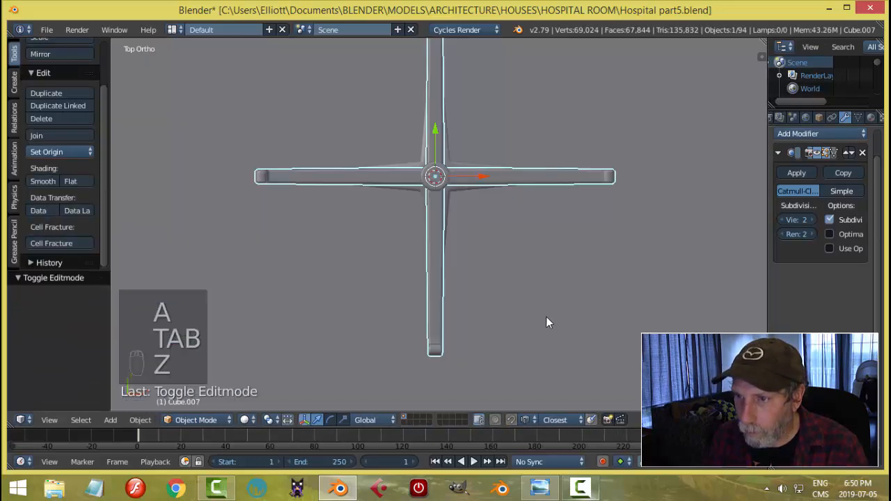
pyautogui.press('a')
pyautogui.moveTo(546, 316)
pyautogui.mouseDown(button='middle')
pyautogui.moveTo(510, 289)
pyautogui.moveTo(490, 208)
pyautogui.mouseUp(button='middle')
pyautogui.scroll(-1, 490, 207)
pyautogui.moveTo(467, 245); pyautogui.dragTo(624, 203, button='middle')
pyautogui.scroll(3, 432, 187)
pyautogui.rightClick(423, 168)
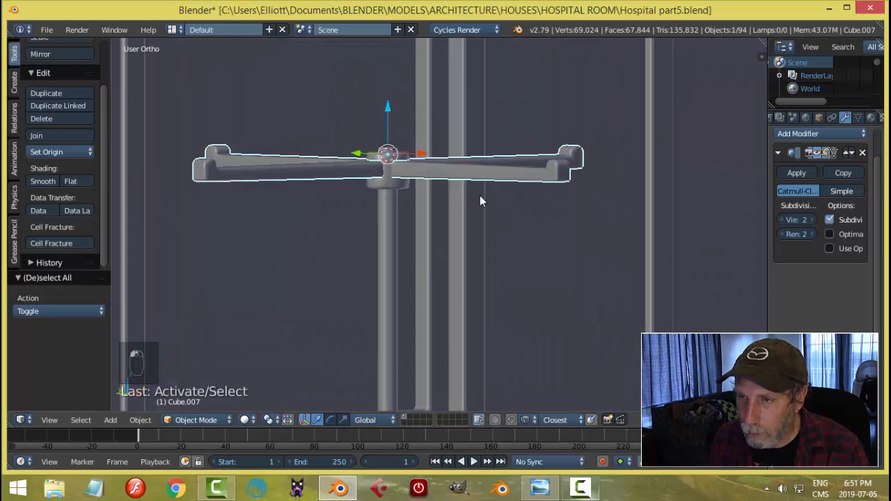
pyautogui.press('a')
# Step: Duplicate the nearest caster of the neighbouring cabinet and move the copy about -0.624 along X towards the drip stand's base
pyautogui.scroll(-3, 561, 213)
pyautogui.moveTo(561, 213); pyautogui.dragTo(483, 264, button='middle')
pyautogui.scroll(-3, 479, 290)
pyautogui.moveTo(478, 295); pyautogui.dragTo(565, 247, button='middle')
pyautogui.scroll(3, 453, 243)
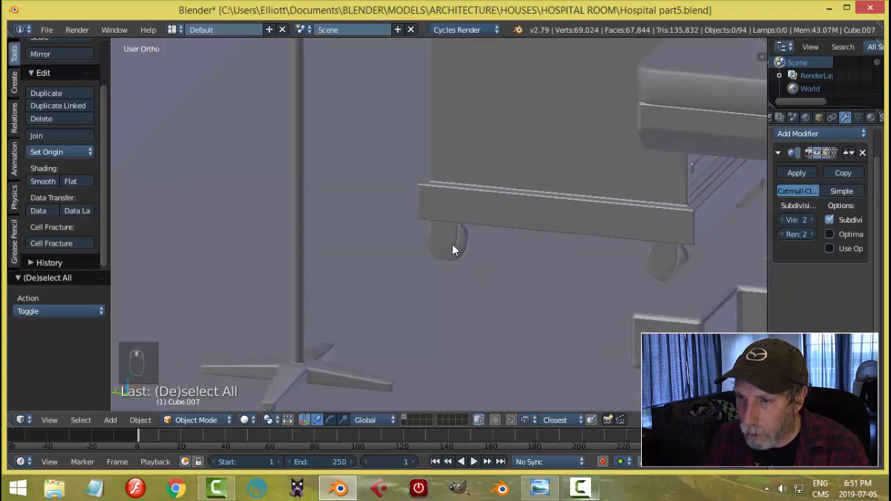
pyautogui.rightClick(449, 239)
pyautogui.moveTo(509, 255); pyautogui.dragTo(485, 264, button='middle')
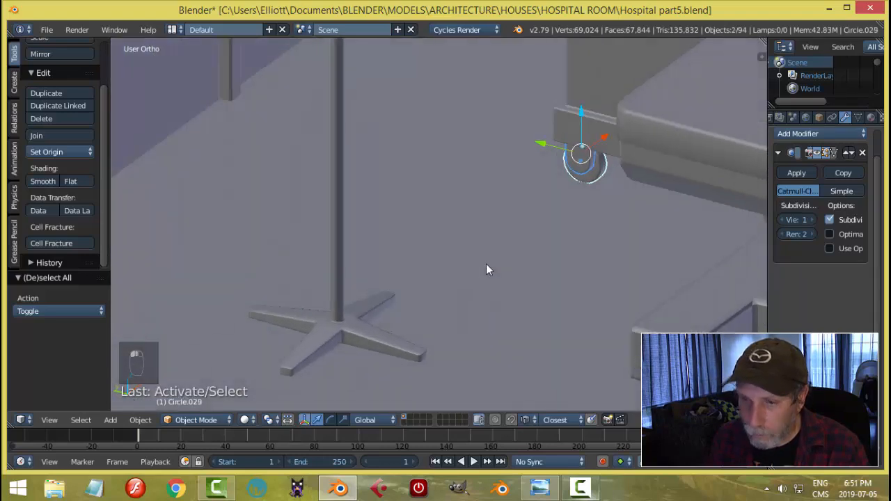
pyautogui.hotkey('shift', 'd')
pyautogui.rightClick(556, 166)
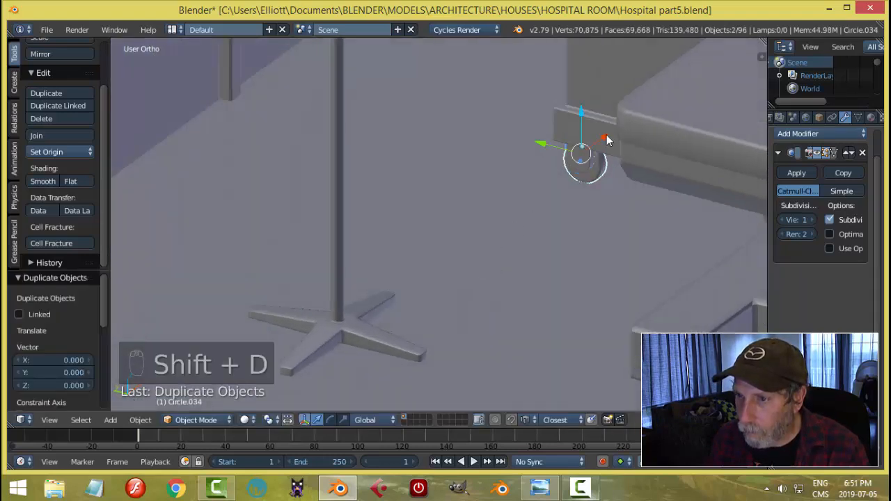
pyautogui.moveTo(606, 139); pyautogui.dragTo(435, 286)
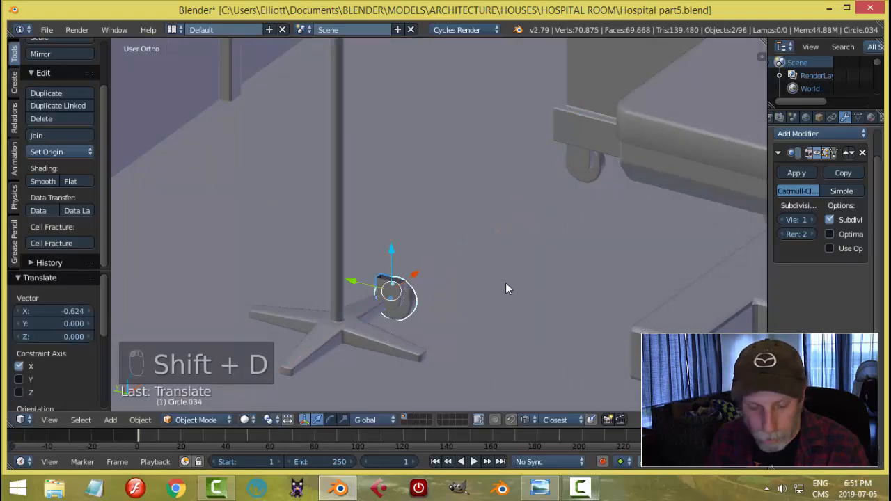
# Step: Scale the copied caster down to about 0.453 and move it about -0.034 along X
pyautogui.press('s')
pyautogui.click(466, 285)
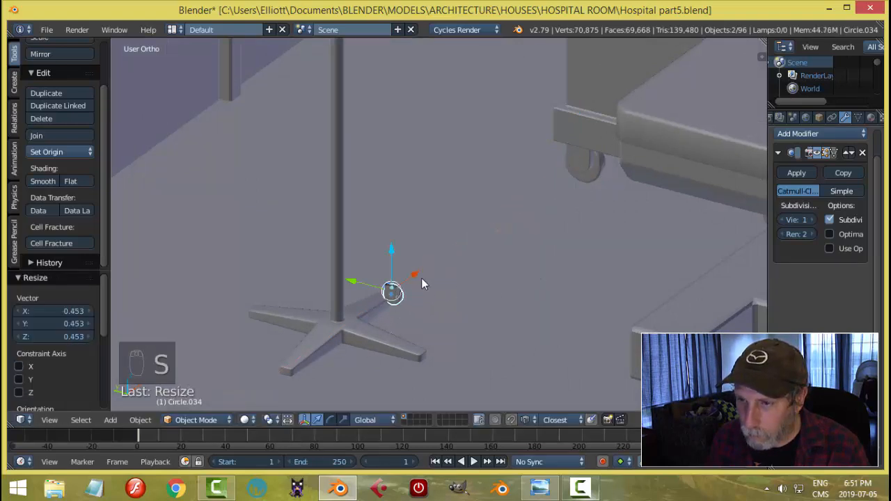
pyautogui.press('g')
pyautogui.press('x')
pyautogui.click(415, 284)
# Step: Lower the caster about 0.025 along Z and rotate it -90° around Z
pyautogui.moveTo(415, 284); pyautogui.dragTo(520, 279, button='middle')
pyautogui.press('KP_Decimal')
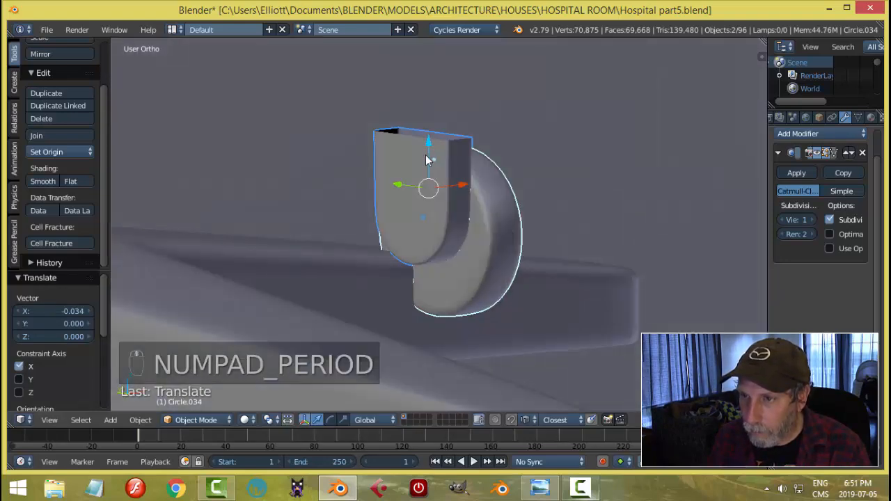
pyautogui.moveTo(425, 155); pyautogui.dragTo(423, 266)
pyautogui.moveTo(627, 294); pyautogui.dragTo(584, 328, button='middle')
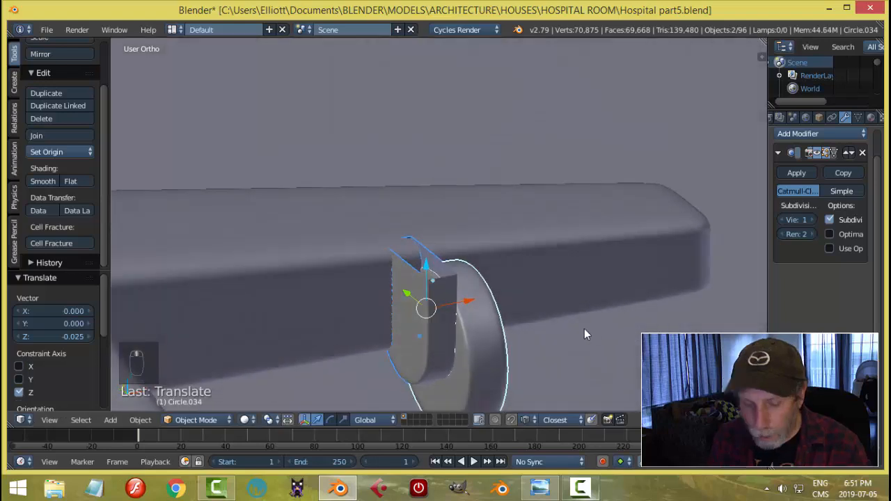
pyautogui.write('rz90')
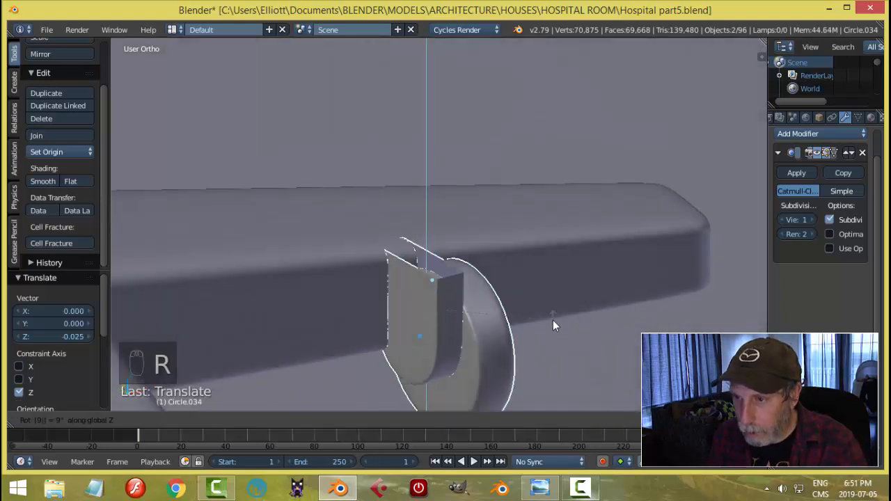
pyautogui.press('-')
pyautogui.press('Return')
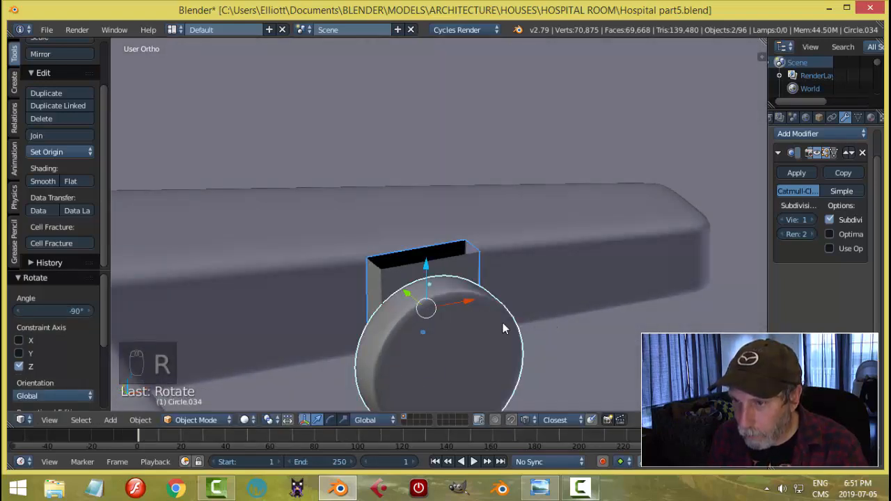
# Step: Move the caster about 0.045 along X and 0.024 along Y so it sits in line with the base leg
pyautogui.moveTo(474, 310); pyautogui.dragTo(688, 310)
pyautogui.moveTo(647, 319); pyautogui.dragTo(469, 232, button='middle')
pyautogui.press('g')
pyautogui.press('y')
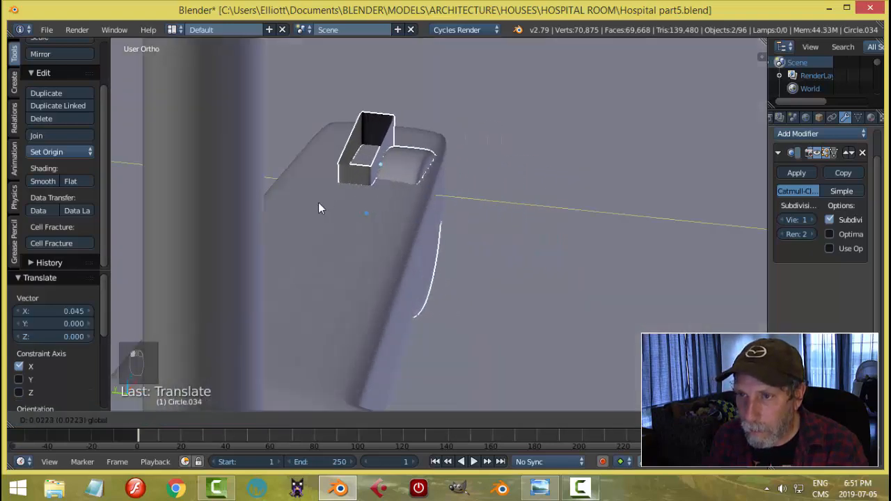
pyautogui.click(314, 210)
# Step: Lower the caster along Z by about 0.019 and a further 0.003 until it hangs under the leg
pyautogui.moveTo(483, 210); pyautogui.dragTo(553, 259, button='middle')
pyautogui.press('g')
pyautogui.press('z')
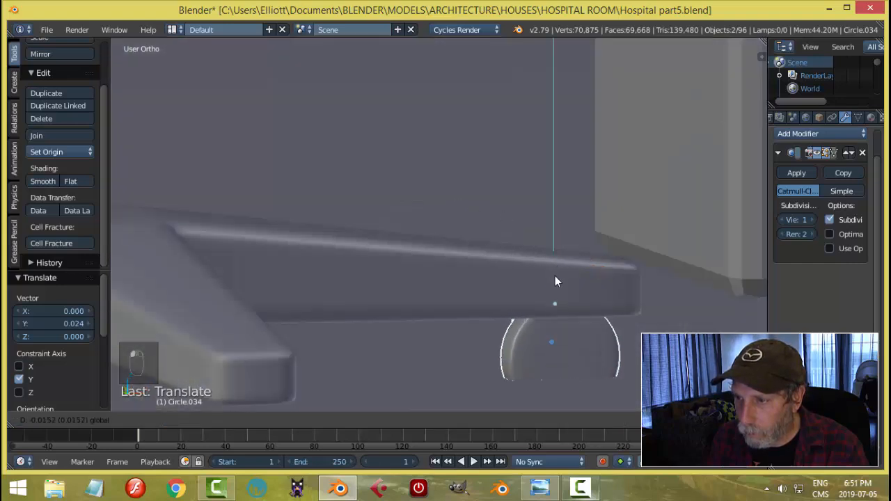
pyautogui.click(556, 293)
pyautogui.moveTo(556, 292); pyautogui.dragTo(588, 283, button='middle')
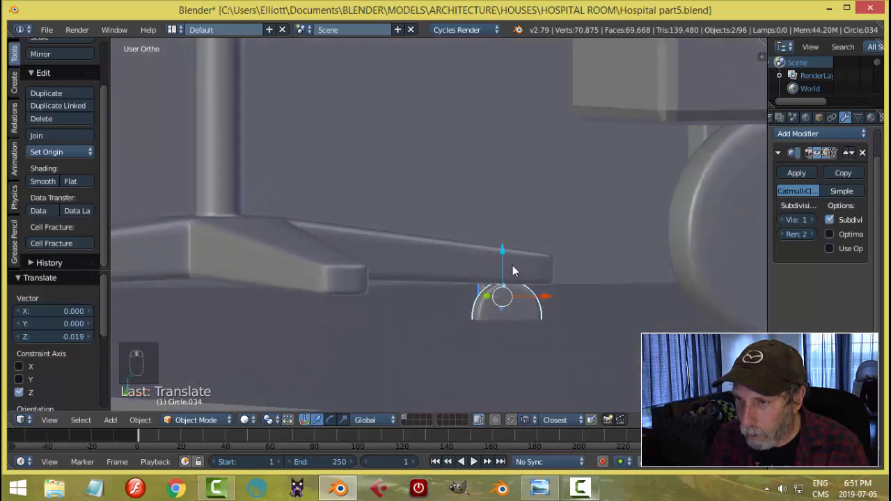
pyautogui.press('g')
pyautogui.press('z')
pyautogui.moveTo(504, 251); pyautogui.dragTo(508, 257)
# Step: Shift the caster about 0.007 along X towards the leg's tip and deselect it
pyautogui.moveTo(548, 302); pyautogui.dragTo(560, 299, button='middle')
pyautogui.press('g')
pyautogui.press('x')
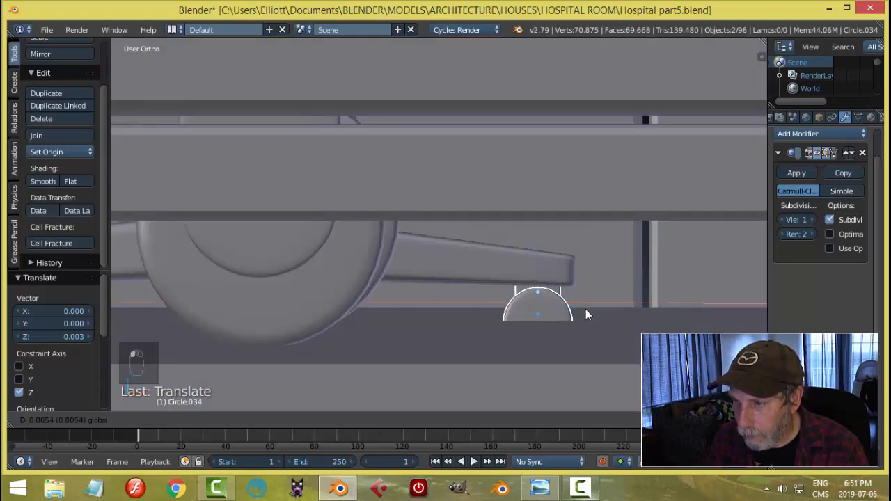
pyautogui.click(587, 310)
pyautogui.scroll(-4, 558, 288)
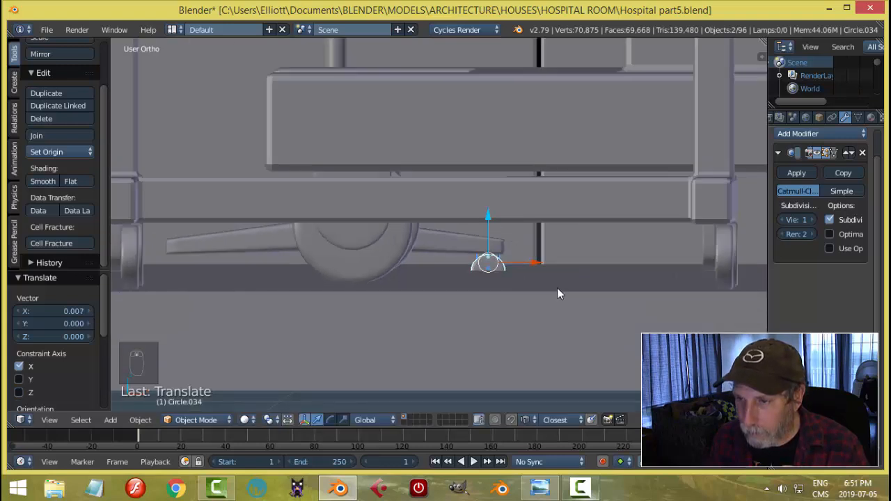
pyautogui.moveTo(557, 288); pyautogui.dragTo(490, 284, button='middle')
pyautogui.press('a')
# Step: Select the stand's base and pole, its caster and the hanger cross, and raise them together along Z in front view
pyautogui.scroll(8, 491, 284)
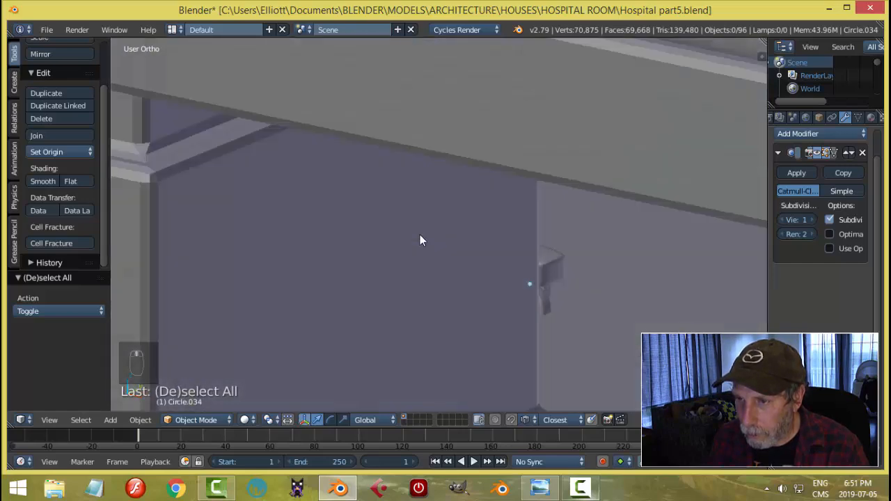
pyautogui.moveTo(420, 234); pyautogui.dragTo(549, 247, button='middle')
pyautogui.scroll(3, 515, 272)
pyautogui.moveTo(515, 277); pyautogui.dragTo(486, 304, button='middle')
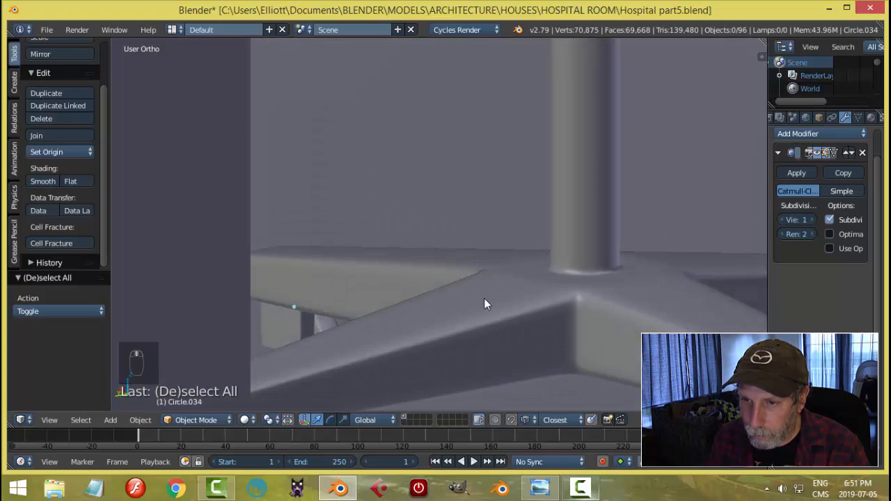
pyautogui.rightClick(327, 319)
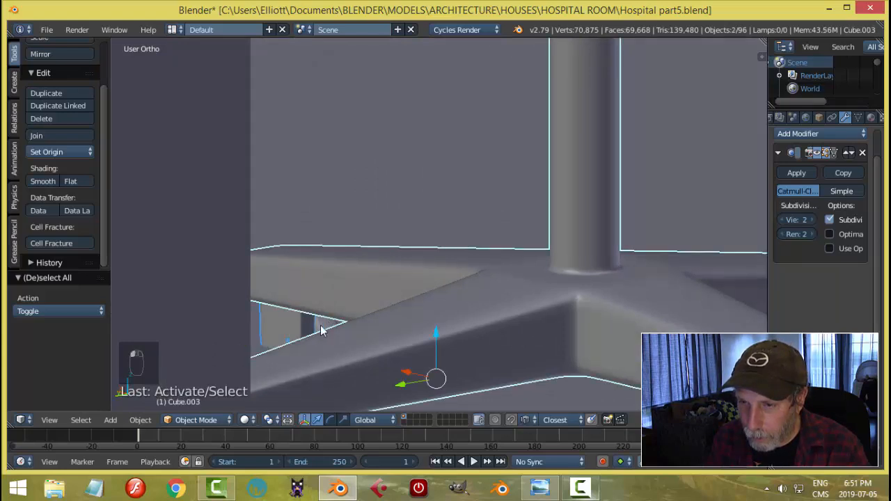
pyautogui.keyDown('shift'); pyautogui.rightClick(317, 328); pyautogui.keyUp('shift')
pyautogui.scroll(-5, 475, 287)
pyautogui.keyDown('shift'); pyautogui.moveTo(560, 209); pyautogui.dragTo(407, 192, button='middle'); pyautogui.keyUp('shift')
pyautogui.scroll(-3, 529, 268)
pyautogui.scroll(-3, 545, 237)
pyautogui.keyDown('shift'); pyautogui.rightClick(406, 192); pyautogui.keyUp('shift')
pyautogui.press('KP_1')
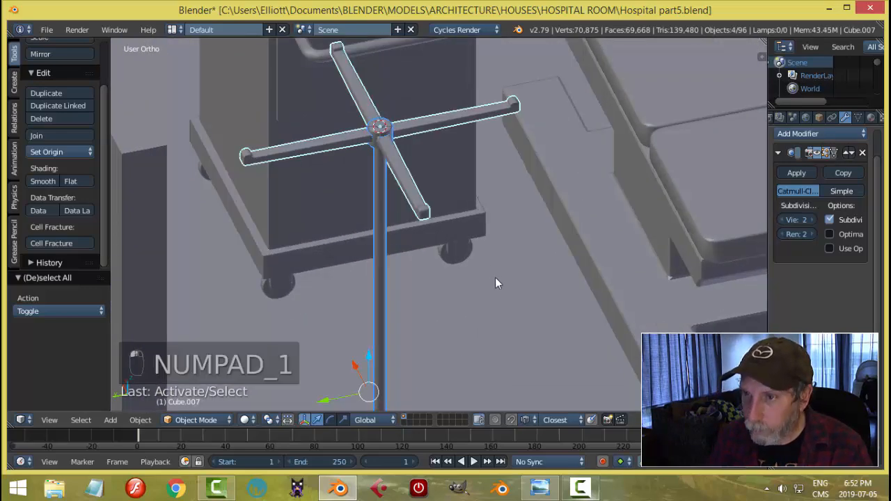
pyautogui.keyDown('shift'); pyautogui.moveTo(394, 309); pyautogui.dragTo(478, 144, button='middle'); pyautogui.keyUp('shift')
pyautogui.scroll(3, 470, 153)
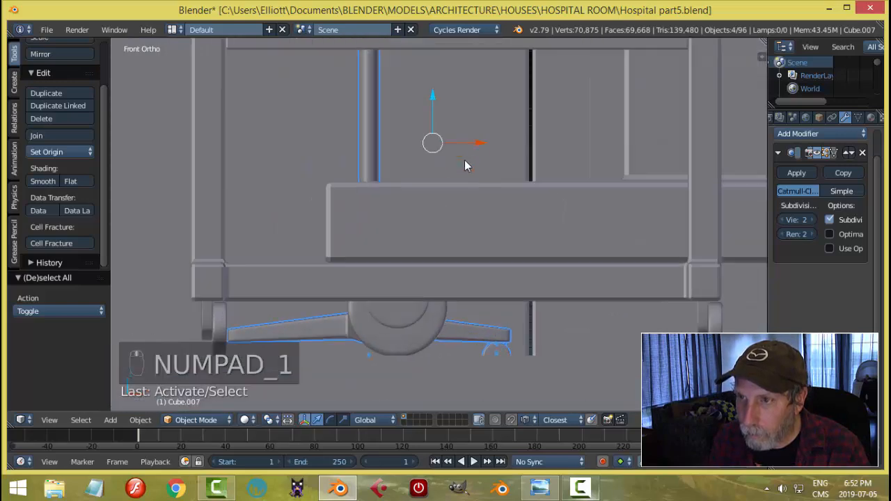
pyautogui.moveTo(433, 96); pyautogui.dragTo(437, 80)
# Step: Restore the selection of the drip stand's parts, hide all unselected objects and deselect everything
pyautogui.press('a')
pyautogui.moveTo(549, 303); pyautogui.dragTo(542, 285, button='middle')
pyautogui.moveTo(510, 341); pyautogui.dragTo(370, 350, button='middle')
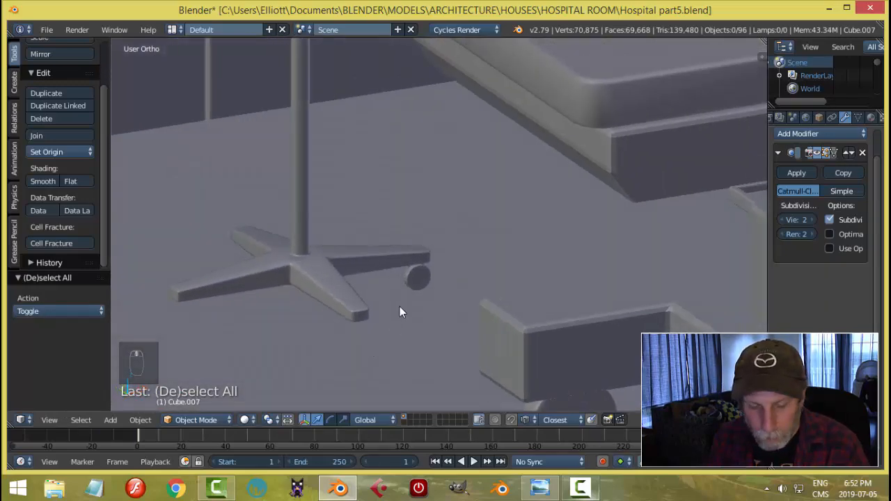
pyautogui.hotkey('ctrl', 'z')
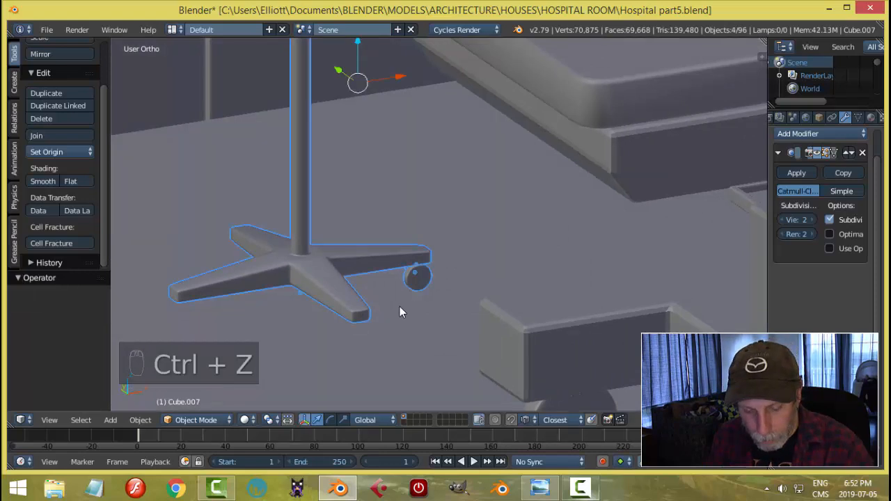
pyautogui.hotkey('shift', 'h')
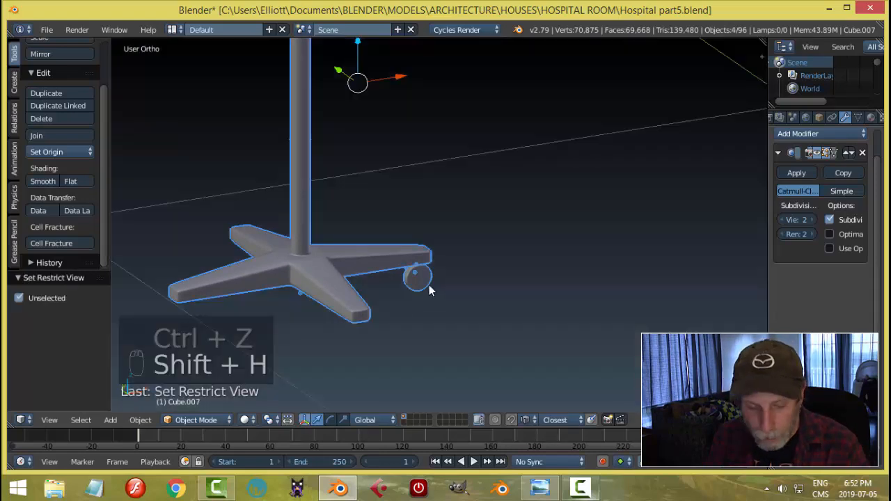
pyautogui.press('a')
# Step: Select the caster under the leg and move it about 0.005 along Y in right view to centre it
pyautogui.moveTo(488, 296)
pyautogui.mouseDown(button='middle')
pyautogui.moveTo(399, 281)
pyautogui.moveTo(584, 320)
pyautogui.moveTo(486, 313)
pyautogui.mouseUp(button='middle')
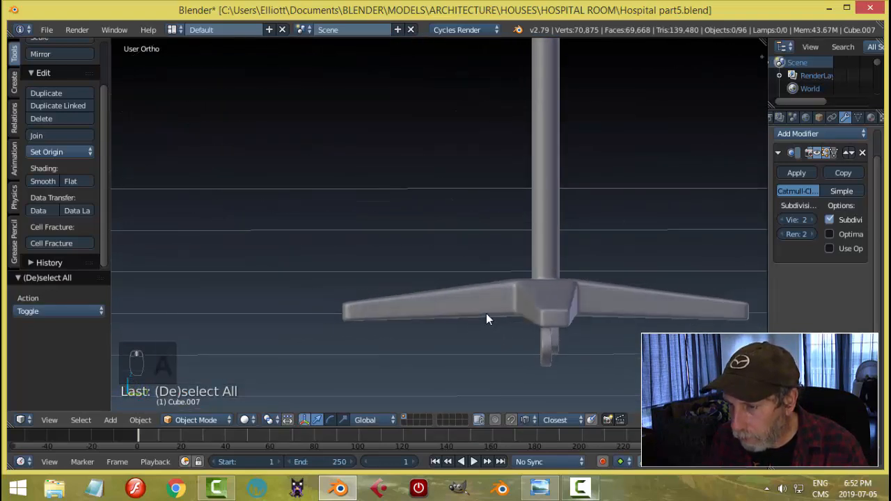
pyautogui.scroll(2, 557, 354)
pyautogui.keyDown('shift'); pyautogui.moveTo(606, 383); pyautogui.dragTo(510, 287, button='middle'); pyautogui.keyUp('shift')
pyautogui.scroll(1, 516, 303)
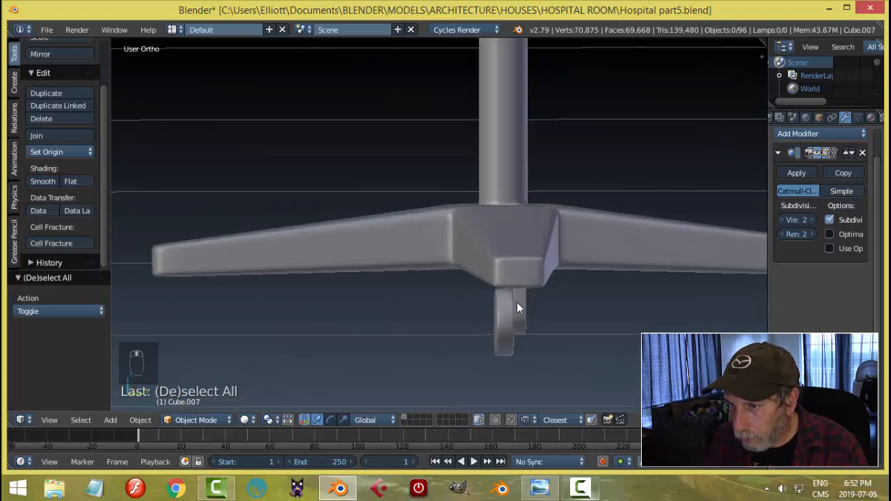
pyautogui.rightClick(508, 305)
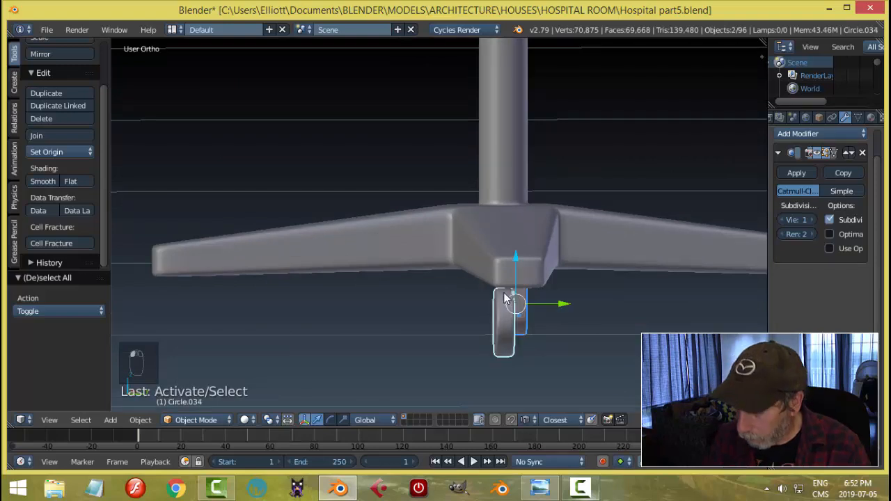
pyautogui.press('KP_1')
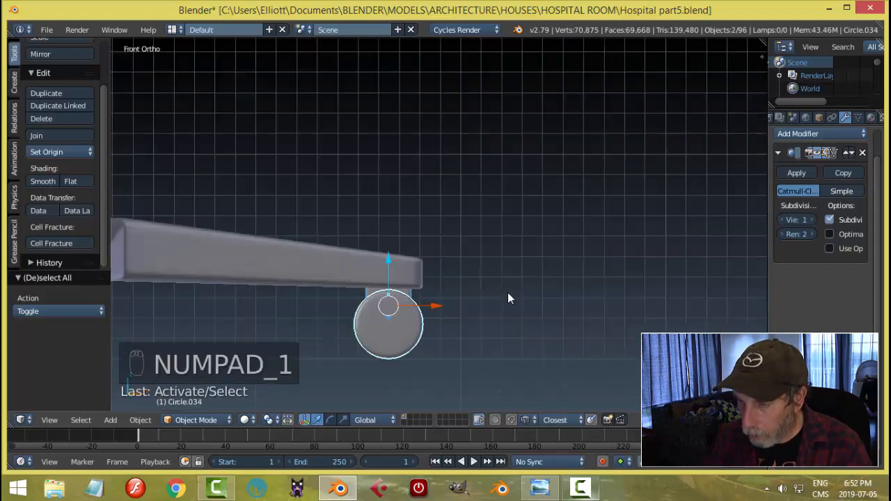
pyautogui.press('KP_3')
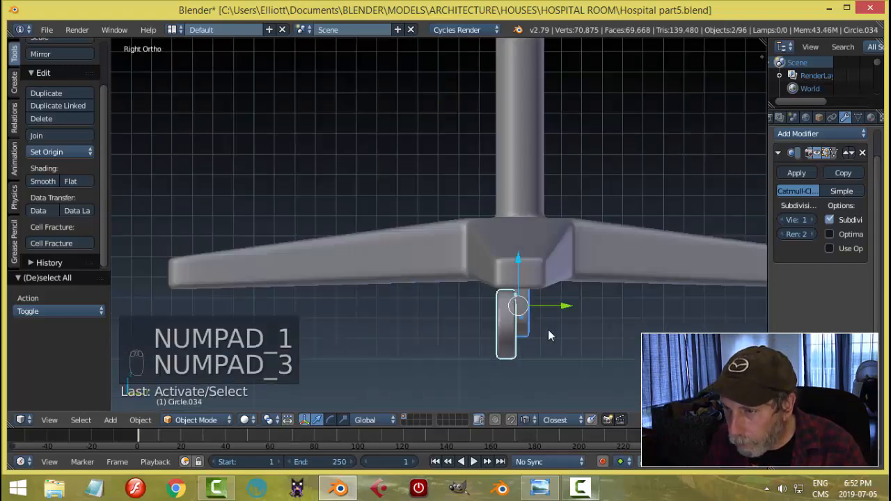
pyautogui.moveTo(568, 311); pyautogui.dragTo(574, 308)
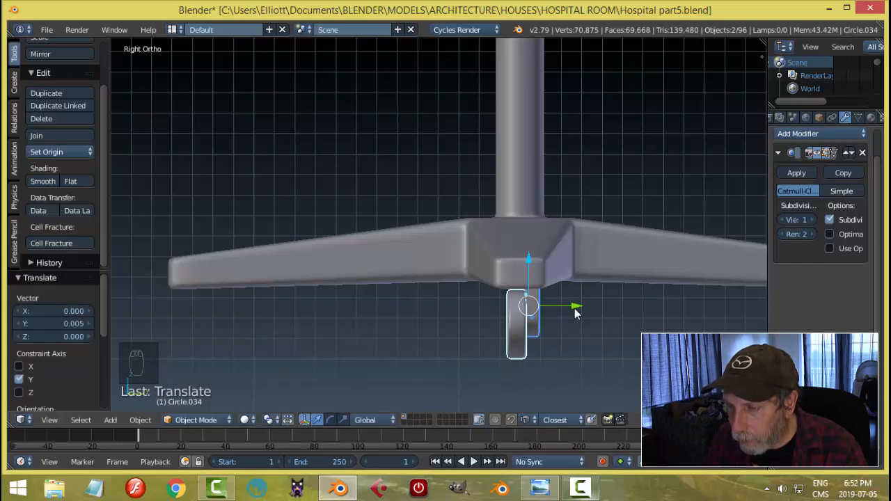
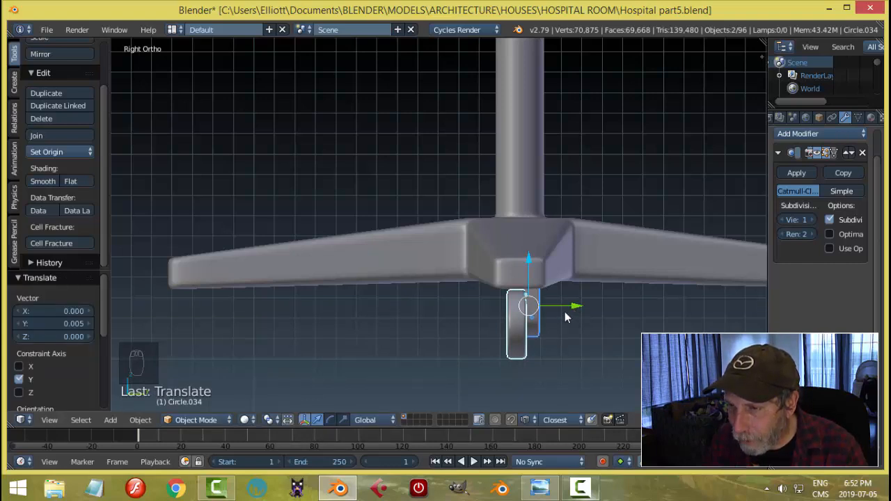
# Step: Delete the extra piece behind the caster wheel, then nudge the remaining wheel slightly along Y to centre it under the leg
pyautogui.press('a')
pyautogui.rightClick(531, 318)
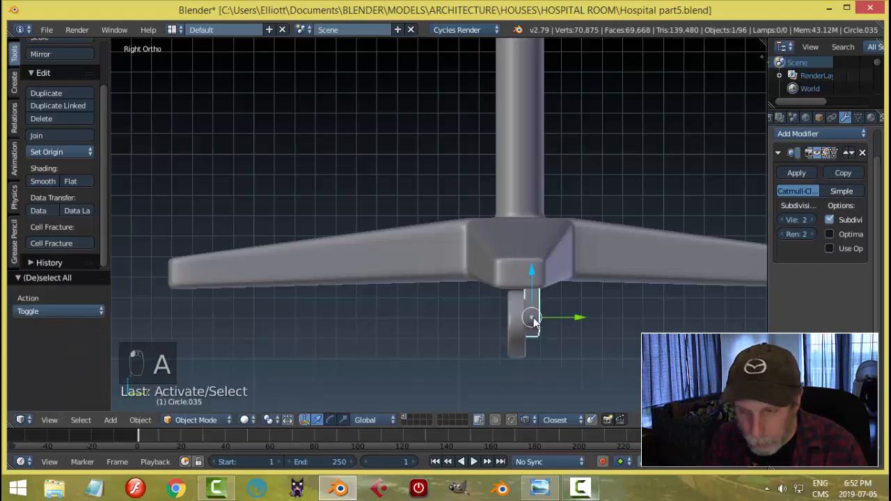
pyautogui.press('x')
pyautogui.click(523, 316)
pyautogui.rightClick(524, 316)
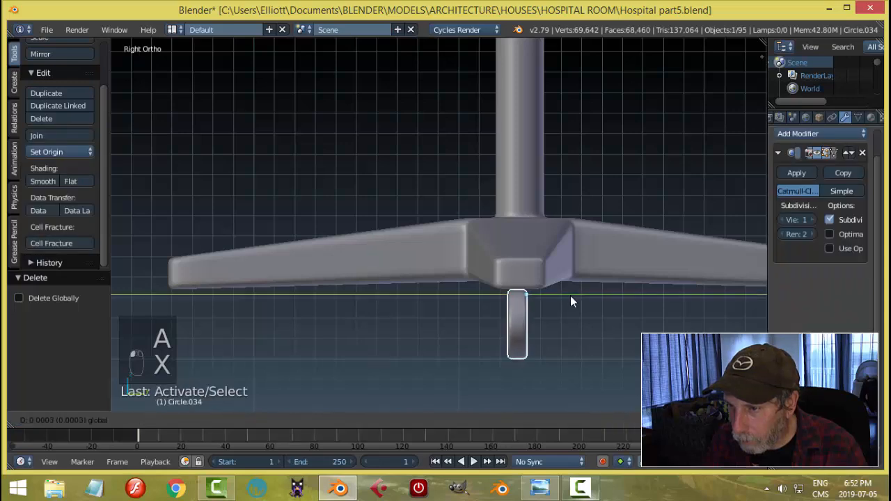
pyautogui.moveTo(570, 296); pyautogui.dragTo(573, 299)
pyautogui.press('a')
pyautogui.scroll(-4, 518, 307)
pyautogui.moveTo(518, 314); pyautogui.dragTo(633, 316, button='middle')
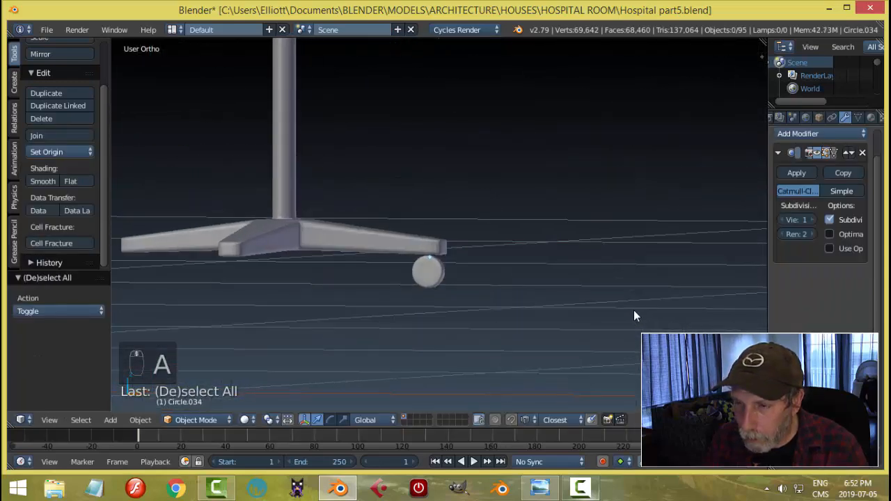
# Step: Duplicate the caster wheel in front view and move the copy -0.308 along X under the opposite leg
pyautogui.rightClick(428, 273)
pyautogui.moveTo(449, 284); pyautogui.dragTo(543, 297, button='middle')
pyautogui.press('KP_1')
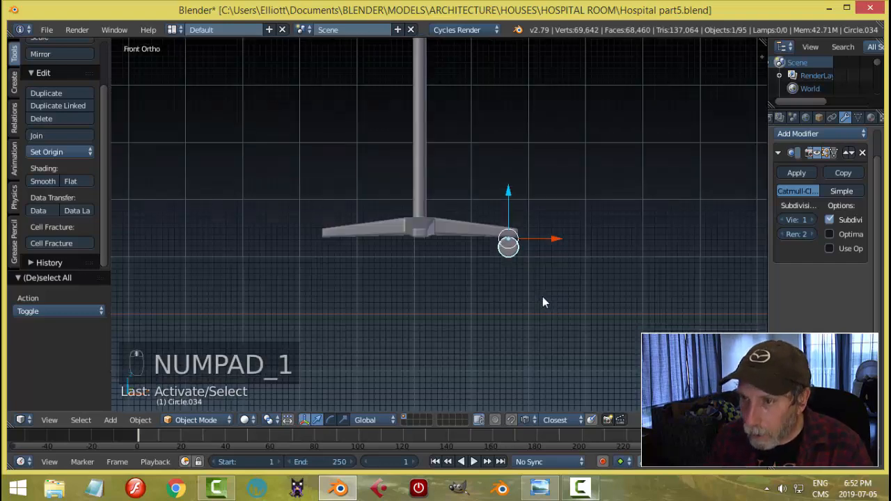
pyautogui.hotkey('shift', 'd')
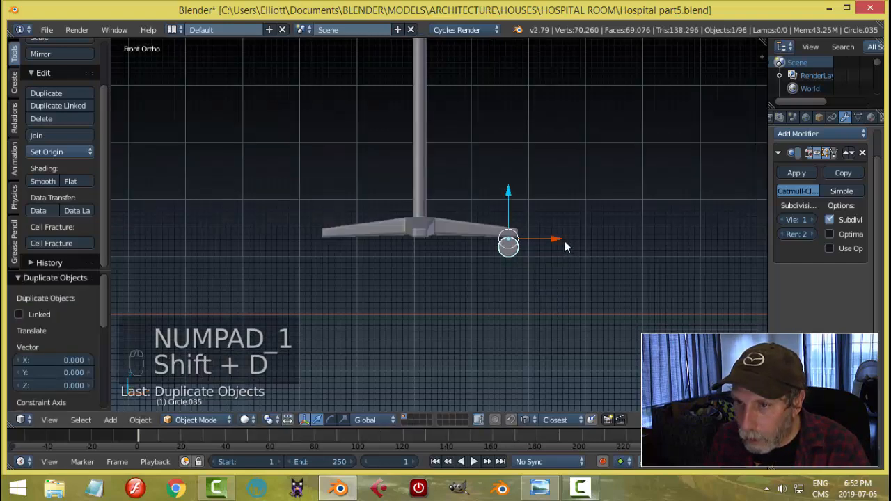
pyautogui.click(389, 255)
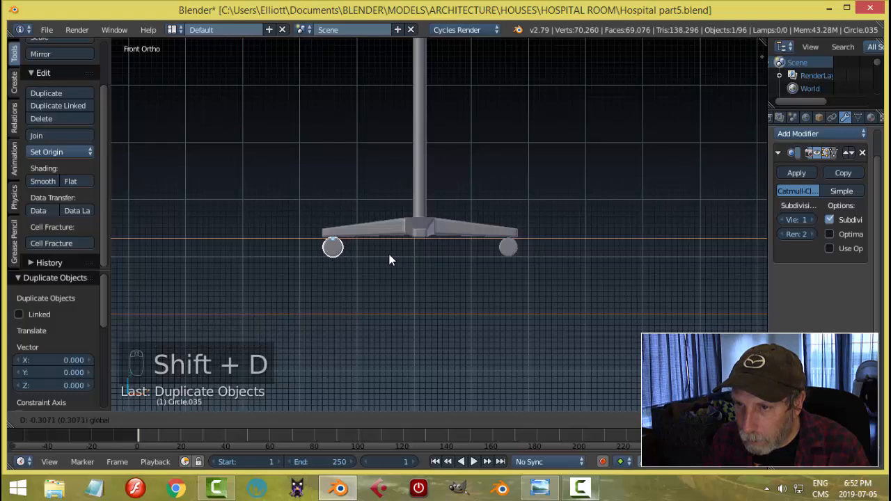
# Step: Select both caster wheels, duplicate them, rotate the copies 90° about Z onto the other two legs and deselect
pyautogui.keyDown('shift'); pyautogui.rightClick(507, 247); pyautogui.keyUp('shift')
pyautogui.moveTo(508, 248); pyautogui.dragTo(524, 303, button='middle')
pyautogui.hotkey('shift', 'd')
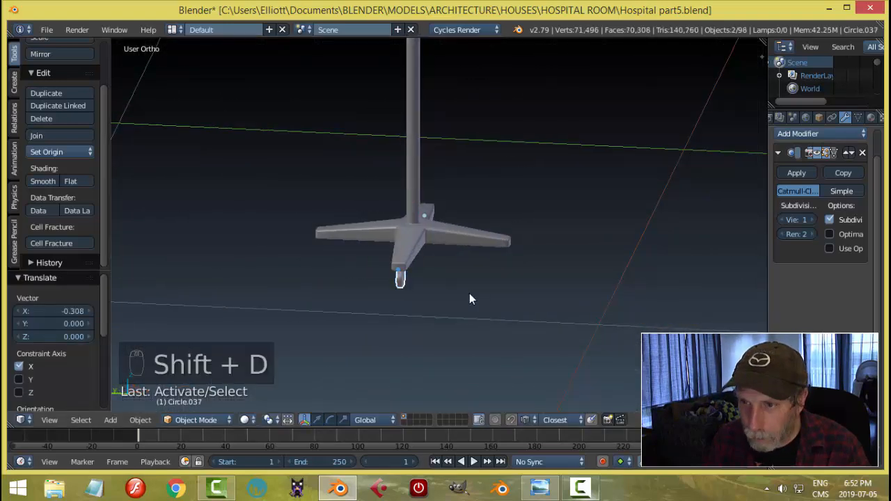
pyautogui.write('rz90')
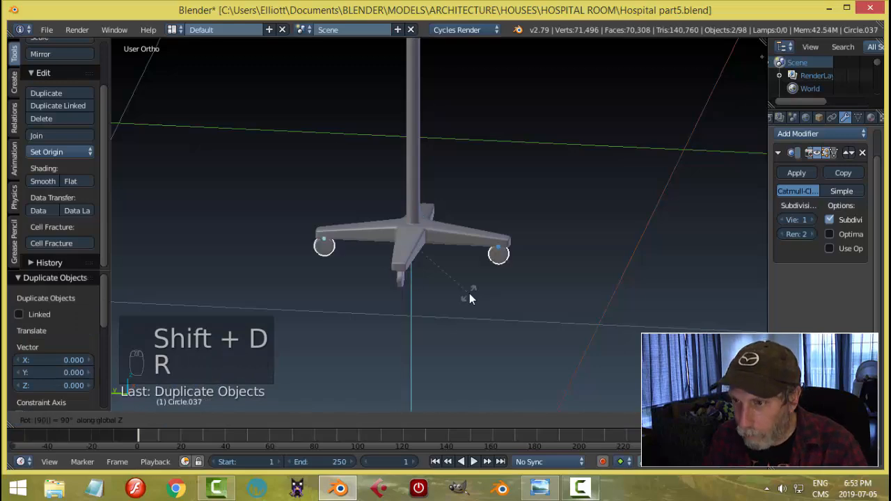
pyautogui.press('Return')
pyautogui.press('a')
pyautogui.scroll(-4, 547, 270)
pyautogui.moveTo(547, 276); pyautogui.dragTo(420, 284, button='middle')
pyautogui.scroll(3, 441, 276)
# Step: Rotate the two copied wheels another 90° about Z and shift them about -0.109 along Y, clear of the base
pyautogui.rightClick(438, 276)
pyautogui.keyDown('shift'); pyautogui.rightClick(333, 237); pyautogui.keyUp('shift')
pyautogui.write('rz')
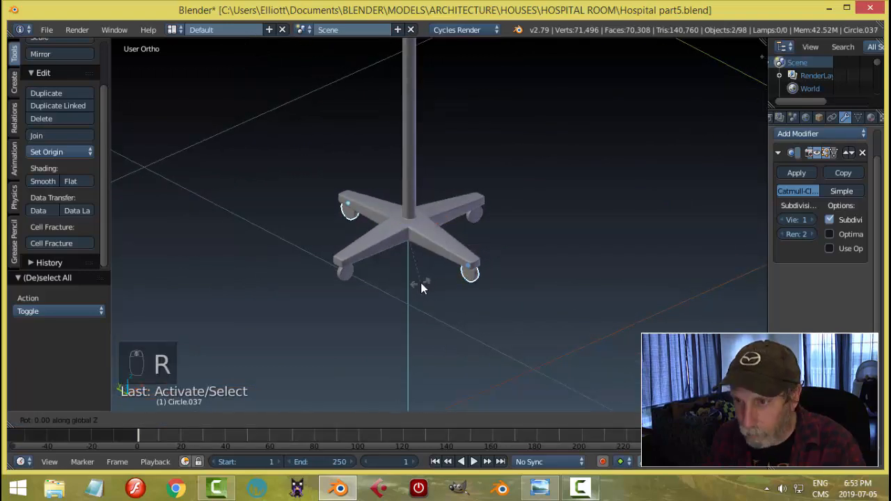
pyautogui.write('90')
pyautogui.press('Return')
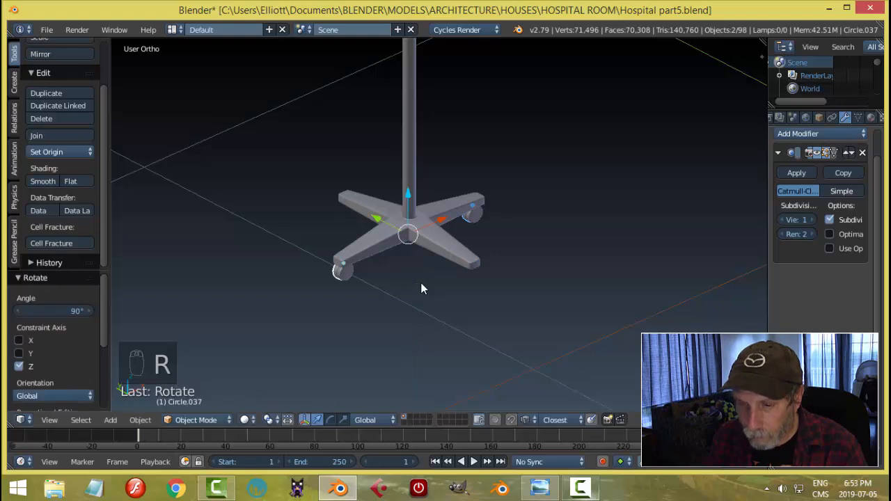
pyautogui.press('g')
pyautogui.press('y')
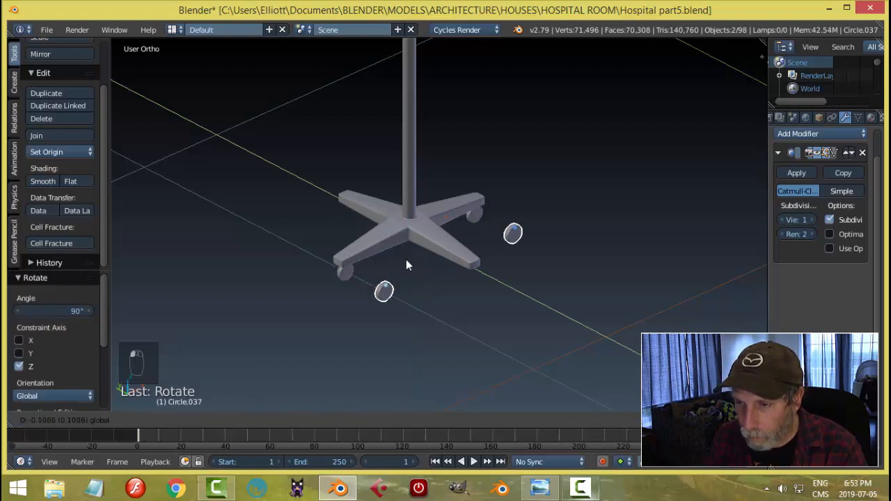
pyautogui.click(406, 259)
# Step: Move one copied wheel about 0.178 along X, then in top-view wireframe place it at the tip of the front hanger arm
pyautogui.rightClick(400, 294)
pyautogui.press('g')
pyautogui.press('x')
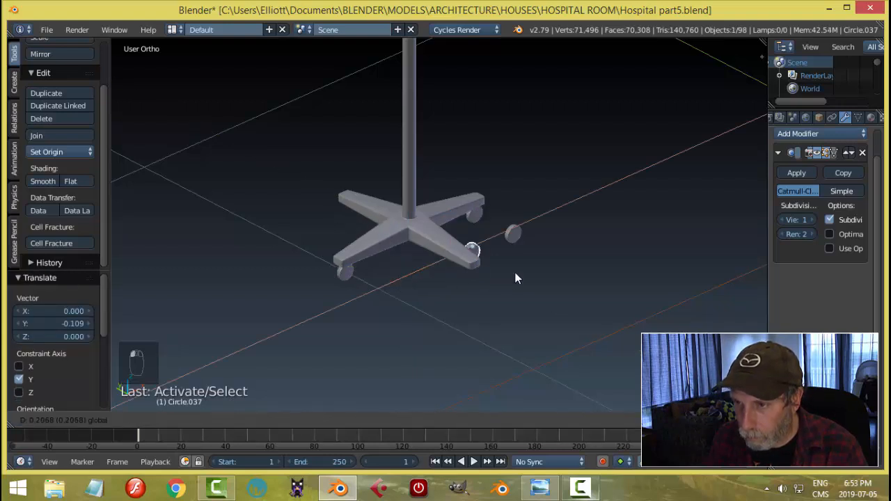
pyautogui.click(506, 285)
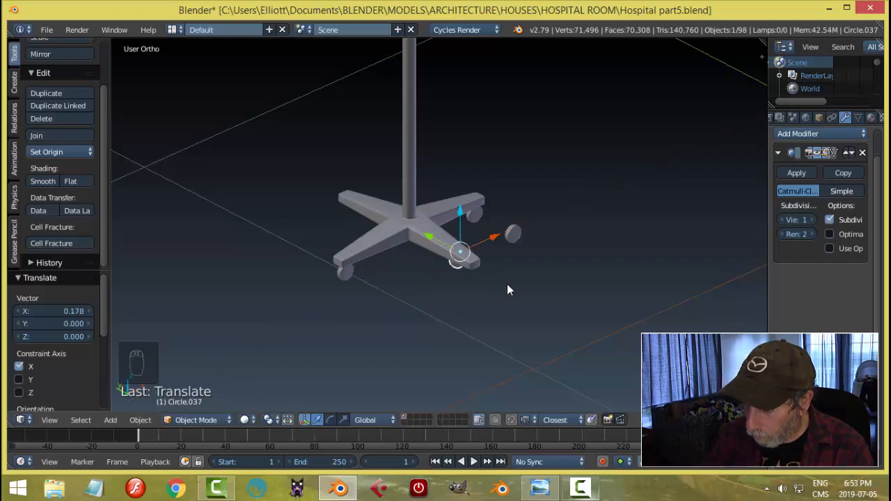
pyautogui.press('KP_7')
pyautogui.press('z')
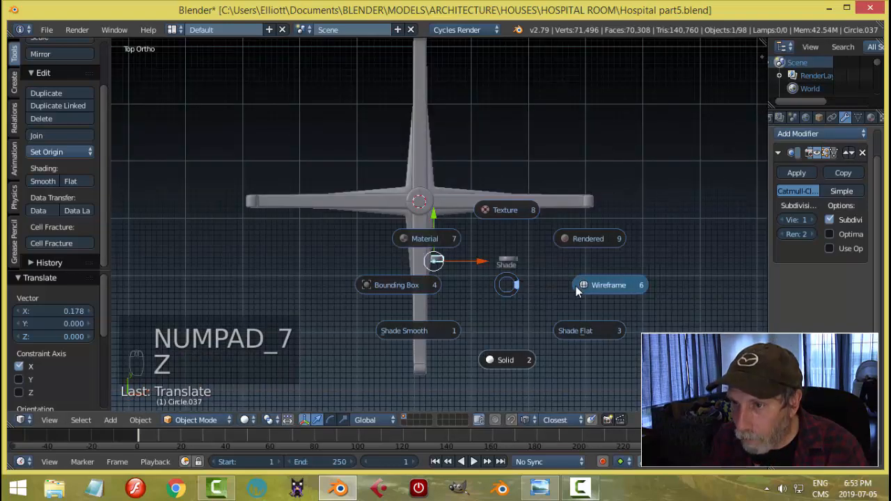
pyautogui.click(576, 286)
pyautogui.press('g')
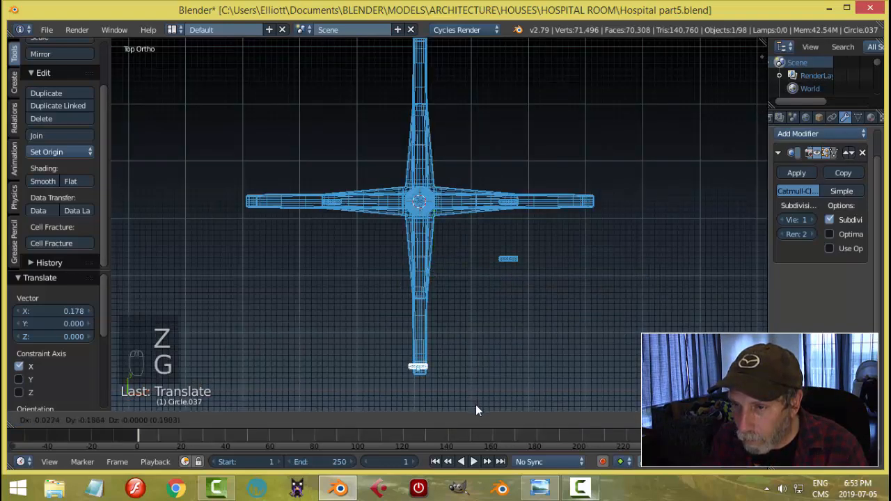
pyautogui.rightClick(476, 407)
# Step: Move the other copied wheel about -0.154 in X and 0.256 in Y to the tip of the base's rear leg
pyautogui.rightClick(515, 269)
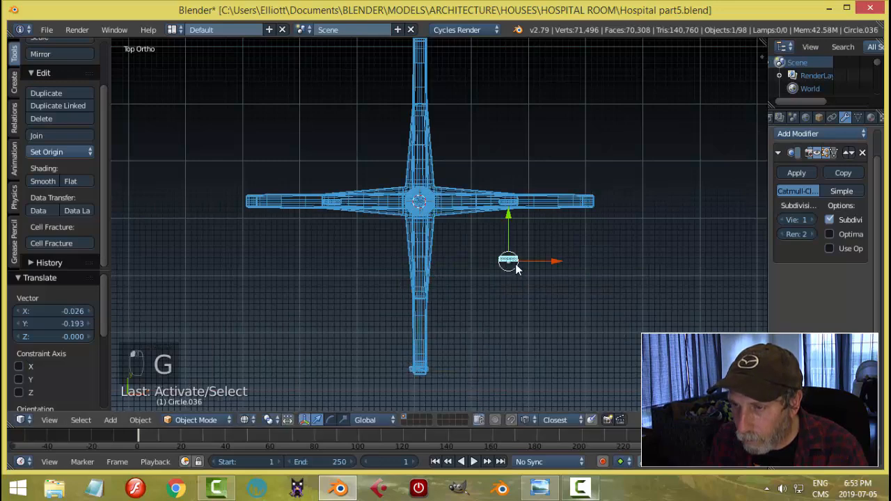
pyautogui.scroll(-3, 544, 281)
pyautogui.press('g')
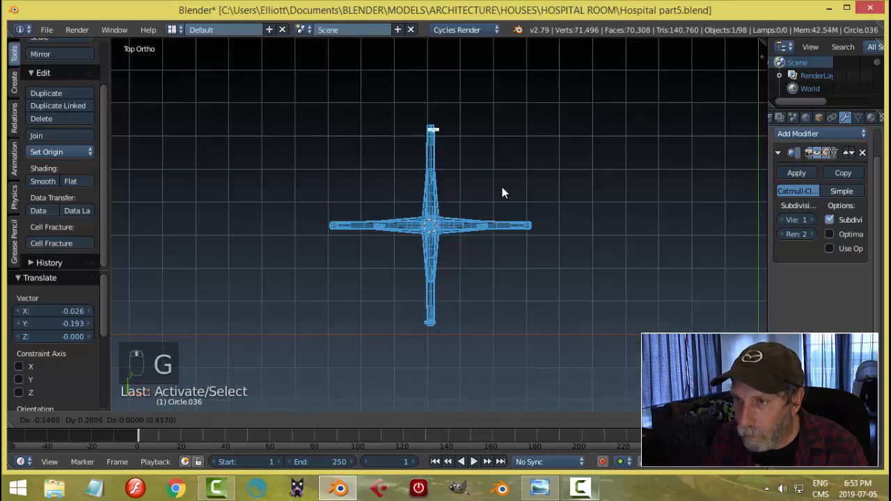
pyautogui.click(499, 231)
pyautogui.moveTo(459, 316)
pyautogui.mouseDown(button='middle')
pyautogui.moveTo(493, 265)
pyautogui.moveTo(449, 319)
pyautogui.mouseUp(button='middle')
# Step: Move the front wheel about 0.139 along Y back to the base's front leg tip and return to solid shading
pyautogui.rightClick(453, 316)
pyautogui.press('g')
pyautogui.press('y')
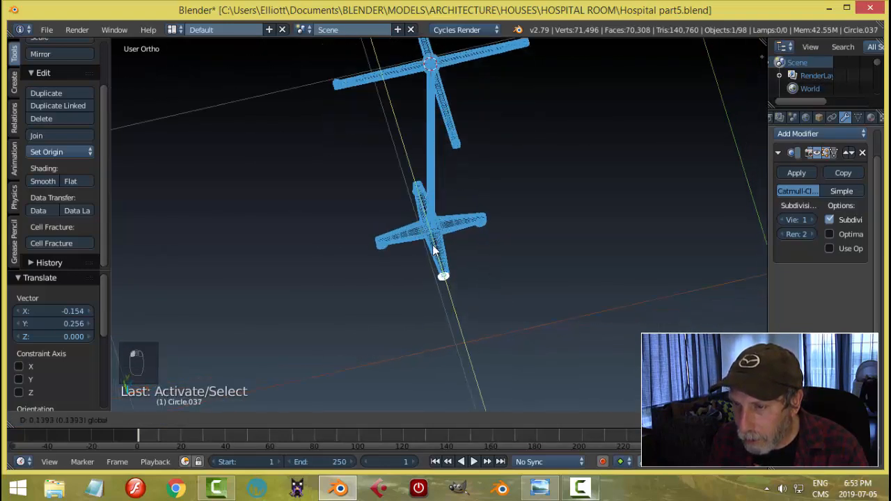
pyautogui.click(547, 261)
pyautogui.press('z')
pyautogui.click(559, 320)
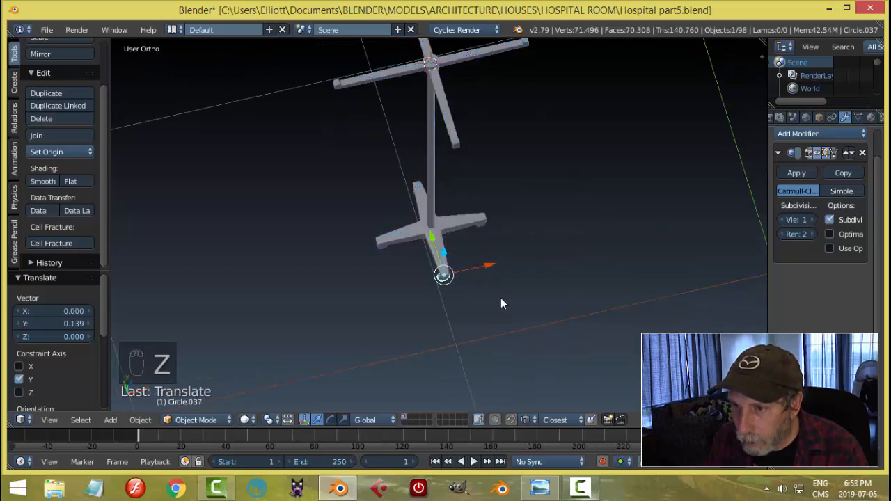
# Step: Check the wheel alignment in front view, unhide all the room's objects, deselect everything and save the file
pyautogui.moveTo(500, 298); pyautogui.dragTo(487, 234, button='middle')
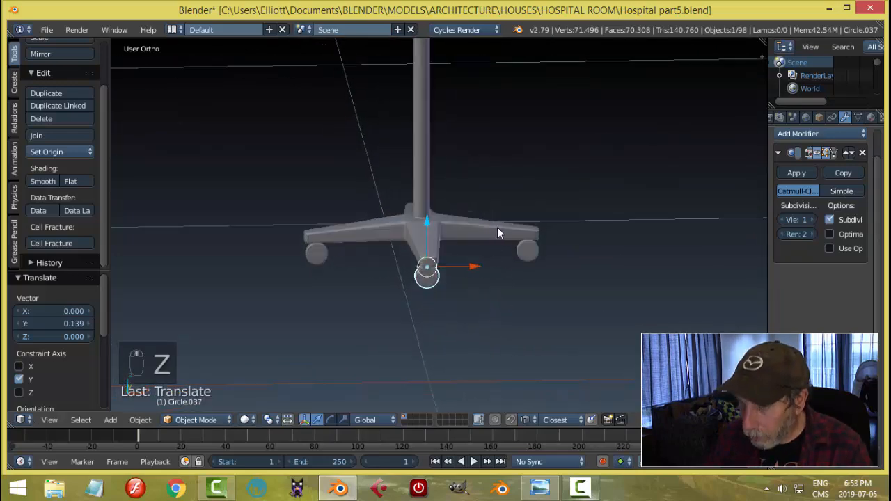
pyautogui.press('KP_1')
pyautogui.scroll(4, 470, 254)
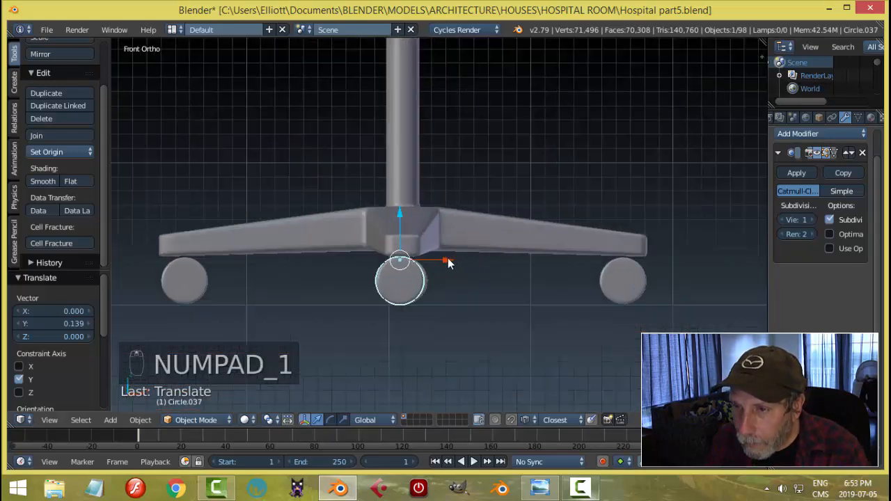
pyautogui.press('a')
pyautogui.press('a')
pyautogui.moveTo(447, 258); pyautogui.dragTo(582, 254, button='middle')
pyautogui.scroll(-3, 447, 268)
pyautogui.moveTo(447, 267)
pyautogui.mouseDown(button='middle')
pyautogui.moveTo(413, 296)
pyautogui.moveTo(489, 281)
pyautogui.moveTo(409, 296)
pyautogui.moveTo(481, 294)
pyautogui.moveTo(484, 272)
pyautogui.moveTo(474, 285)
pyautogui.moveTo(479, 273)
pyautogui.moveTo(500, 291)
pyautogui.moveTo(518, 287)
pyautogui.moveTo(460, 277)
pyautogui.mouseUp(button='middle')
pyautogui.scroll(-3, 412, 297)
pyautogui.hotkey('alt', 'h')
pyautogui.press('a')
pyautogui.scroll(-4, 484, 286)
pyautogui.hotkey('ctrl', 's')
# Step: Edit the hanger cross in top-view wireframe, select its two arms running along Y and scale them to 0.8 along X
pyautogui.press('Tab')
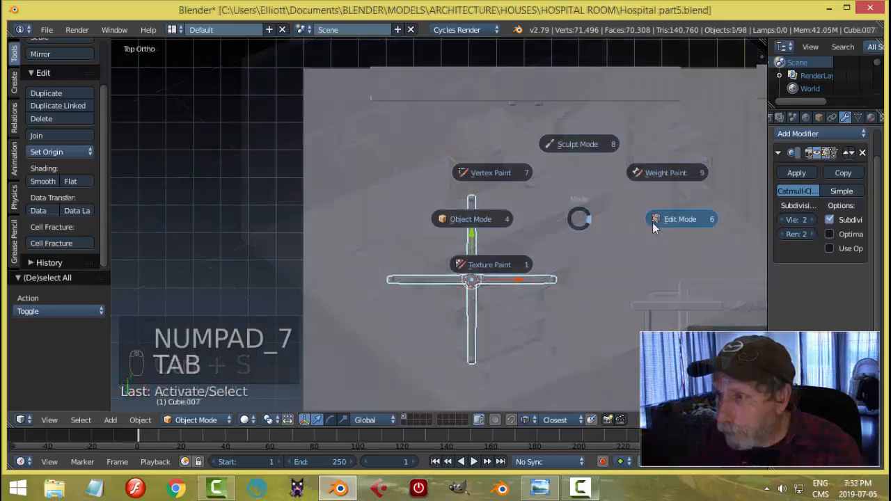
pyautogui.click(653, 224)
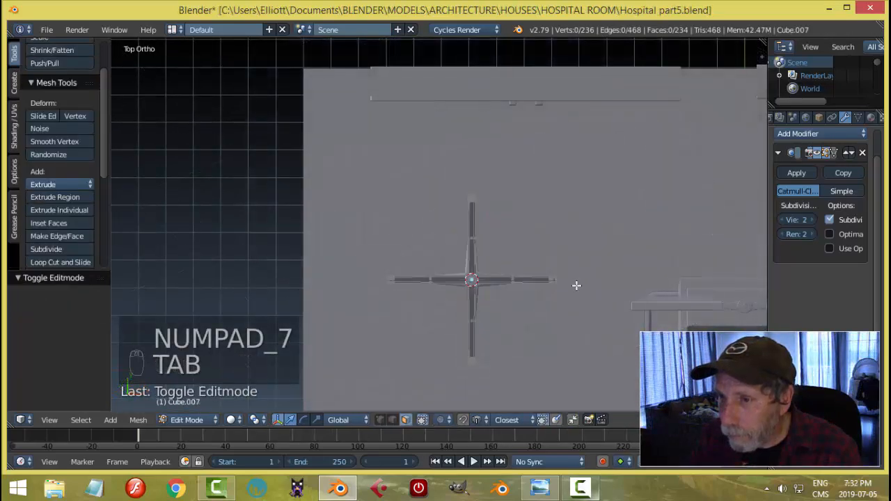
pyautogui.scroll(3, 577, 287)
pyautogui.keyDown('shift'); pyautogui.moveTo(577, 286); pyautogui.dragTo(565, 161, button='middle'); pyautogui.keyUp('shift')
pyautogui.press('z')
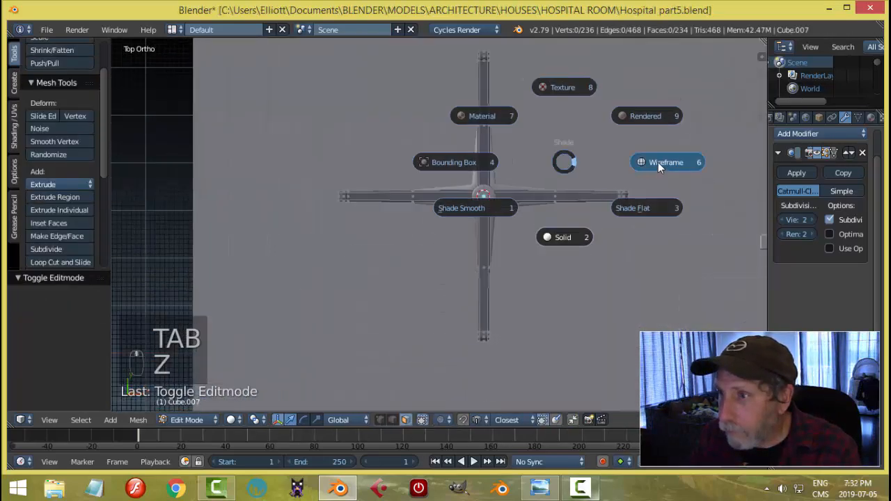
pyautogui.click(656, 161)
pyautogui.press('b')
pyautogui.moveTo(465, 42); pyautogui.dragTo(493, 124)
pyautogui.moveTo(501, 182); pyautogui.dragTo(514, 368)
pyautogui.press('s')
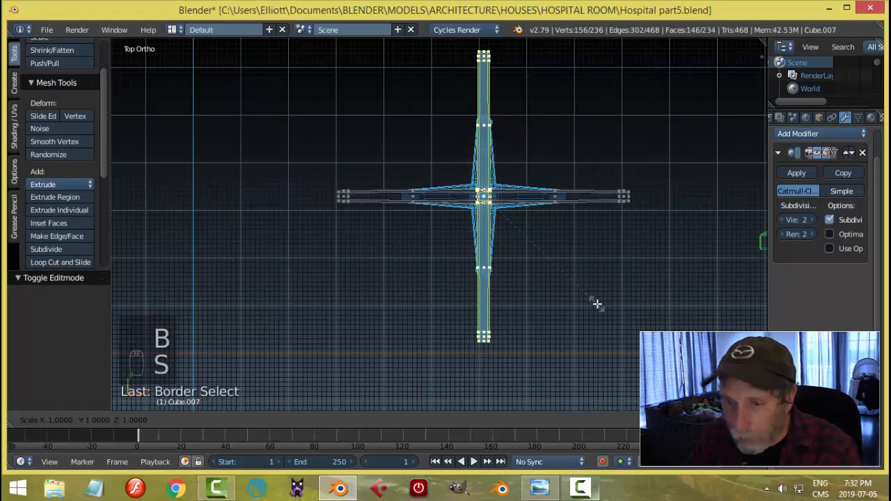
pyautogui.press('x')
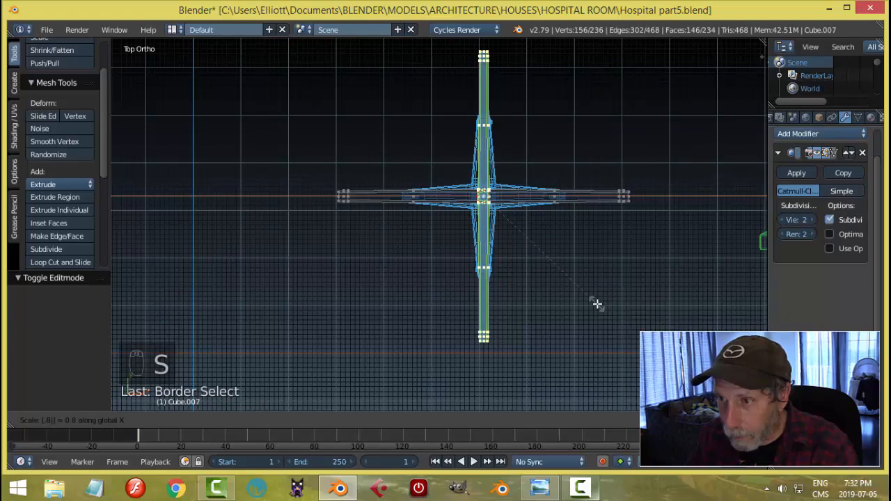
pyautogui.click(596, 303)
# Step: Select the hanger cross's two arms running along X and scale them to 0.8 along Y
pyautogui.press('a')
pyautogui.press('b')
pyautogui.moveTo(303, 170); pyautogui.dragTo(655, 224)
pyautogui.press('s')
pyautogui.press('y')
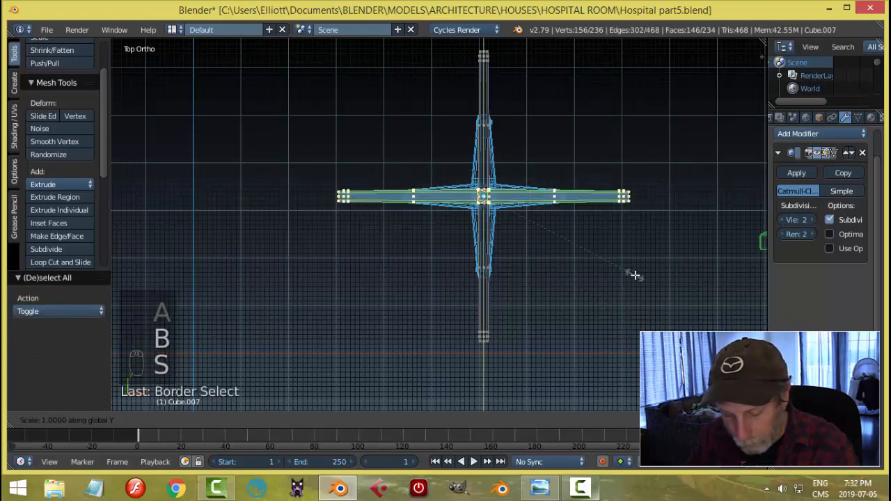
pyautogui.click(634, 274)
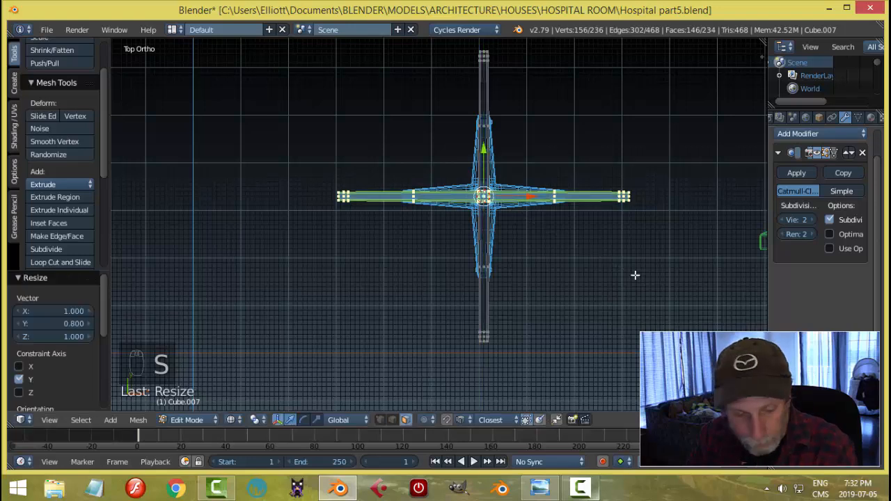
# Step: Return the hanger cross to Object Mode in solid shading, deselect everything and save the file
pyautogui.press('a')
pyautogui.press('Tab')
pyautogui.click(524, 276)
pyautogui.press('z')
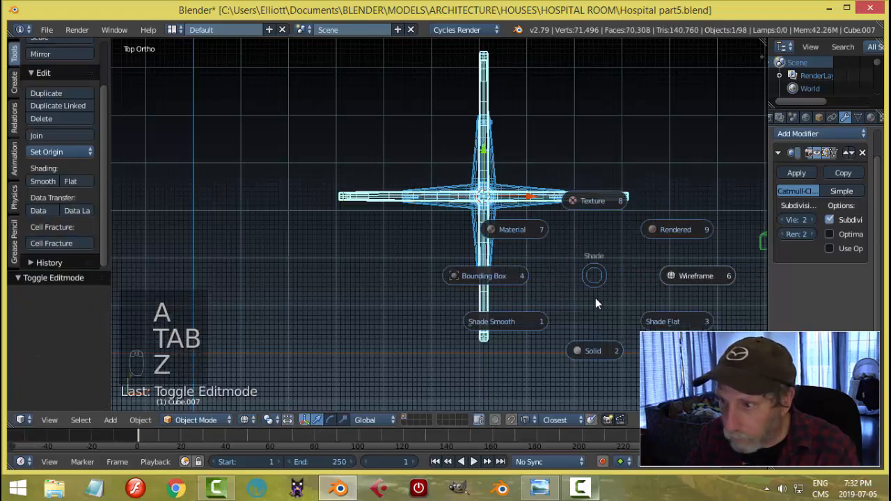
pyautogui.click(603, 343)
pyautogui.press('a')
pyautogui.moveTo(611, 309); pyautogui.dragTo(590, 242, button='middle')
pyautogui.hotkey('ctrl', 's')
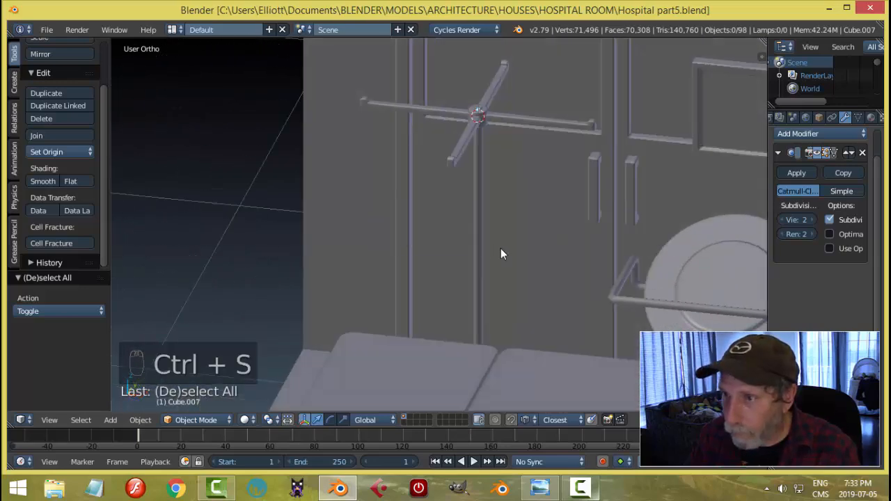
# Step: Inspect the drip stand in the room, then switch to Windows Photo Viewer to compare it with the operating-room reference image
pyautogui.moveTo(501, 253); pyautogui.dragTo(625, 262, button='middle')
pyautogui.scroll(-2, 610, 247)
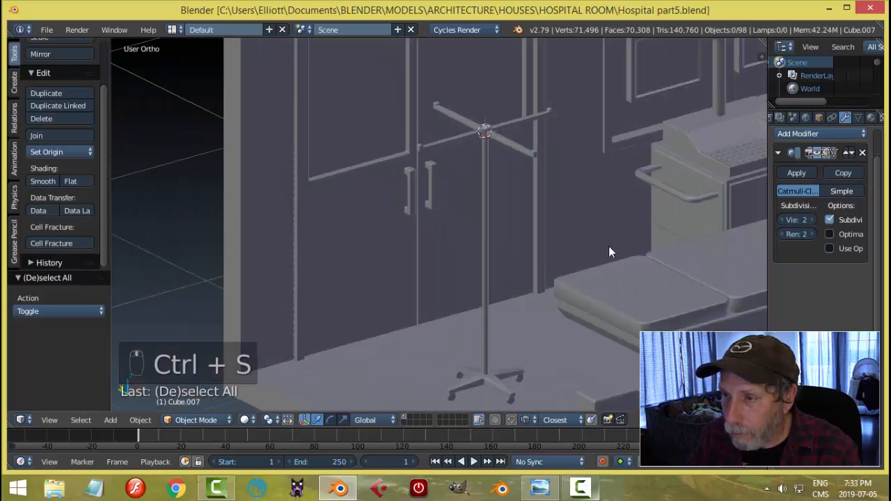
pyautogui.keyDown('shift'); pyautogui.moveTo(585, 233); pyautogui.dragTo(561, 259, button='middle'); pyautogui.keyUp('shift')
pyautogui.scroll(-1, 529, 225)
pyautogui.scroll(-2, 529, 230)
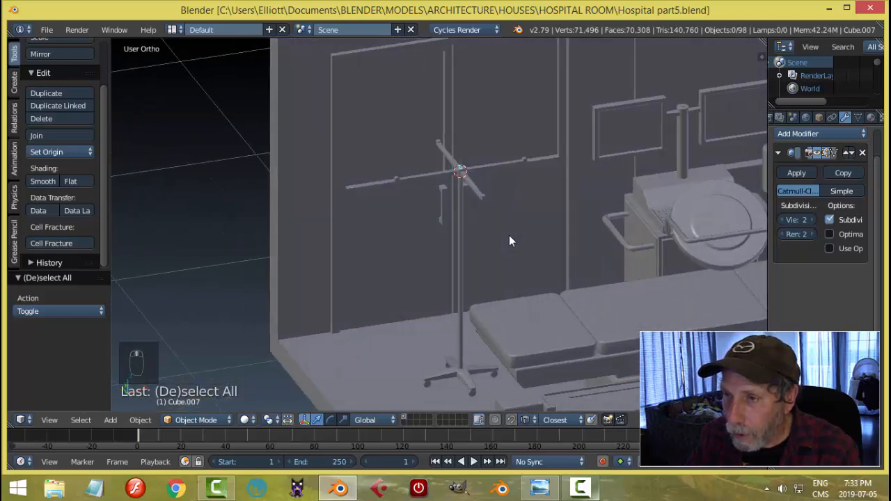
pyautogui.click(540, 487)
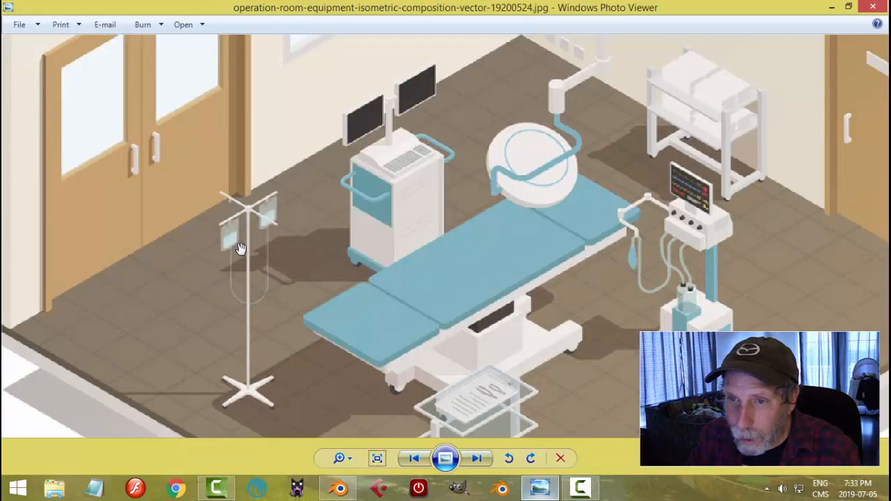
pyautogui.scroll(-1, 239, 249)
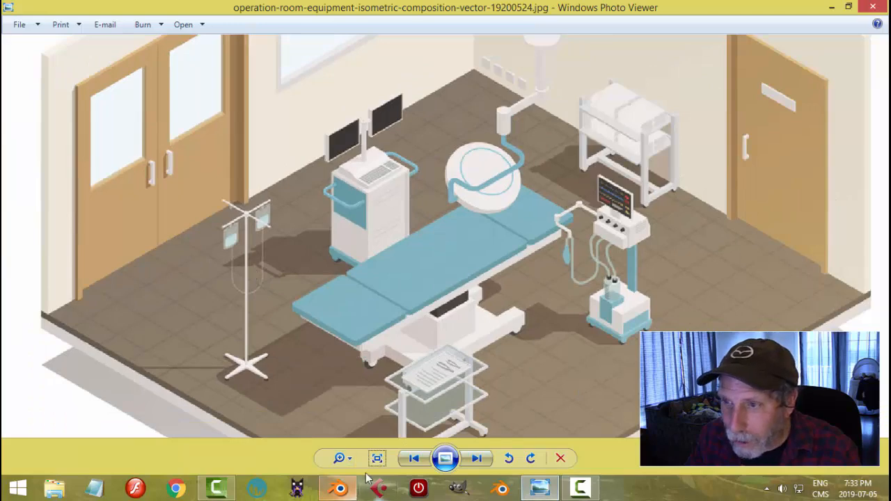
# Step: Switch back to Blender, add a plane at the hanger hub and rotate it 90 degrees about X
pyautogui.click(339, 487)
pyautogui.scroll(5, 501, 254)
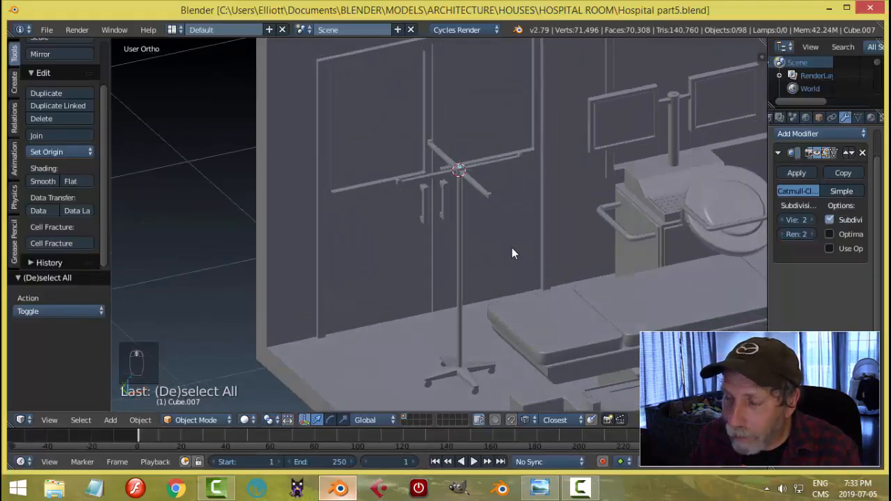
pyautogui.hotkey('shift', 'a')
pyautogui.moveTo(506, 264)
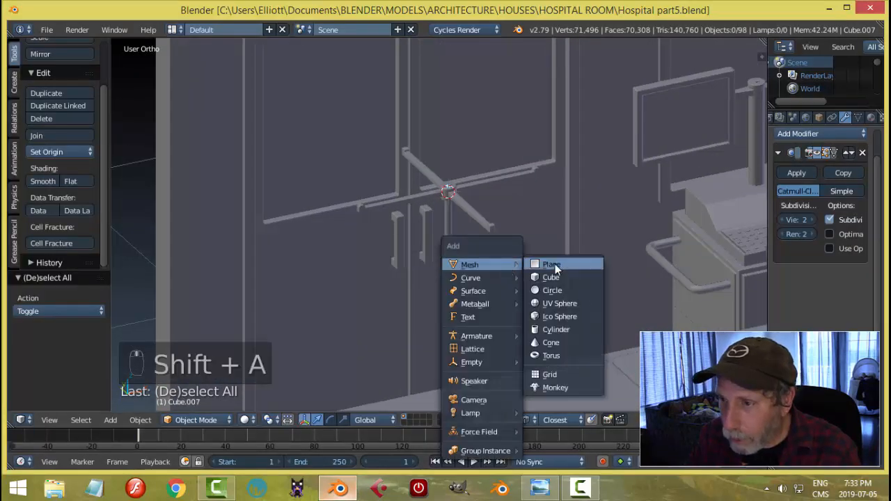
pyautogui.click(560, 262)
pyautogui.press('r')
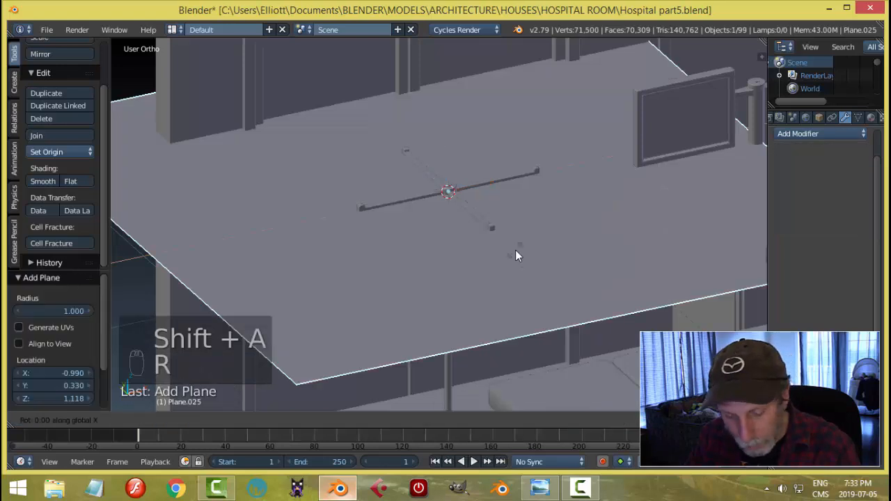
pyautogui.press('x')
pyautogui.press('9')
pyautogui.press('0')
pyautogui.press('Return')
# Step: In Edit Mode, scale the plane down to a small drip-bag size and move it below the hanger arm
pyautogui.press('Tab')
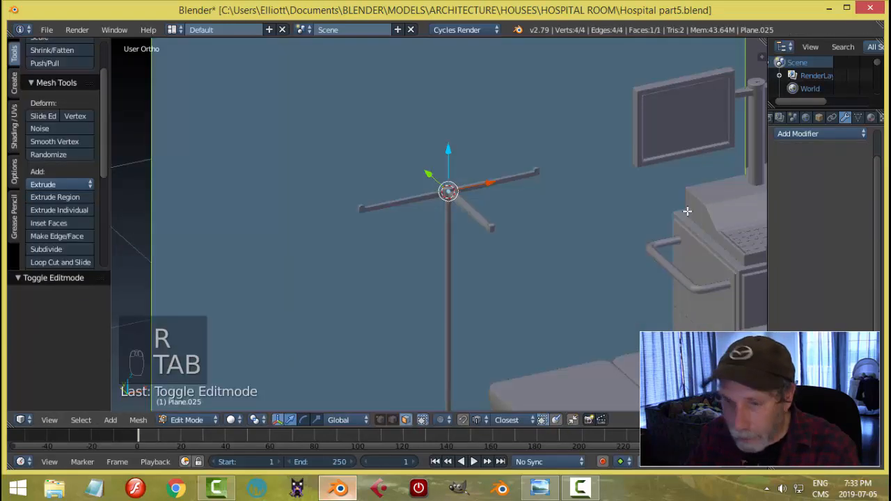
pyautogui.press('s')
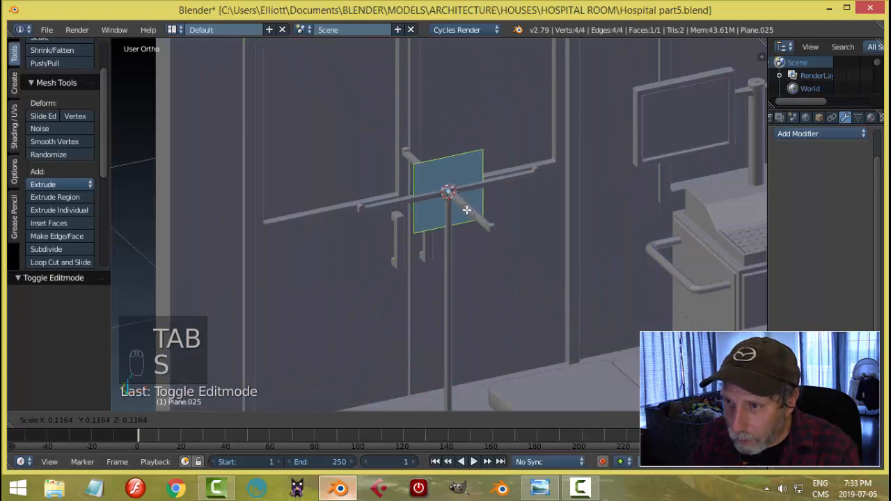
pyautogui.click(463, 203)
pyautogui.moveTo(484, 186); pyautogui.dragTo(442, 202)
pyautogui.moveTo(411, 163); pyautogui.dragTo(403, 201)
pyautogui.rightClick(415, 184)
pyautogui.moveTo(404, 202); pyautogui.dragTo(511, 223, button='middle')
# Step: Narrow the bag plane to about 0.76 along X
pyautogui.press('s')
pyautogui.press('x')
pyautogui.click(508, 233)
pyautogui.scroll(3, 516, 237)
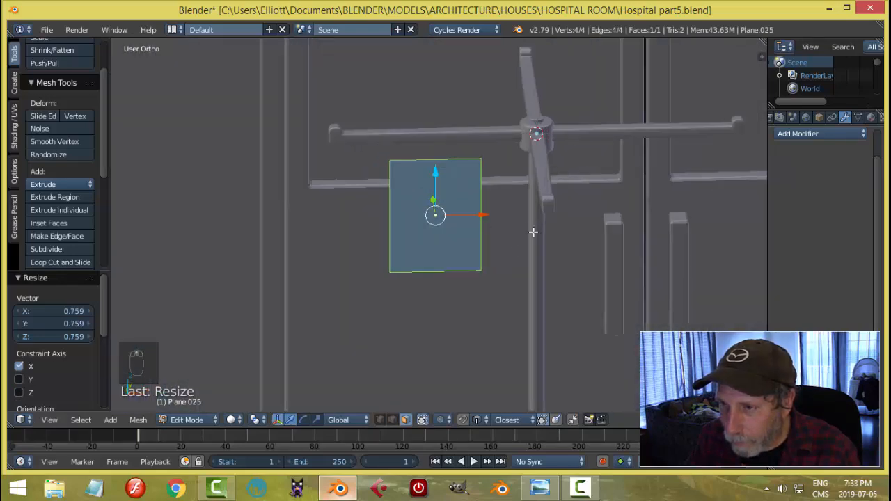
# Step: Check the bags in the Windows Photo Viewer reference, return to Blender, shift the plane about 0.008 in negative X and narrow it to 0.953
pyautogui.click(540, 488)
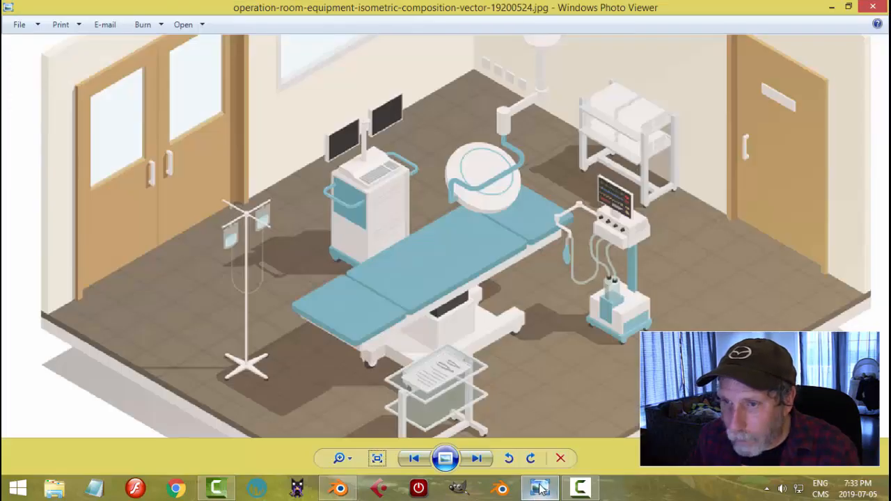
pyautogui.click(337, 488)
pyautogui.press('g')
pyautogui.press('x')
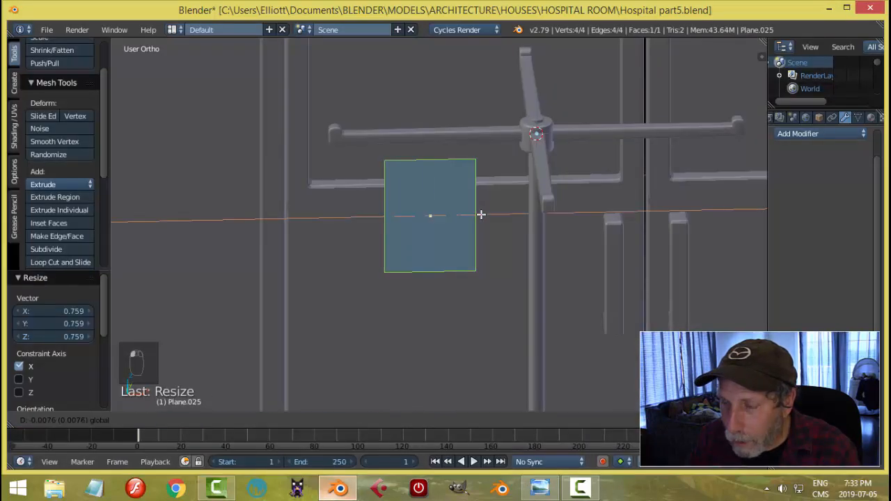
pyautogui.click(481, 214)
pyautogui.press('s')
pyautogui.press('x')
pyautogui.click(449, 218)
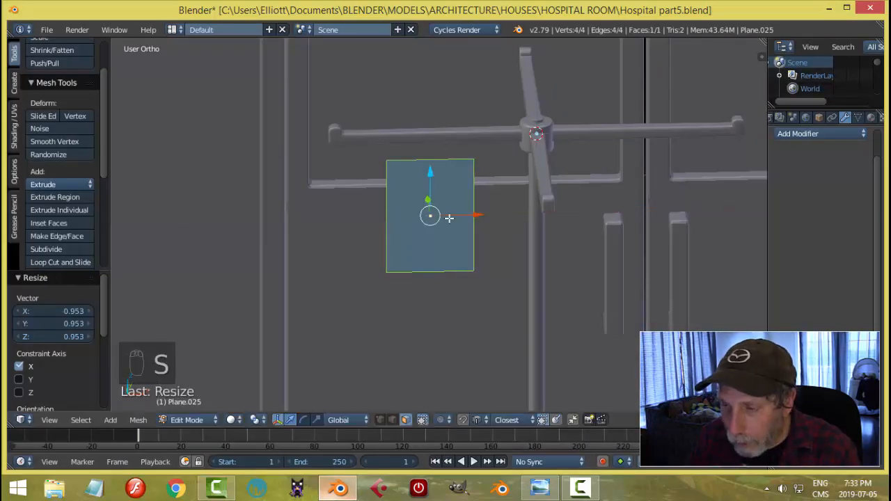
# Step: Add one centred horizontal loop cut and three evenly spaced vertical loop cuts to the bag plane
pyautogui.hotkey('ctrl', 'r')
pyautogui.click(453, 216)
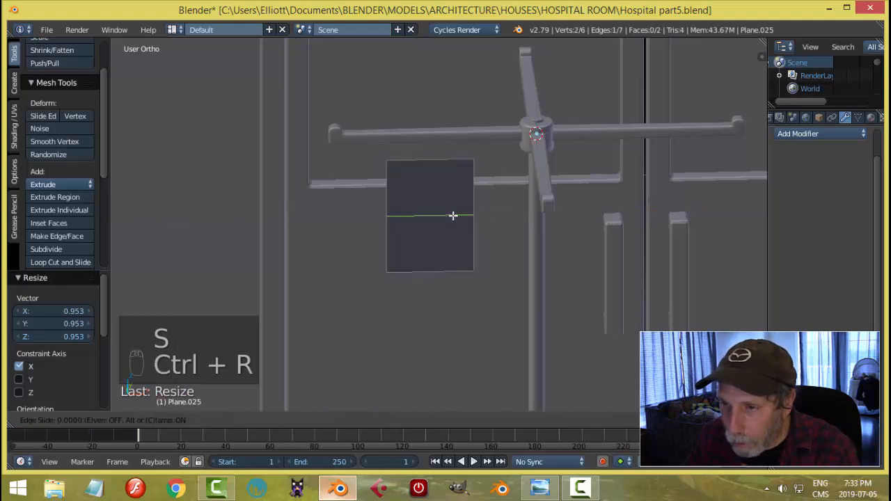
pyautogui.rightClick(450, 217)
pyautogui.hotkey('ctrl', 'r')
pyautogui.scroll(1, 446, 218)
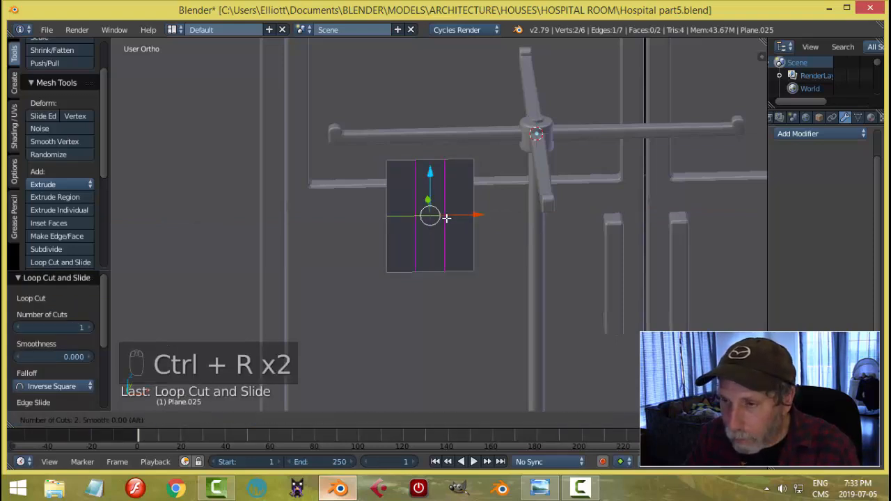
pyautogui.click(446, 218)
pyautogui.rightClick(446, 218)
# Step: In vertex select mode, raise the two bottom-edge vertices beside the middle one by 0.013 along Z
pyautogui.press('a')
pyautogui.hotkey('ctrl', 'Tab')
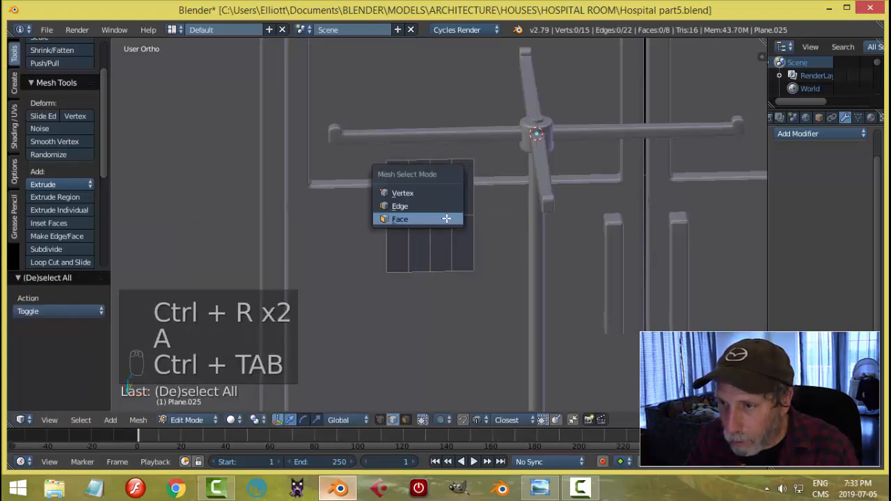
pyautogui.click(424, 196)
pyautogui.rightClick(408, 271)
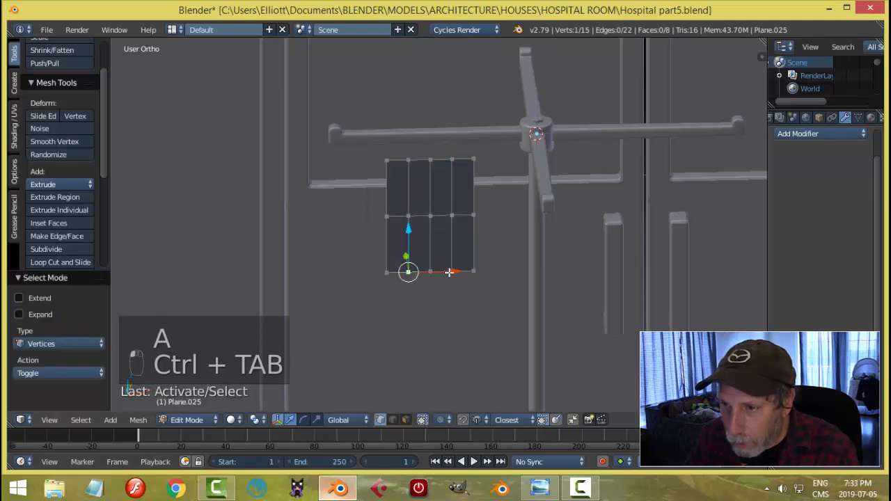
pyautogui.scroll(1, 439, 296)
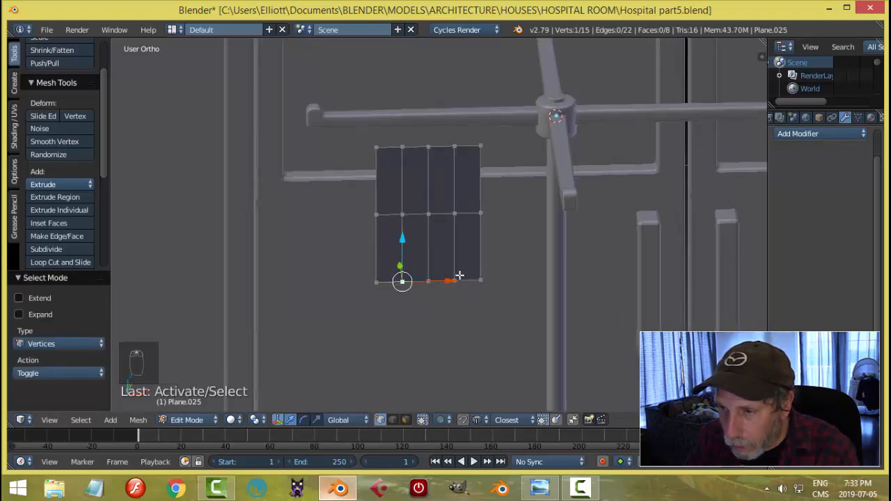
pyautogui.keyDown('shift'); pyautogui.rightClick(457, 276); pyautogui.keyUp('shift')
pyautogui.press('g')
pyautogui.press('z')
pyautogui.click(431, 234)
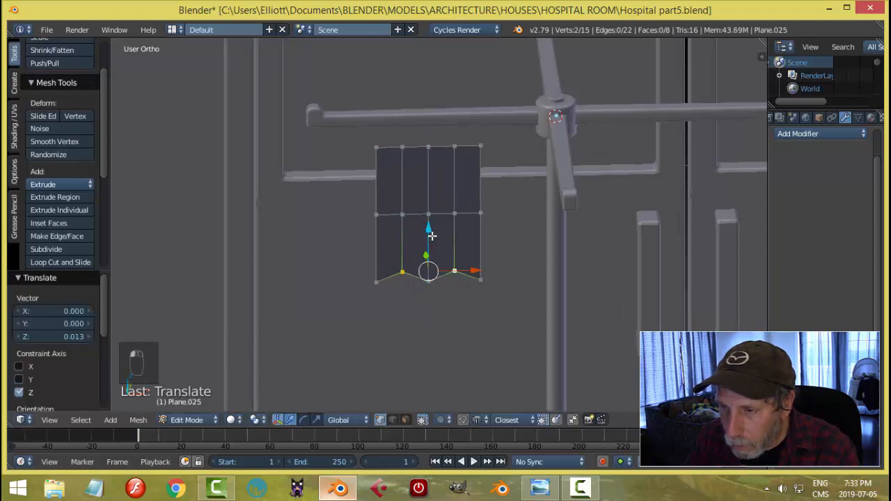
# Step: Select the whole bag plane, stretch it slightly along Z and deselect it
pyautogui.press('a')
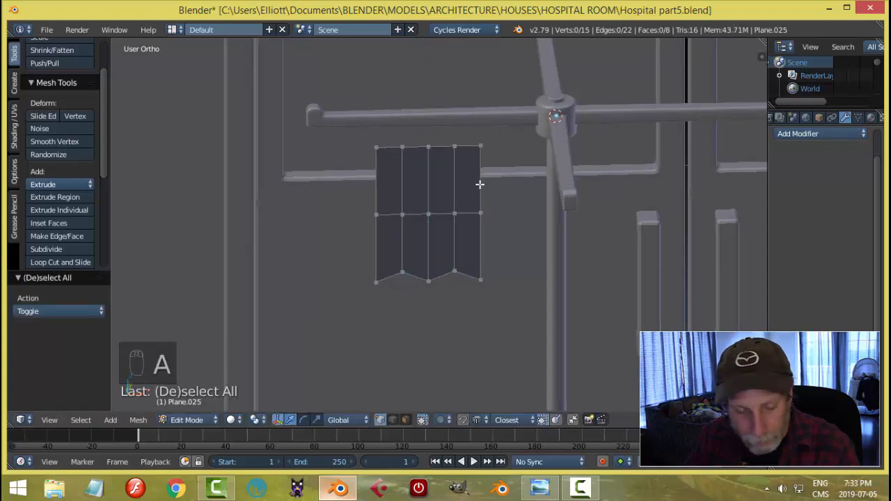
pyautogui.press('a')
pyautogui.scroll(-1, 482, 228)
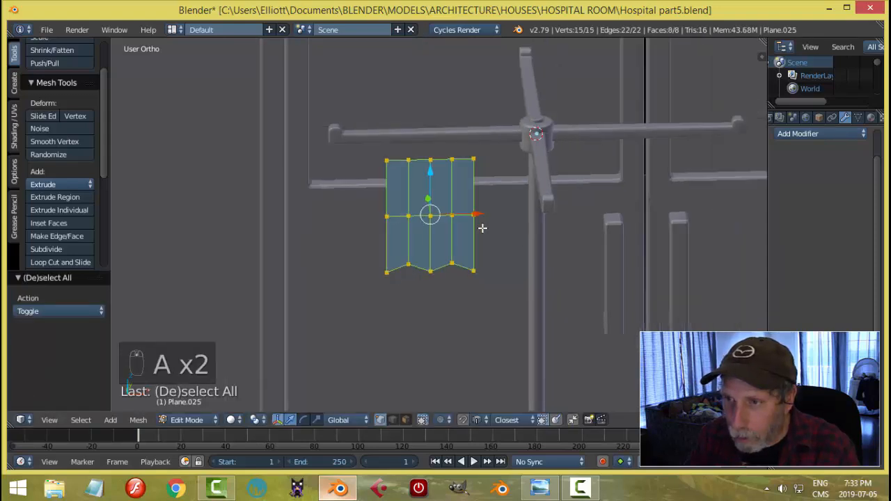
pyautogui.press('s')
pyautogui.click(517, 257)
pyautogui.press('a')
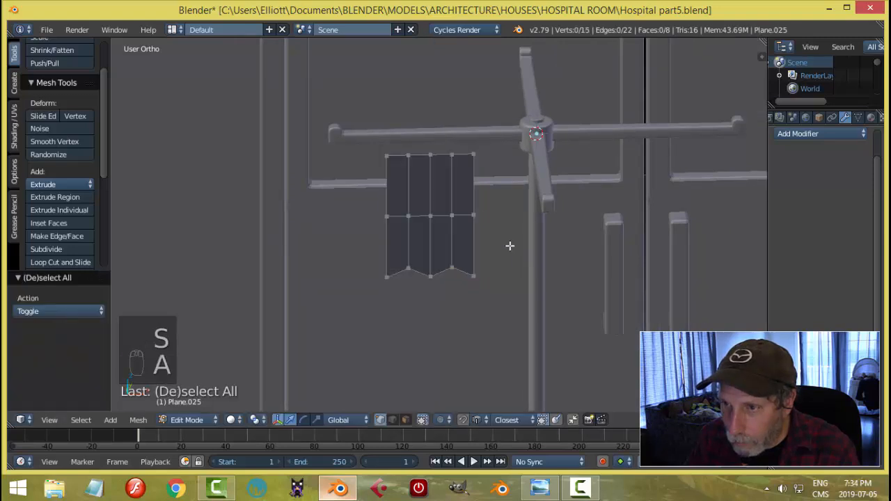
# Step: Add one horizontal loop cut through the bag's upper half and another through its lower half
pyautogui.hotkey('ctrl', 'r')
pyautogui.click(479, 194)
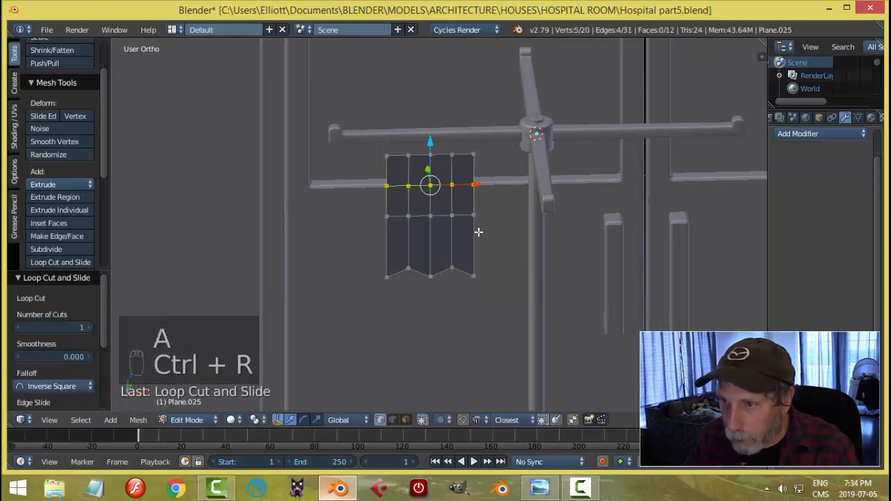
pyautogui.hotkey('ctrl', 'r')
pyautogui.click(478, 233)
pyautogui.press('a')
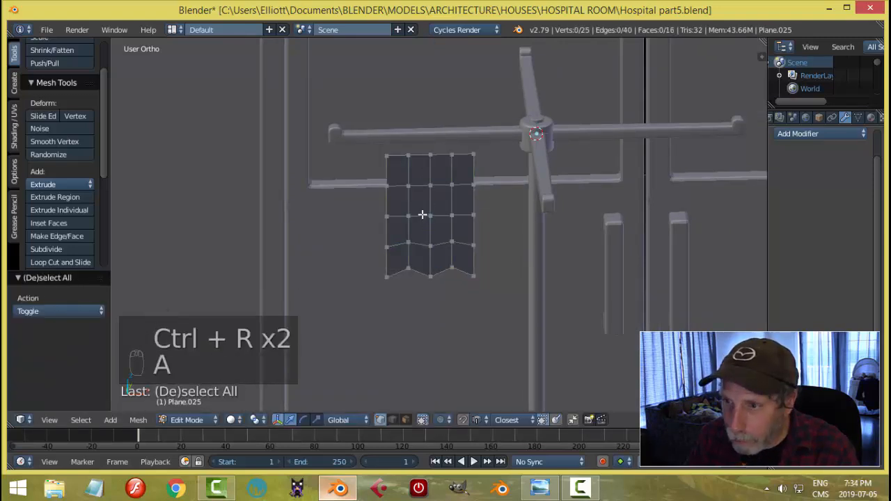
# Step: Select the whole bag mesh, extrude it about 0.018 in negative Y and deselect everything
pyautogui.rightClick(426, 215)
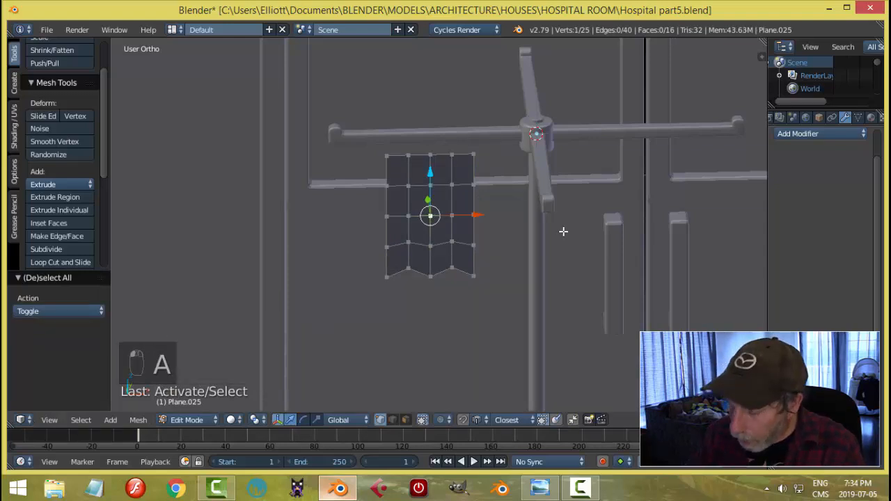
pyautogui.press('a')
pyautogui.press('a')
pyautogui.moveTo(536, 243); pyautogui.dragTo(459, 250, button='middle')
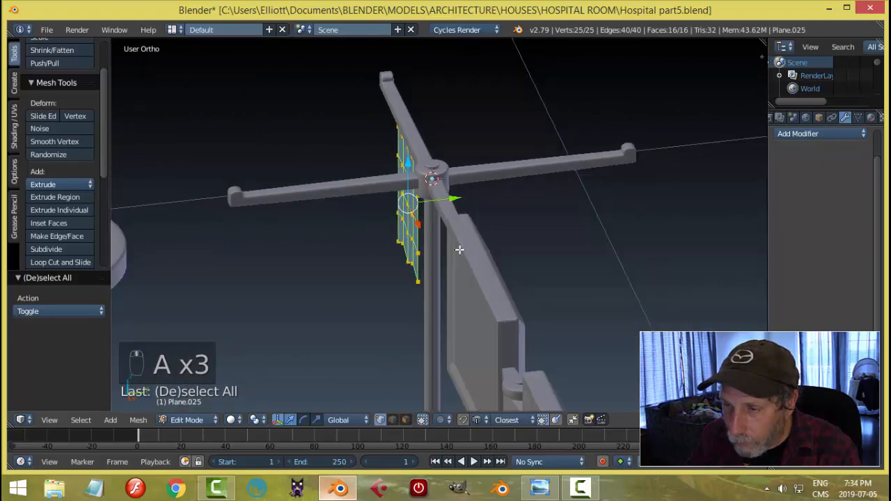
pyautogui.press('e')
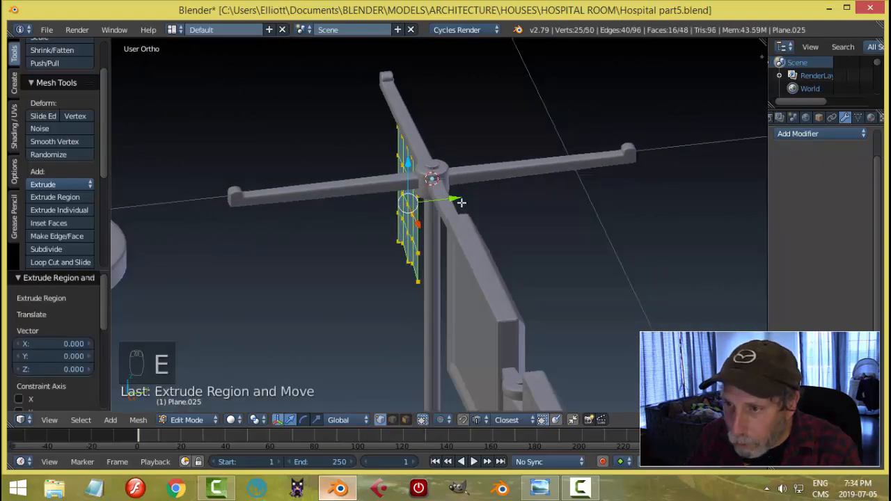
pyautogui.press('y')
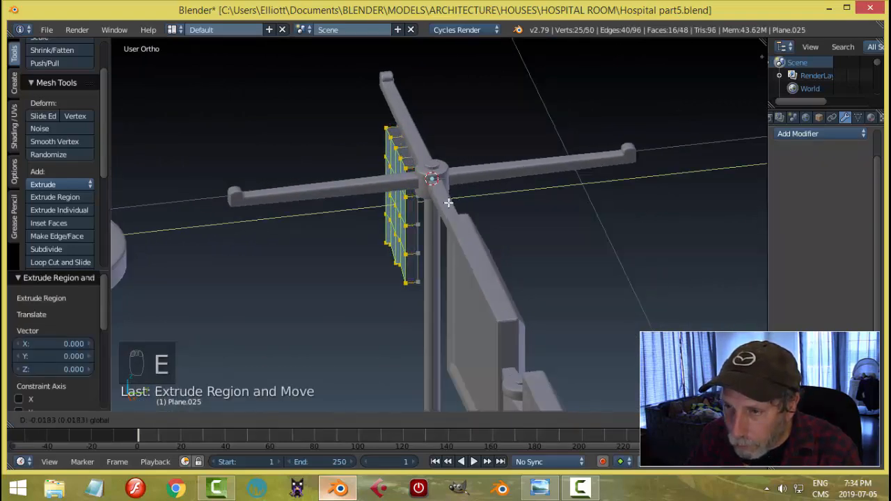
pyautogui.click(462, 212)
pyautogui.press('a')
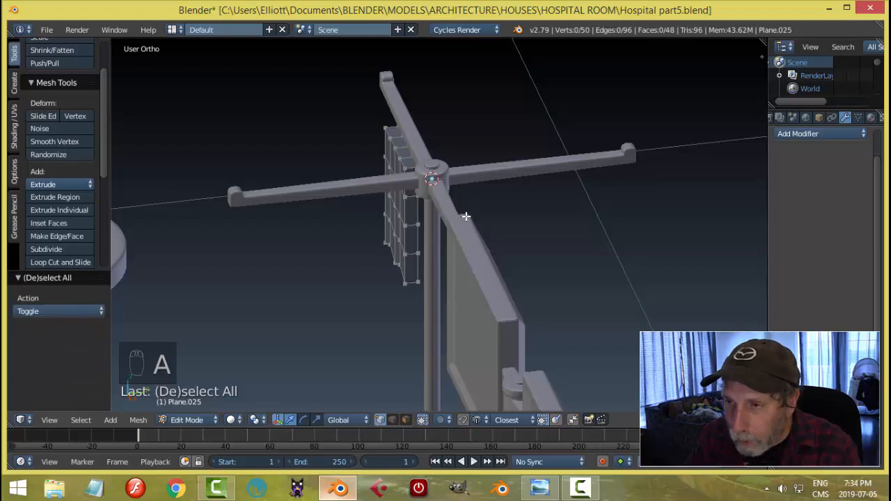
# Step: Enable proportional editing and bulge the central faces on the bag's front and back by scaling them along Y with a proportional size of 0.09
pyautogui.moveTo(466, 217); pyautogui.dragTo(567, 175, button='middle')
pyautogui.rightClick(398, 216)
pyautogui.keyDown('shift'); pyautogui.rightClick(409, 176); pyautogui.keyUp('shift')
pyautogui.press('ctrl+KP_Add')
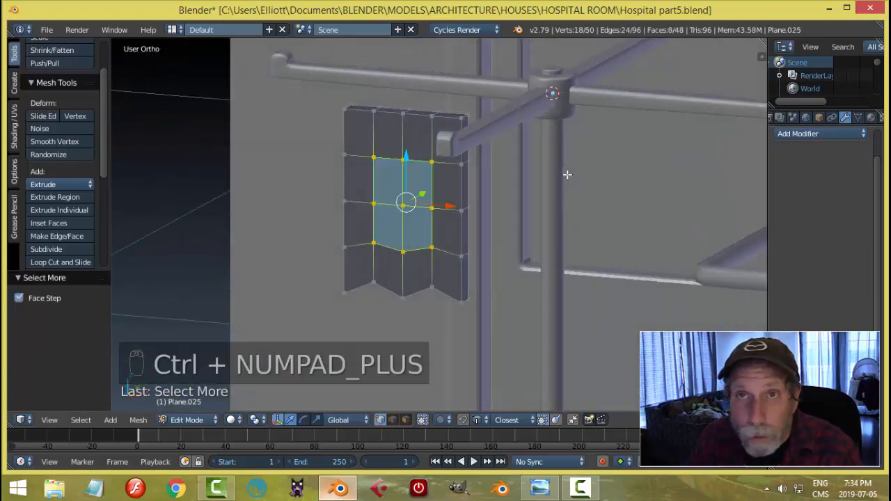
pyautogui.click(447, 419)
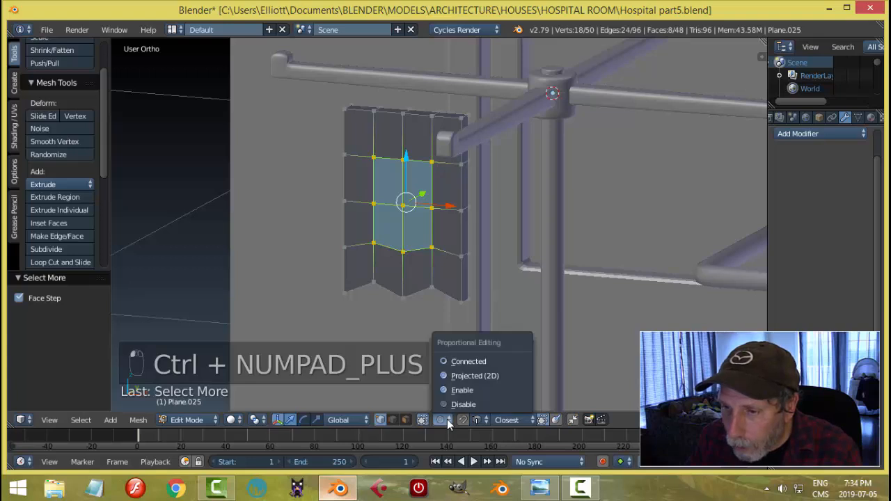
pyautogui.click(456, 392)
pyautogui.moveTo(543, 259); pyautogui.dragTo(495, 264, button='middle')
pyautogui.press('s')
pyautogui.press('y')
pyautogui.scroll(20, 498, 267)
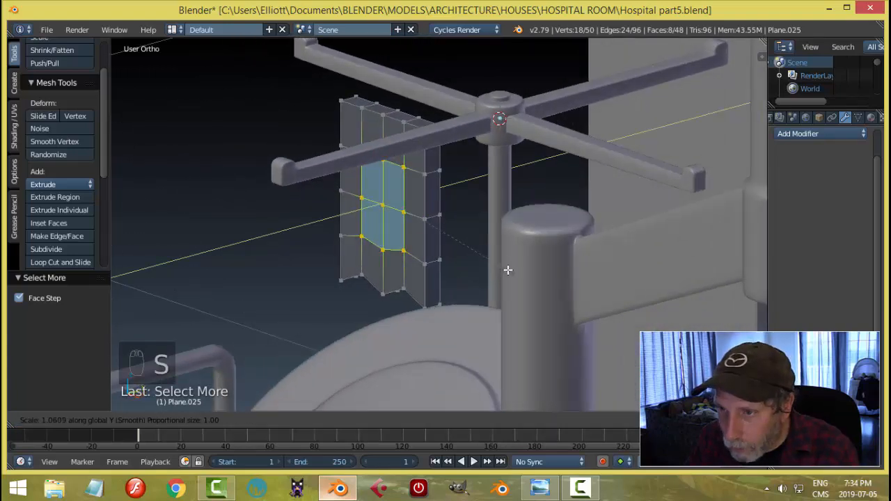
pyautogui.scroll(12, 510, 270)
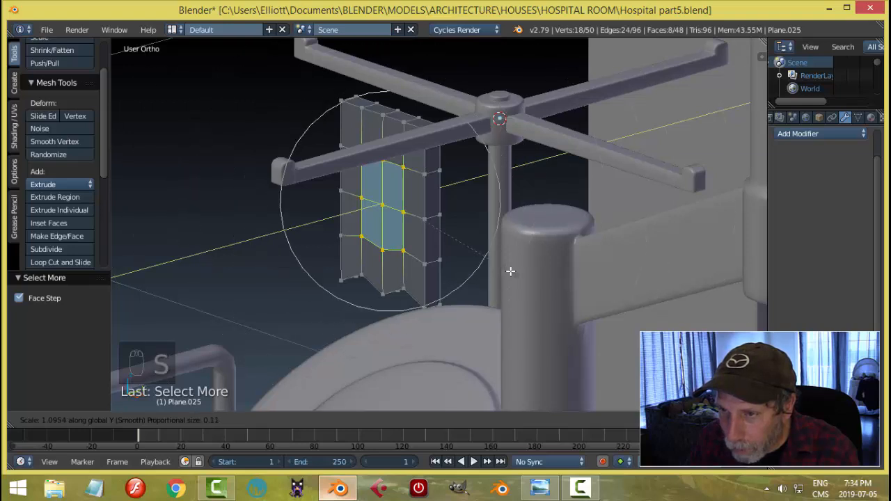
pyautogui.scroll(2, 512, 271)
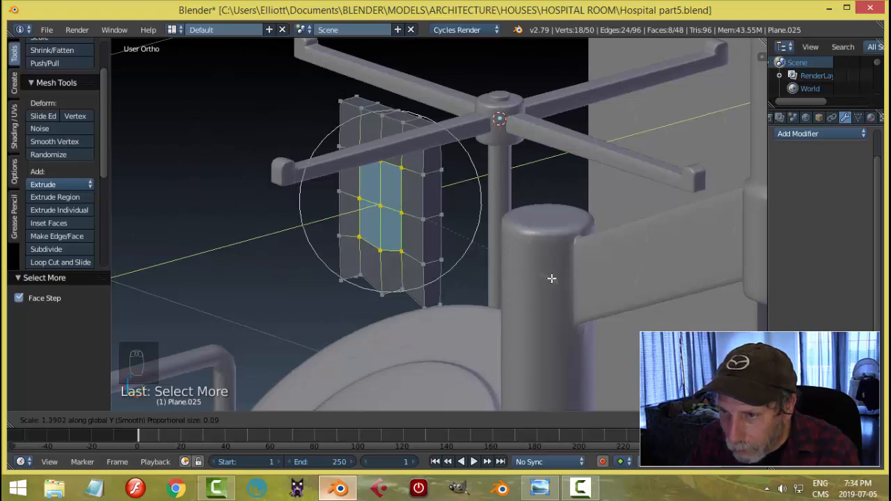
pyautogui.click(596, 270)
# Step: Reduce the selection to the two centre vertices, scale them farther apart along Y with proportional falloff and return the bag to Object Mode
pyautogui.press('ctrl+KP_Subtract')
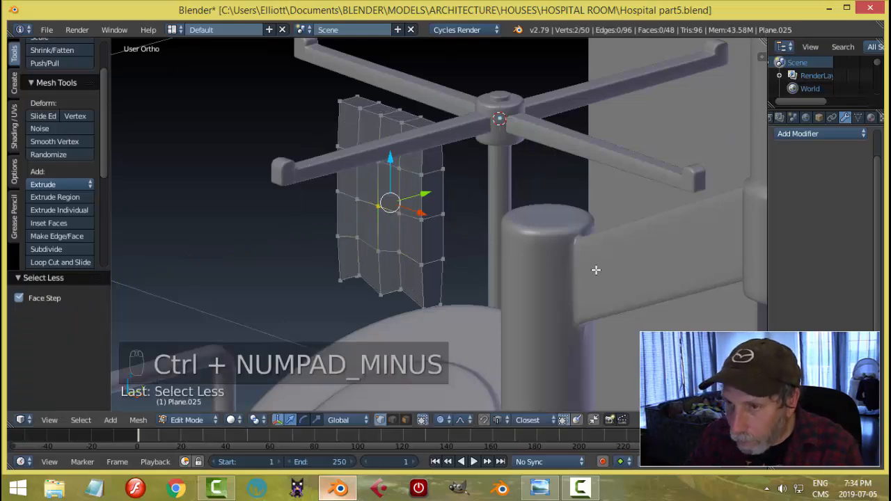
pyautogui.moveTo(505, 263); pyautogui.dragTo(530, 248, button='middle')
pyautogui.press('s')
pyautogui.press('y')
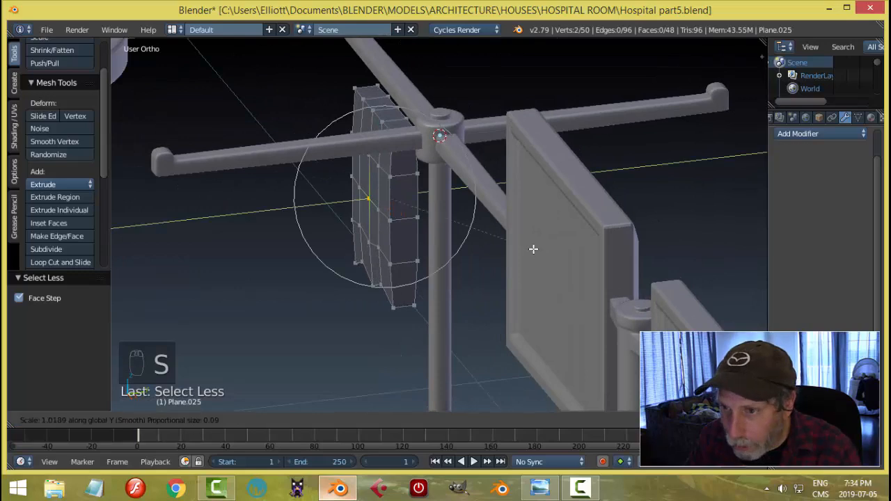
pyautogui.click(558, 258)
pyautogui.press('a')
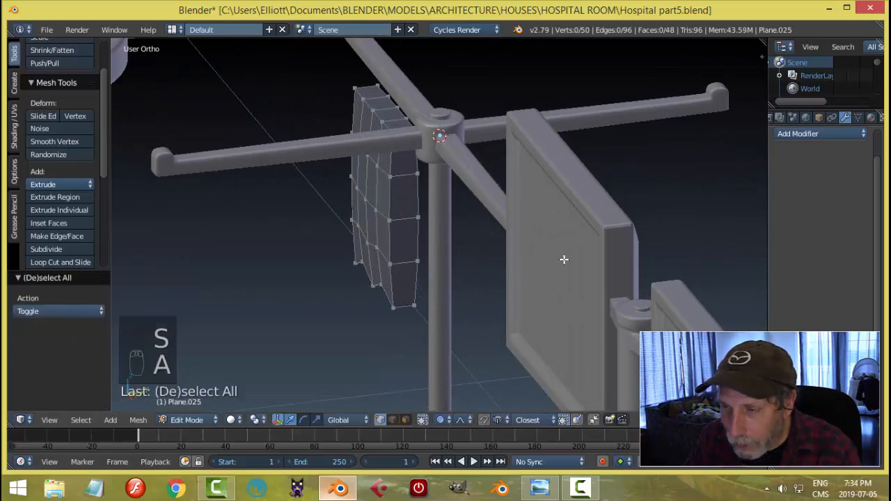
pyautogui.moveTo(563, 257)
pyautogui.mouseDown(button='middle')
pyautogui.moveTo(549, 234)
pyautogui.moveTo(554, 246)
pyautogui.mouseUp(button='middle')
pyautogui.press('Tab')
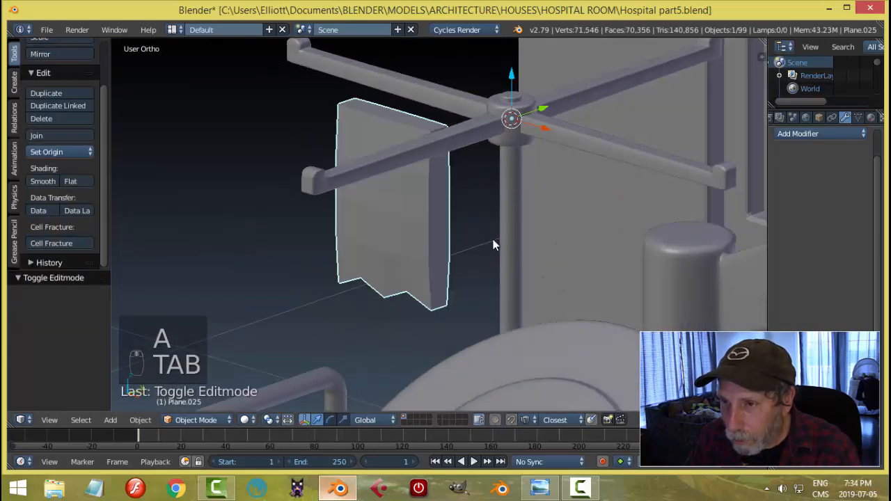
pyautogui.moveTo(494, 244); pyautogui.dragTo(400, 229, button='middle')
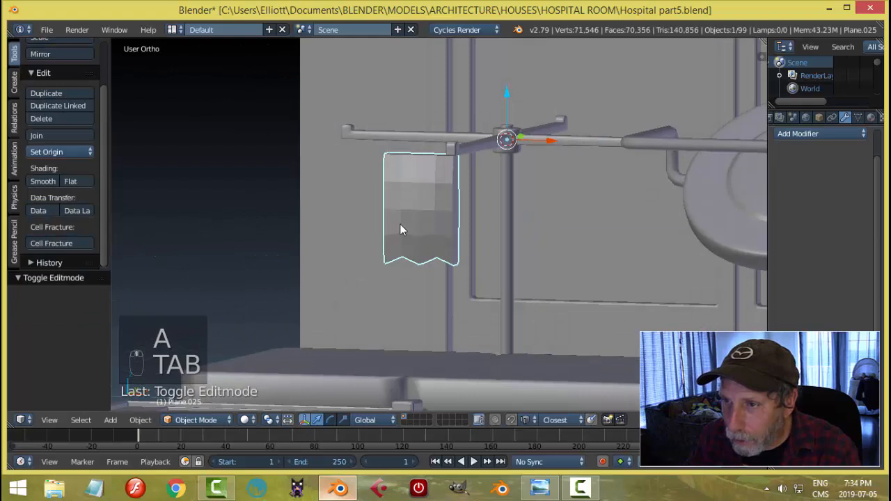
# Step: Set the drip bag's origin to its geometry and add a Subdivision Surface modifier with a view level of 2
pyautogui.click(46, 152)
pyautogui.click(67, 180)
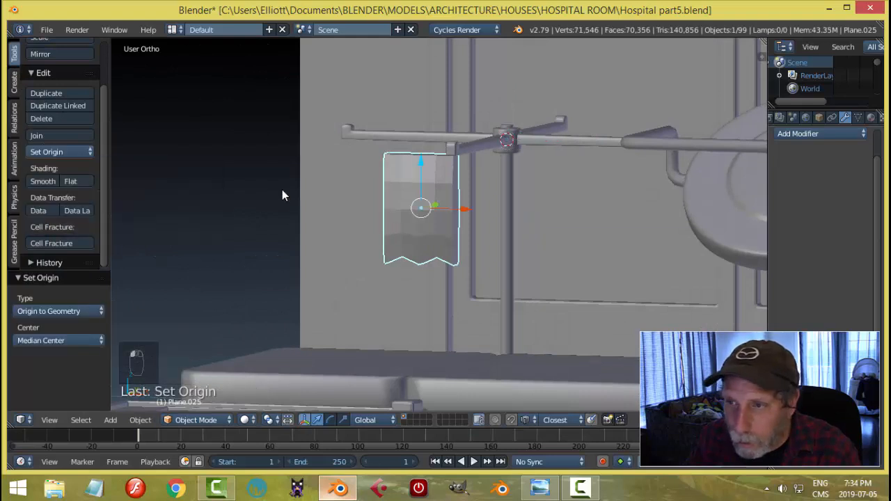
pyautogui.click(817, 132)
pyautogui.click(627, 348)
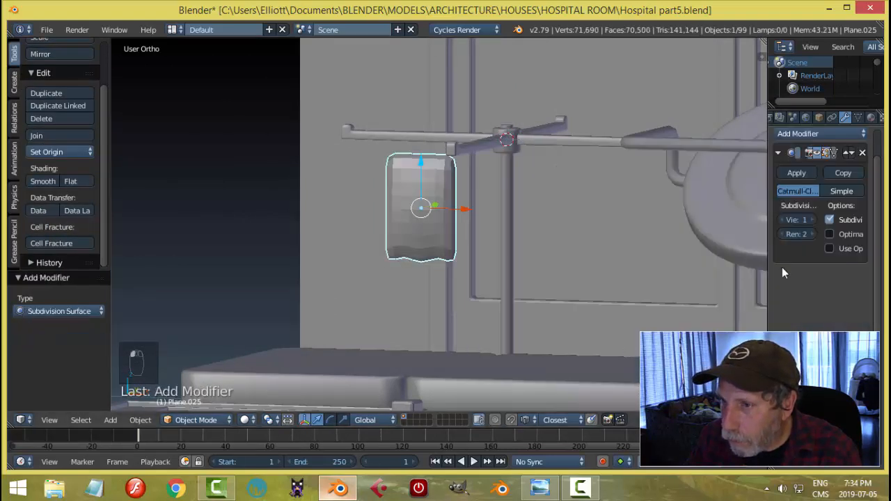
pyautogui.click(814, 219)
# Step: Narrow the bag's middle by scaling its central horizontal edge loop to about 0.96 with proportional falloff, then return to Object Mode
pyautogui.moveTo(525, 244); pyautogui.dragTo(498, 245, button='middle')
pyautogui.press('Tab')
pyautogui.click(566, 247)
pyautogui.scroll(3, 482, 245)
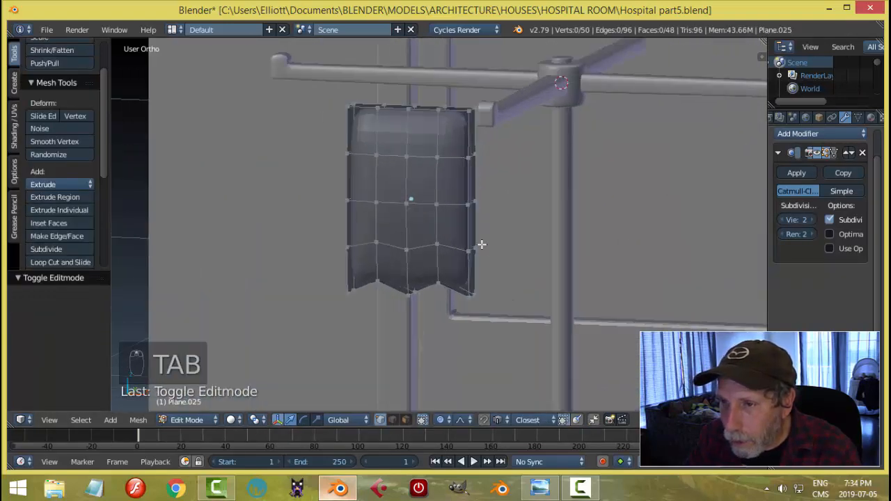
pyautogui.keyDown('alt'); pyautogui.rightClick(455, 204); pyautogui.keyUp('alt')
pyautogui.press('s')
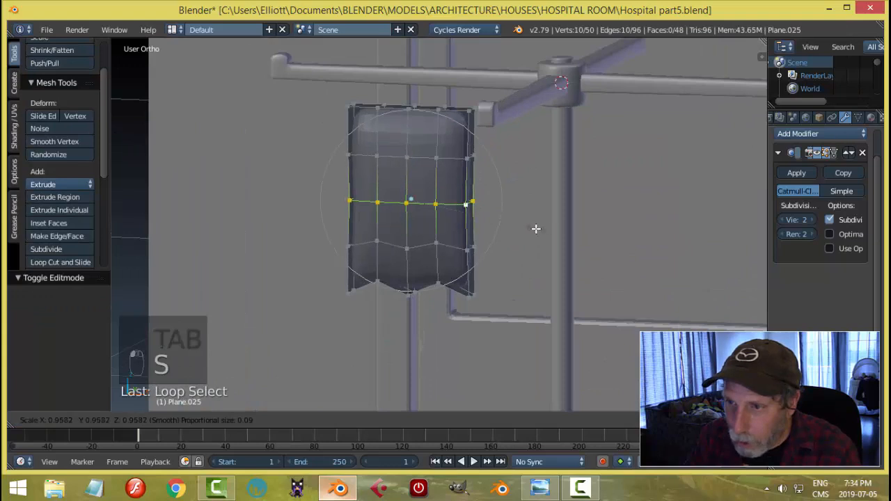
pyautogui.click(538, 229)
pyautogui.press('a')
pyautogui.press('Tab')
pyautogui.click(454, 234)
pyautogui.scroll(-3, 488, 226)
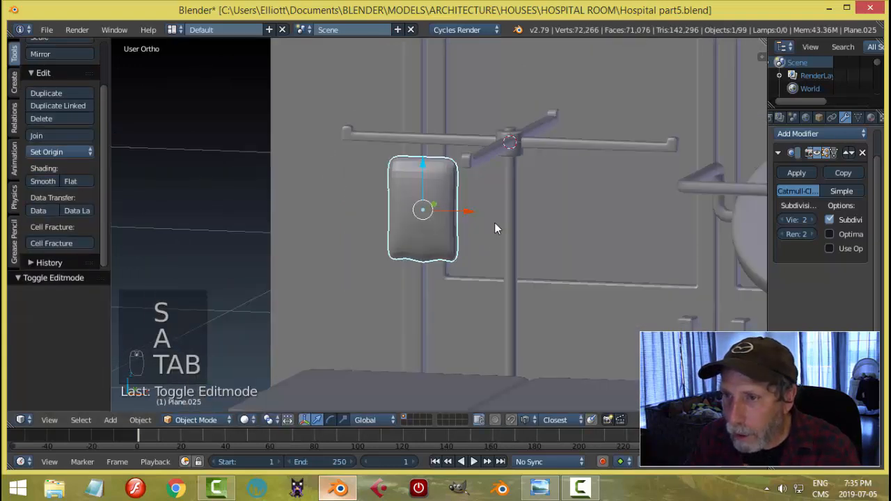
# Step: Apply smooth shading to the drip bag and deselect everything
pyautogui.press('a')
pyautogui.moveTo(495, 222)
pyautogui.mouseDown(button='middle')
pyautogui.moveTo(441, 229)
pyautogui.moveTo(559, 206)
pyautogui.moveTo(562, 254)
pyautogui.moveTo(624, 225)
pyautogui.moveTo(529, 265)
pyautogui.moveTo(481, 235)
pyautogui.moveTo(496, 241)
pyautogui.moveTo(515, 272)
pyautogui.moveTo(515, 260)
pyautogui.mouseUp(button='middle')
pyautogui.rightClick(441, 229)
pyautogui.click(44, 181)
pyautogui.press('a')
# Step: Open the drip bag's mesh in Edit Mode and switch to face selection
pyautogui.scroll(-2, 424, 246)
pyautogui.scroll(-2, 485, 224)
pyautogui.scroll(9, 453, 259)
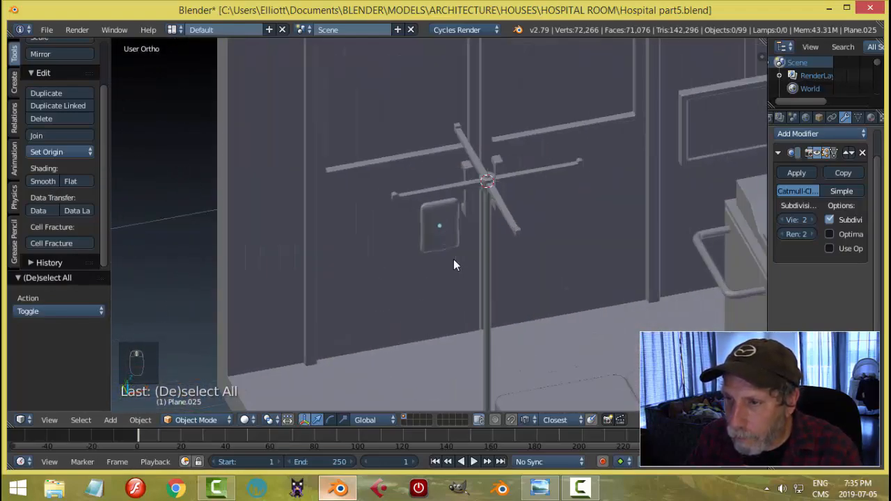
pyautogui.moveTo(453, 259); pyautogui.dragTo(493, 372, button='middle')
pyautogui.scroll(2, 491, 267)
pyautogui.rightClick(475, 259)
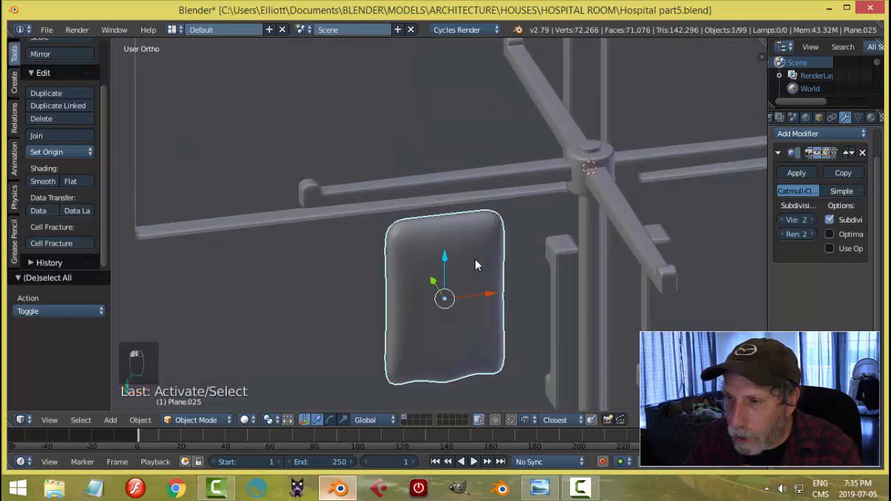
pyautogui.press('Tab')
pyautogui.click(589, 266)
pyautogui.scroll(2, 420, 242)
pyautogui.hotkey('ctrl', 'Tab')
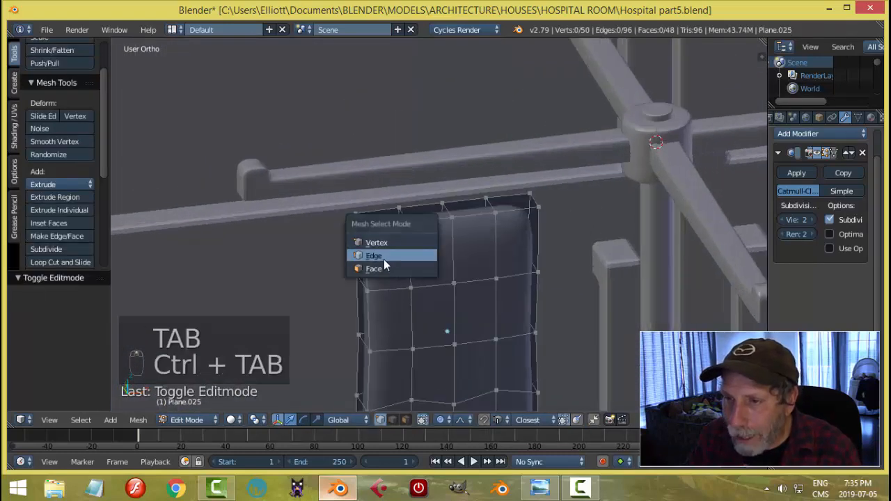
pyautogui.click(385, 265)
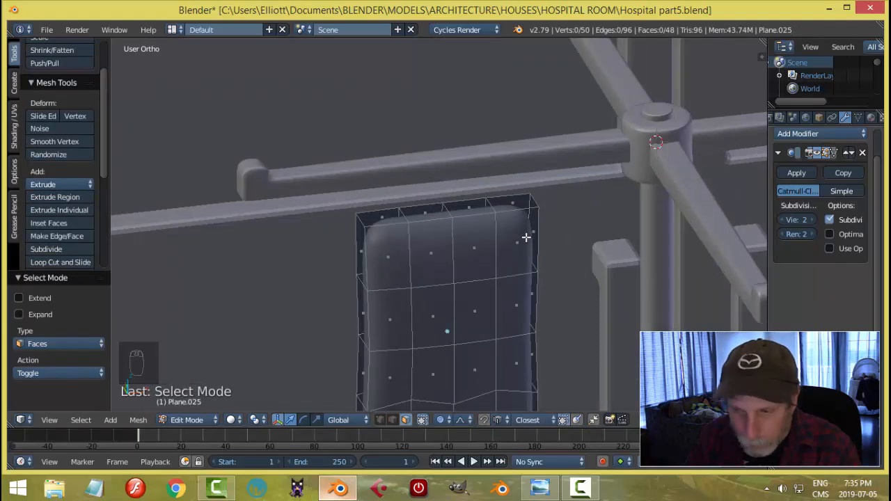
# Step: Select the six central faces around the bag's upper end: two on the front, two on top and two on the back
pyautogui.rightClick(431, 249)
pyautogui.keyDown('shift'); pyautogui.rightClick(472, 225); pyautogui.keyUp('shift')
pyautogui.keyDown('shift'); pyautogui.rightClick(476, 210); pyautogui.keyUp('shift')
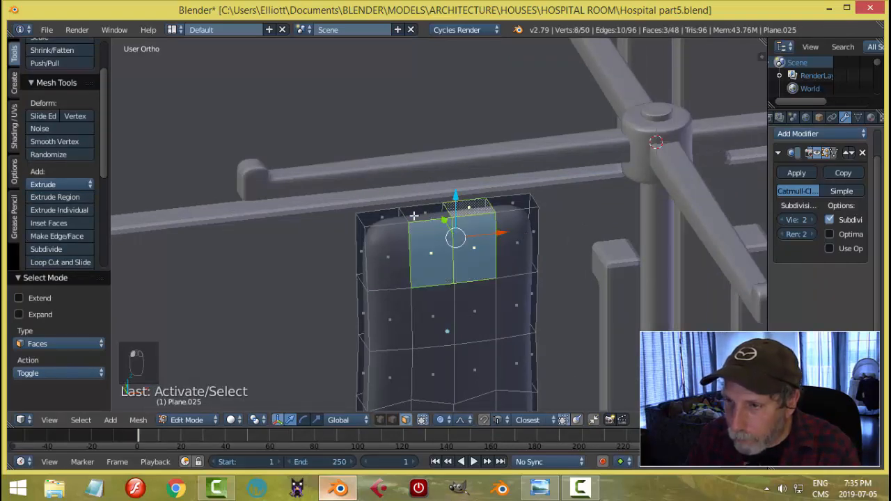
pyautogui.keyDown('shift'); pyautogui.rightClick(417, 216); pyautogui.keyUp('shift')
pyautogui.moveTo(420, 258); pyautogui.dragTo(570, 207, button='middle')
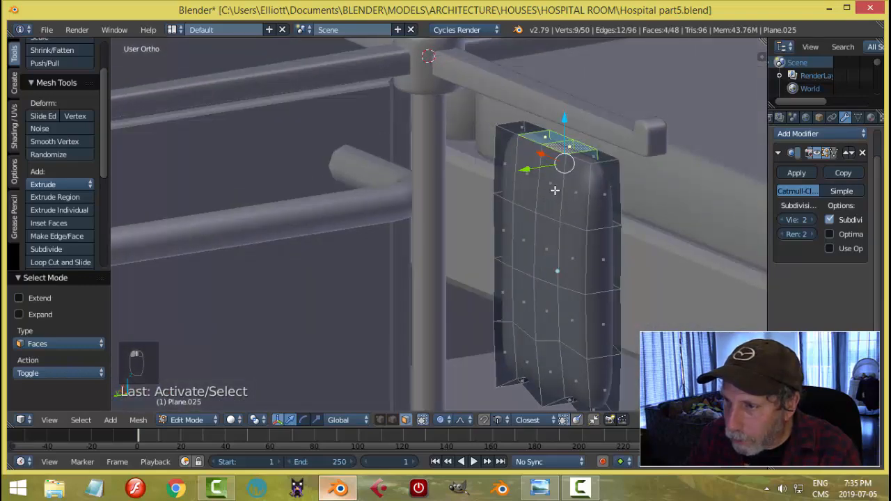
pyautogui.keyDown('shift'); pyautogui.rightClick(555, 189); pyautogui.keyUp('shift')
pyautogui.keyDown('shift'); pyautogui.rightClick(523, 159); pyautogui.keyUp('shift')
pyautogui.moveTo(742, 232); pyautogui.dragTo(604, 241, button='middle')
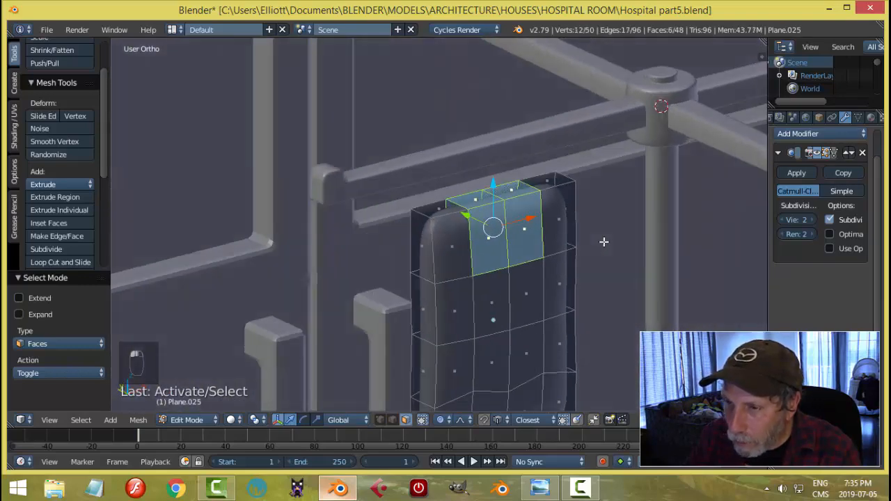
# Step: Extrude the selected faces in place, disable proportional editing and fatten the extrusion slightly outward along its normals
pyautogui.press('e')
pyautogui.hotkey('alt', 's')
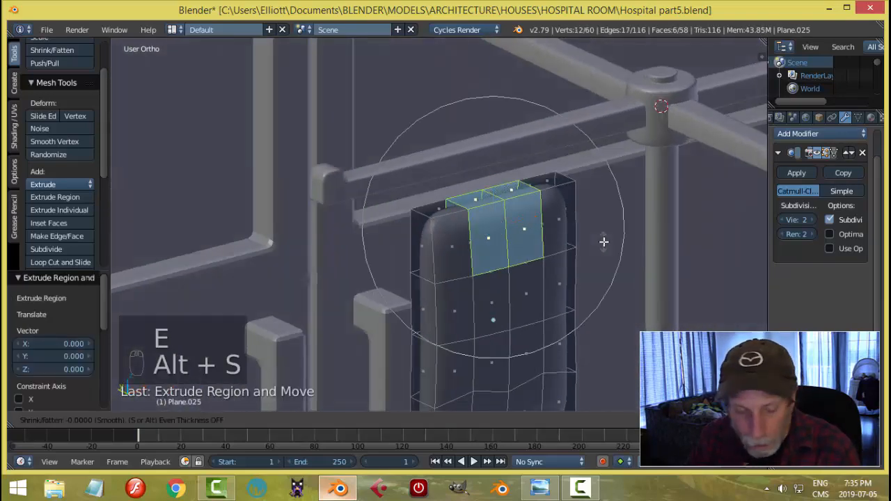
pyautogui.rightClick(592, 281)
pyautogui.click(441, 420)
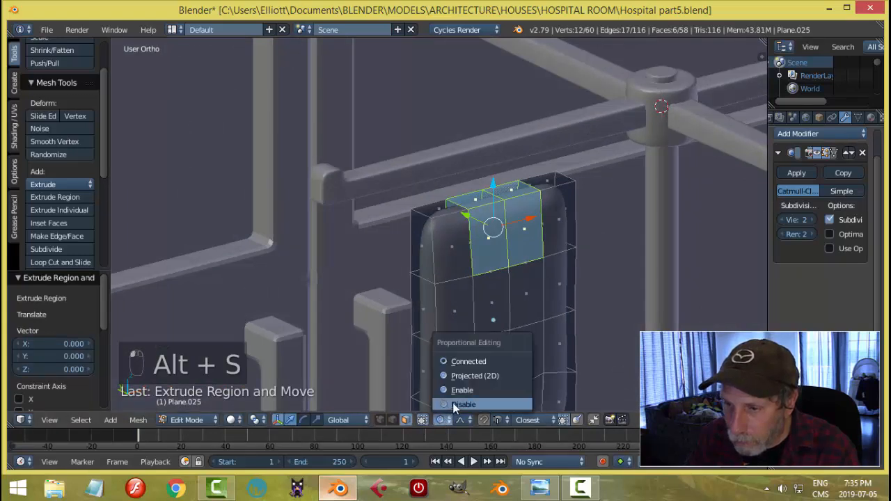
pyautogui.click(452, 403)
pyautogui.hotkey('alt', 's')
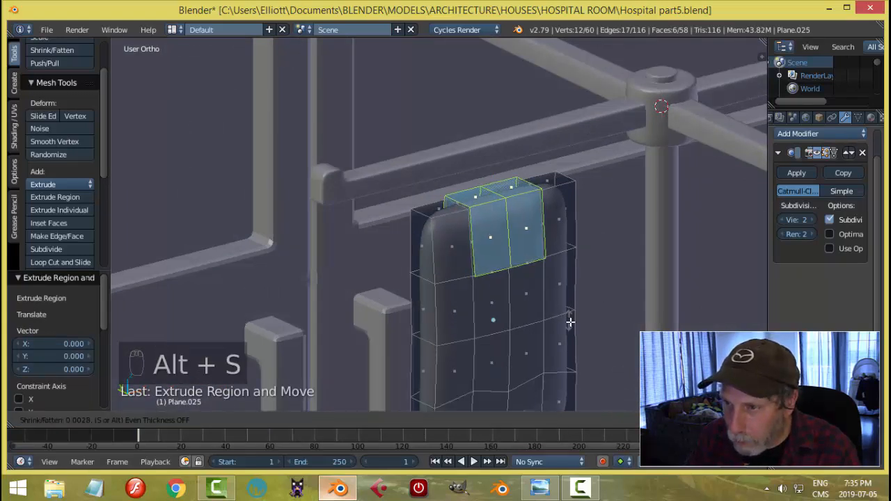
# Step: Set the thickness of the raised flap over the bag's top with a shrink/fatten offset of -0.004
pyautogui.click(572, 326)
pyautogui.moveTo(587, 289); pyautogui.dragTo(553, 293, button='middle')
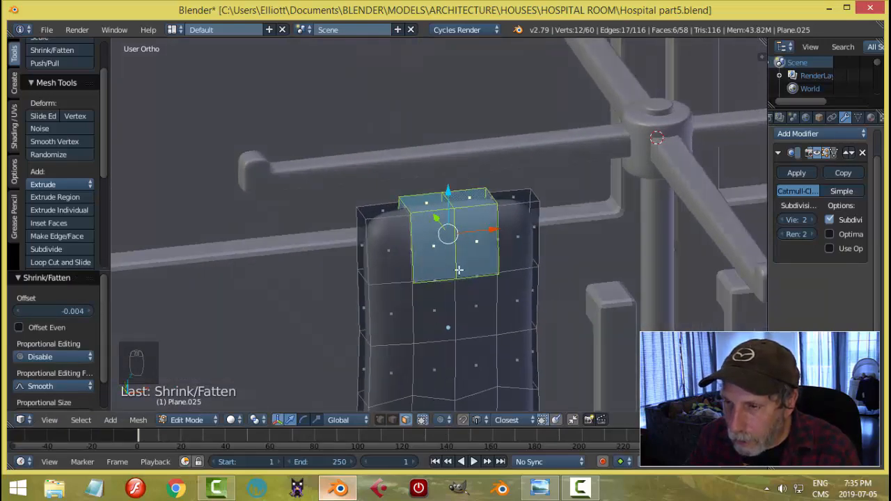
pyautogui.moveTo(431, 254); pyautogui.dragTo(463, 252, button='middle')
# Step: Add a horizontal loop cut around the bag and slide it down close to the flap's lower edge
pyautogui.moveTo(543, 277); pyautogui.dragTo(520, 254, button='middle')
pyautogui.hotkey('ctrl', 'r')
pyautogui.click(521, 255)
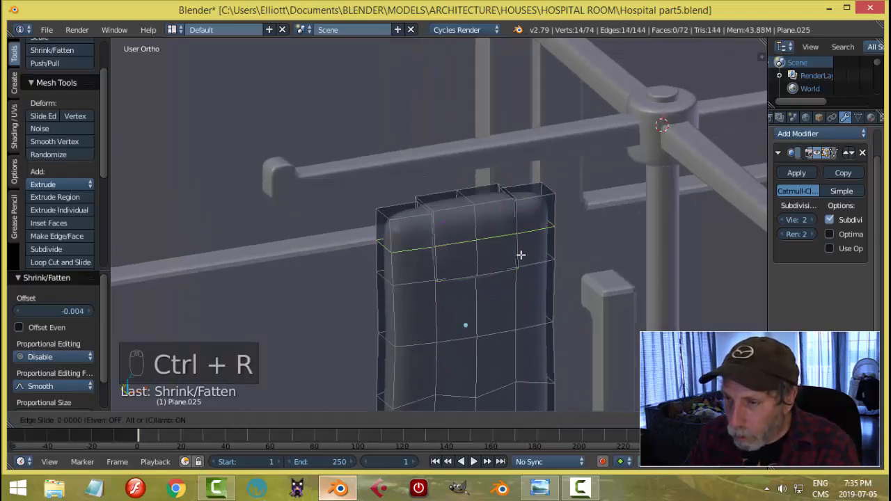
pyautogui.click(520, 278)
pyautogui.press('Tab')
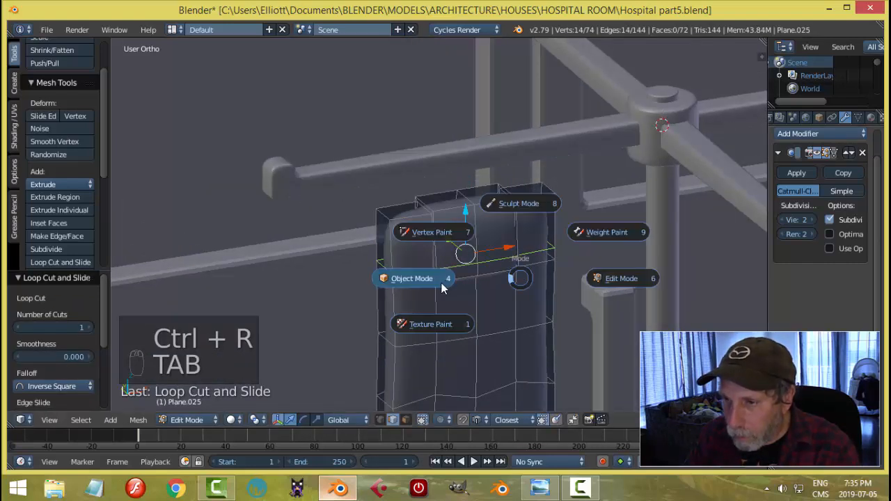
pyautogui.scroll(-3, 545, 278)
# Step: Add two vertical loop cuts around the bag, one close to each side edge of the flap
pyautogui.press('Tab')
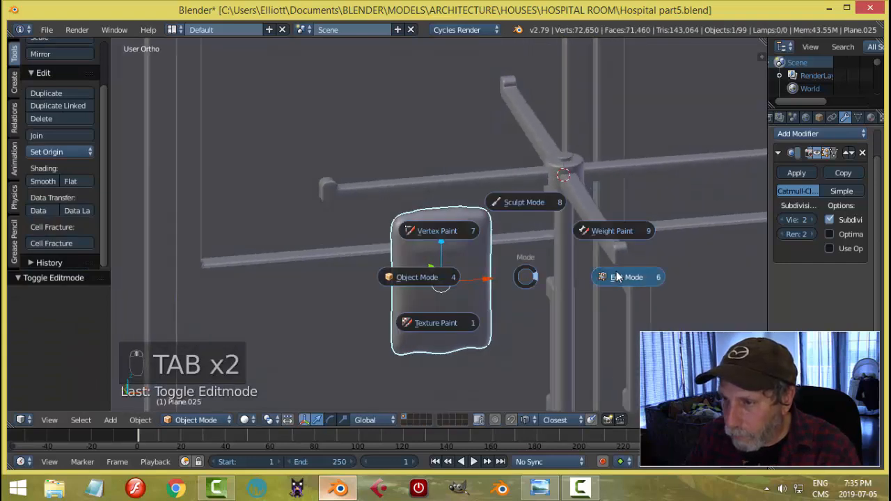
pyautogui.click(535, 278)
pyautogui.hotkey('ctrl', 'r')
pyautogui.click(428, 217)
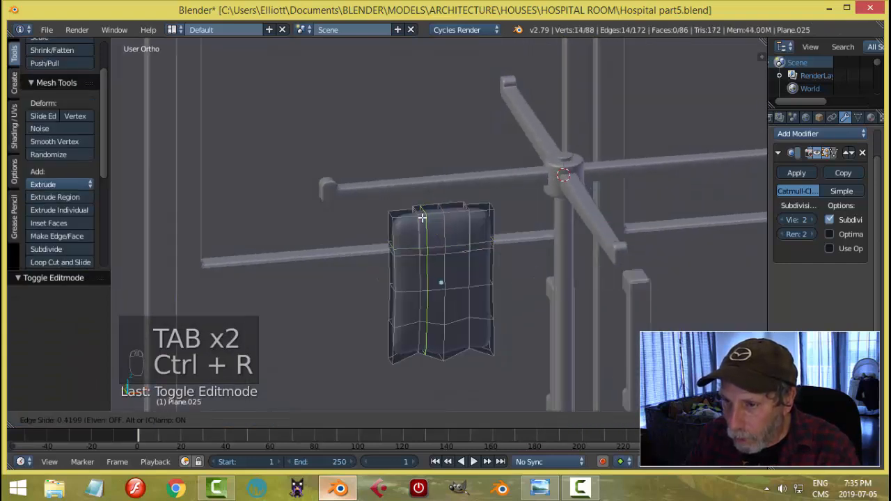
pyautogui.click(422, 217)
pyautogui.hotkey('ctrl', 'r')
pyautogui.click(461, 213)
pyautogui.click(484, 226)
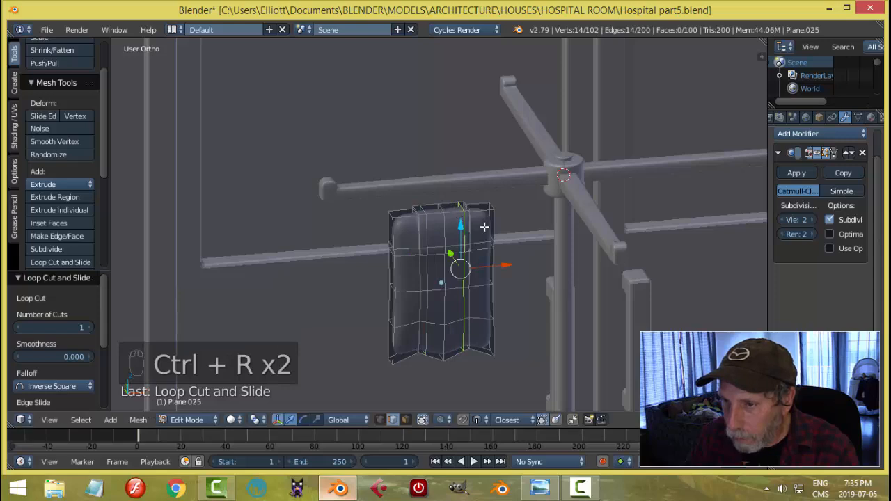
pyautogui.press('a')
pyautogui.press('Tab')
pyautogui.click(418, 236)
pyautogui.scroll(-1, 496, 264)
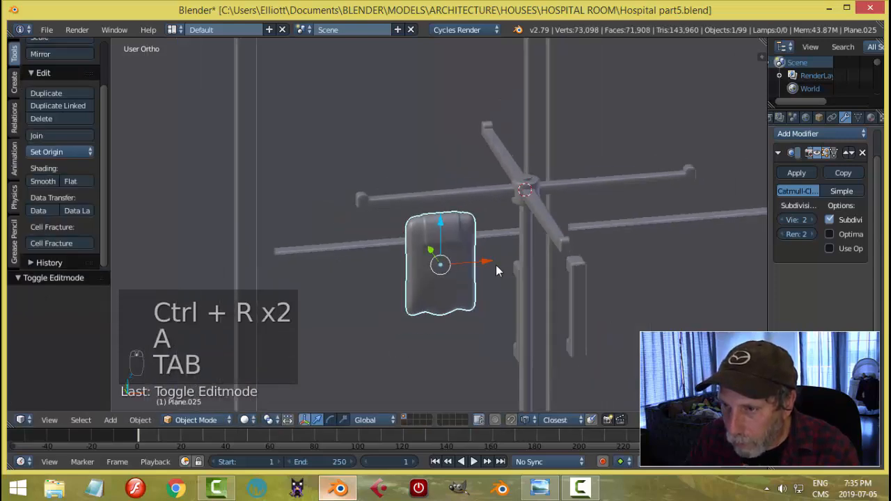
# Step: Add a loop cut around the flap's narrow raised border, with the subdivision preview turned off in edit mode while cutting
pyautogui.press('a')
pyautogui.moveTo(497, 266); pyautogui.dragTo(603, 228, button='middle')
pyautogui.scroll(2, 468, 256)
pyautogui.rightClick(470, 256)
pyautogui.press('Tab')
pyautogui.click(819, 152)
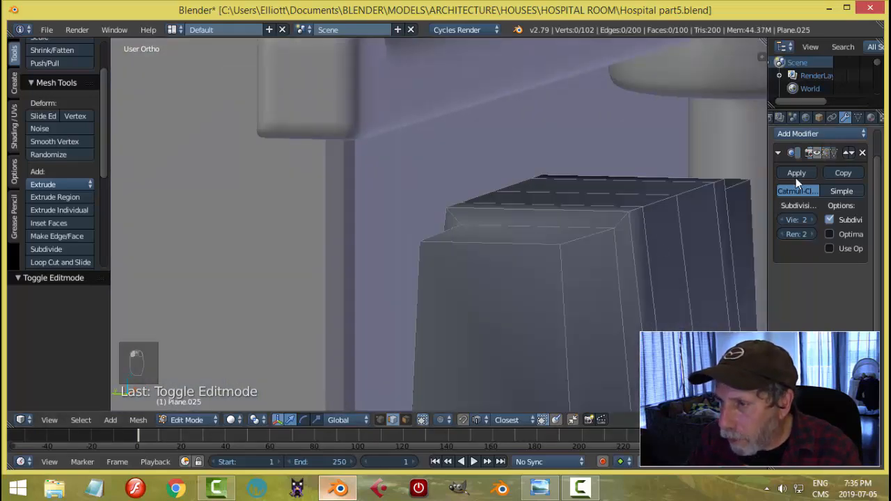
pyautogui.hotkey('ctrl', 'r')
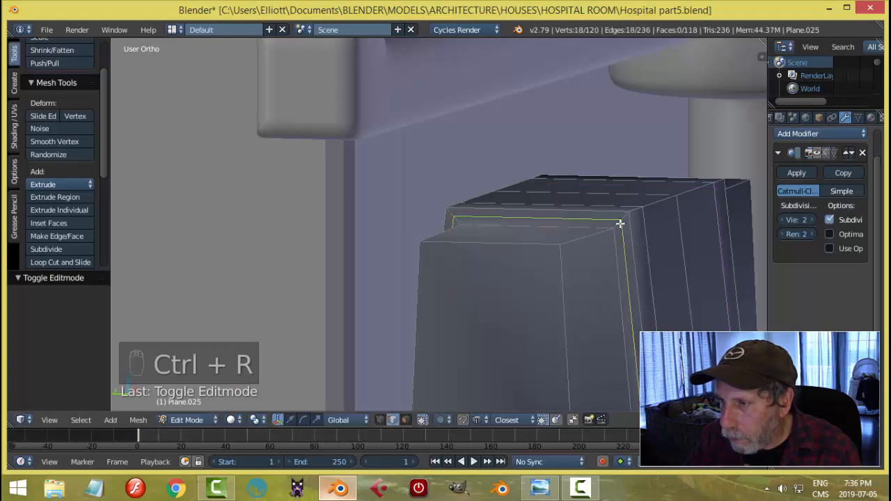
pyautogui.click(619, 226)
pyautogui.click(619, 227)
pyautogui.press('Tab')
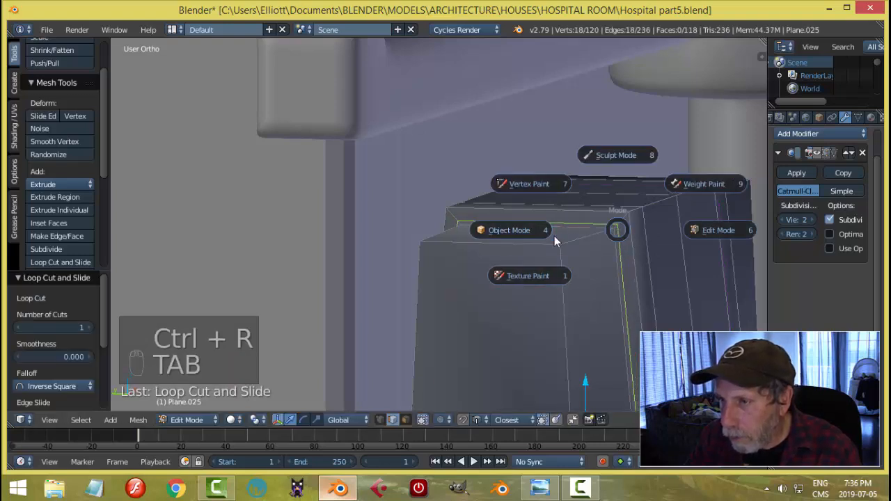
pyautogui.click(819, 154)
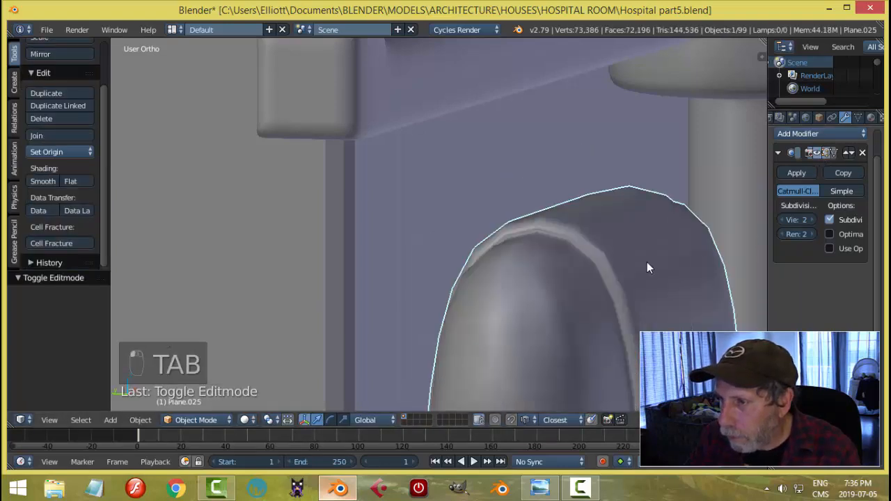
# Step: Snap the 3D cursor to the middle edge on top of the bag's flap, then return to Object Mode
pyautogui.scroll(-6, 644, 263)
pyautogui.press('a')
pyautogui.press('a')
pyautogui.moveTo(610, 276); pyautogui.dragTo(468, 263, button='middle')
pyautogui.scroll(-2, 503, 291)
pyautogui.scroll(2, 460, 288)
pyautogui.rightClick(468, 263)
pyautogui.press('Tab')
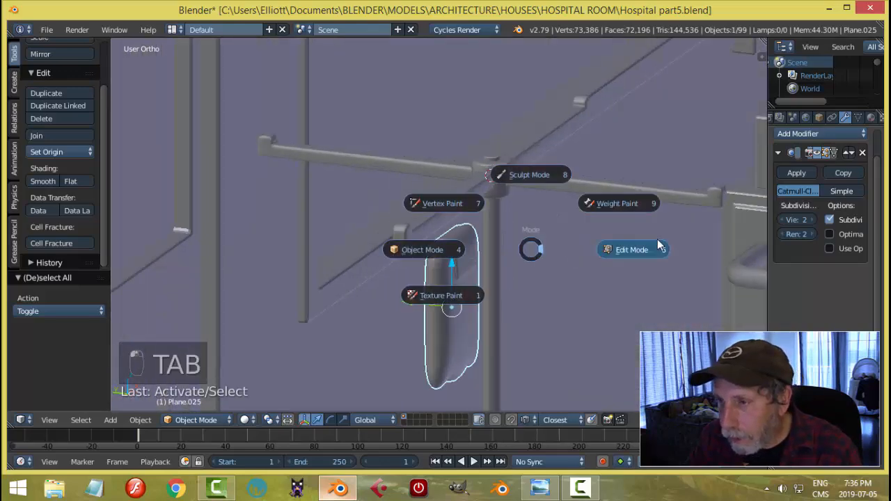
pyautogui.click(657, 239)
pyautogui.scroll(2, 472, 236)
pyautogui.press('a')
pyautogui.rightClick(463, 233)
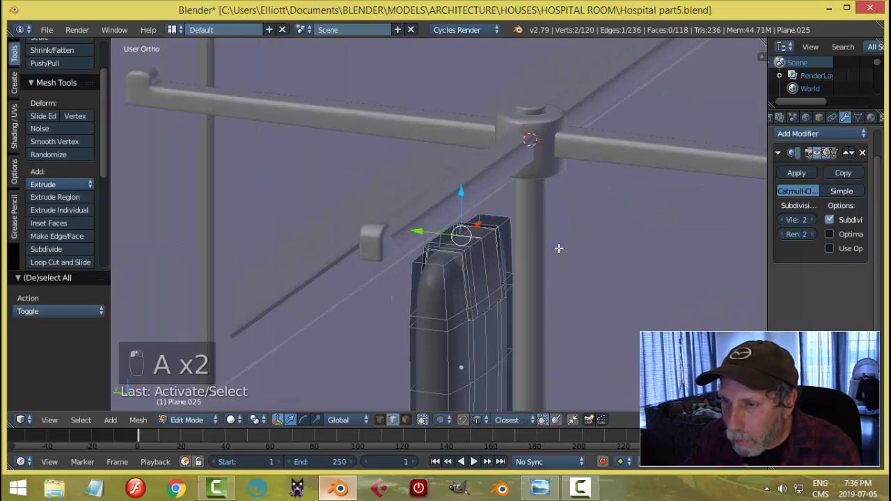
pyautogui.moveTo(559, 248); pyautogui.dragTo(553, 261, button='middle')
pyautogui.hotkey('shift', 's')
pyautogui.click(552, 259)
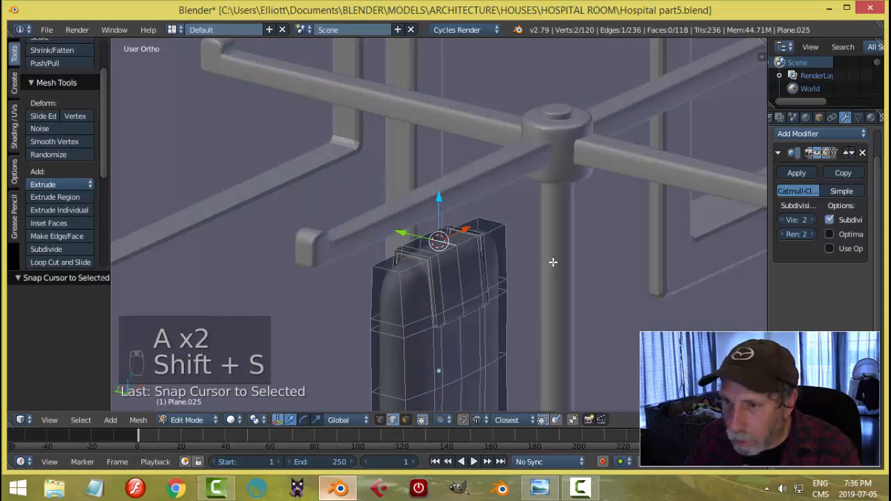
pyautogui.press('a')
pyautogui.press('Tab')
pyautogui.click(454, 264)
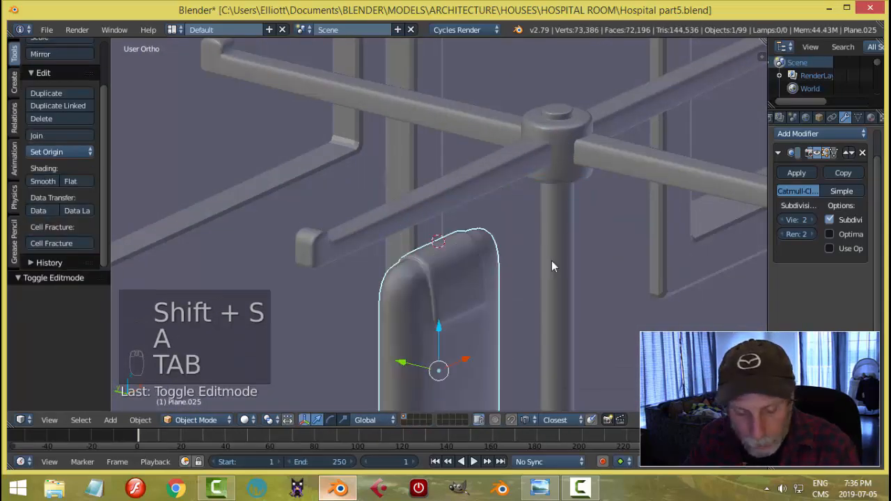
# Step: Add a plane at the 3D cursor and scale its mesh to 0.021 so it sits just above the bag
pyautogui.hotkey('shift', 'a')
pyautogui.moveTo(551, 261)
pyautogui.click(600, 262)
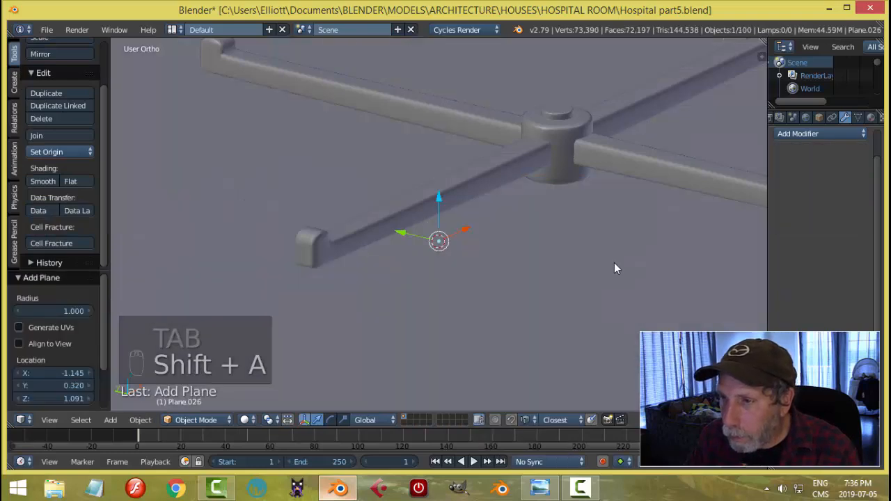
pyautogui.press('Tab')
pyautogui.click(714, 263)
pyautogui.press('s')
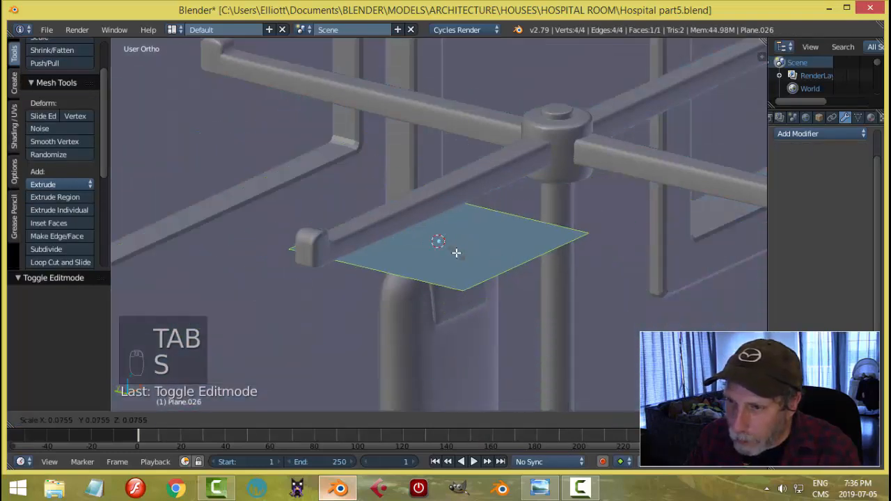
pyautogui.click(442, 245)
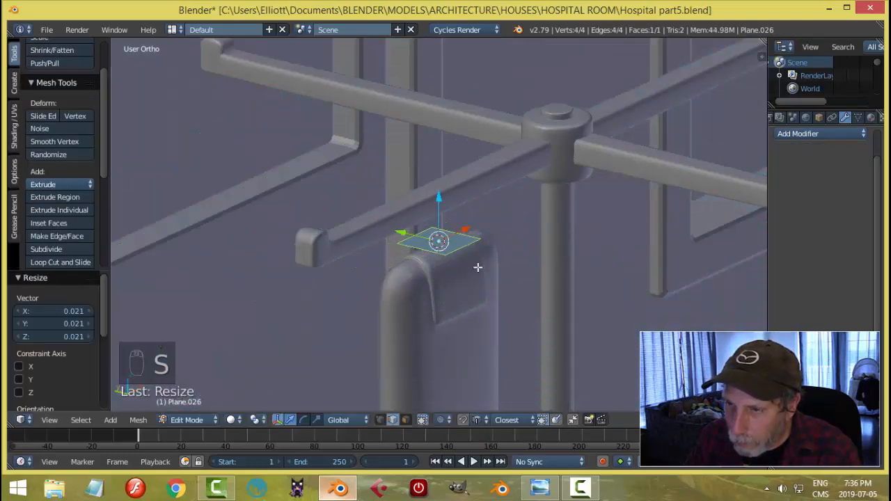
# Step: Divide the small plane into three strips with two loop cuts across its Y direction
pyautogui.moveTo(477, 264); pyautogui.dragTo(524, 251, button='middle')
pyautogui.scroll(2, 524, 251)
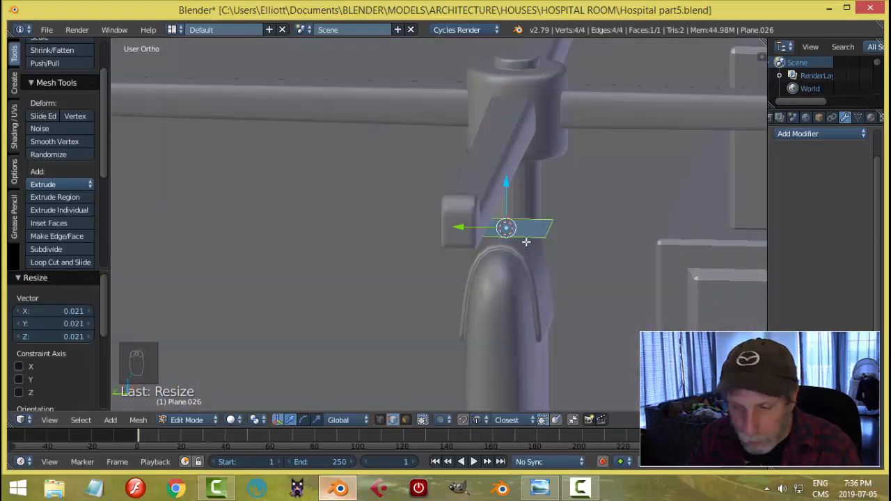
pyautogui.hotkey('ctrl', 'r')
pyautogui.click(526, 242)
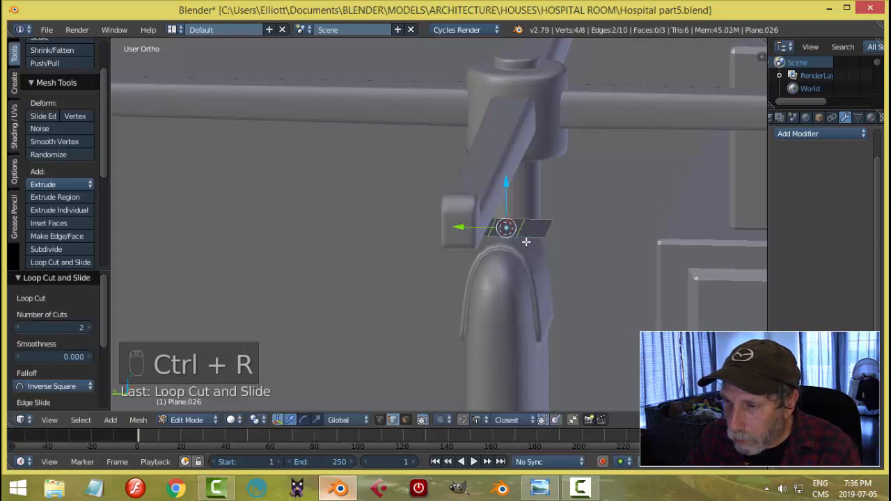
# Step: Raise the plane's middle face 0.043 along Z to form a strap over the stand's arm
pyautogui.press('a')
pyautogui.hotkey('ctrl', 'Tab')
pyautogui.click(506, 232)
pyautogui.rightClick(512, 229)
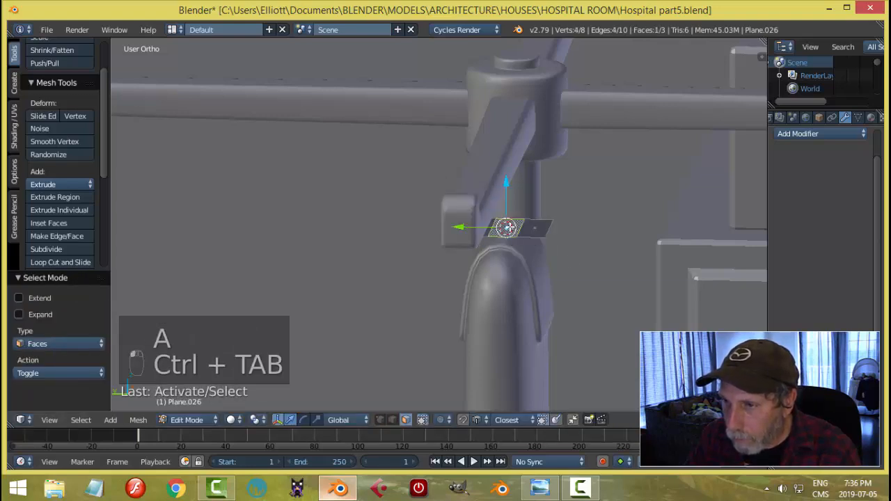
pyautogui.moveTo(512, 230); pyautogui.dragTo(479, 202, button='middle')
pyautogui.moveTo(480, 171); pyautogui.dragTo(479, 131)
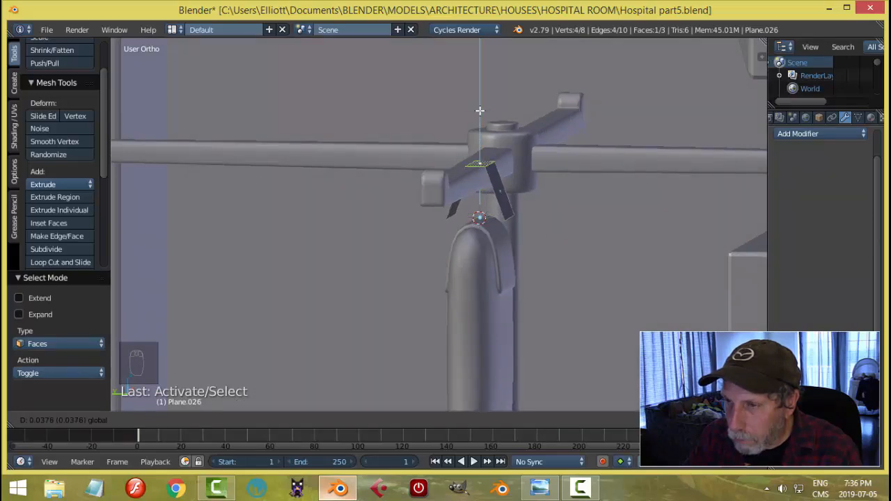
pyautogui.moveTo(479, 112); pyautogui.dragTo(480, 111)
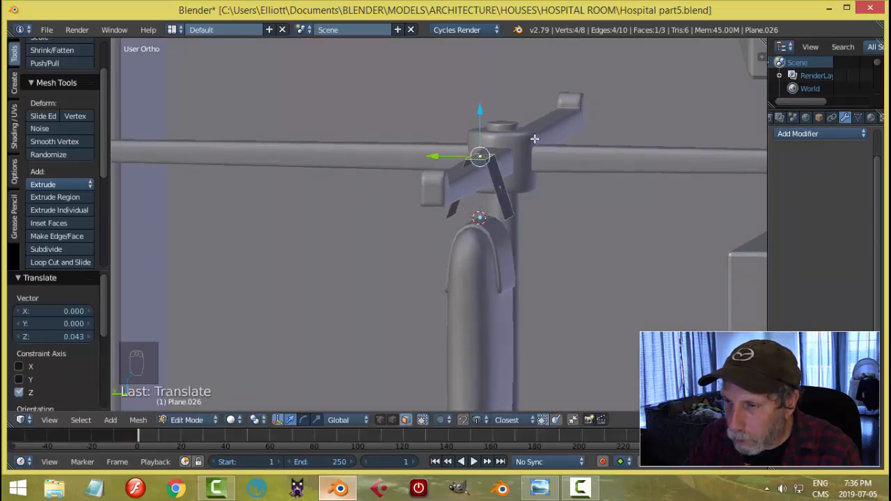
# Step: Move the whole strap along Y so that it straddles the stand's arm
pyautogui.press('a')
pyautogui.moveTo(534, 139); pyautogui.dragTo(577, 169, button='middle')
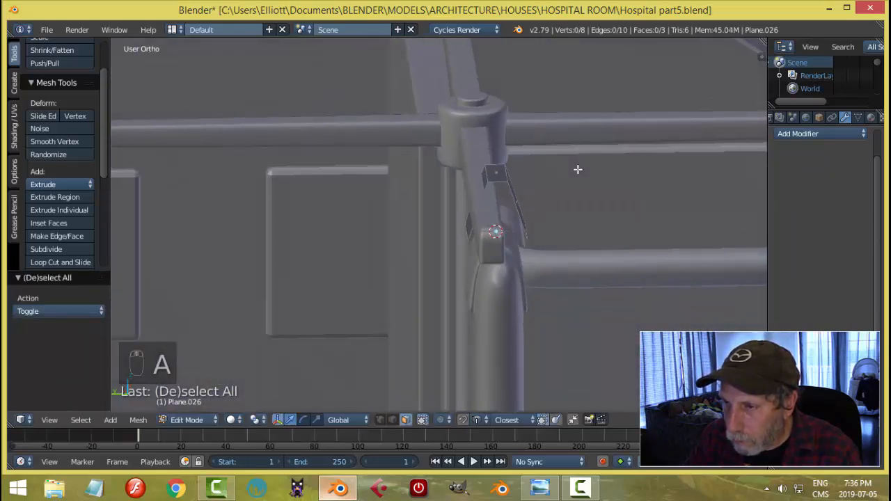
pyautogui.moveTo(553, 246); pyautogui.dragTo(533, 239, button='middle')
pyautogui.press('a')
pyautogui.moveTo(452, 207); pyautogui.dragTo(421, 208)
pyautogui.moveTo(481, 224); pyautogui.dragTo(521, 211, button='middle')
pyautogui.press('a')
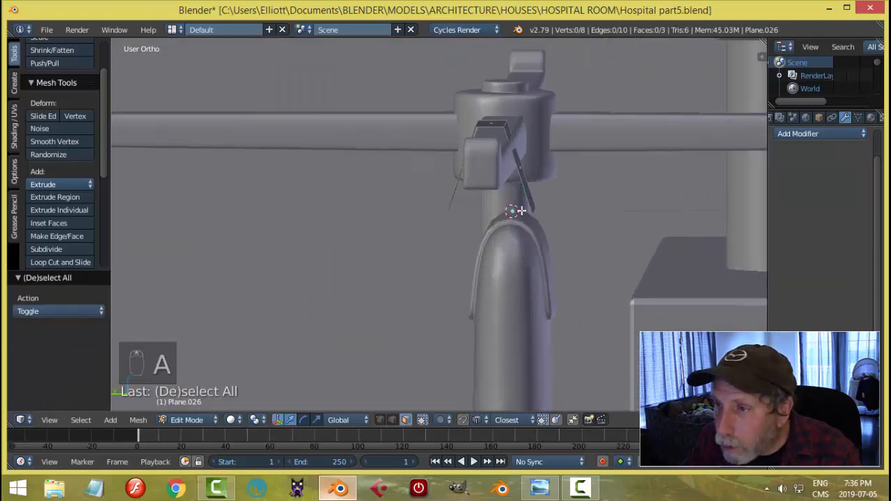
# Step: Widen the strap's top face along Y by a factor of about 1.56
pyautogui.rightClick(501, 125)
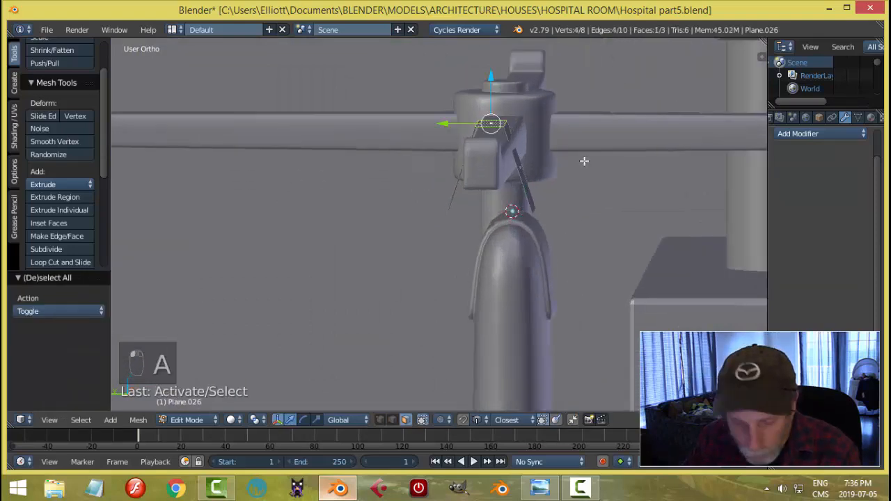
pyautogui.press('s')
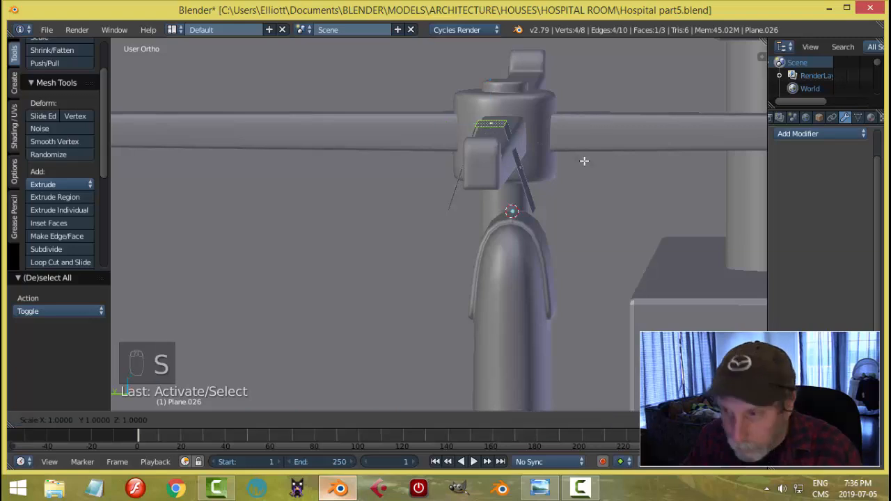
pyautogui.press('y')
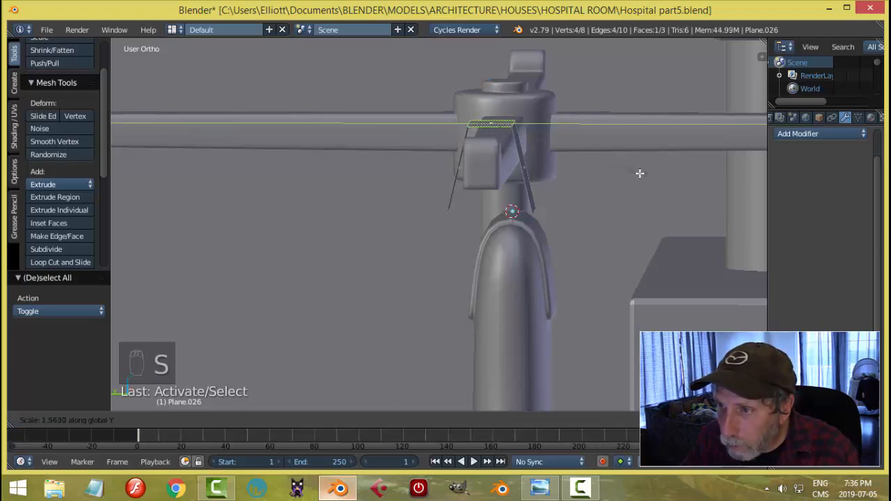
pyautogui.click(639, 173)
pyautogui.press('a')
# Step: Select the strap's two bottom edges in edge mode and scale them to 0.709 along Y
pyautogui.moveTo(636, 173); pyautogui.dragTo(571, 251, button='middle')
pyautogui.hotkey('ctrl', 'Tab')
pyautogui.click(550, 197)
pyautogui.press('a')
pyautogui.rightClick(511, 211)
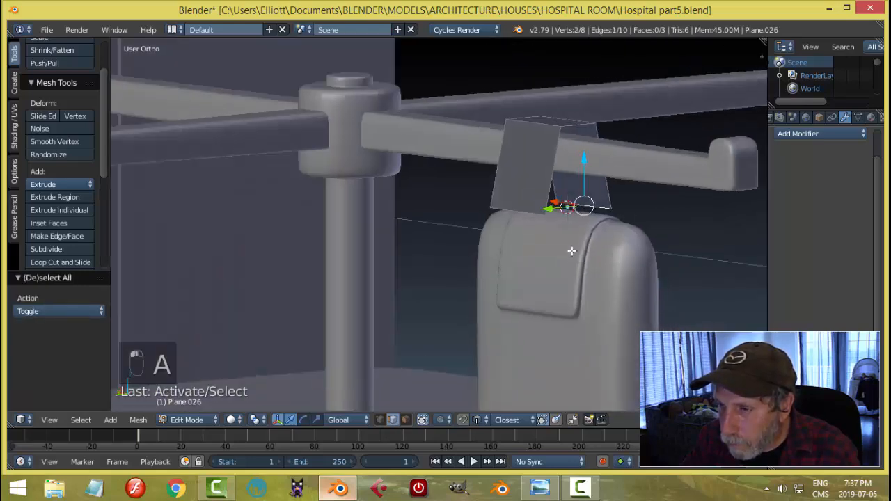
pyautogui.keyDown('shift'); pyautogui.rightClick(511, 211); pyautogui.keyUp('shift')
pyautogui.moveTo(511, 211); pyautogui.dragTo(601, 251, button='middle')
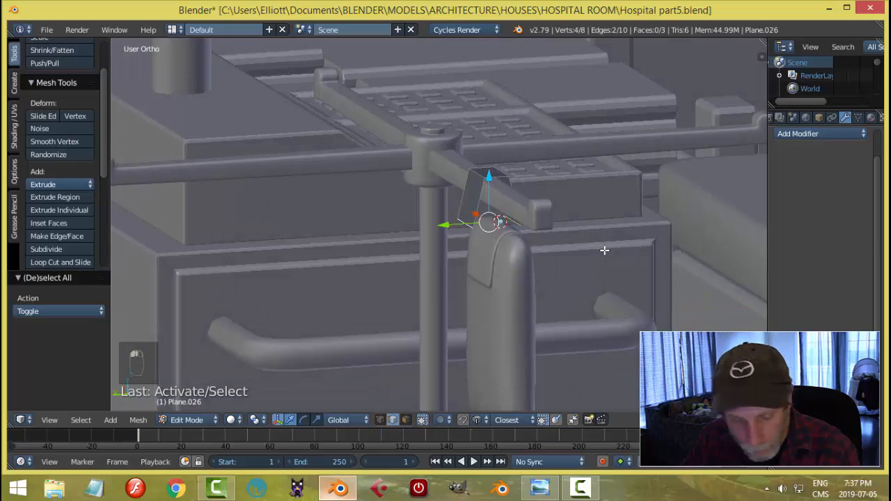
pyautogui.press('s')
pyautogui.press('y')
pyautogui.click(569, 252)
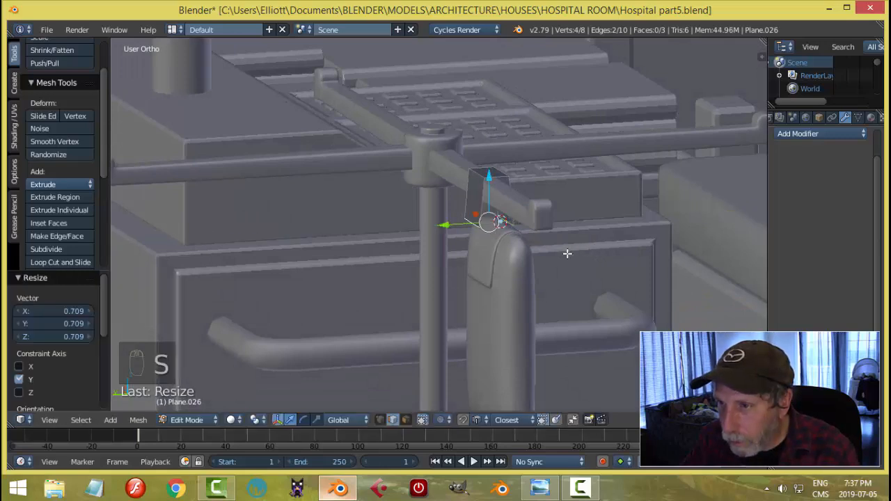
# Step: Try to thicken the strap by extruding all its faces and offsetting them with Shrink/Fatten
pyautogui.moveTo(566, 253); pyautogui.dragTo(550, 259, button='middle')
pyautogui.press('a')
pyautogui.press('a')
pyautogui.press('a')
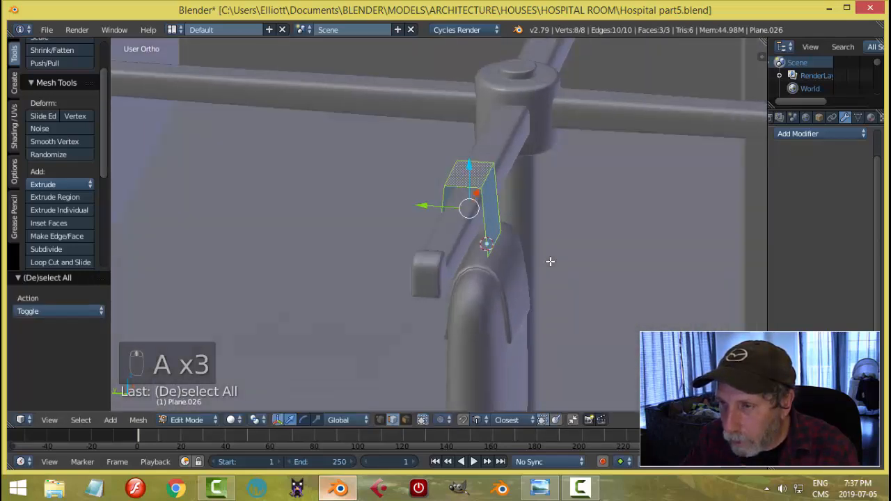
pyautogui.press('e')
pyautogui.hotkey('alt', 's')
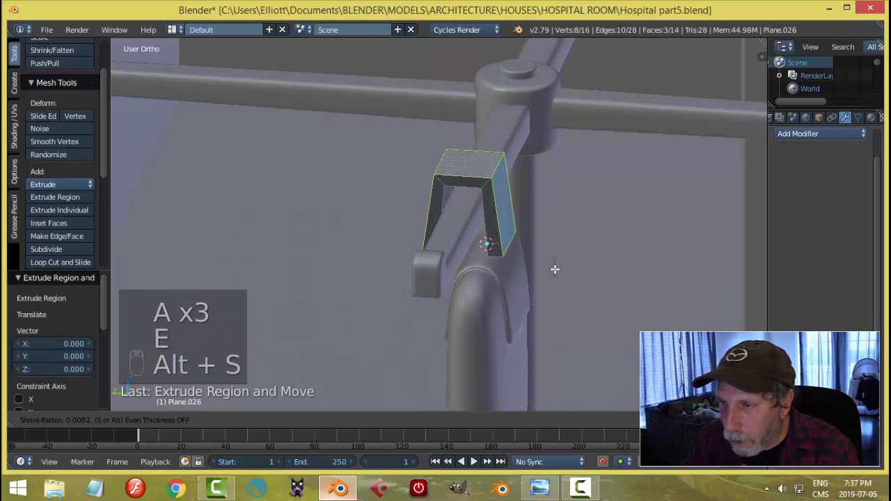
pyautogui.rightClick(555, 269)
pyautogui.press('Tab')
pyautogui.click(490, 273)
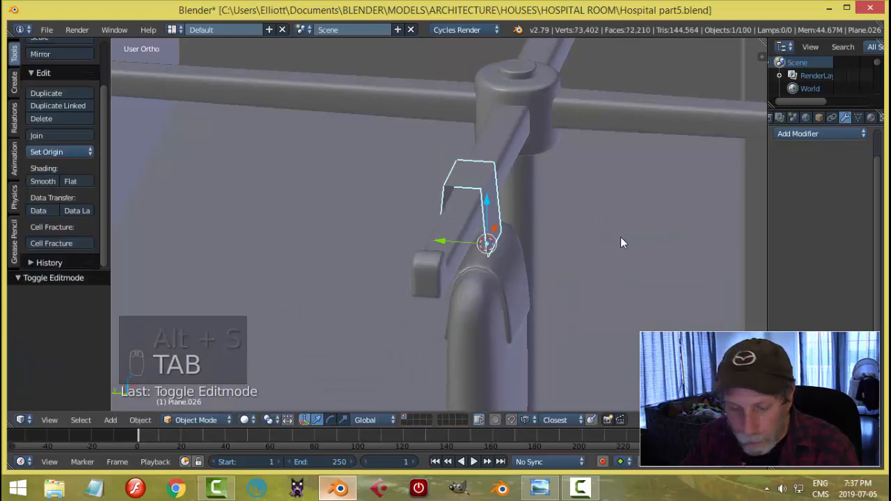
pyautogui.press('Tab')
pyautogui.rightClick(732, 234)
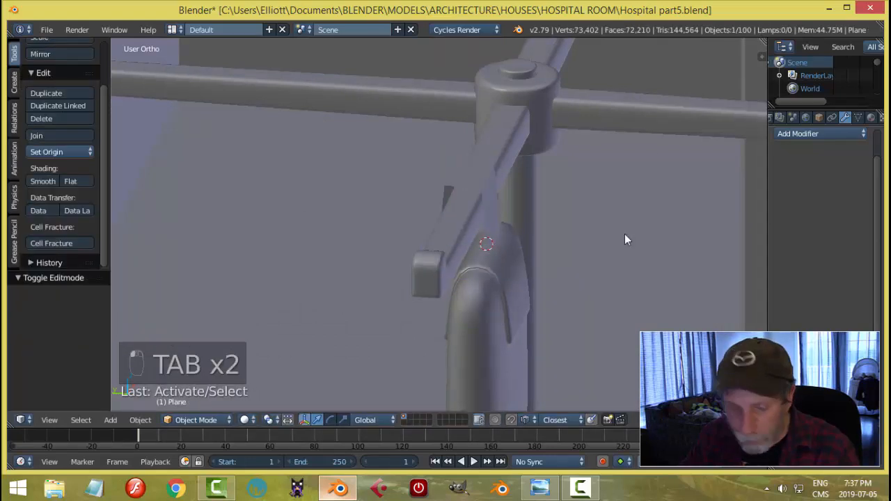
# Step: Remove the doubled vertices from the whole strap mesh
pyautogui.rightClick(487, 188)
pyautogui.press('Tab')
pyautogui.click(673, 200)
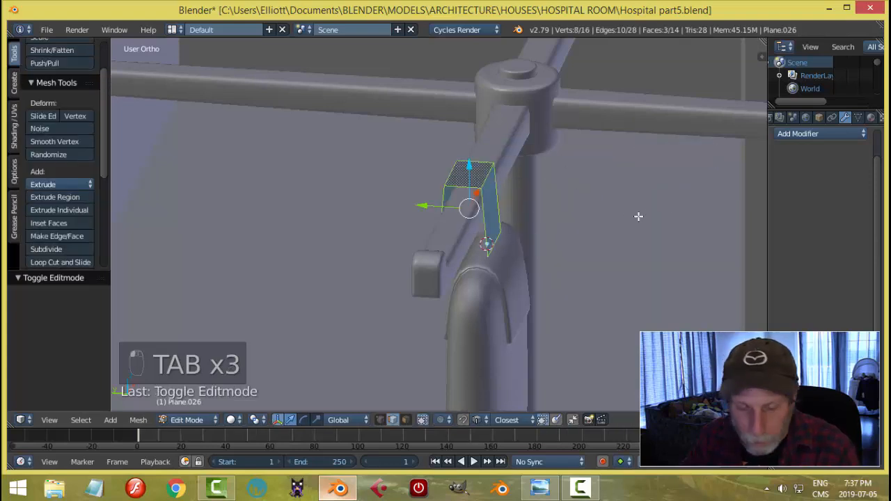
pyautogui.press('a')
pyautogui.press('a')
pyautogui.press('a')
pyautogui.press('a')
pyautogui.press('a')
pyautogui.press('a')
pyautogui.press('w')
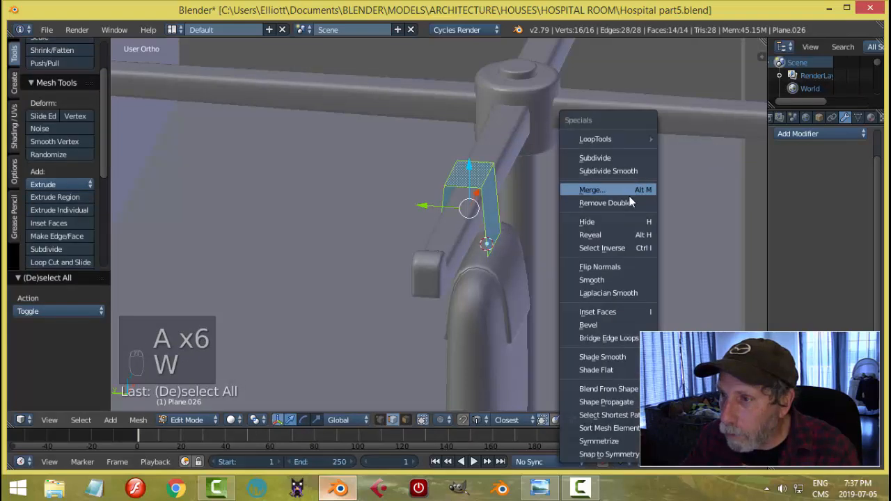
pyautogui.click(628, 202)
pyautogui.press('a')
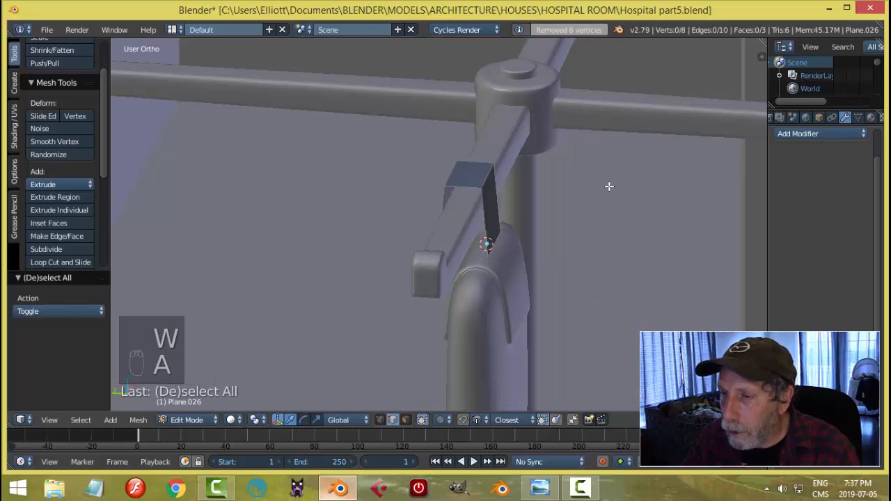
pyautogui.press('Tab')
pyautogui.click(519, 188)
pyautogui.moveTo(631, 204); pyautogui.dragTo(613, 199, button='middle')
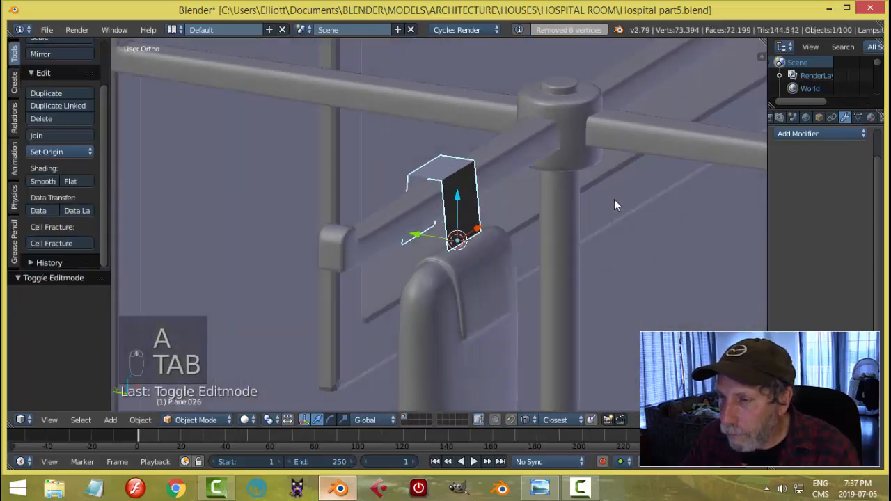
# Step: Make the normals of all the strap's faces consistent
pyautogui.press('Tab')
pyautogui.click(703, 199)
pyautogui.press('a')
pyautogui.press('a')
pyautogui.press('a')
pyautogui.hotkey('ctrl', 'n')
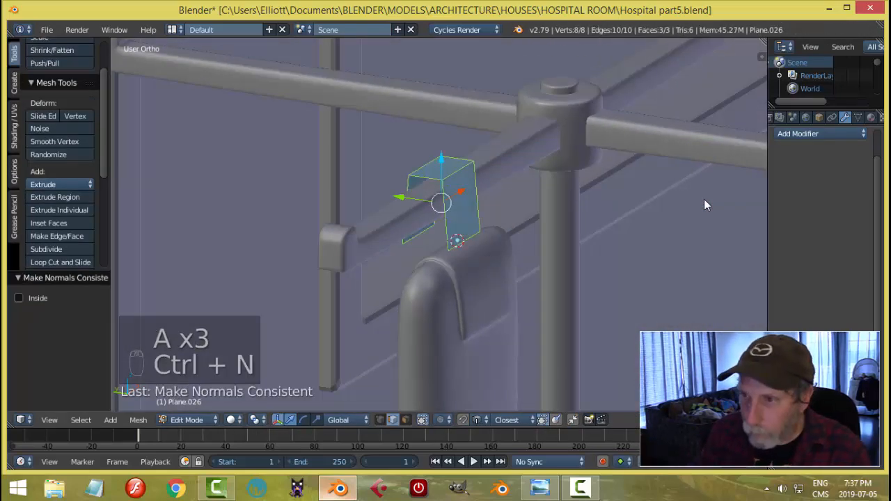
pyautogui.press('Tab')
pyautogui.click(627, 201)
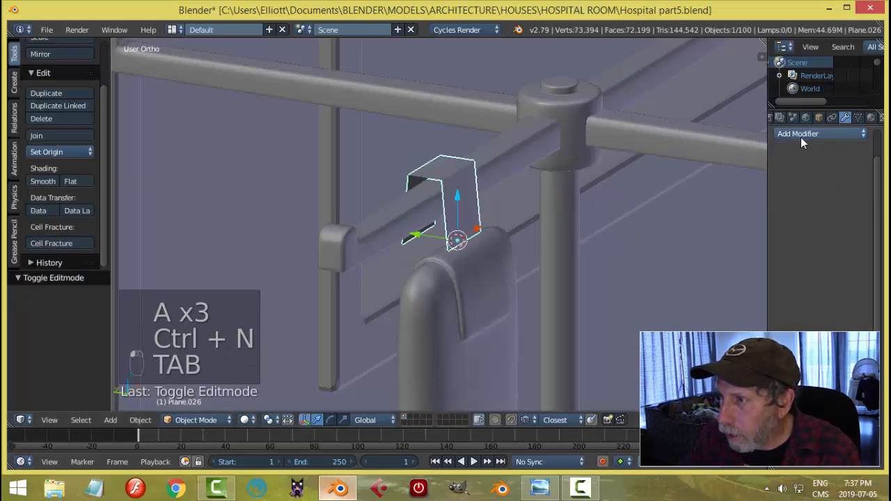
# Step: Add a Solidify modifier to the strap with a thickness of -0.006 and Even Thickness enabled
pyautogui.click(800, 137)
pyautogui.click(598, 335)
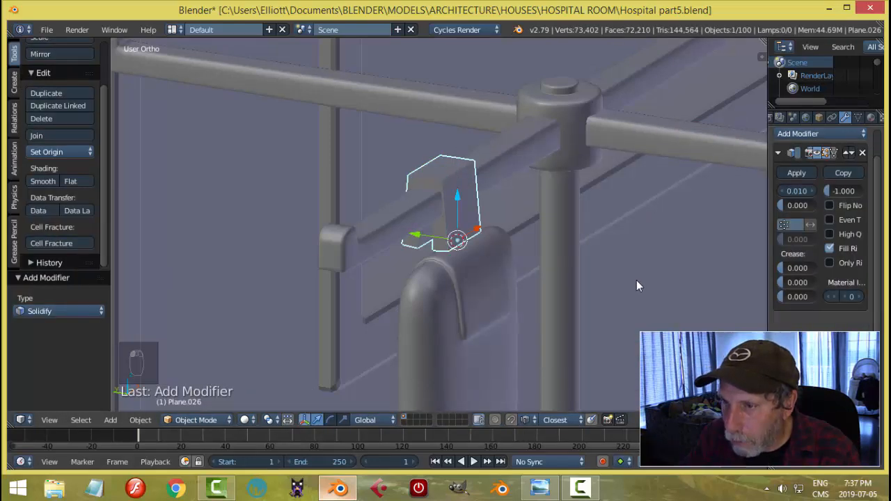
pyautogui.moveTo(638, 286); pyautogui.dragTo(660, 276, button='middle')
pyautogui.moveTo(805, 186); pyautogui.dragTo(793, 186)
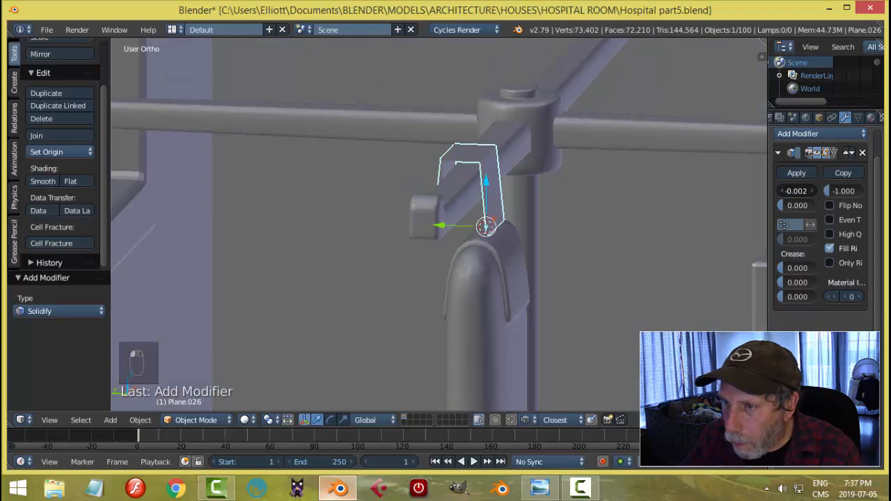
pyautogui.click(846, 221)
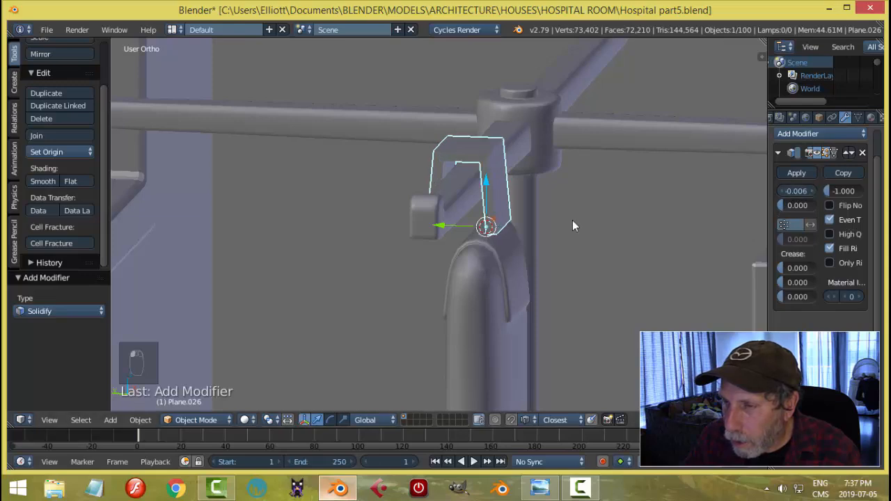
pyautogui.press('a')
pyautogui.moveTo(572, 220); pyautogui.dragTo(589, 216, button='middle')
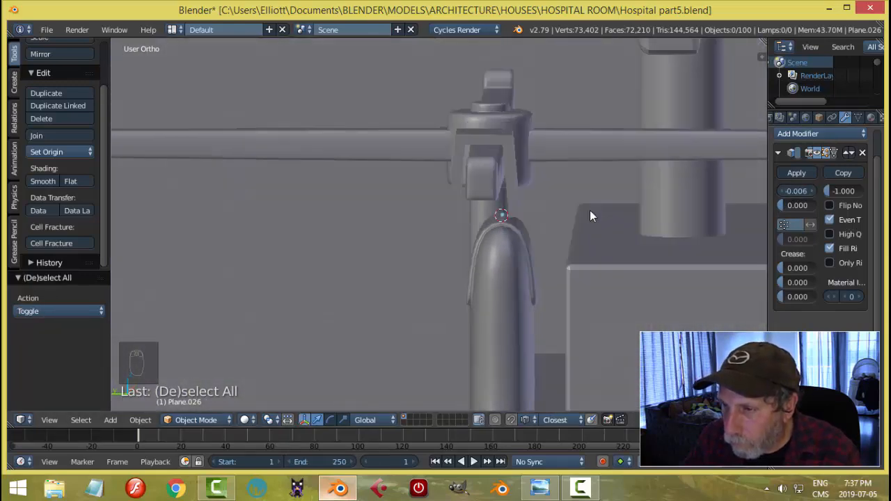
# Step: In the left side view, raise the IV bag and shift it along Y so that it sits centred under the strap
pyautogui.rightClick(507, 262)
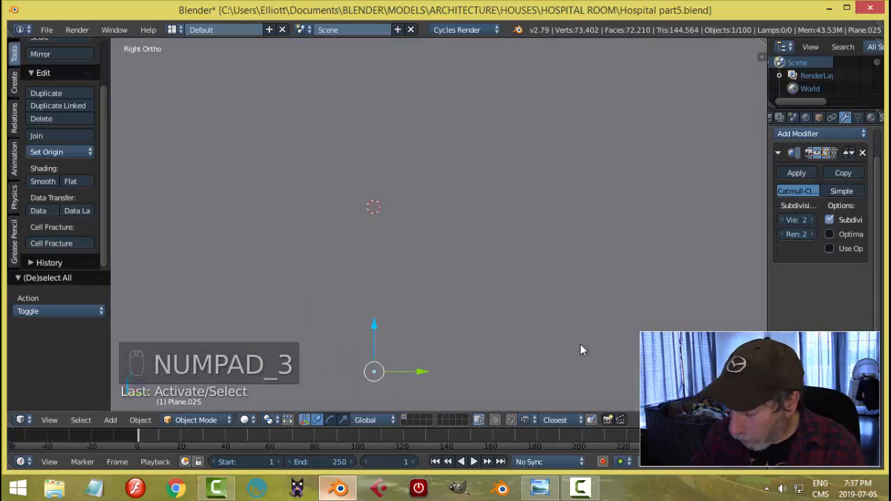
pyautogui.press('ctrl+KP_3')
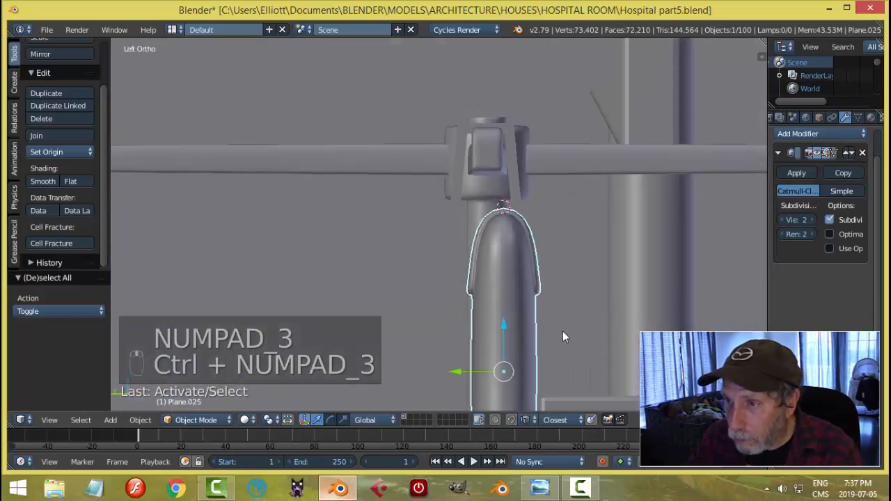
pyautogui.press('g')
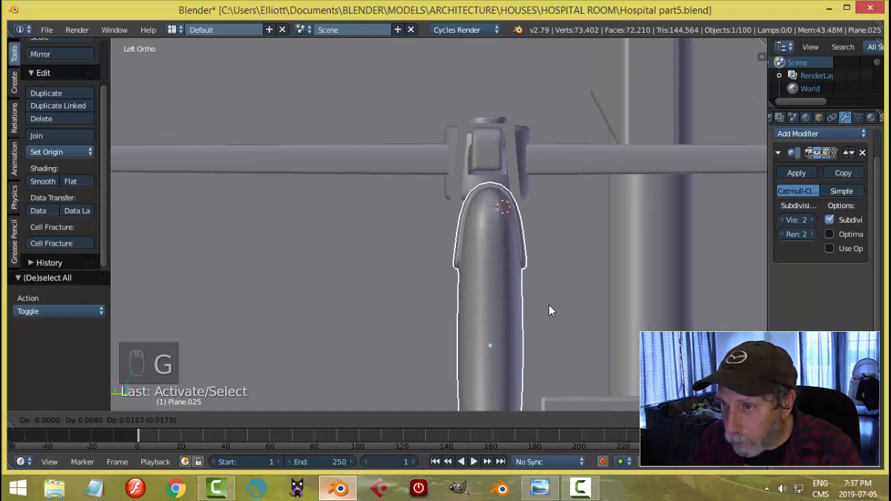
pyautogui.click(546, 306)
pyautogui.press('a')
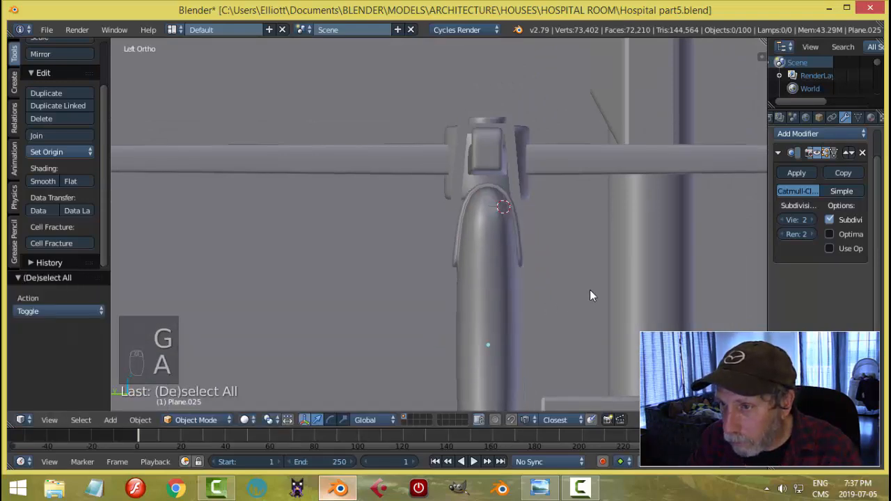
pyautogui.moveTo(590, 296); pyautogui.dragTo(408, 216, button='middle')
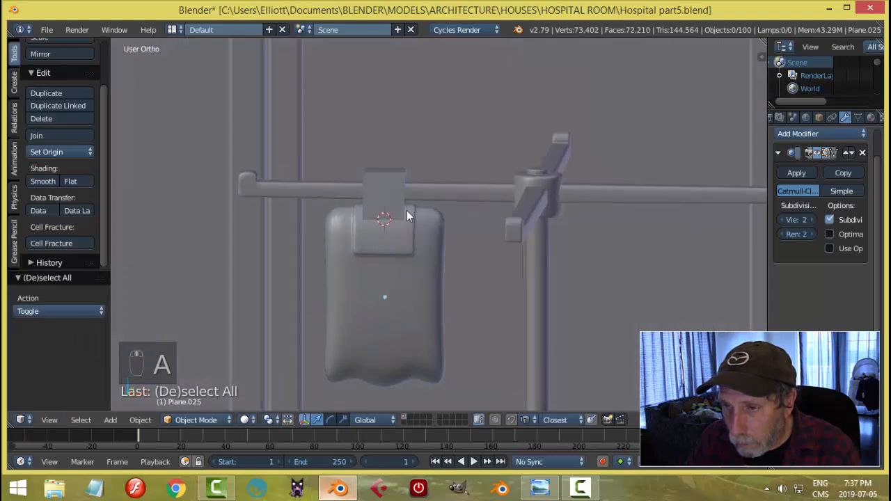
# Step: Narrow the strap by scaling it down along X
pyautogui.rightClick(404, 224)
pyautogui.moveTo(399, 249); pyautogui.dragTo(431, 252, button='middle')
pyautogui.press('s')
pyautogui.press('x')
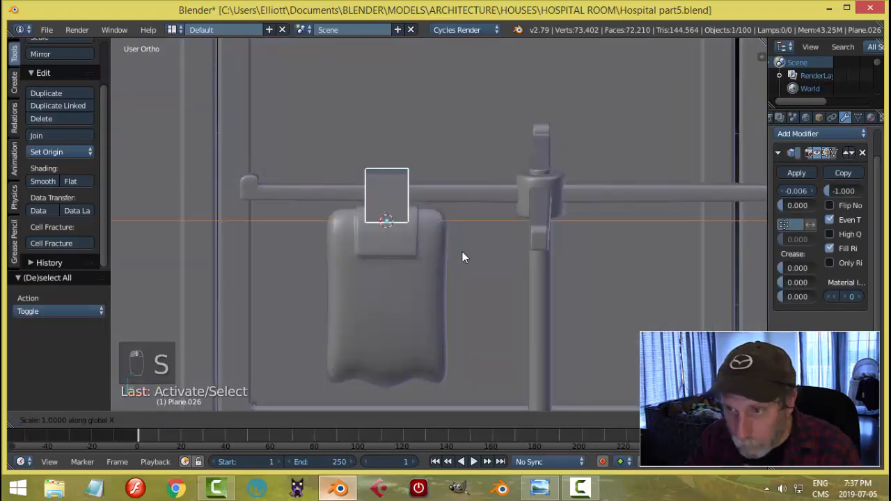
pyautogui.click(431, 245)
pyautogui.press('a')
pyautogui.moveTo(450, 240); pyautogui.dragTo(442, 217, button='middle')
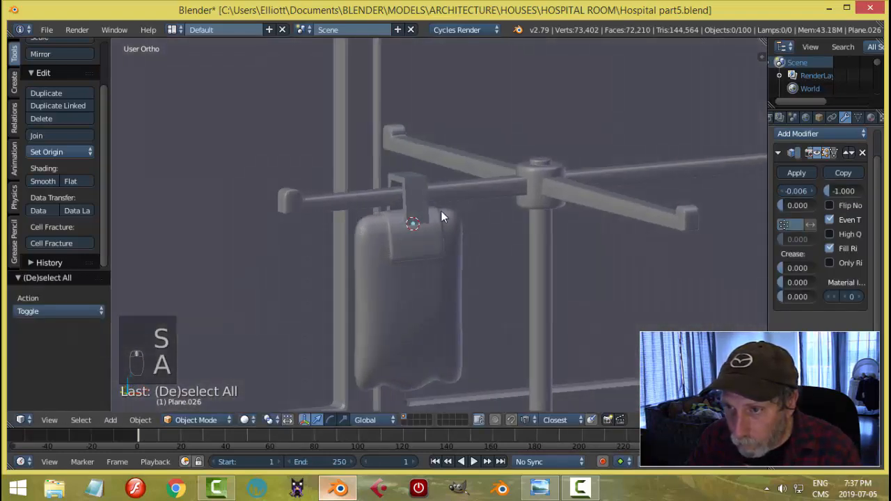
# Step: Lower the strap slightly along Z on the stand's arm
pyautogui.rightClick(419, 180)
pyautogui.press('g')
pyautogui.press('z')
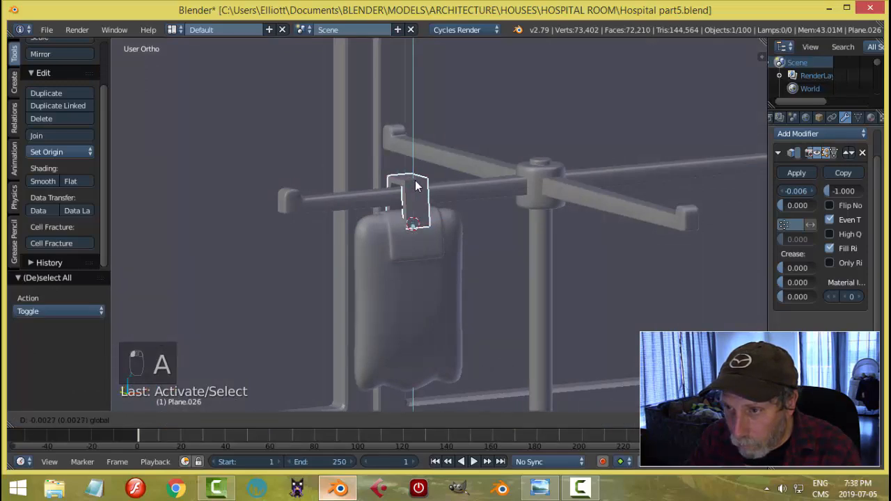
pyautogui.click(461, 197)
pyautogui.press('a')
# Step: Apply the strap's Solidify modifier
pyautogui.moveTo(462, 198); pyautogui.dragTo(435, 237, button='middle')
pyautogui.rightClick(435, 237)
pyautogui.click(796, 172)
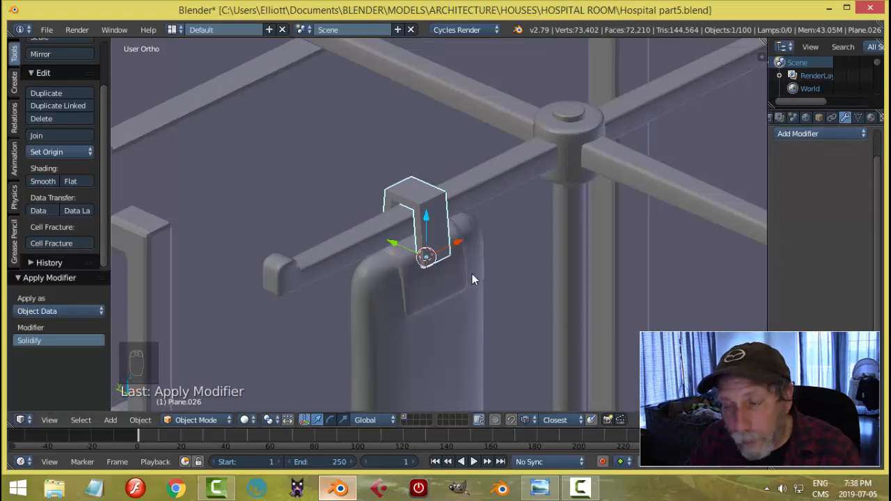
# Step: Link the modifiers of the Cube.002 object to the strap and set the strap's Bevel width to 0.003
pyautogui.scroll(-4, 540, 237)
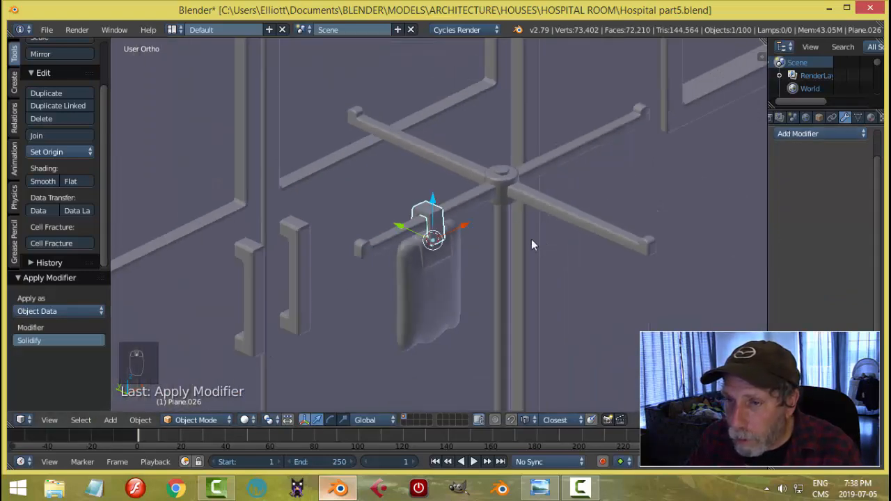
pyautogui.keyDown('shift'); pyautogui.rightClick(295, 250); pyautogui.keyUp('shift')
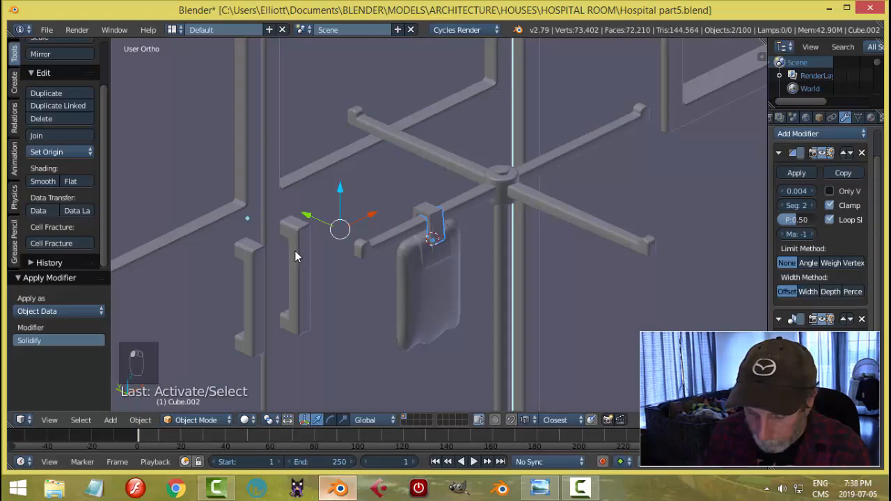
pyautogui.hotkey('ctrl', 'l')
pyautogui.click(279, 310)
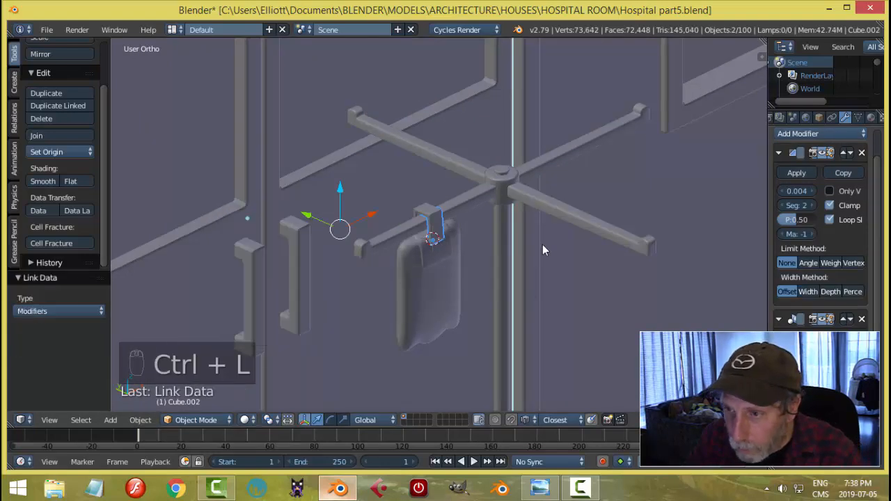
pyautogui.press('a')
pyautogui.scroll(3, 495, 256)
pyautogui.scroll(3, 494, 251)
pyautogui.keyDown('shift'); pyautogui.moveTo(491, 249); pyautogui.dragTo(477, 241, button='middle'); pyautogui.keyUp('shift')
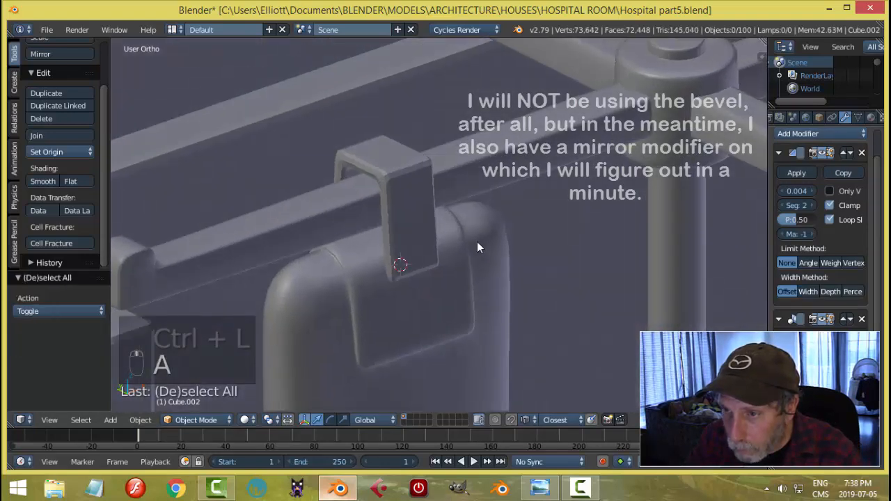
pyautogui.rightClick(426, 222)
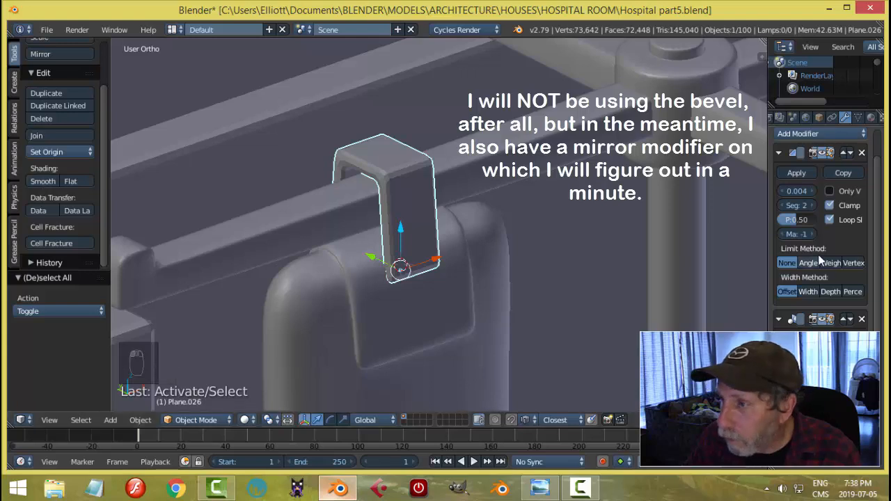
pyautogui.moveTo(803, 192)
pyautogui.mouseDown()
pyautogui.moveTo(792, 191)
pyautogui.moveTo(805, 191)
pyautogui.mouseUp()
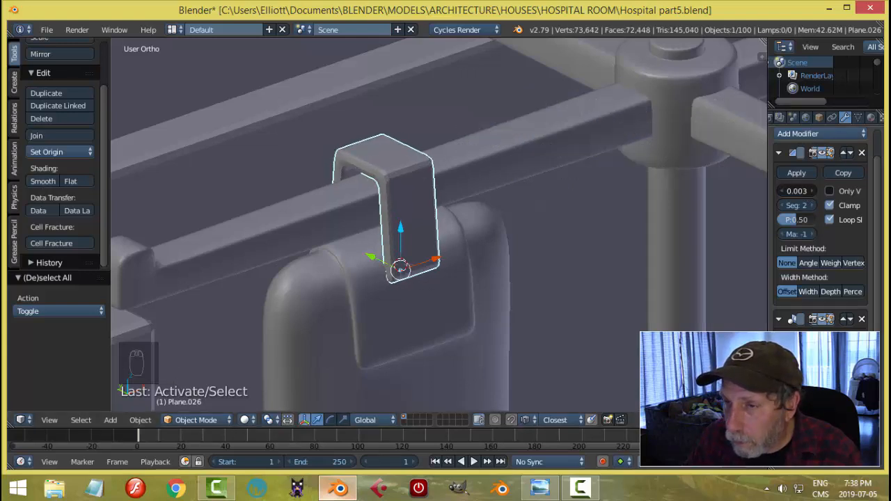
# Step: Try smooth shading with Auto Smooth on the strap and return it to flat shading
pyautogui.click(43, 182)
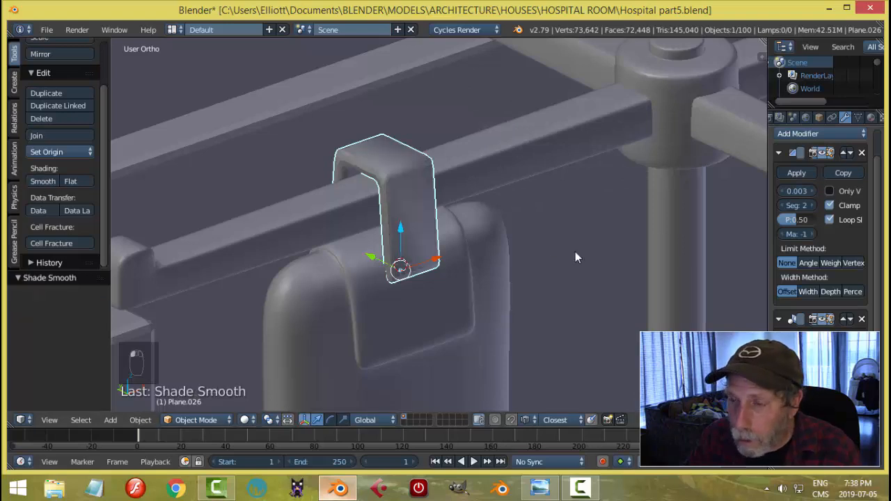
pyautogui.click(855, 117)
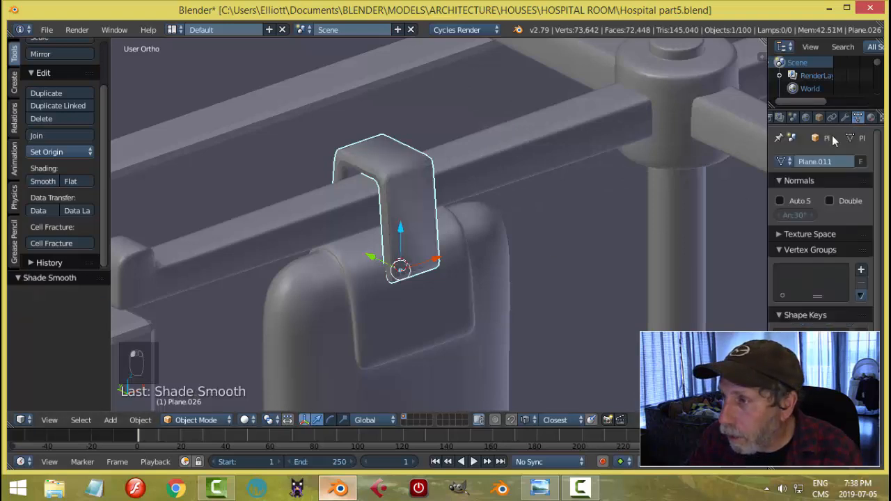
pyautogui.click(779, 201)
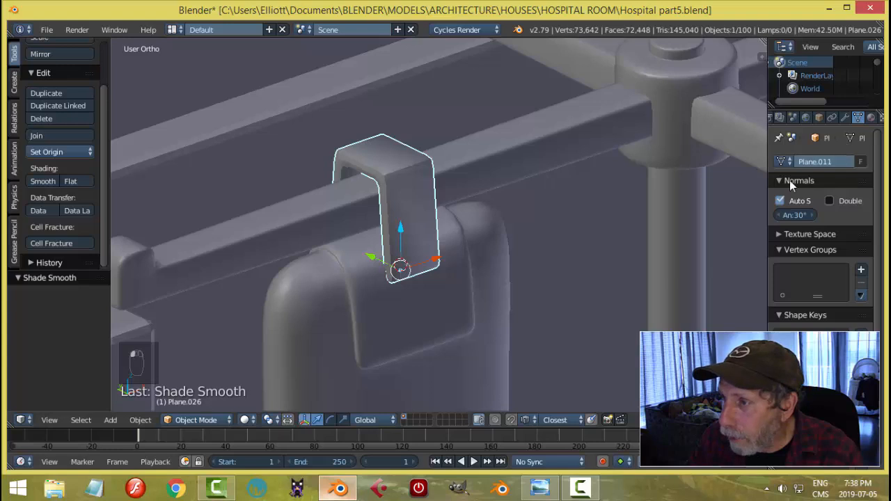
pyautogui.click(780, 200)
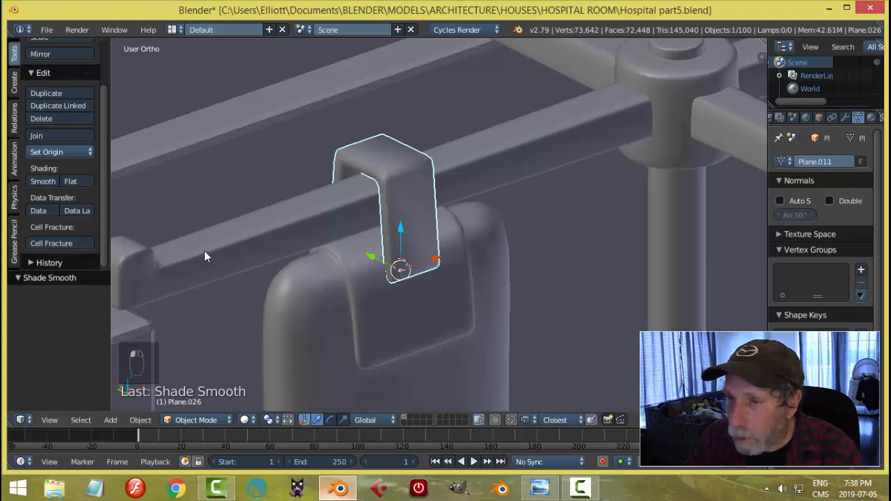
pyautogui.click(71, 181)
# Step: Examine from several angles how the strap fits around the stand's arm and over the bag's flap
pyautogui.press('a')
pyautogui.scroll(-5, 503, 242)
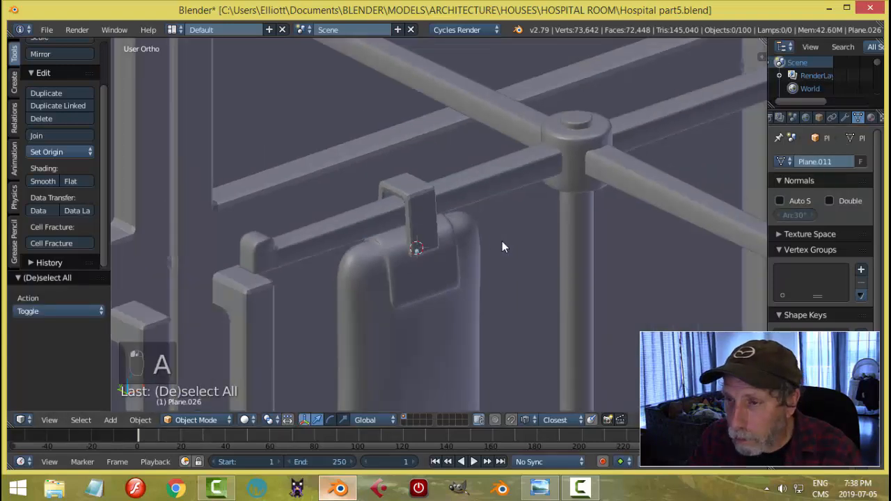
pyautogui.moveTo(501, 261); pyautogui.dragTo(443, 272, button='middle')
pyautogui.scroll(-6, 452, 277)
pyautogui.scroll(7, 459, 278)
pyautogui.scroll(1, 479, 280)
pyautogui.scroll(1, 460, 299)
pyautogui.moveTo(460, 304); pyautogui.dragTo(368, 175, button='middle')
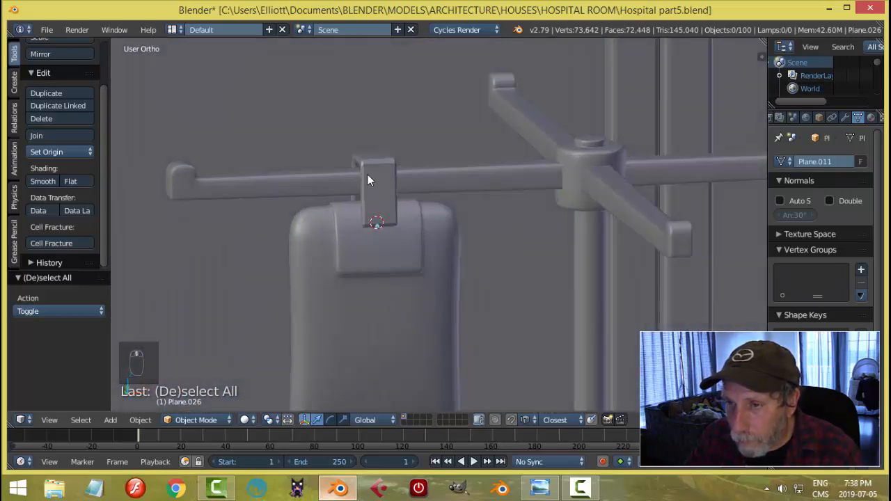
# Step: Widen the upper end of the strap by scaling its top vertices along X by about 1.326
pyautogui.rightClick(368, 175)
pyautogui.moveTo(476, 241); pyautogui.dragTo(465, 251, button='middle')
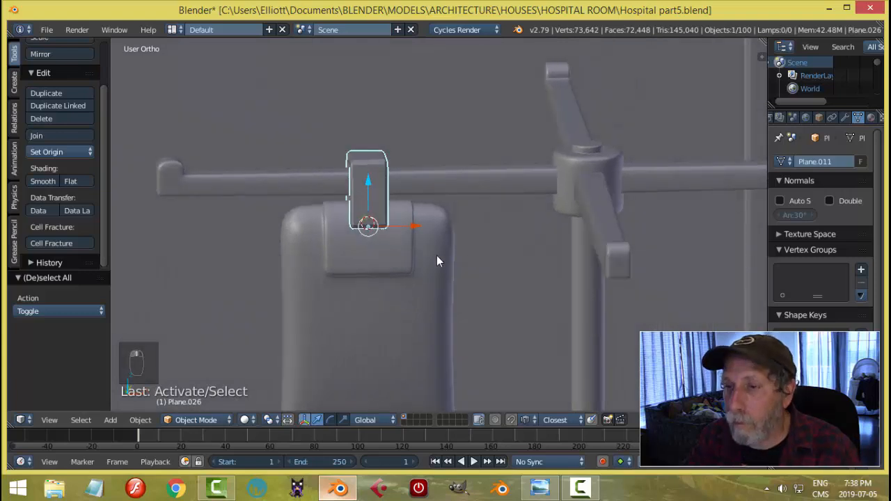
pyautogui.press('Tab')
pyautogui.click(481, 257)
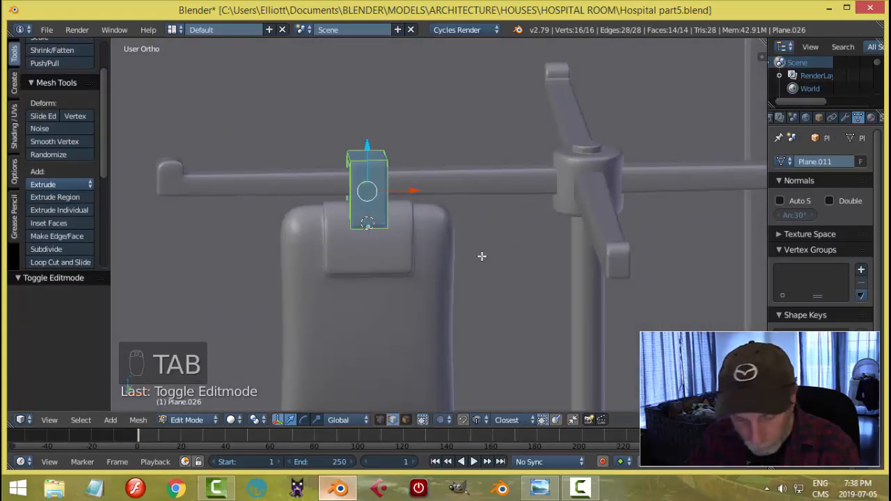
pyautogui.press('a')
pyautogui.press('a')
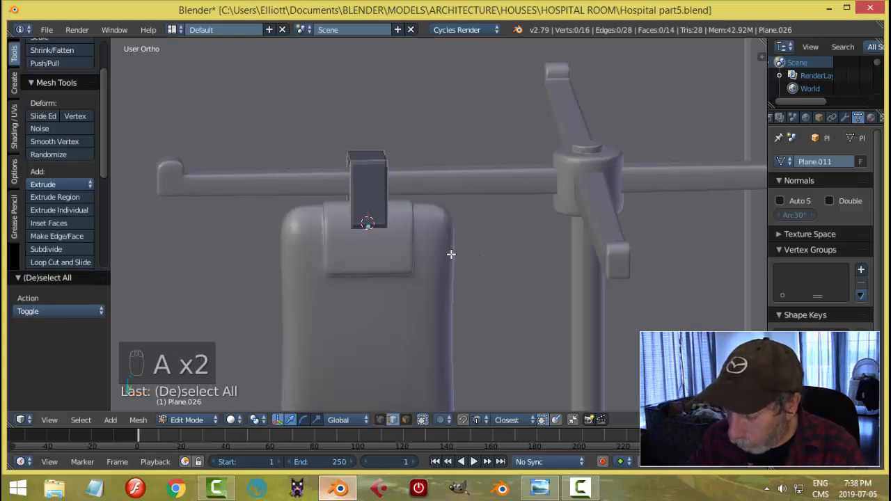
pyautogui.press('KP_1')
pyautogui.press('z')
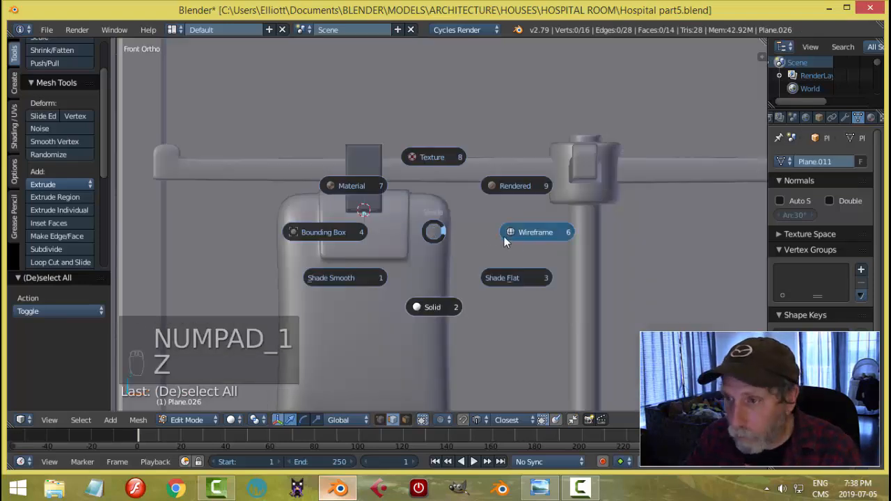
pyautogui.click(503, 236)
pyautogui.press('b')
pyautogui.moveTo(292, 111); pyautogui.dragTo(412, 179)
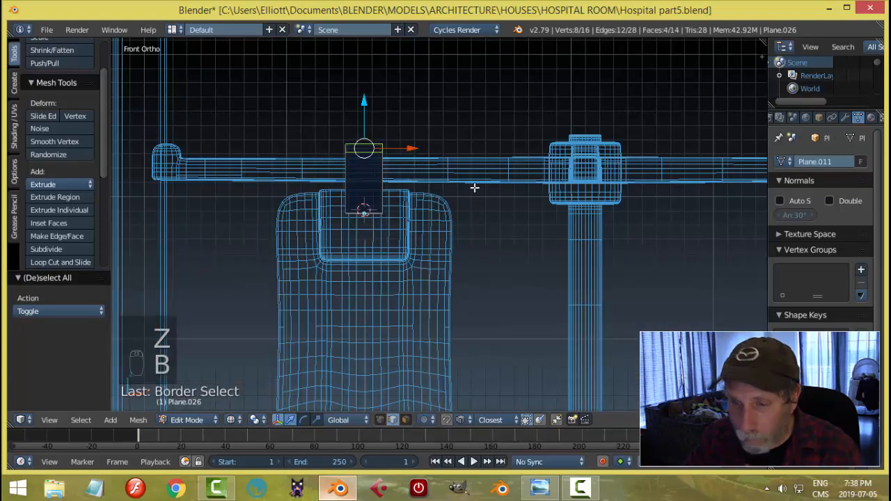
pyautogui.press('s')
pyautogui.press('x')
pyautogui.click(512, 196)
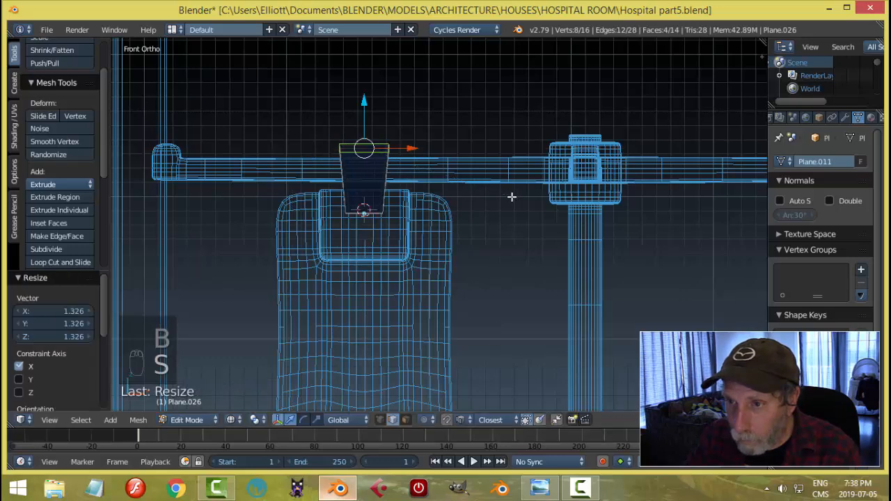
pyautogui.press('a')
pyautogui.press('Tab')
pyautogui.click(387, 199)
pyautogui.press('a')
pyautogui.scroll(-4, 428, 196)
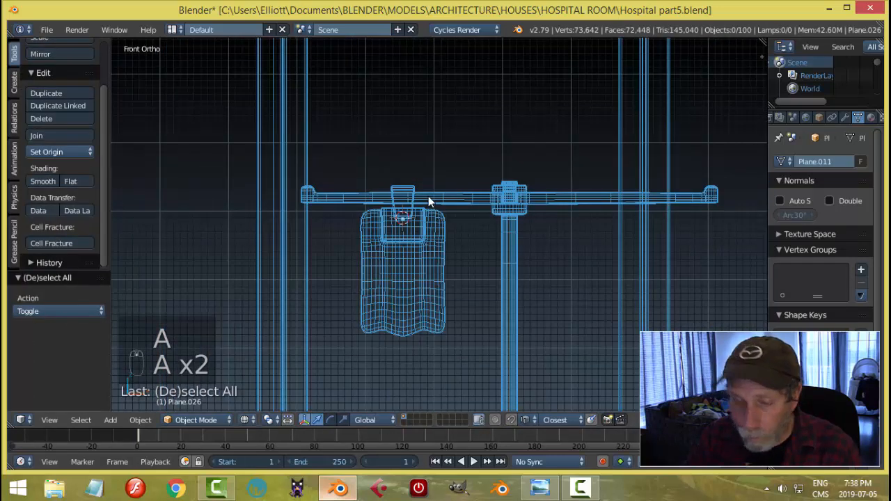
pyautogui.press('z')
pyautogui.click(450, 247)
# Step: Snap the 3D cursor to the stand's crossed arms
pyautogui.scroll(-4, 450, 247)
pyautogui.press('a')
pyautogui.moveTo(451, 247); pyautogui.dragTo(487, 283, button='middle')
pyautogui.press('a')
pyautogui.scroll(-4, 470, 252)
pyautogui.scroll(3, 487, 282)
pyautogui.scroll(2, 487, 286)
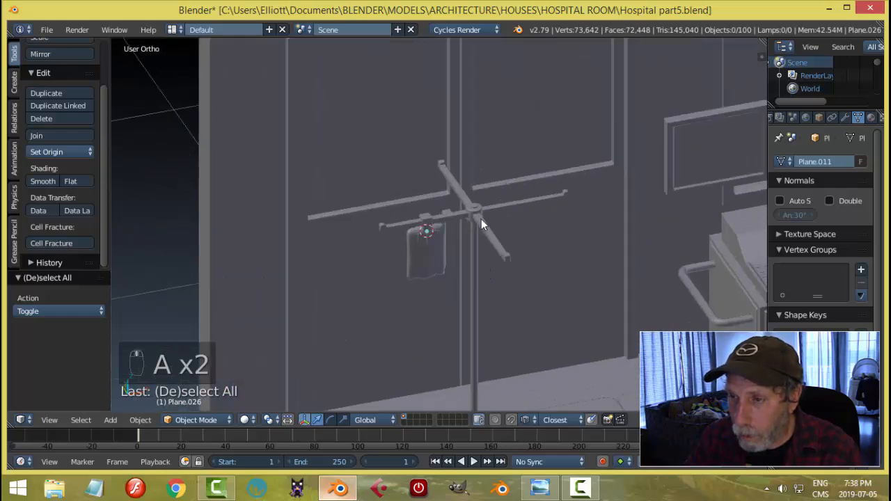
pyautogui.rightClick(483, 224)
pyautogui.hotkey('shift', 's')
pyautogui.click(509, 230)
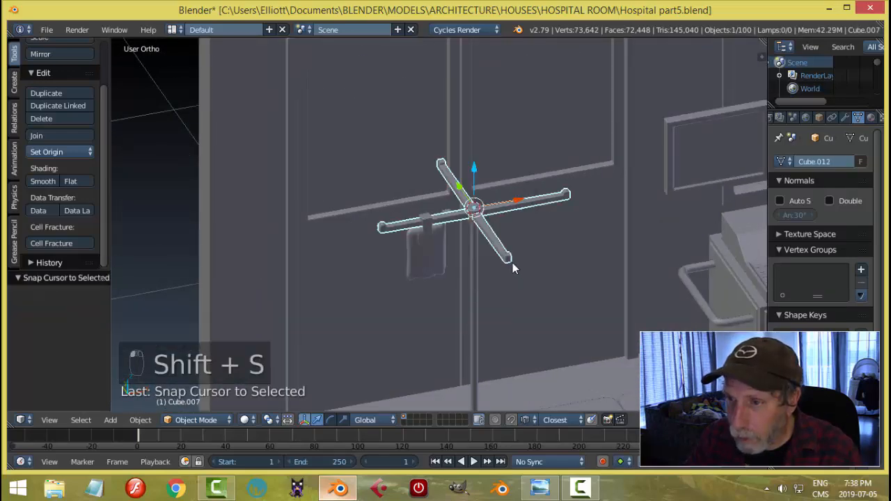
pyautogui.press('a')
# Step: Check the operating room reference image and lower the IV bag by about 0.007 along Z
pyautogui.moveTo(512, 268); pyautogui.dragTo(449, 240, button='middle')
pyautogui.scroll(4, 477, 259)
pyautogui.rightClick(449, 235)
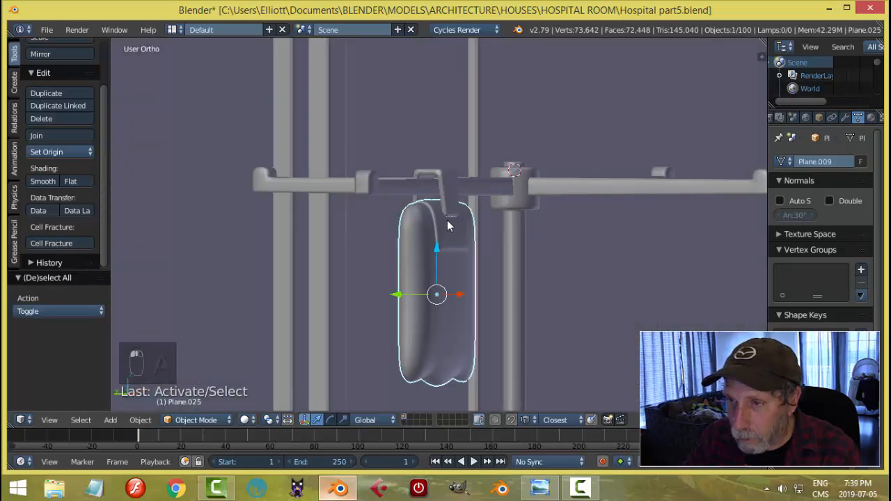
pyautogui.click(540, 488)
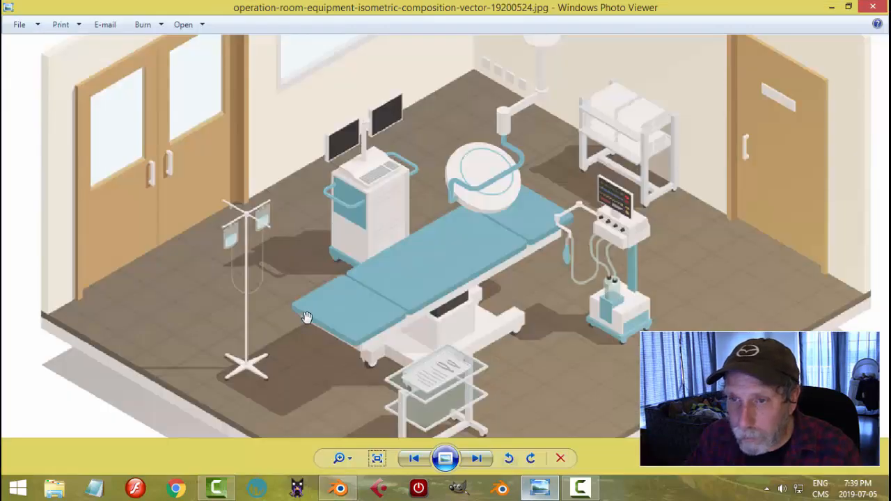
pyautogui.click(339, 488)
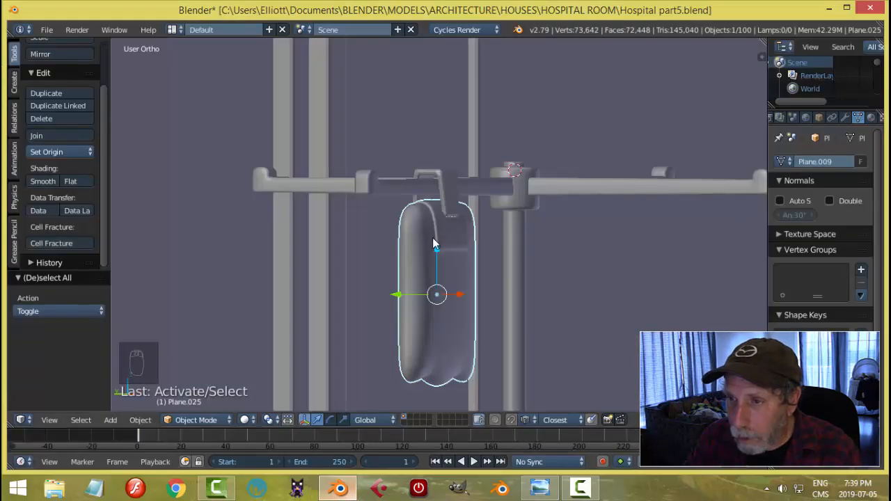
pyautogui.click(437, 255)
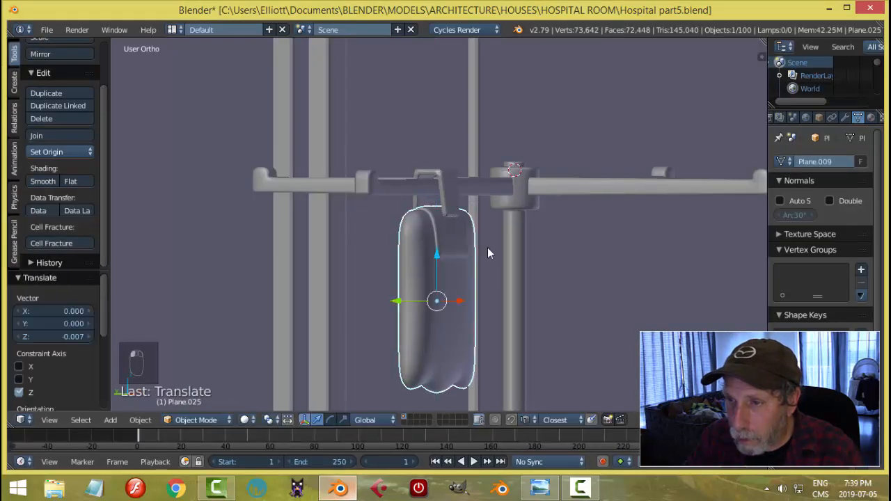
pyautogui.scroll(-5, 522, 254)
pyautogui.press('a')
# Step: Set the strap's origin to its geometry and snap the 3D cursor to the strap
pyautogui.moveTo(552, 262); pyautogui.dragTo(610, 269, button='middle')
pyautogui.scroll(6, 513, 248)
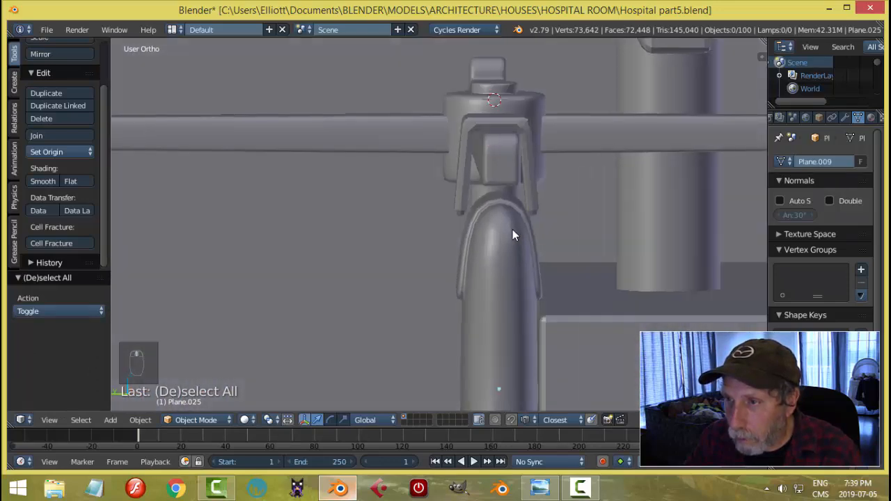
pyautogui.moveTo(512, 231); pyautogui.dragTo(537, 179, button='middle')
pyautogui.rightClick(535, 178)
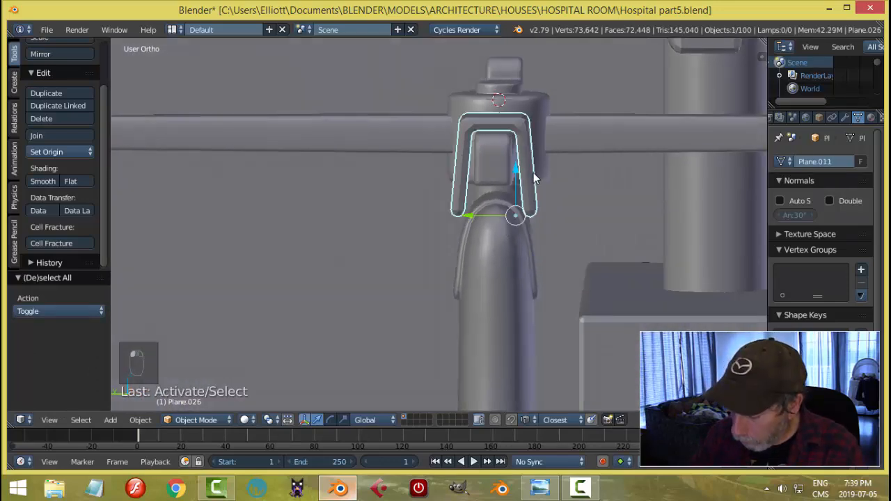
pyautogui.press('ctrl+KP_3')
pyautogui.scroll(2, 535, 178)
pyautogui.keyDown('shift'); pyautogui.moveTo(535, 160); pyautogui.dragTo(504, 238, button='middle'); pyautogui.keyUp('shift')
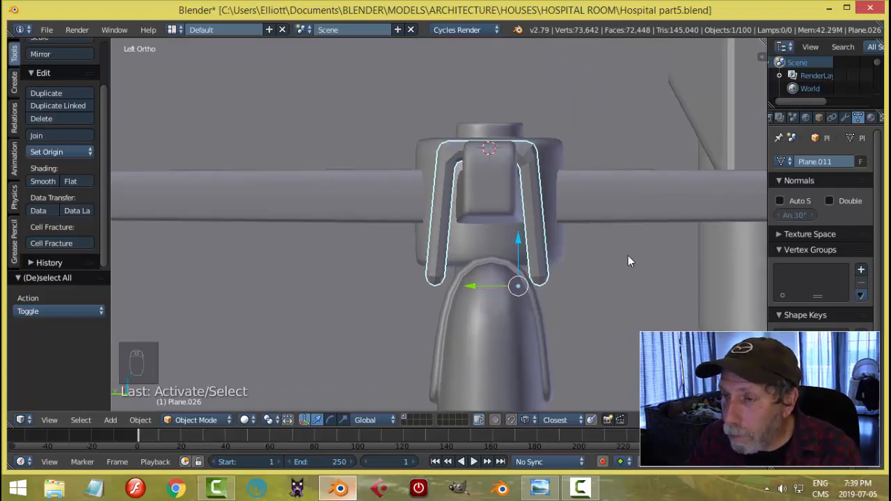
pyautogui.click(61, 152)
pyautogui.click(71, 180)
pyautogui.hotkey('shift', 's')
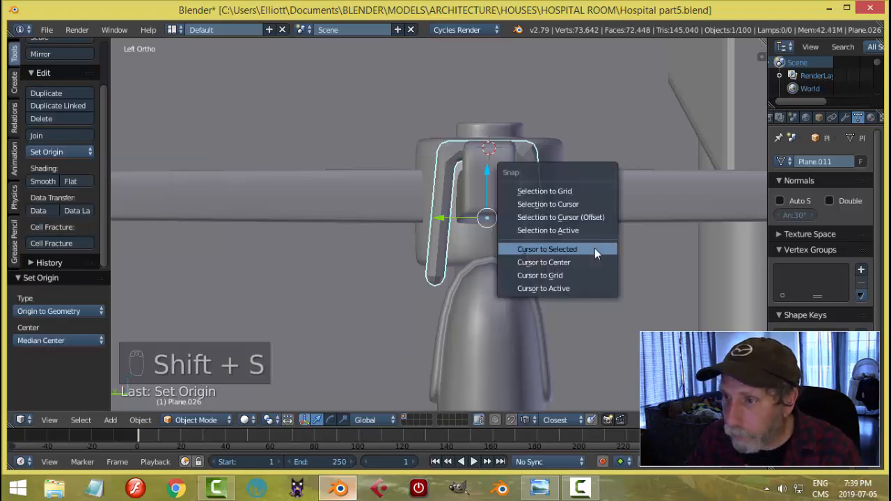
pyautogui.click(595, 249)
# Step: Narrow the strap along Y to about 0.837 and lower it slightly onto the stand's arm
pyautogui.press('s')
pyautogui.press('y')
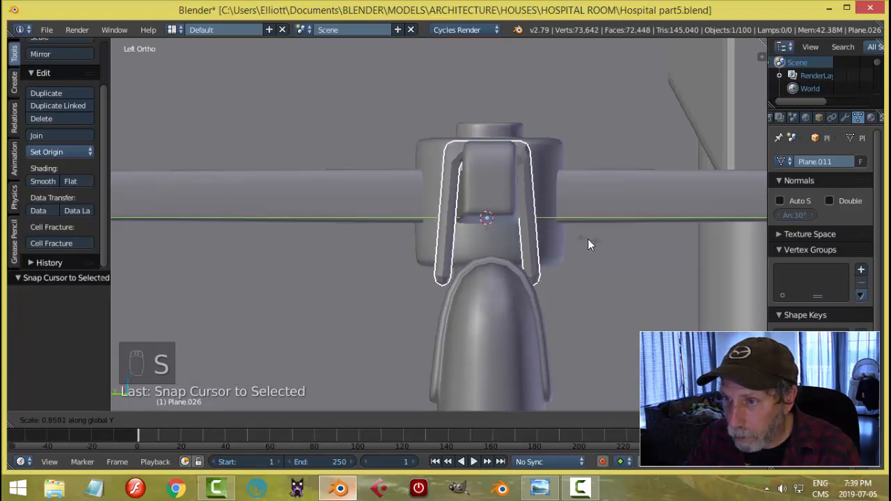
pyautogui.click(586, 238)
pyautogui.moveTo(591, 225); pyautogui.dragTo(450, 203, button='middle')
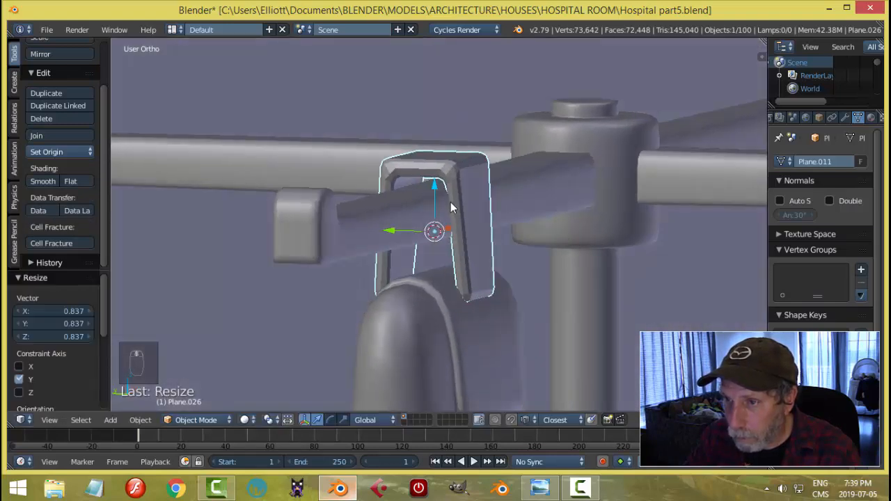
pyautogui.moveTo(433, 188); pyautogui.dragTo(437, 192)
pyautogui.press('a')
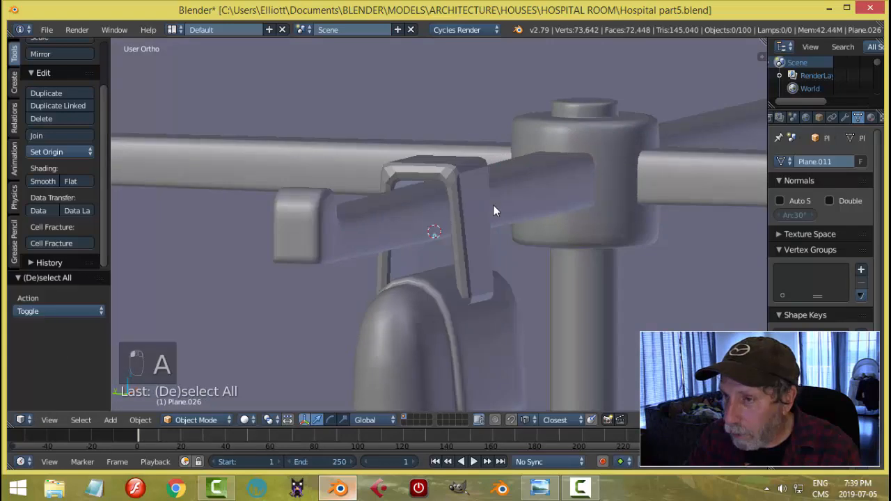
# Step: Replace the strap's Mirror and Bevel modifiers with a Subdivision Surface modifier
pyautogui.click(488, 205)
pyautogui.click(845, 117)
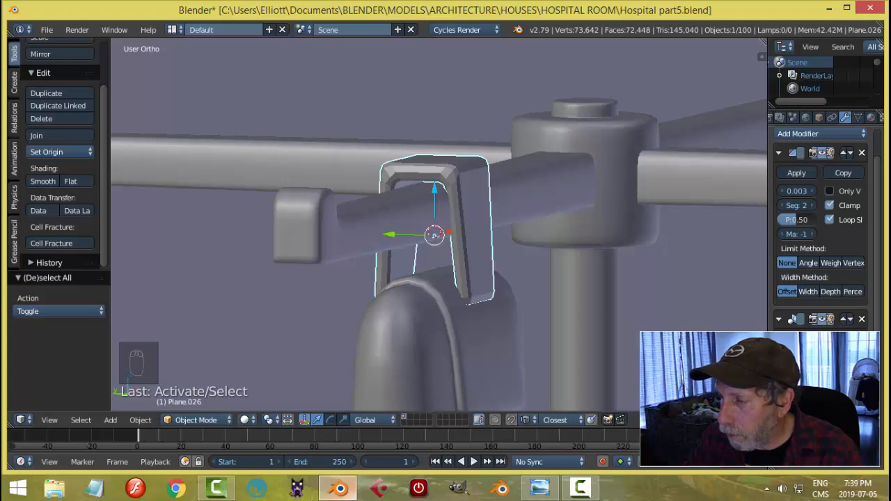
pyautogui.click(862, 319)
pyautogui.moveTo(616, 280); pyautogui.dragTo(577, 253, button='middle')
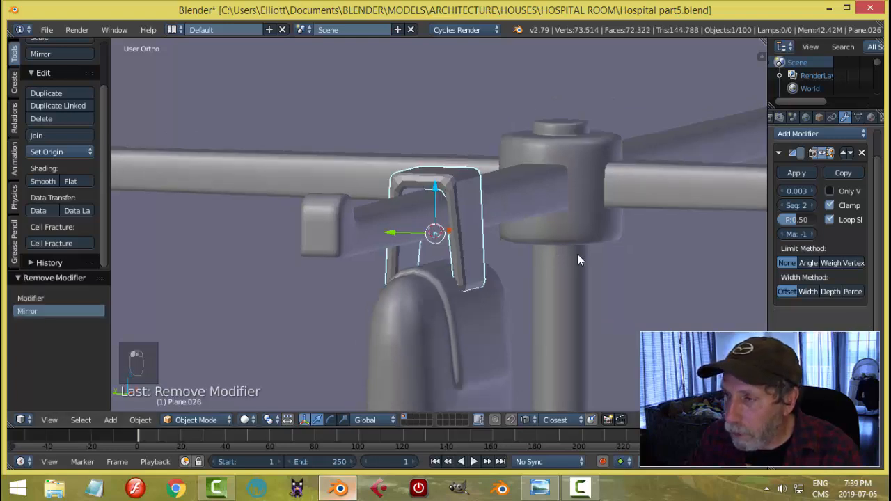
pyautogui.click(862, 152)
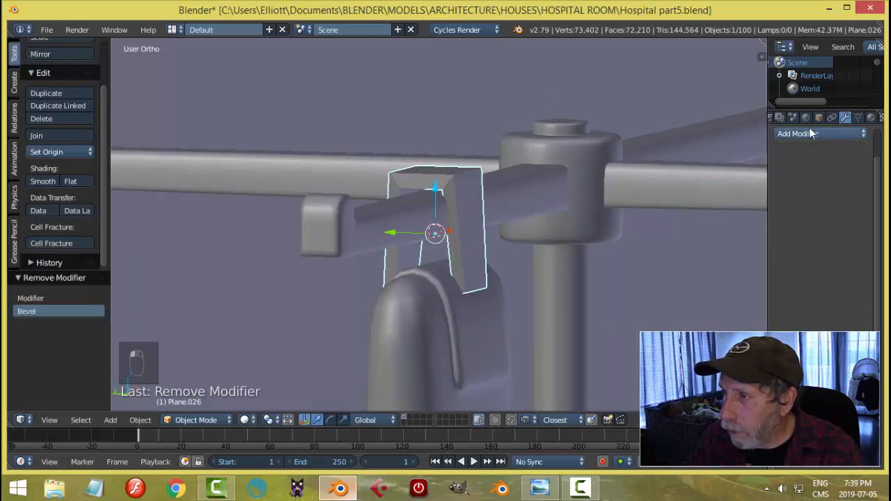
pyautogui.click(809, 133)
pyautogui.click(604, 350)
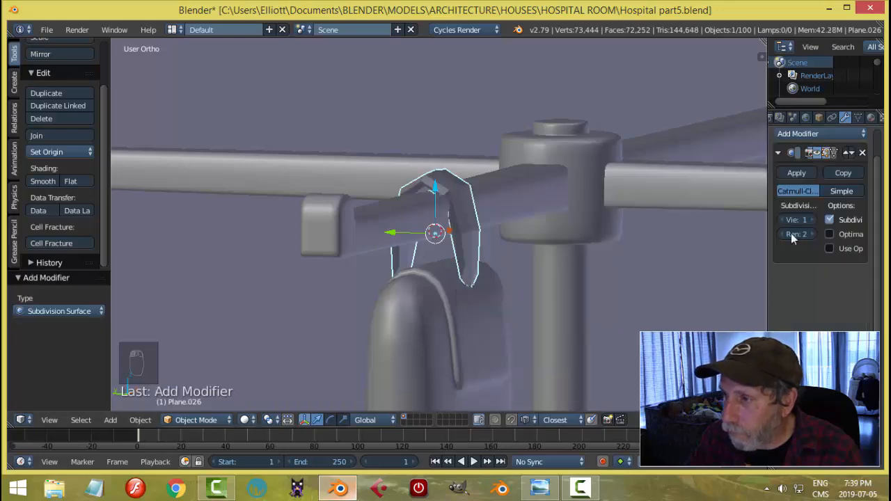
# Step: Add two lengthwise loop cuts to the strap and scale them along X by about 2.534 toward its side edges
pyautogui.press('Tab')
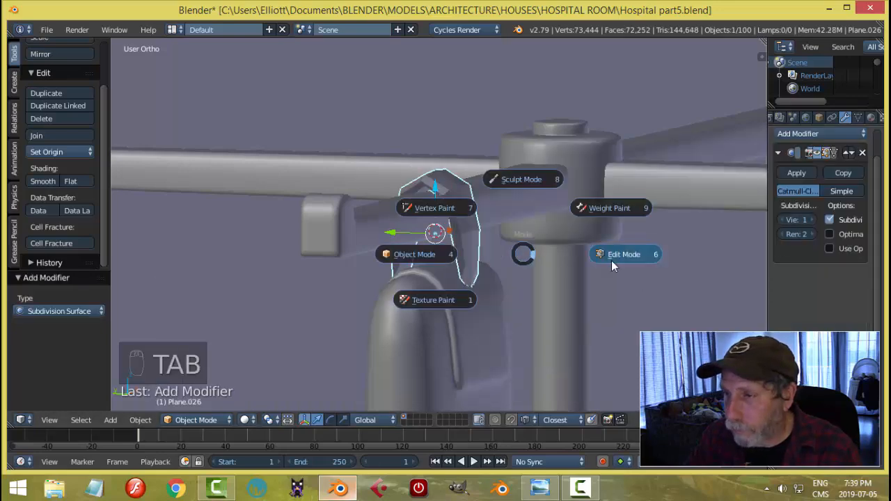
pyautogui.click(611, 260)
pyautogui.moveTo(612, 260); pyautogui.dragTo(480, 271, button='middle')
pyautogui.scroll(2, 385, 234)
pyautogui.hotkey('ctrl', 'r')
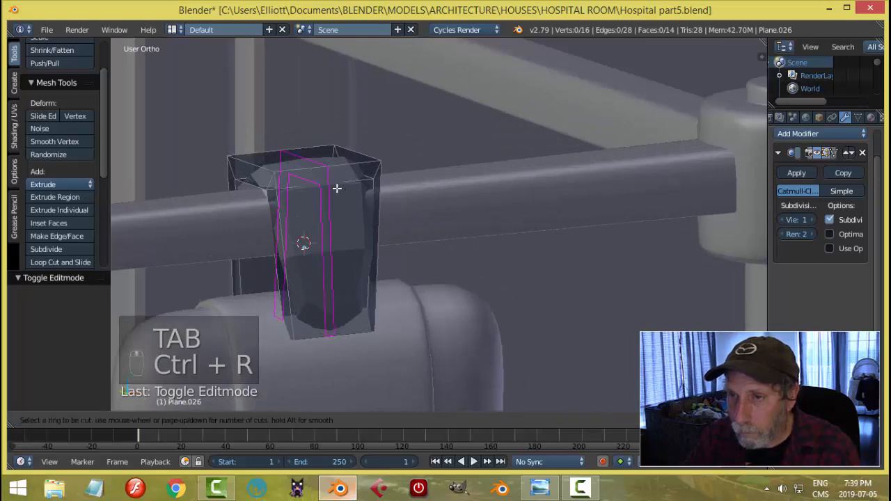
pyautogui.scroll(1, 337, 189)
pyautogui.click(336, 189)
pyautogui.rightClick(337, 188)
pyautogui.moveTo(431, 251); pyautogui.dragTo(403, 249, button='middle')
pyautogui.press('s')
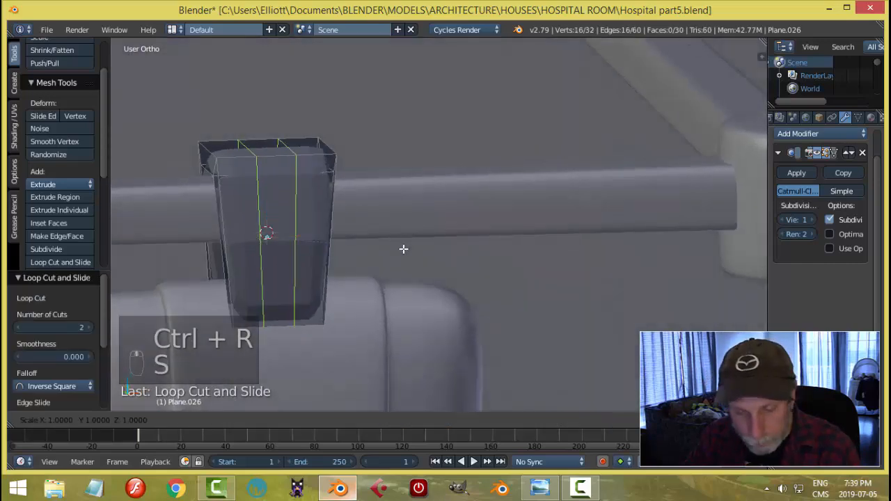
pyautogui.press('x')
pyautogui.click(534, 246)
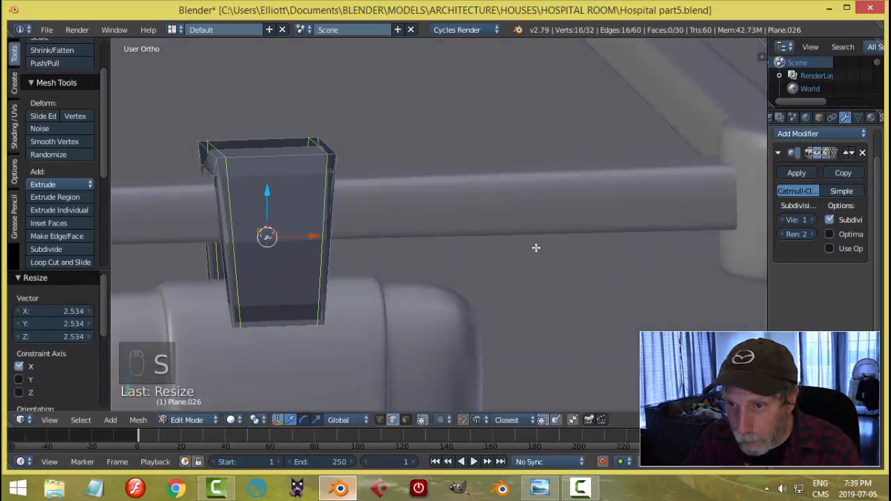
# Step: Add a loop cut near the outer edge and another near the inner edge of the strap's thickness
pyautogui.moveTo(534, 247); pyautogui.dragTo(456, 243, button='middle')
pyautogui.scroll(2, 369, 183)
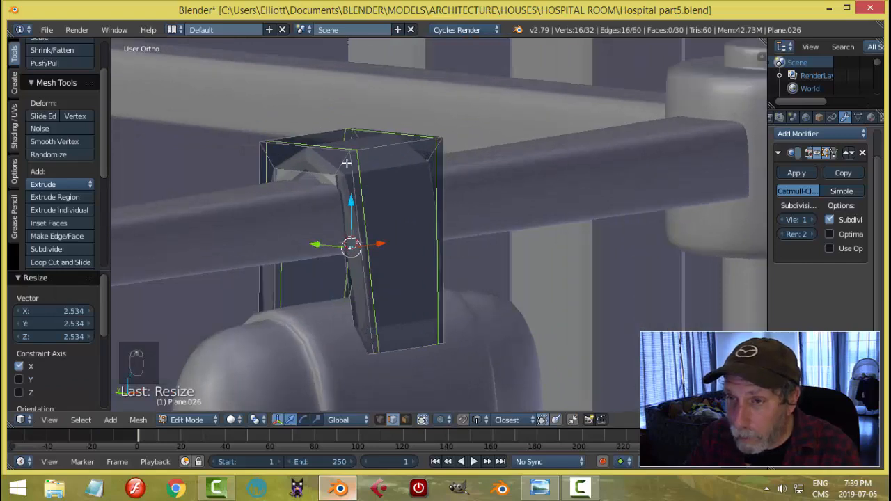
pyautogui.hotkey('ctrl', 'r')
pyautogui.click(347, 161)
pyautogui.click(351, 154)
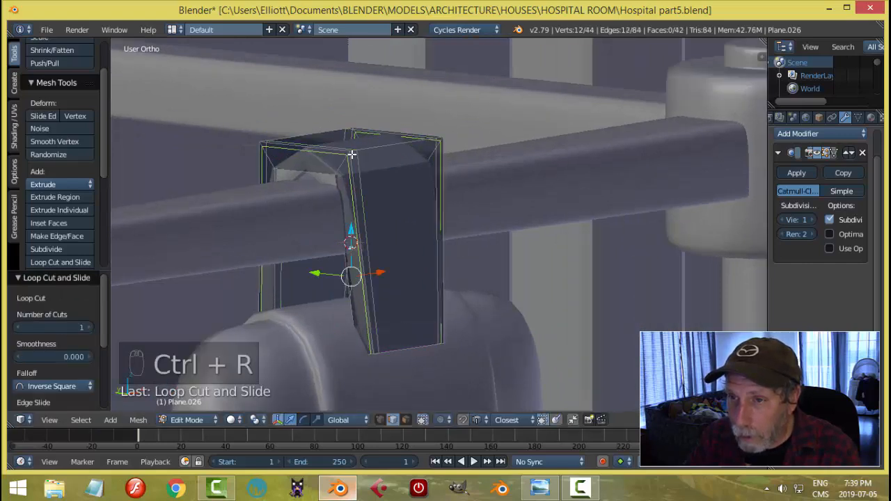
pyautogui.hotkey('ctrl', 'r')
pyautogui.click(346, 165)
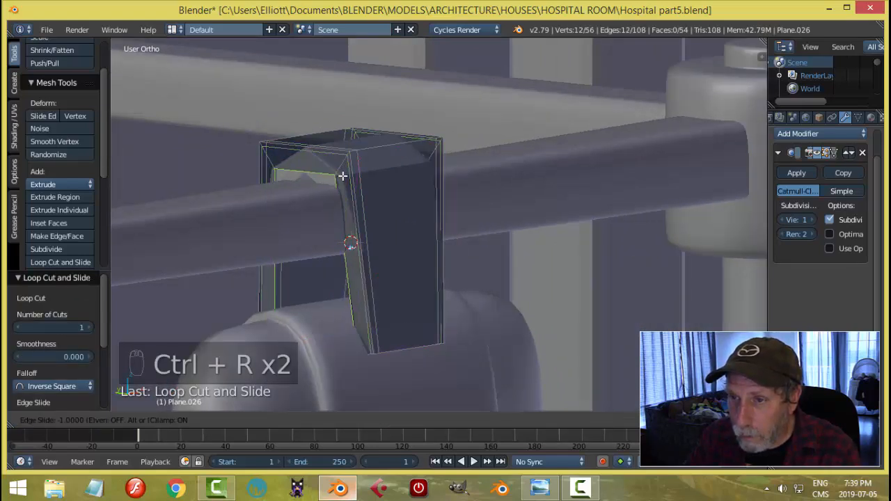
pyautogui.click(342, 176)
# Step: Add a loop cut across each of the strap's two legs, just below the top bend
pyautogui.hotkey('ctrl', 'r')
pyautogui.click(369, 219)
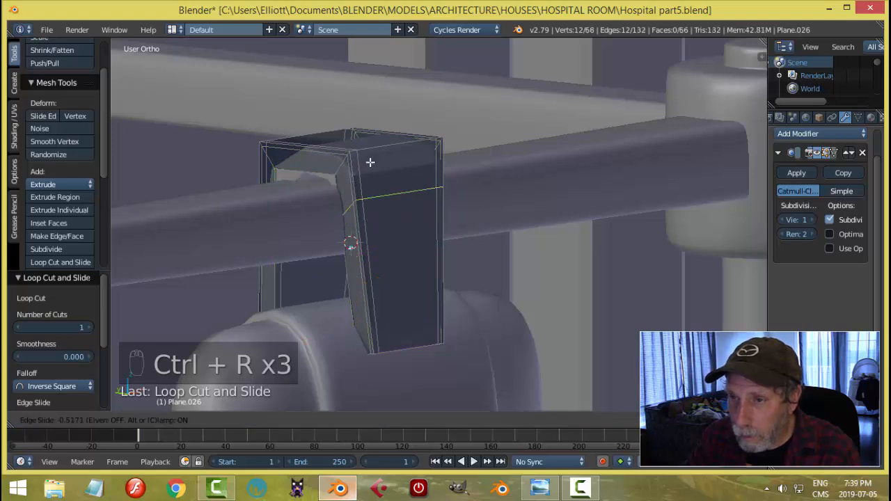
pyautogui.click(370, 145)
pyautogui.moveTo(370, 145); pyautogui.dragTo(505, 253, button='middle')
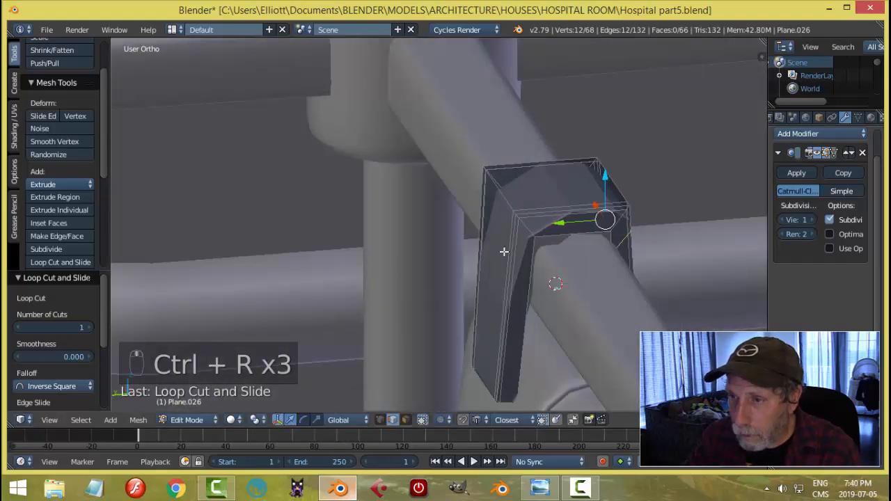
pyautogui.hotkey('ctrl', 'r')
pyautogui.click(509, 264)
pyautogui.click(508, 243)
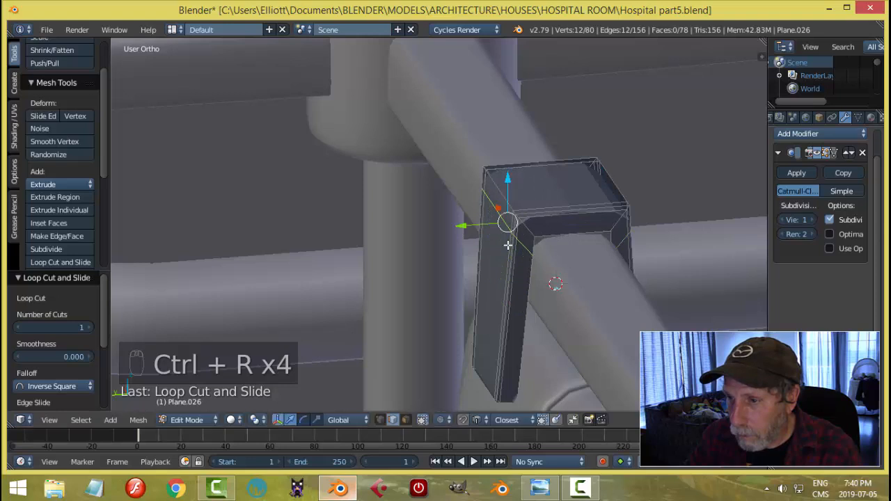
# Step: Add a loop cut near the lower end of each strap leg, then deselect everything and return to Object Mode
pyautogui.hotkey('ctrl', 'r')
pyautogui.click(508, 371)
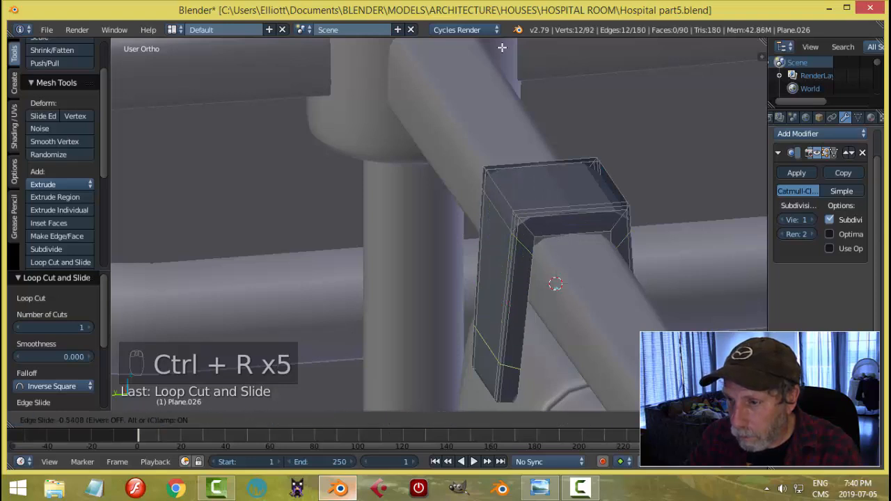
pyautogui.click(510, 83)
pyautogui.moveTo(510, 83); pyautogui.dragTo(627, 86, button='middle')
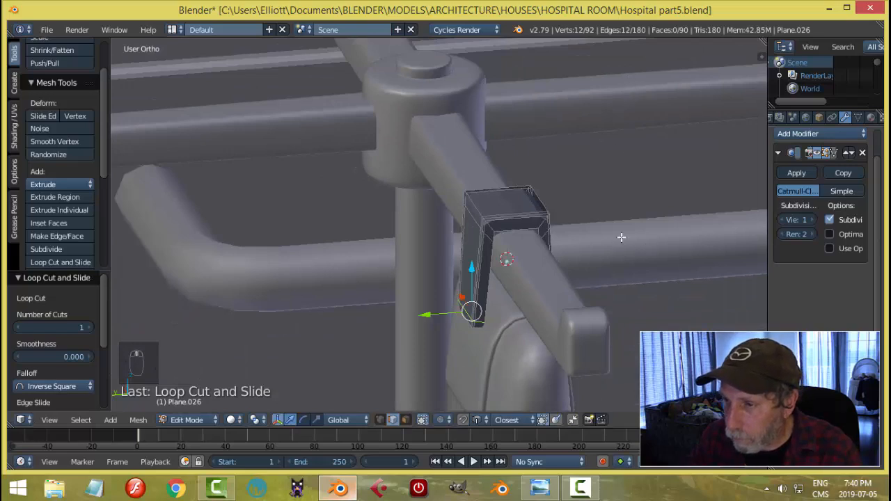
pyautogui.moveTo(622, 238); pyautogui.dragTo(547, 247, button='middle')
pyautogui.hotkey('ctrl', 'r')
pyautogui.click(480, 272)
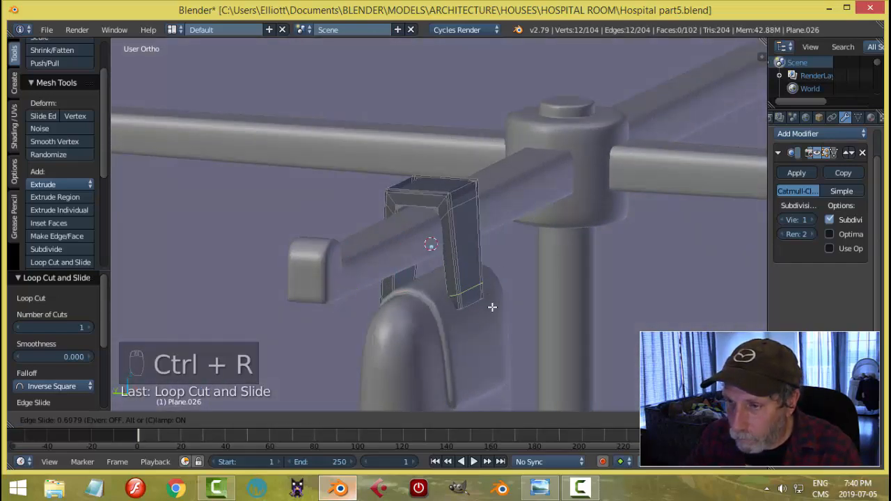
pyautogui.click(493, 315)
pyautogui.press('a')
pyautogui.press('Tab')
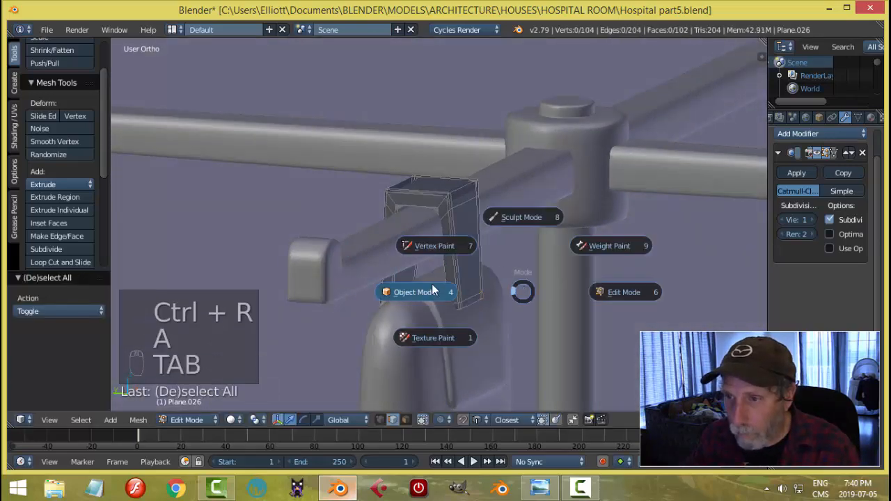
pyautogui.click(41, 181)
pyautogui.press('a')
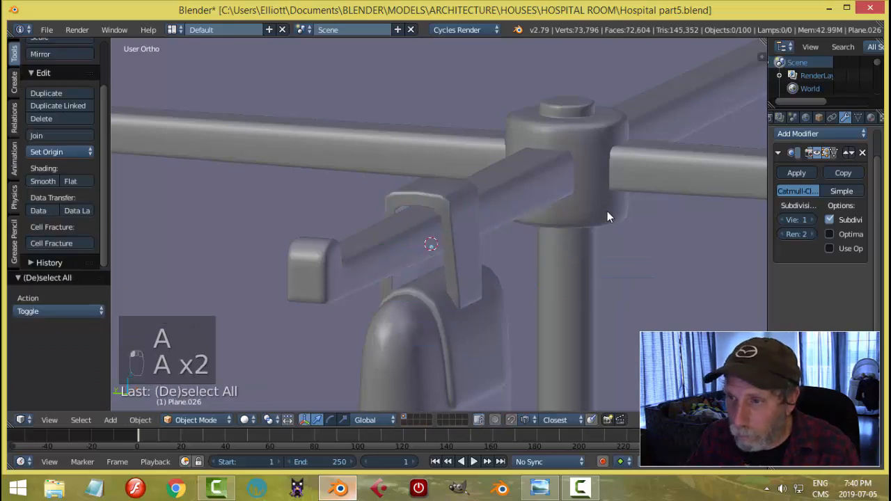
# Step: In the left view, nudge the IV bag about 0.0005 along Y and slightly up along Z to align it under the strap
pyautogui.moveTo(607, 211); pyautogui.dragTo(396, 241, button='middle')
pyautogui.scroll(2, 380, 240)
pyautogui.scroll(-7, 418, 241)
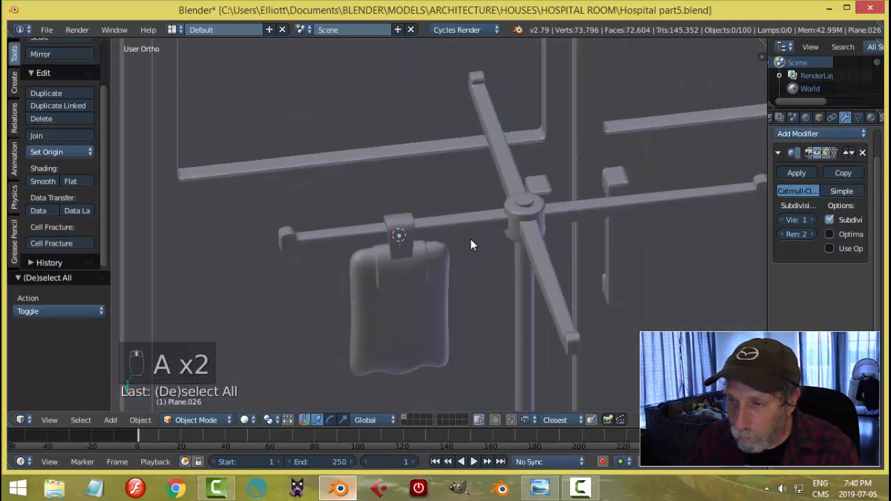
pyautogui.moveTo(470, 239); pyautogui.dragTo(472, 279, button='middle')
pyautogui.scroll(3, 496, 263)
pyautogui.rightClick(472, 278)
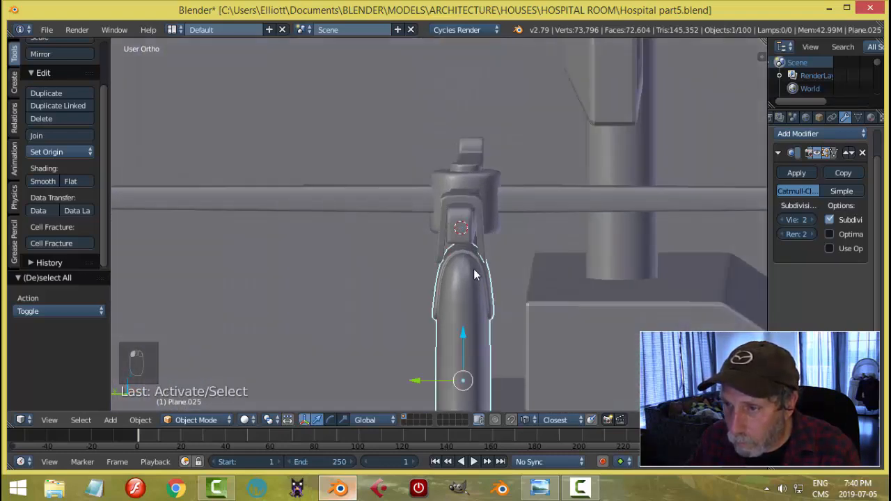
pyautogui.press('ctrl+KP_3')
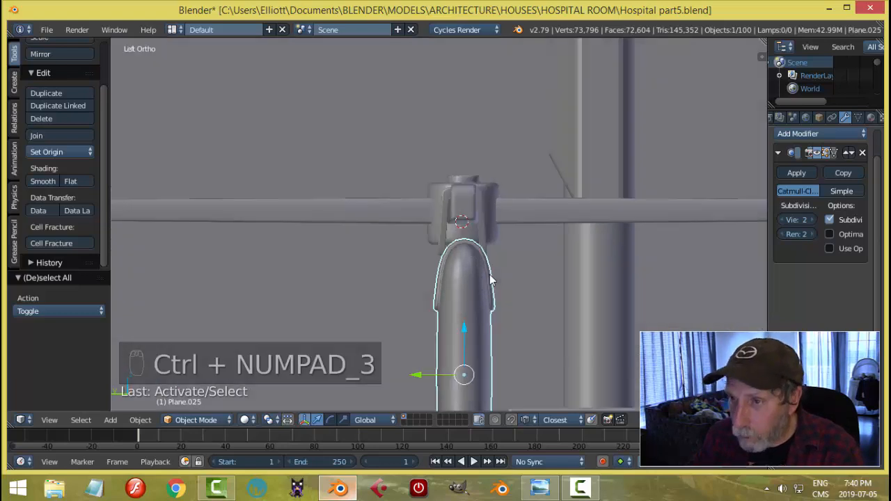
pyautogui.click(415, 376)
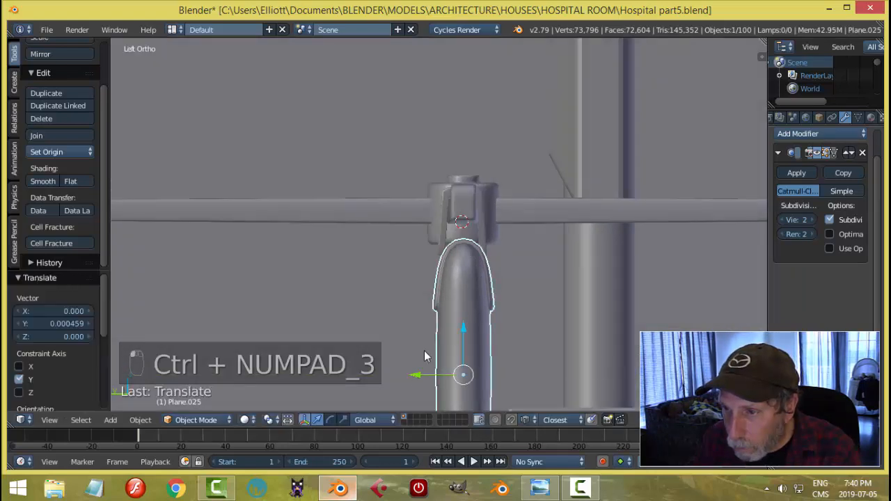
pyautogui.moveTo(465, 333); pyautogui.dragTo(465, 321)
pyautogui.press('a')
# Step: Duplicate the IV bag together with its strap along X onto the stand's opposite arm
pyautogui.scroll(-4, 592, 289)
pyautogui.moveTo(593, 295); pyautogui.dragTo(452, 309, button='middle')
pyautogui.scroll(-2, 452, 309)
pyautogui.scroll(9, 453, 309)
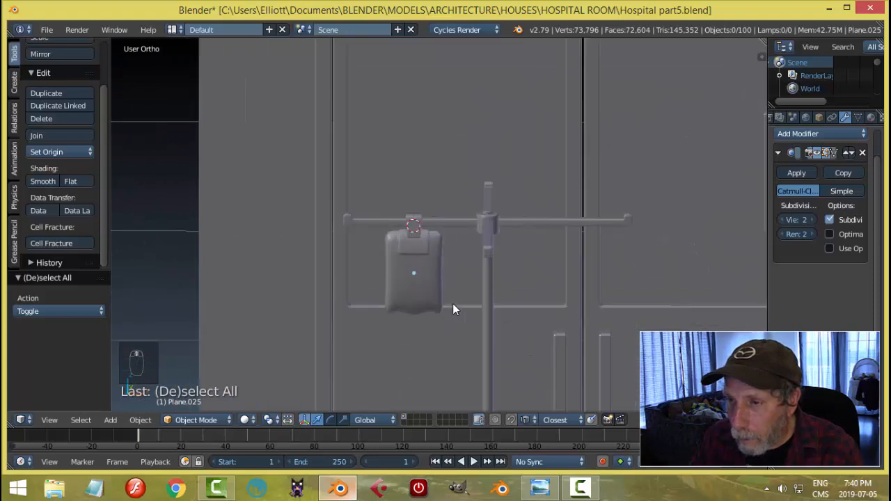
pyautogui.rightClick(373, 207)
pyautogui.keyDown('shift'); pyautogui.rightClick(386, 298); pyautogui.keyUp('shift')
pyautogui.scroll(-4, 520, 292)
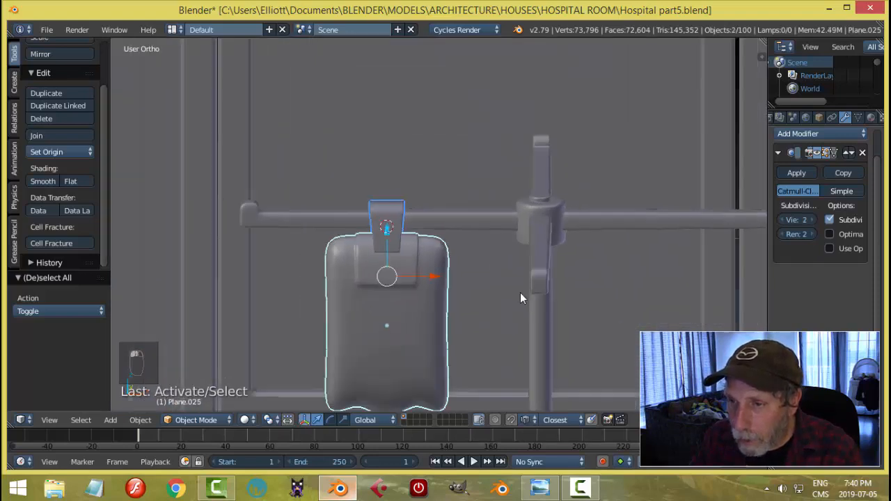
pyautogui.hotkey('shift', 'd')
pyautogui.press('x')
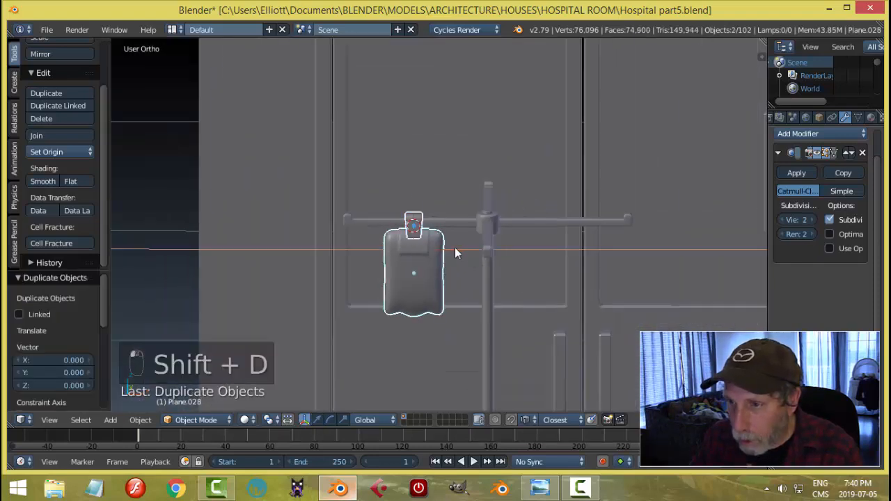
pyautogui.click(612, 271)
pyautogui.press('a')
# Step: Save the hospital room file, overwriting the existing version
pyautogui.scroll(-3, 611, 272)
pyautogui.moveTo(564, 268); pyautogui.dragTo(522, 264, button='middle')
pyautogui.hotkey('ctrl', 's')
pyautogui.click(548, 282)
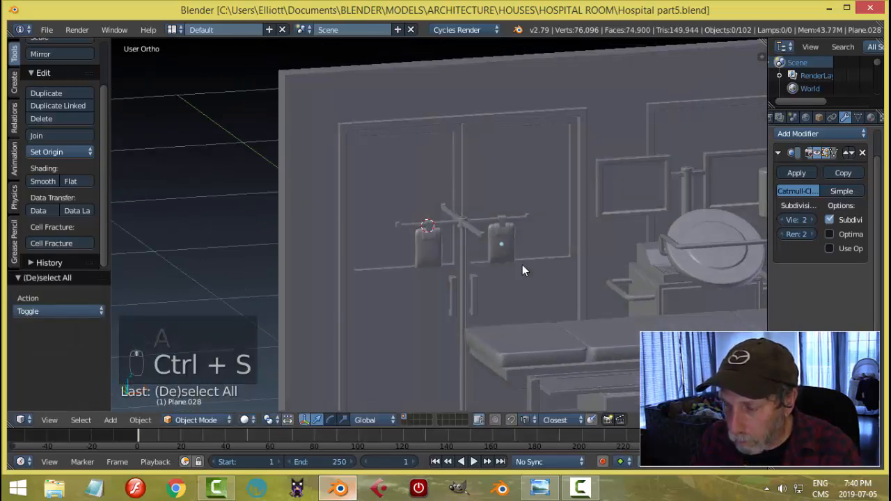
# Step: Delete the duplicated IV bag and its strap
pyautogui.scroll(3, 487, 280)
pyautogui.rightClick(549, 222)
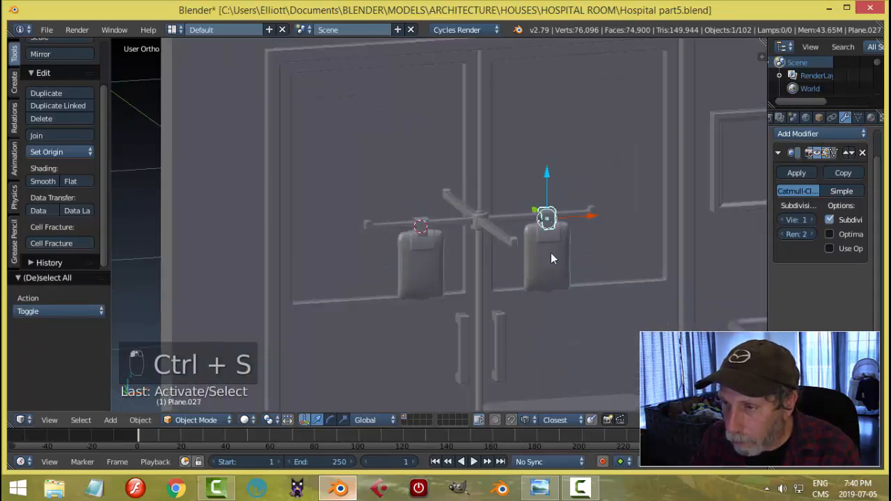
pyautogui.keyDown('shift'); pyautogui.rightClick(550, 252); pyautogui.keyUp('shift')
pyautogui.press('x')
pyautogui.click(551, 253)
# Step: Snap the 3D cursor to the middle edge of the IV bag's bottom, then return to Object Mode with nothing selected
pyautogui.rightClick(426, 274)
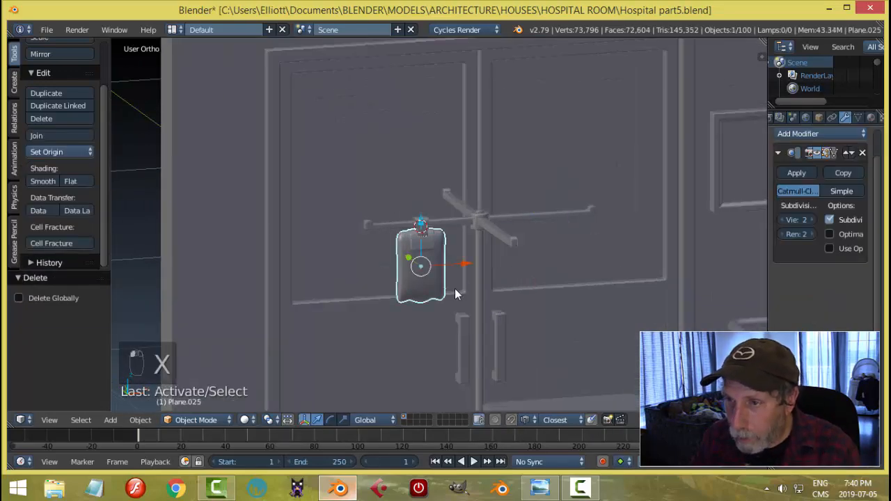
pyautogui.press('Tab')
pyautogui.click(526, 292)
pyautogui.scroll(3, 434, 336)
pyautogui.moveTo(434, 337); pyautogui.dragTo(483, 162, button='middle')
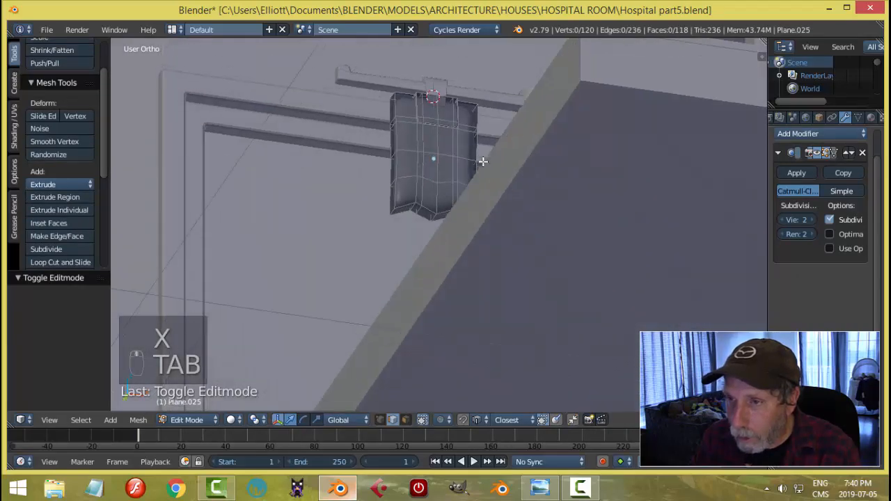
pyautogui.scroll(3, 429, 237)
pyautogui.rightClick(430, 213)
pyautogui.hotkey('shift', 's')
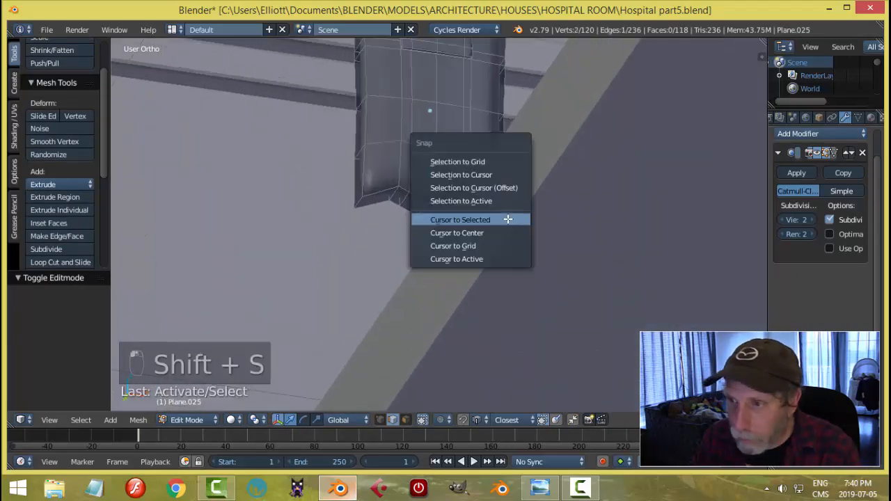
pyautogui.click(507, 220)
pyautogui.press('a')
pyautogui.press('Tab')
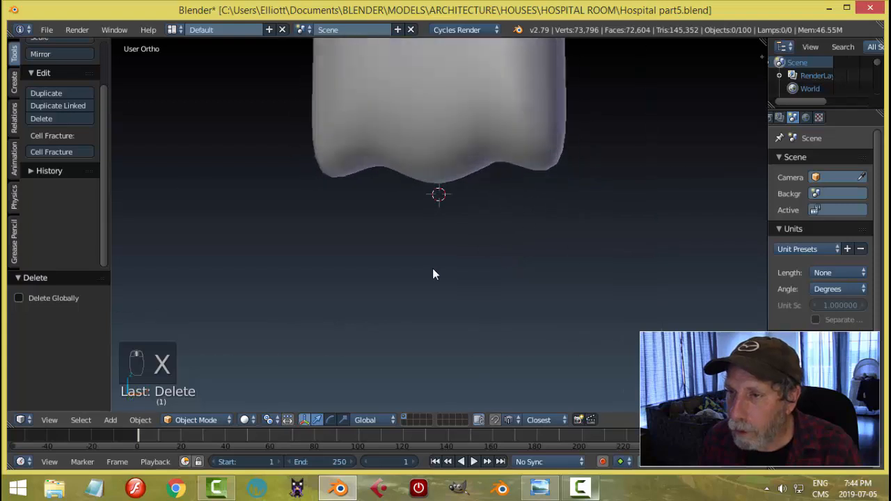
# Step: Add a 12-vertex mesh circle at the 3D cursor below the bag and scale its vertices to about 0.027
pyautogui.moveTo(434, 272)
pyautogui.mouseDown(button='middle')
pyautogui.moveTo(402, 232)
pyautogui.moveTo(431, 218)
pyautogui.moveTo(483, 277)
pyautogui.moveTo(482, 338)
pyautogui.moveTo(487, 313)
pyautogui.moveTo(448, 274)
pyautogui.mouseUp(button='middle')
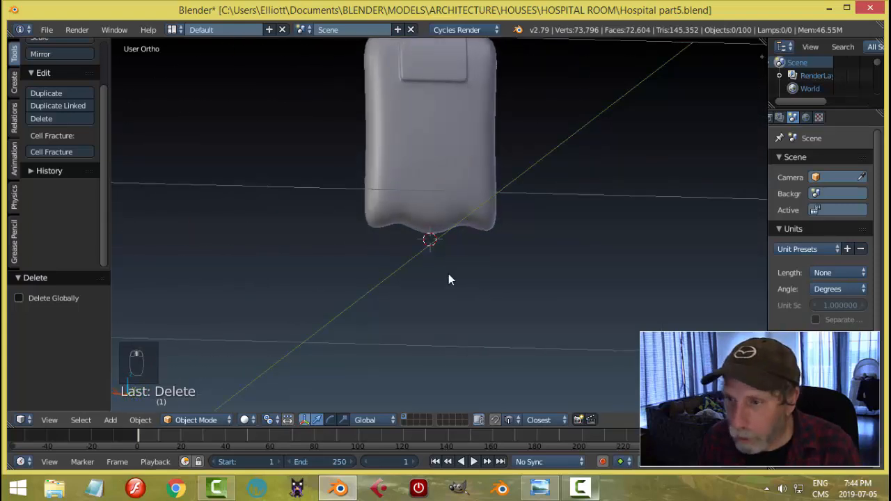
pyautogui.hotkey('shift', 'a')
pyautogui.moveTo(449, 267)
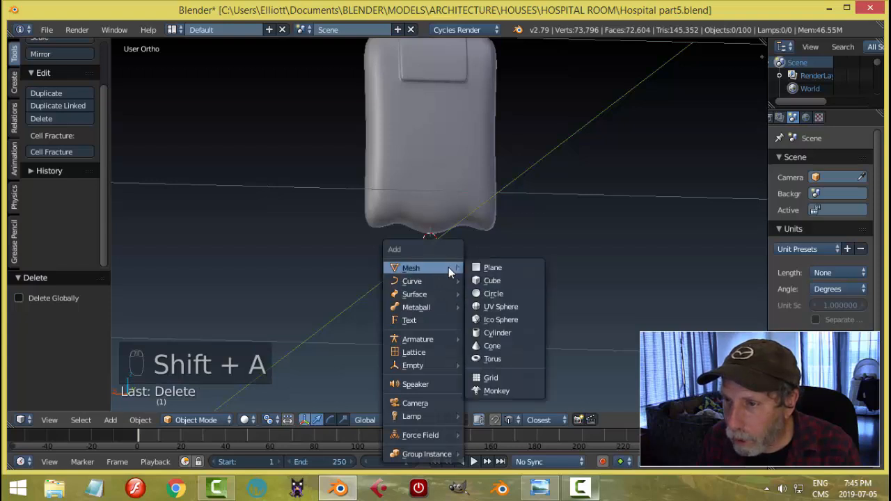
pyautogui.click(497, 291)
pyautogui.scroll(-3, 550, 278)
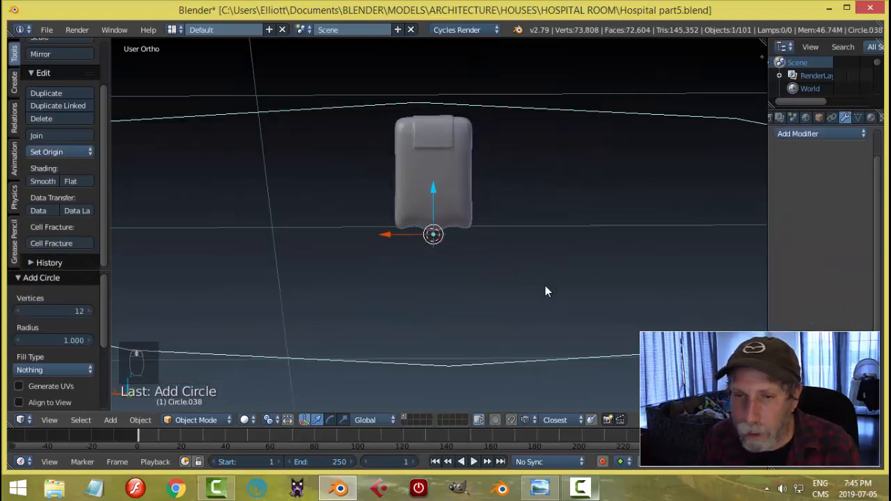
pyautogui.scroll(-1, 545, 285)
pyautogui.click(644, 275)
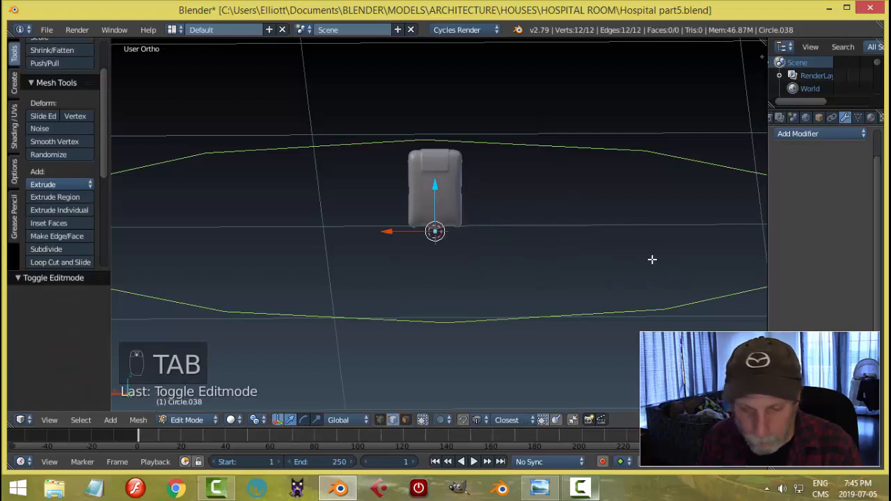
pyautogui.press('s')
pyautogui.click(435, 234)
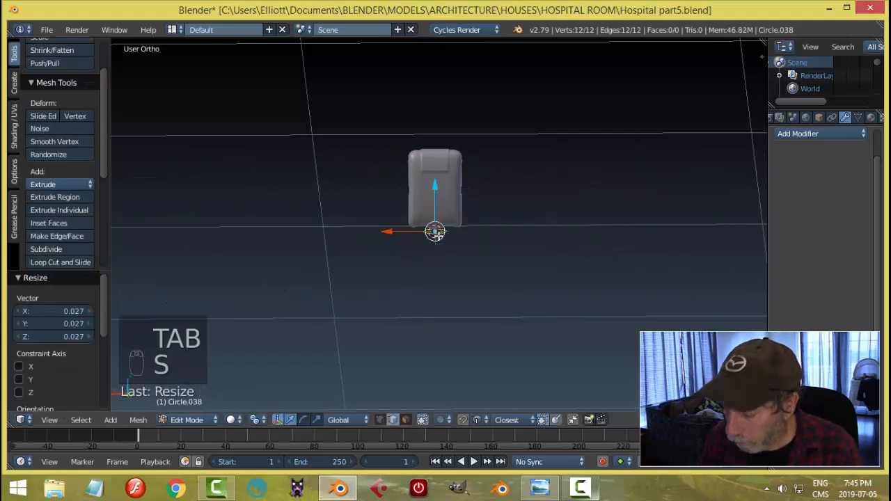
# Step: Shrink the circle further, raise it about 0.010 along Z into the bag's bottom, and scale it down slightly to fit
pyautogui.press('KP_Decimal')
pyautogui.press('s')
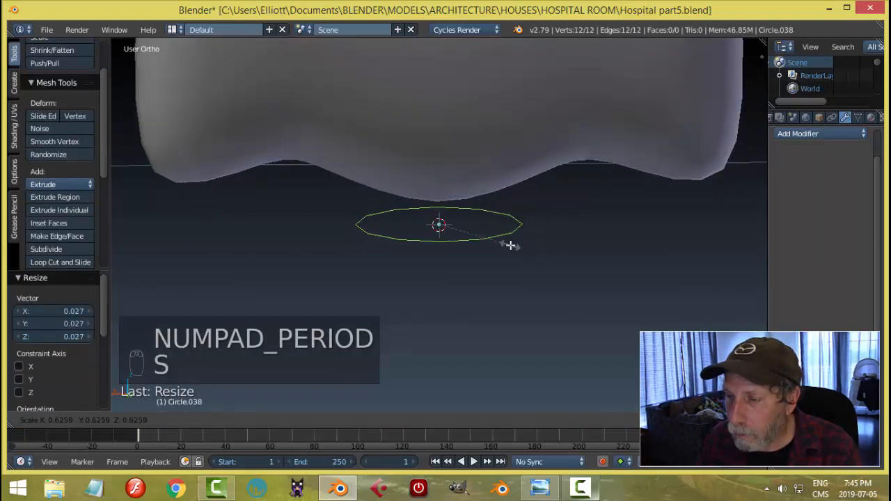
pyautogui.click(493, 237)
pyautogui.moveTo(438, 179); pyautogui.dragTo(439, 147)
pyautogui.scroll(-2, 534, 247)
pyautogui.press('s')
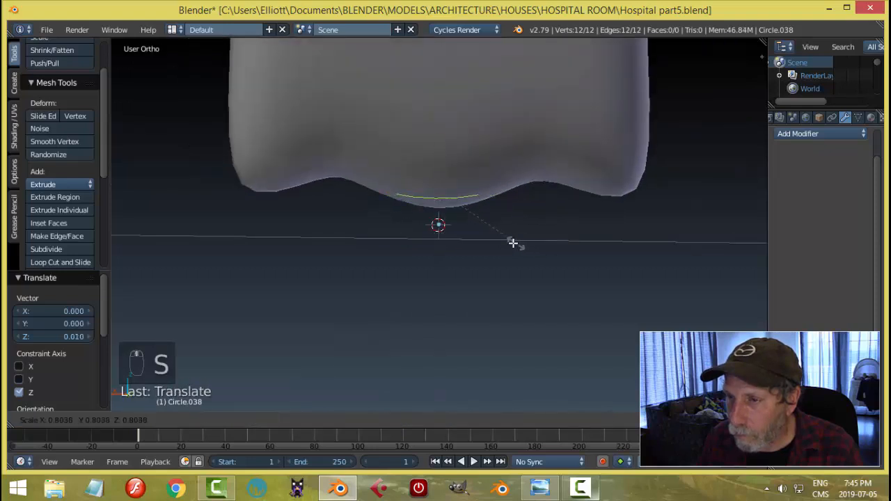
pyautogui.click(500, 245)
# Step: Extrude the circle about 0.014 down along Z as the port's neck and make all its normals consistent
pyautogui.press('e')
pyautogui.rightClick(455, 197)
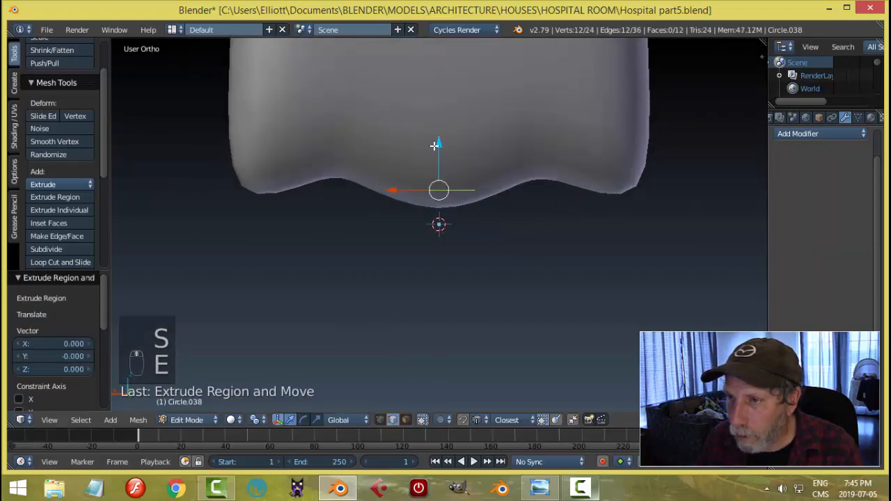
pyautogui.press('e')
pyautogui.click(434, 194)
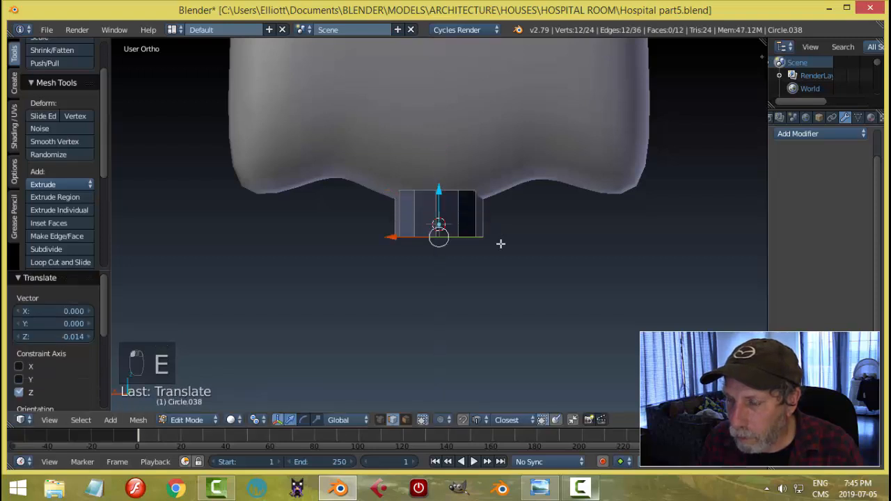
pyautogui.press('a')
pyautogui.press('a')
pyautogui.press('a')
pyautogui.hotkey('ctrl', 'n')
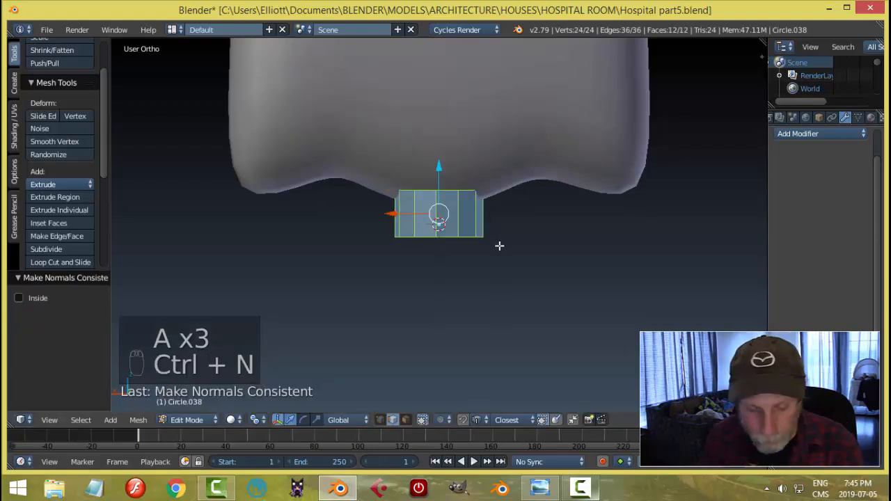
# Step: Extrude the neck's bottom edge loop, scale it outward to about 1.5, and lower it to form a sloped shoulder
pyautogui.press('a')
pyautogui.keyDown('alt'); pyautogui.rightClick(471, 236); pyautogui.keyUp('alt')
pyautogui.press('e')
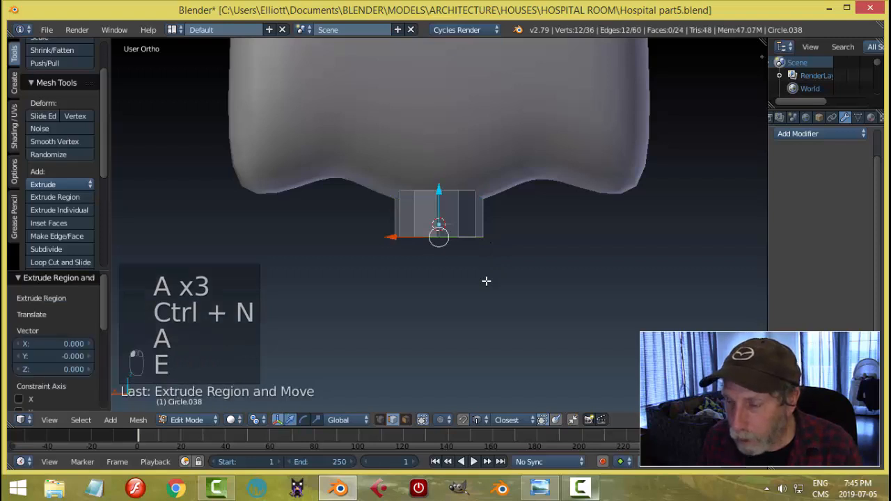
pyautogui.press('s')
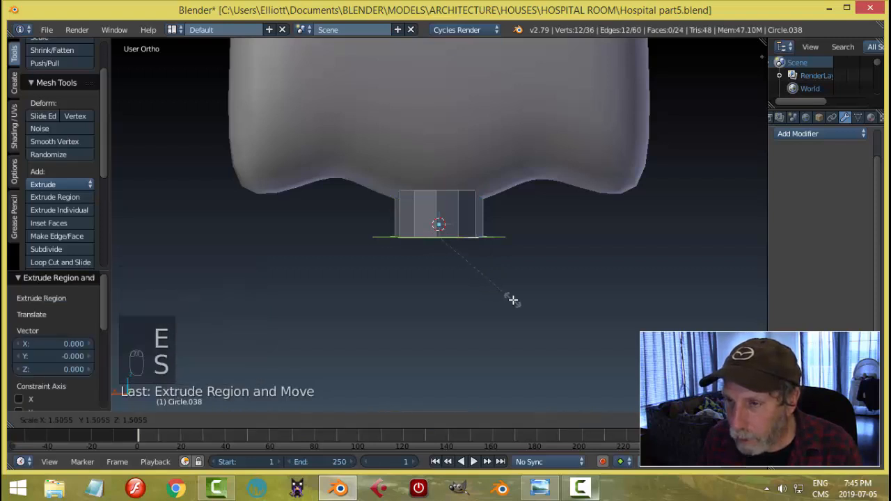
pyautogui.click(515, 302)
pyautogui.moveTo(444, 196); pyautogui.dragTo(444, 217)
# Step: Extrude the shoulder straight down, extrude it another 0.006 or so, and scale the bottom ring to about 0.758
pyautogui.press('e')
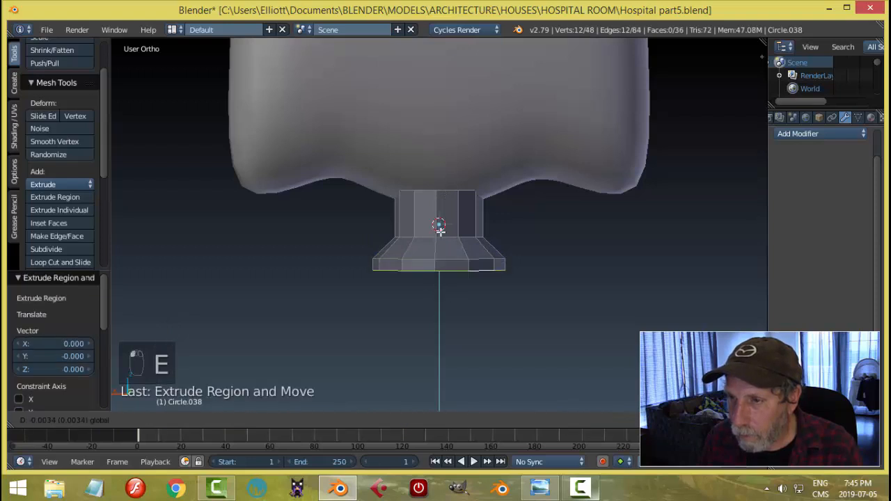
pyautogui.moveTo(440, 259); pyautogui.dragTo(441, 280)
pyautogui.press('e')
pyautogui.click(565, 284)
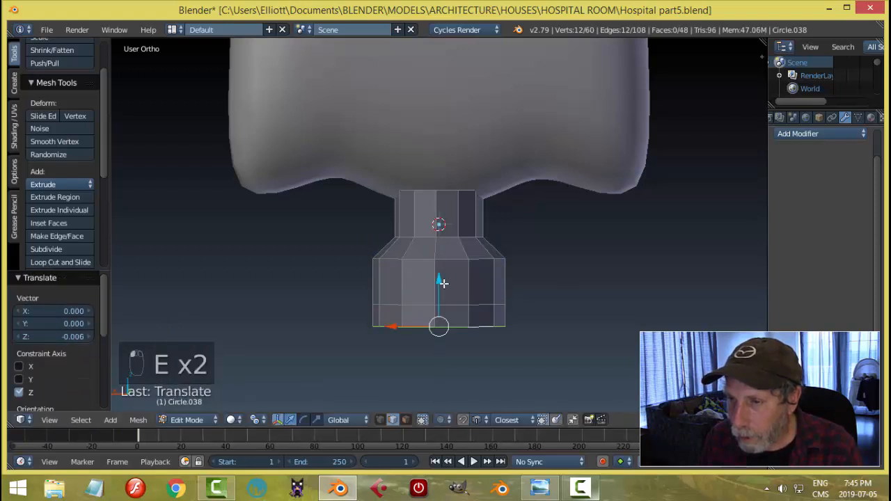
pyautogui.press('s')
pyautogui.click(533, 310)
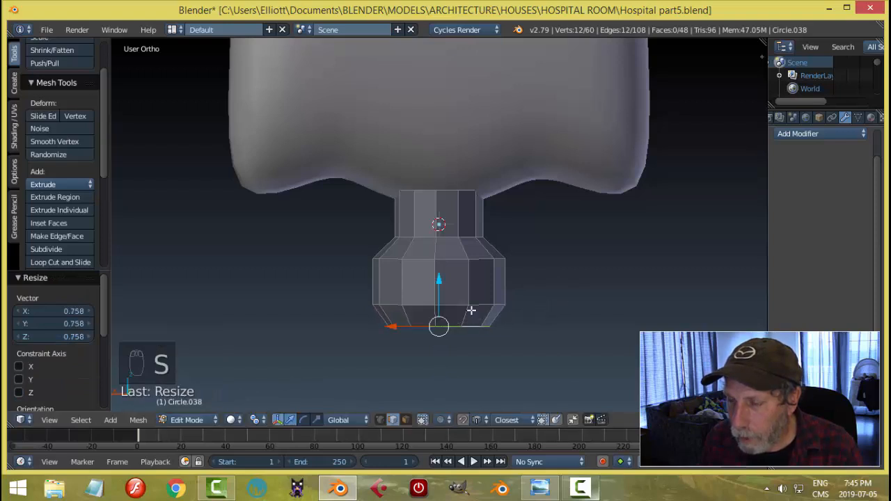
# Step: Extrude the port's bottom ring about 0.01 further down and scale its end to about 0.740 for a taper
pyautogui.press('e')
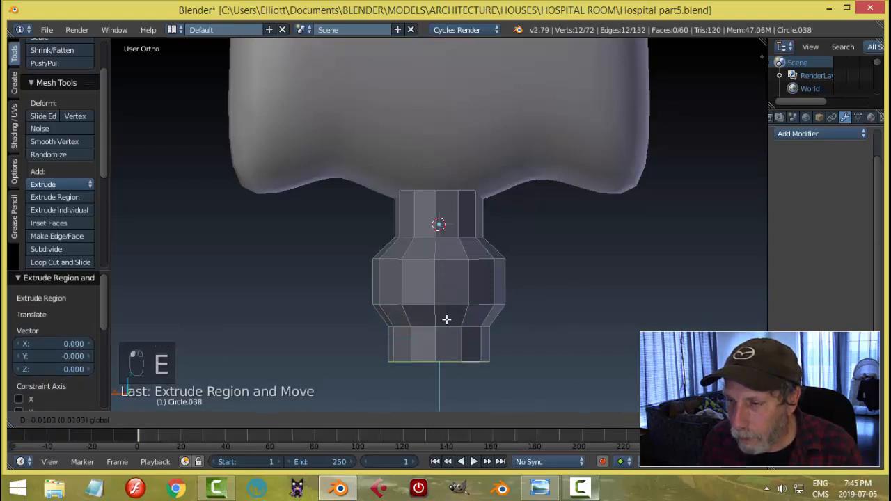
pyautogui.click(578, 330)
pyautogui.press('s')
pyautogui.click(566, 348)
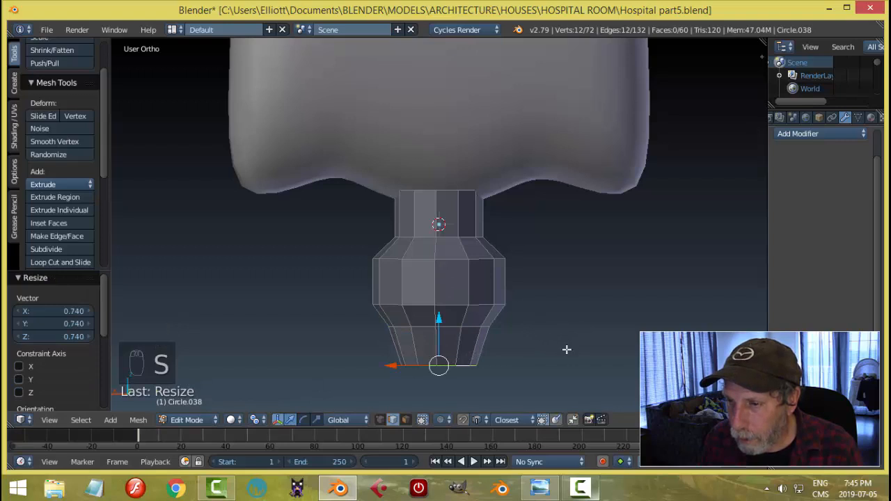
# Step: Extrude the port's bottom ring in place and scale it inward to form an inner rim at the opening
pyautogui.moveTo(567, 349); pyautogui.dragTo(517, 302, button='middle')
pyautogui.press('e')
pyautogui.click(567, 302)
pyautogui.press('s')
pyautogui.click(532, 312)
# Step: Scale the whole port mesh down and raise it slightly along Z into the bottom of the bag
pyautogui.press('a')
pyautogui.press('a')
pyautogui.scroll(-3, 573, 306)
pyautogui.press('s')
pyautogui.click(527, 300)
pyautogui.moveTo(444, 217); pyautogui.dragTo(447, 195)
pyautogui.press('a')
pyautogui.moveTo(529, 239); pyautogui.dragTo(577, 255, button='middle')
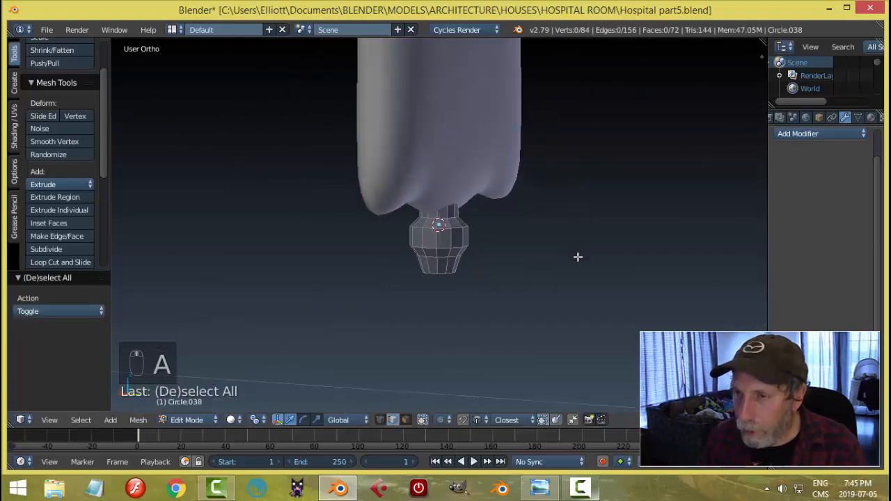
# Step: Select the two middle faces of the port's wide band on both its +X and -X sides, using face selection
pyautogui.press('KP_3')
pyautogui.hotkey('ctrl', 'Tab')
pyautogui.click(511, 284)
pyautogui.scroll(4, 464, 260)
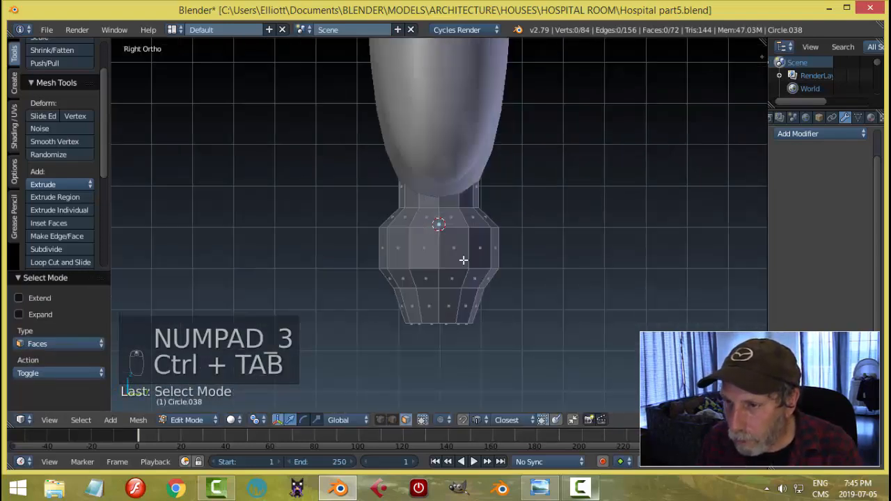
pyautogui.rightClick(459, 253)
pyautogui.keyDown('shift'); pyautogui.rightClick(422, 246); pyautogui.keyUp('shift')
pyautogui.moveTo(421, 247); pyautogui.dragTo(533, 283, button='middle')
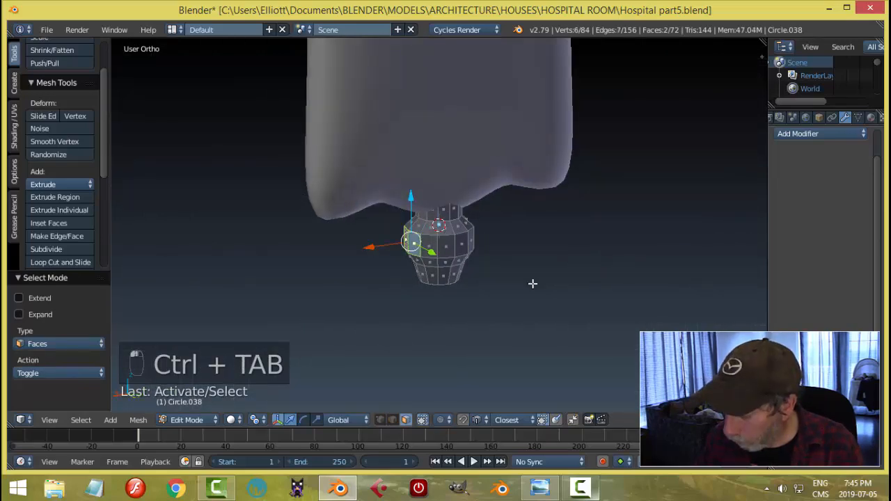
pyautogui.press('ctrl+KP_3')
pyautogui.scroll(5, 531, 283)
pyautogui.keyDown('shift'); pyautogui.rightClick(458, 249); pyautogui.keyUp('shift')
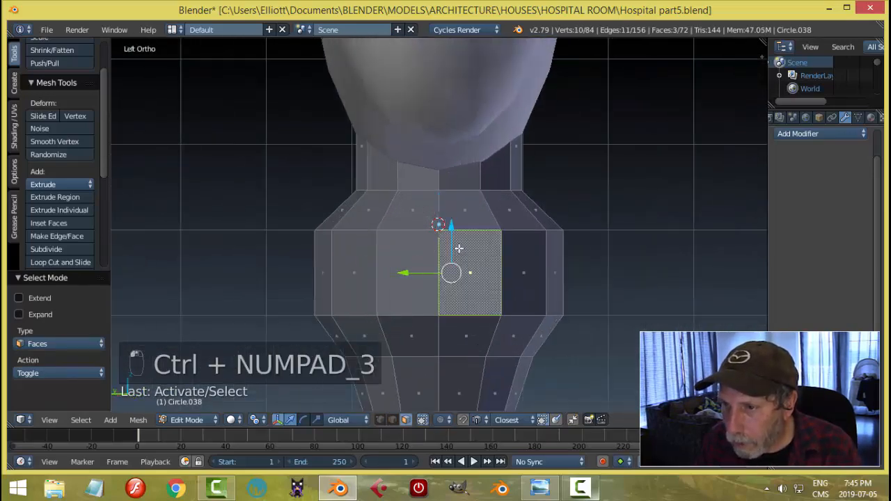
pyautogui.keyDown('shift'); pyautogui.rightClick(423, 251); pyautogui.keyUp('shift')
pyautogui.scroll(-5, 423, 251)
pyautogui.moveTo(423, 251); pyautogui.dragTo(527, 288, button='middle')
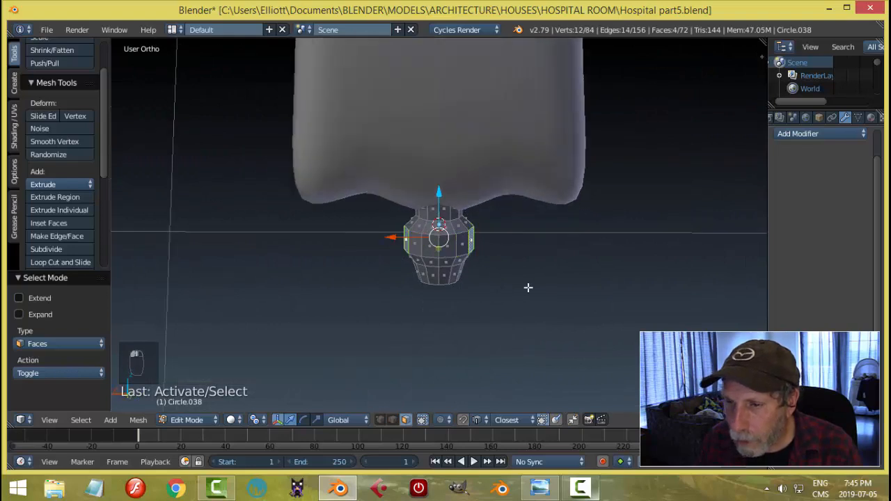
# Step: Extrude the selected side faces and scale them to about 2.02 along X around the median point, forming two opposite arms
pyautogui.click(258, 420)
pyautogui.click(278, 361)
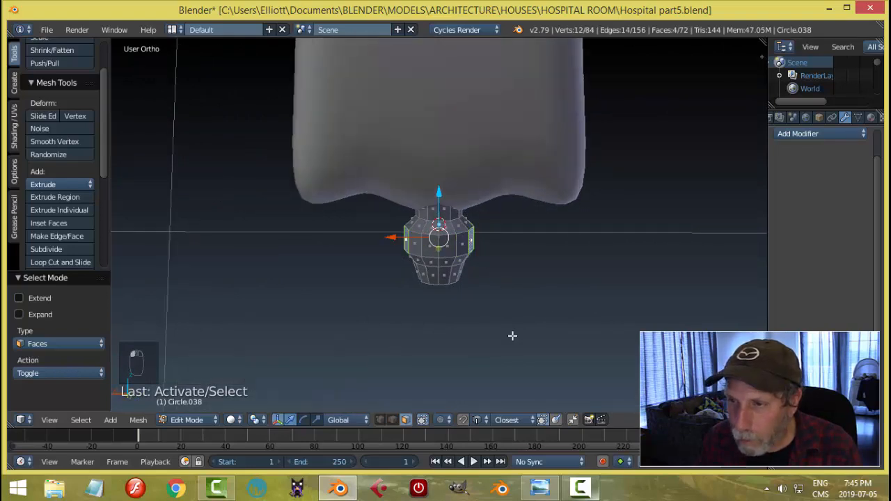
pyautogui.press('e')
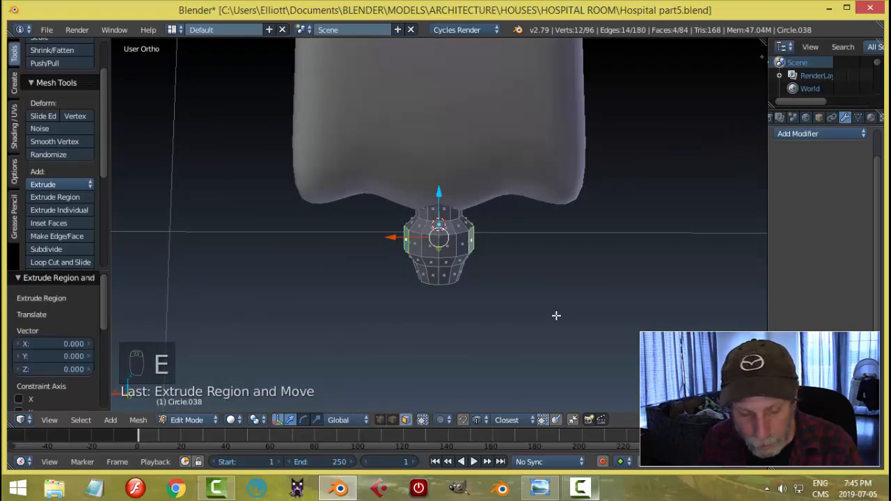
pyautogui.press('s')
pyautogui.press('x')
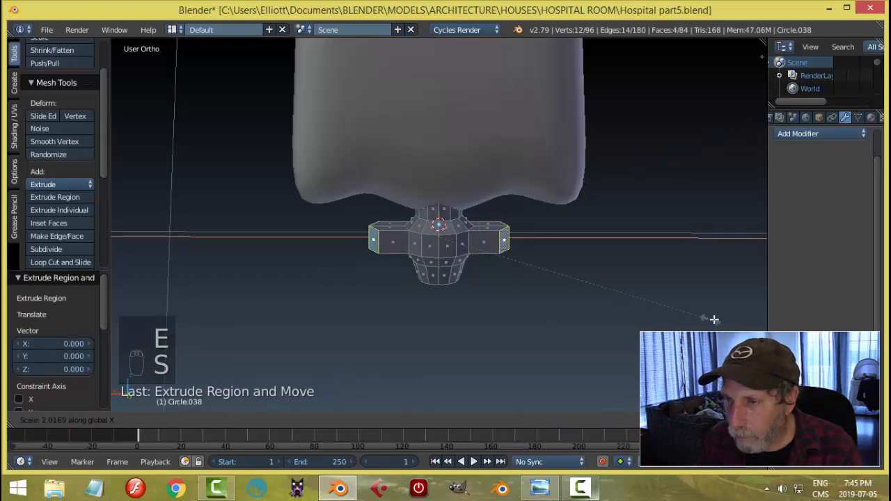
pyautogui.click(717, 318)
pyautogui.press('a')
# Step: Flatten the two end faces of the +X arm by scaling them to 0 along X
pyautogui.moveTo(469, 306); pyautogui.dragTo(432, 282, button='middle')
pyautogui.rightClick(390, 277)
pyautogui.keyDown('shift'); pyautogui.rightClick(362, 266); pyautogui.keyUp('shift')
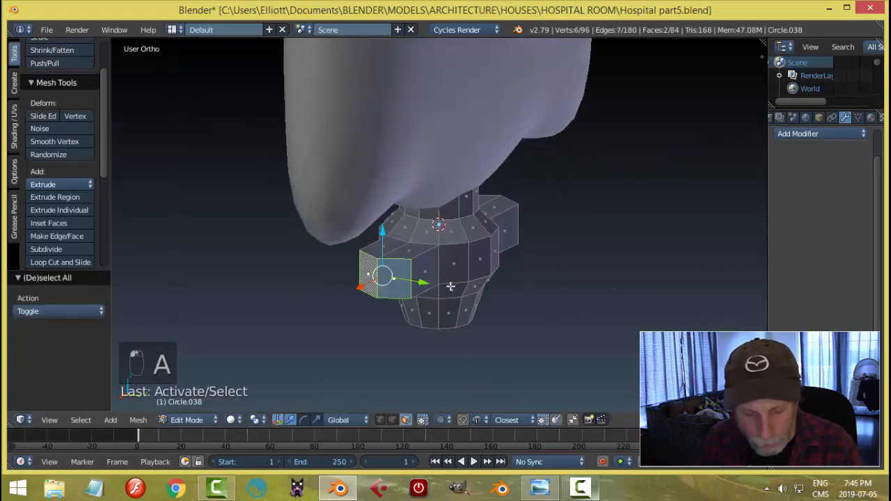
pyautogui.press('s')
pyautogui.press('x')
pyautogui.press('0')
pyautogui.press('Return')
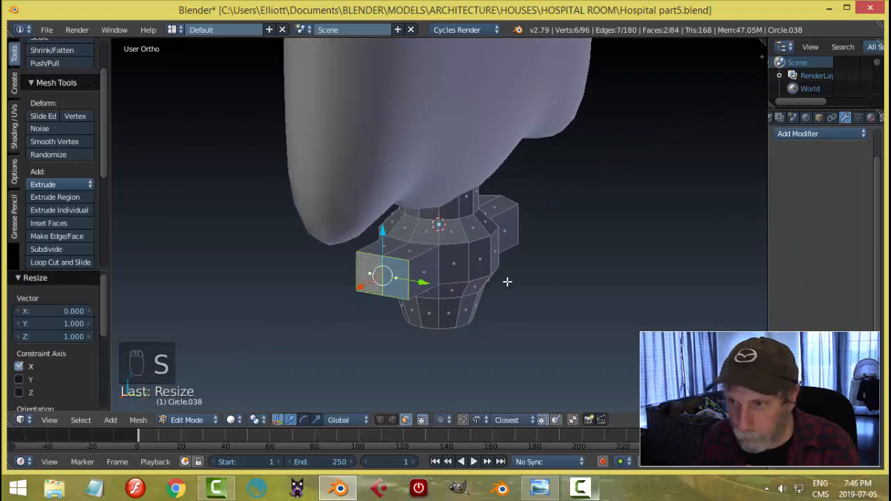
pyautogui.press('a')
pyautogui.hotkey('ctrl', 'r')
pyautogui.press('Escape')
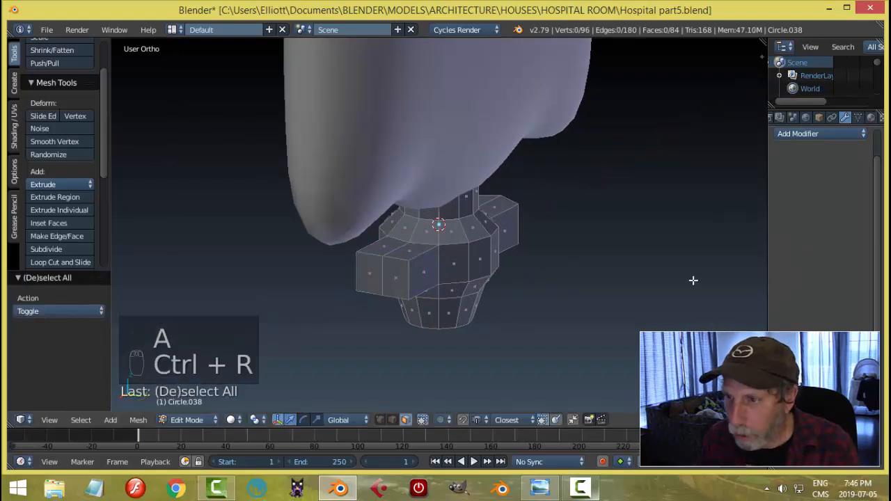
# Step: Flatten the two end faces of the -X arm by scaling them to 0 along X
pyautogui.moveTo(692, 279); pyautogui.dragTo(537, 292, button='middle')
pyautogui.rightClick(527, 274)
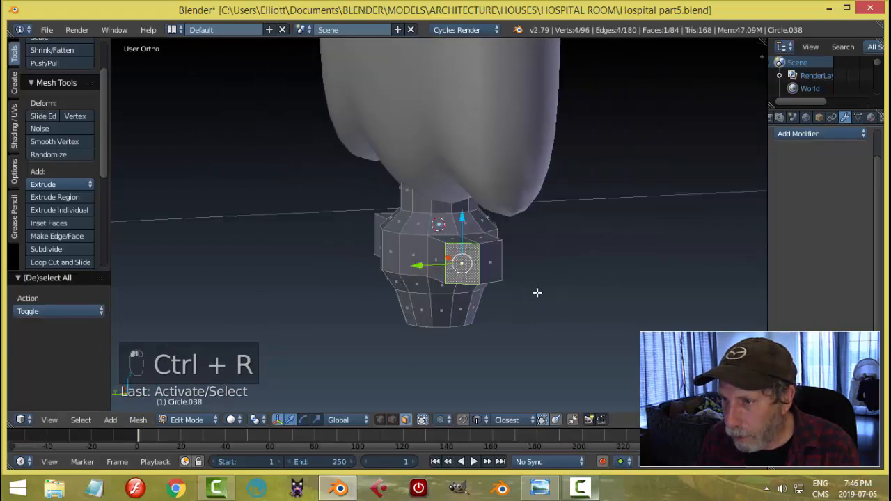
pyautogui.keyDown('shift'); pyautogui.rightClick(498, 257); pyautogui.keyUp('shift')
pyautogui.press('s')
pyautogui.press('x')
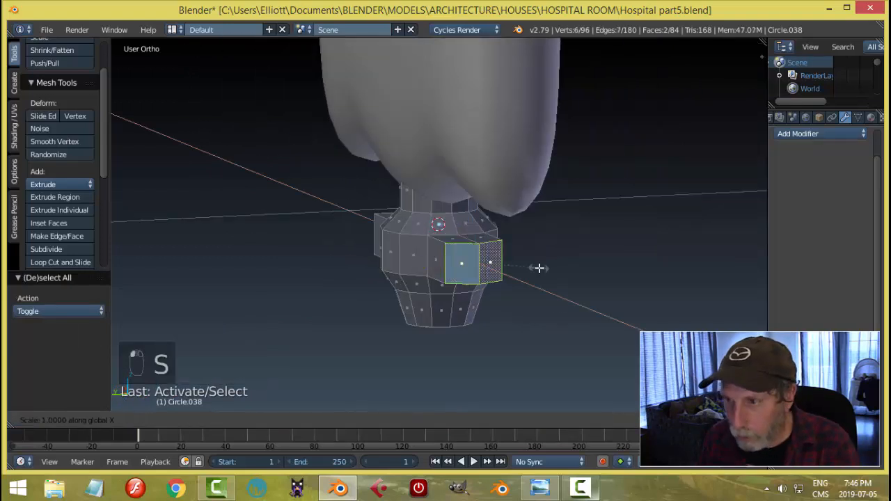
pyautogui.press('0')
pyautogui.press('Return')
# Step: Taper both arms by scaling their end faces around individual origins to about 0.46 along Y and 0.557 along Z
pyautogui.moveTo(539, 268); pyautogui.dragTo(648, 311, button='middle')
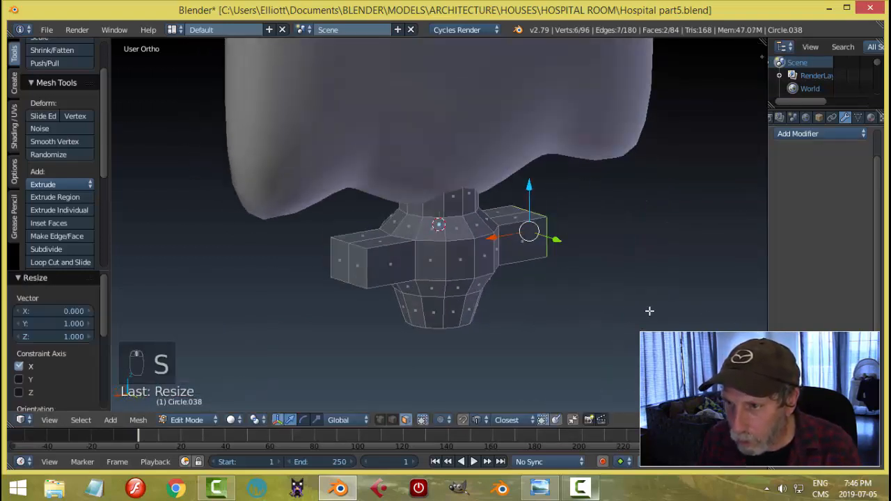
pyautogui.keyDown('shift'); pyautogui.rightClick(361, 264); pyautogui.keyUp('shift')
pyautogui.keyDown('shift'); pyautogui.rightClick(339, 257); pyautogui.keyUp('shift')
pyautogui.click(262, 419)
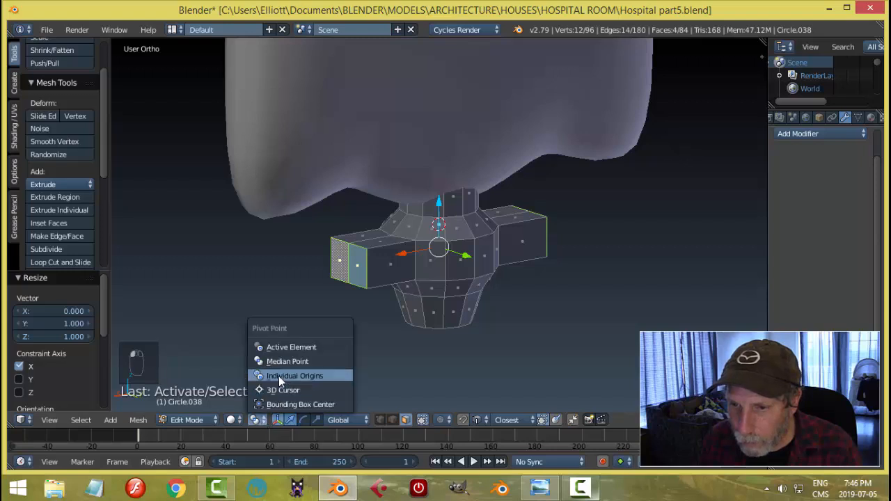
pyautogui.click(278, 374)
pyautogui.moveTo(432, 342); pyautogui.dragTo(476, 356, button='middle')
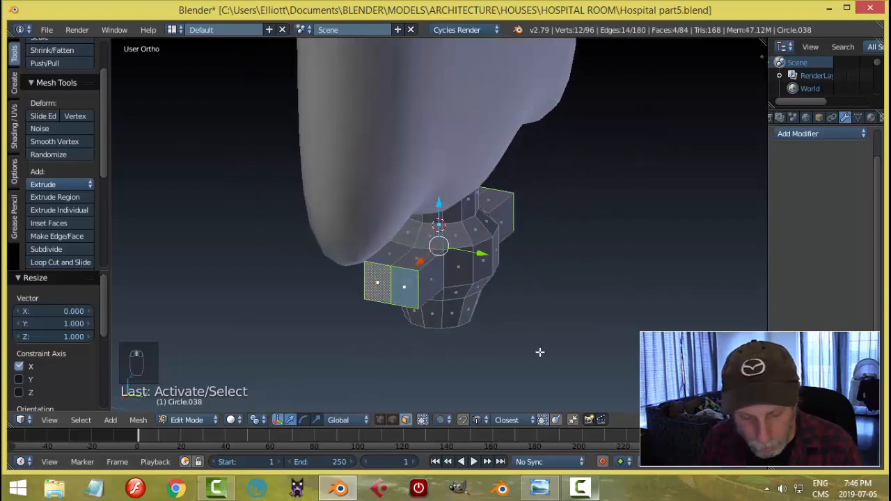
pyautogui.press('s')
pyautogui.press('y')
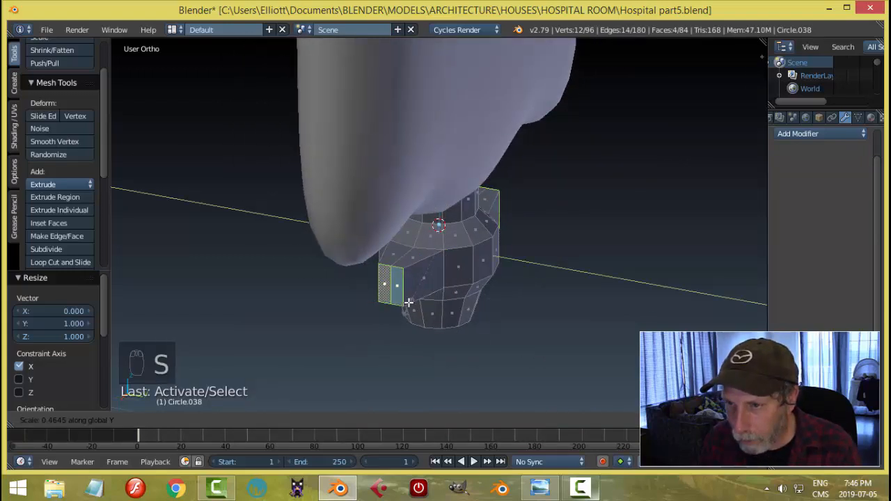
pyautogui.click(411, 301)
pyautogui.moveTo(444, 338); pyautogui.dragTo(421, 284, button='middle')
pyautogui.press('s')
pyautogui.click(438, 306)
# Step: Lengthen both arms by scaling their end faces to about 1.09 along X around the median point
pyautogui.click(262, 420)
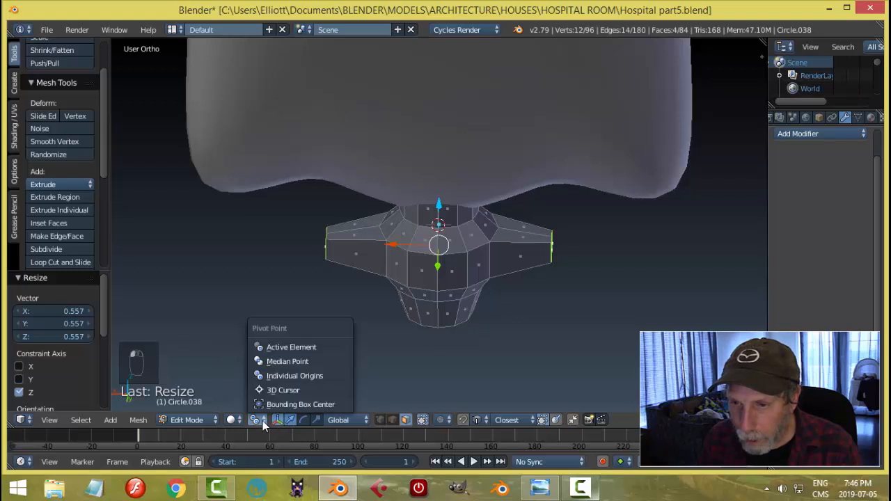
pyautogui.click(285, 360)
pyautogui.scroll(-2, 428, 343)
pyautogui.scroll(-1, 464, 330)
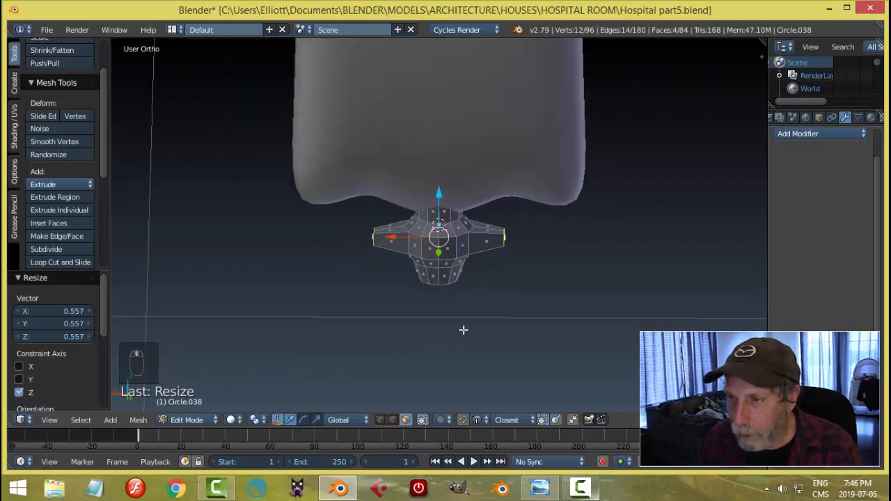
pyautogui.press('s')
pyautogui.press('x')
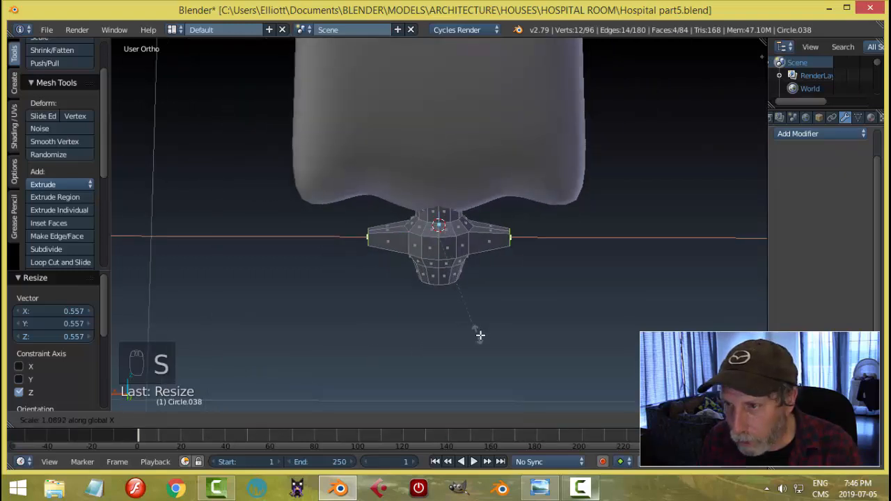
pyautogui.click(480, 335)
pyautogui.press('a')
# Step: Add two supporting edge loops to the +X arm, one close to its tip and one close to its base
pyautogui.moveTo(522, 313); pyautogui.dragTo(453, 325, button='middle')
pyautogui.scroll(1, 453, 325)
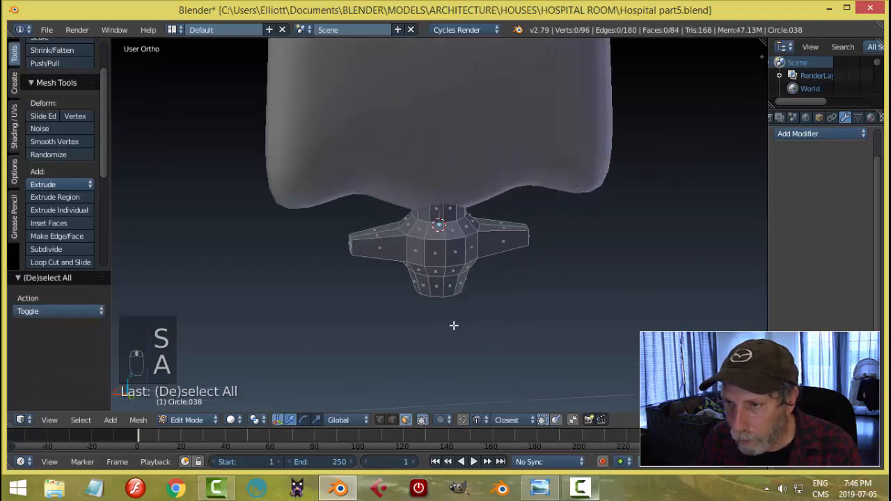
pyautogui.scroll(1, 453, 325)
pyautogui.hotkey('ctrl', 'r')
pyautogui.click(328, 249)
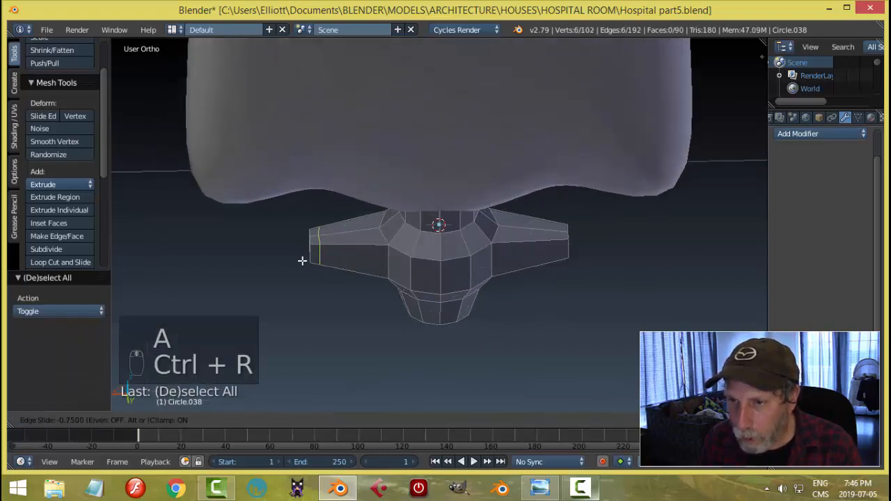
pyautogui.click(300, 259)
pyautogui.hotkey('ctrl', 'r')
pyautogui.click(357, 249)
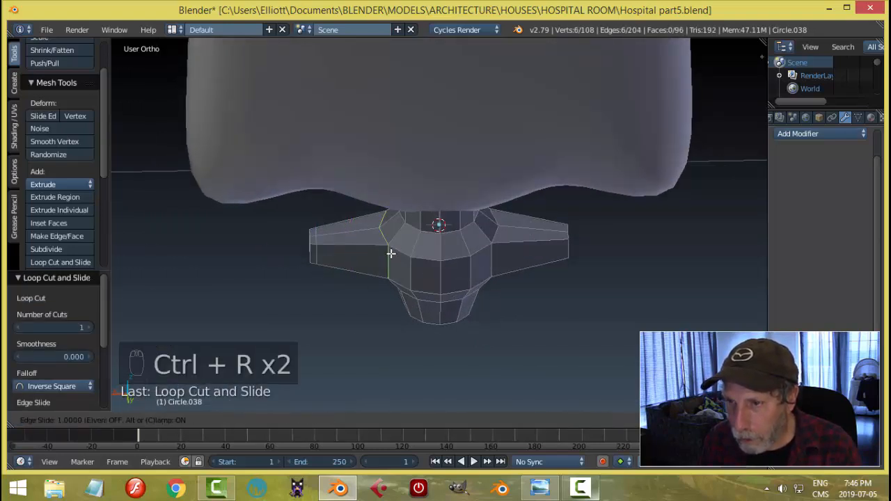
pyautogui.click(385, 255)
# Step: Add two supporting edge loops to the -X arm, one close to its base and one close to its tip
pyautogui.hotkey('ctrl', 'r')
pyautogui.click(517, 243)
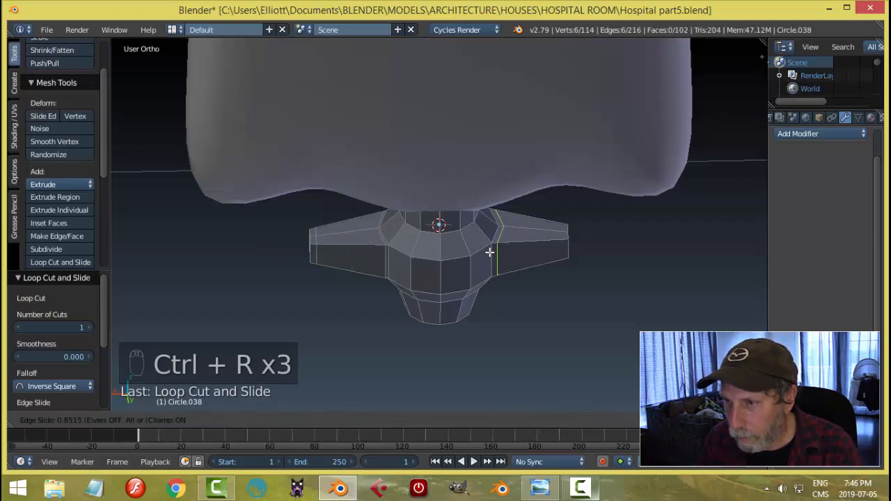
pyautogui.click(491, 251)
pyautogui.hotkey('ctrl', 'r')
pyautogui.click(566, 246)
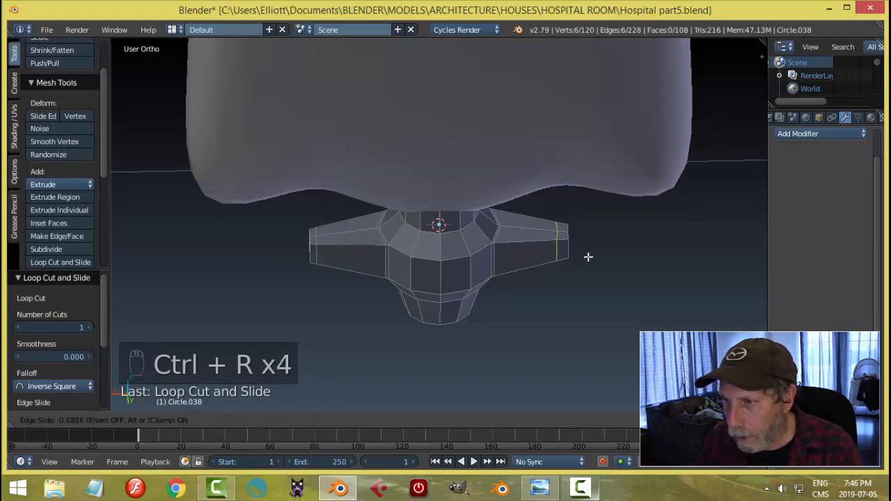
pyautogui.click(593, 259)
pyautogui.press('a')
# Step: Return to Object Mode, add a Subdivision Surface modifier with a view level of 2 to the port, and shade it smooth
pyautogui.press('Tab')
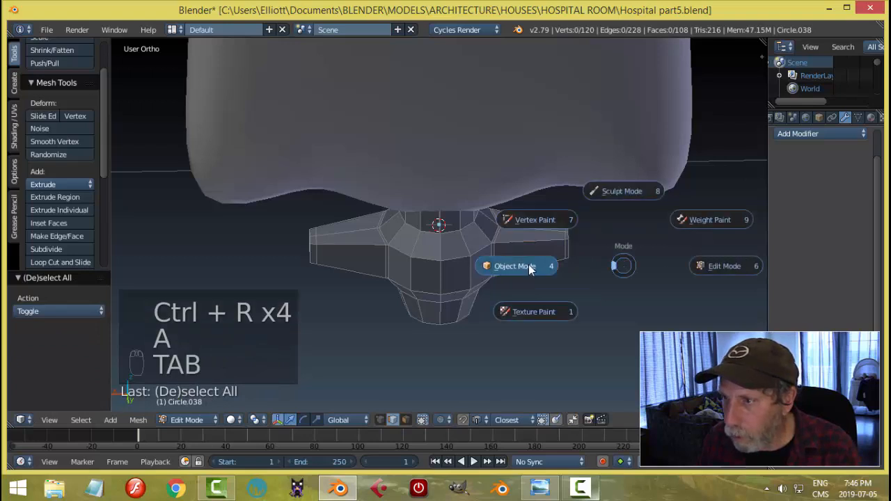
pyautogui.click(528, 264)
pyautogui.click(823, 133)
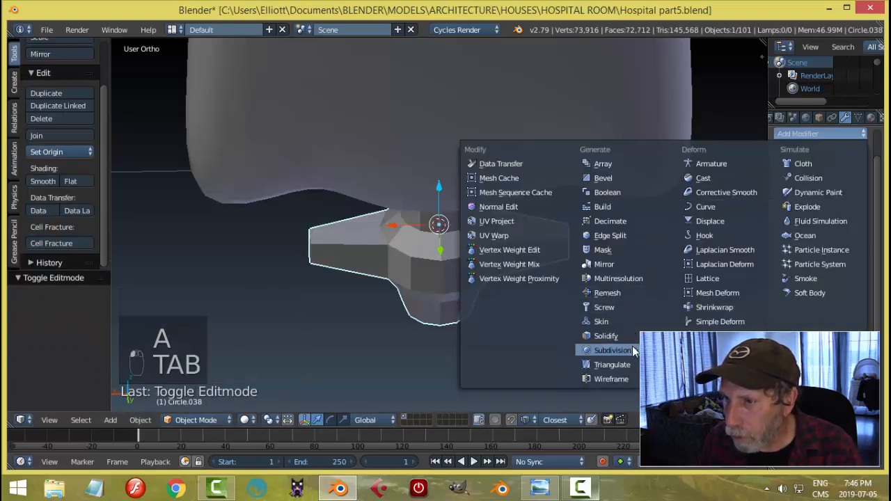
pyautogui.click(592, 350)
pyautogui.click(807, 219)
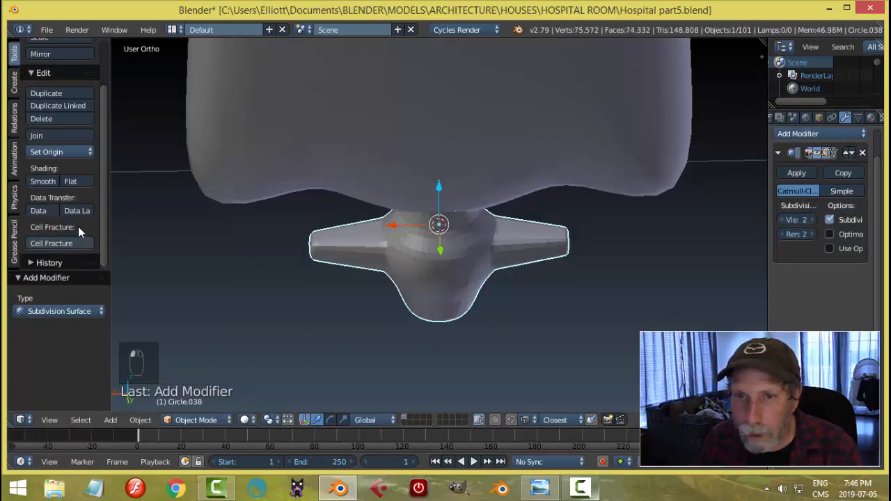
pyautogui.click(40, 181)
# Step: Enter Edit Mode and add an edge loop to the port's neck, slid down close to the shoulder
pyautogui.press('Tab')
pyautogui.click(615, 312)
pyautogui.scroll(4, 465, 281)
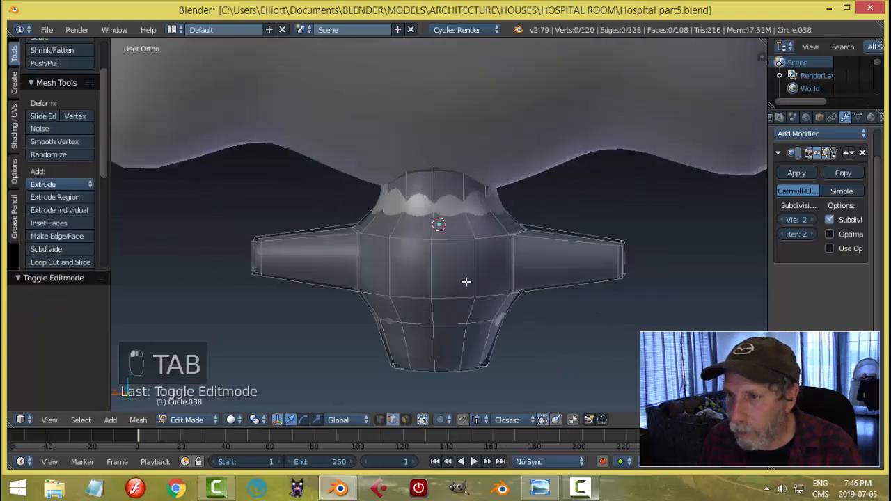
pyautogui.hotkey('ctrl', 'r')
pyautogui.click(467, 189)
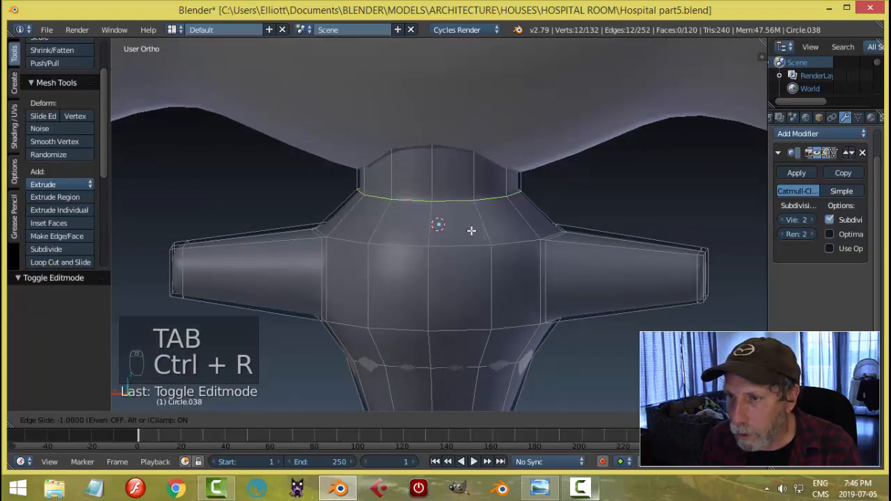
pyautogui.click(472, 230)
# Step: Add two edge loops to the port's lower taper, one close to its bottom rim and one close to its upper edge
pyautogui.scroll(-3, 464, 339)
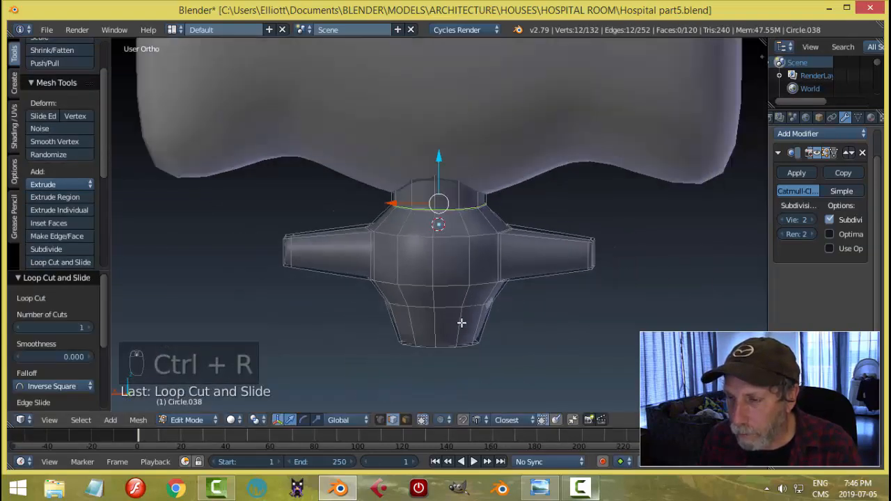
pyautogui.hotkey('ctrl', 'r')
pyautogui.hotkey('ctrl', 'r')
pyautogui.click(462, 322)
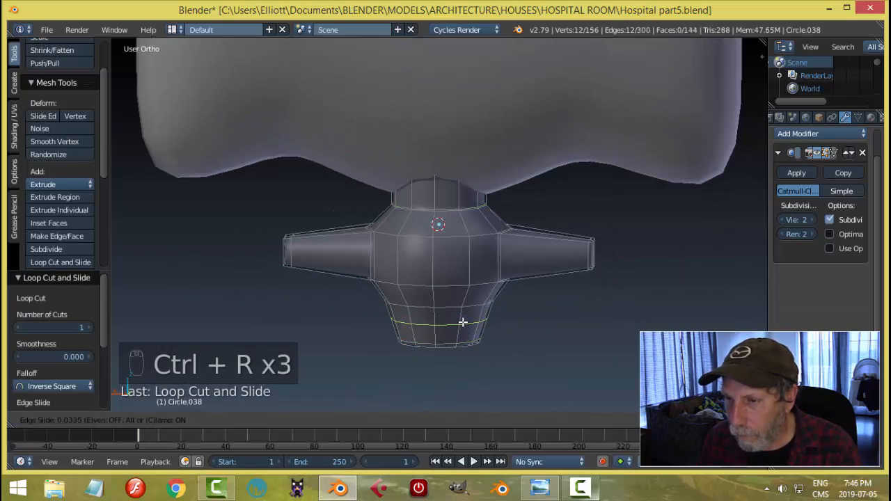
pyautogui.click(463, 310)
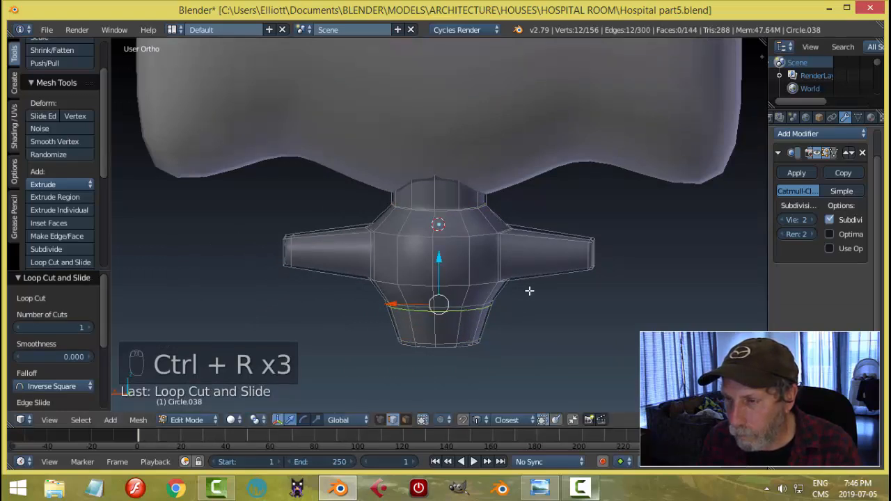
# Step: Add two edge loops around the wide band and arms, one close to their upper edge and one close to their lower edge
pyautogui.hotkey('ctrl', 'r')
pyautogui.click(507, 261)
pyautogui.click(507, 245)
pyautogui.hotkey('ctrl', 'r')
pyautogui.click(504, 257)
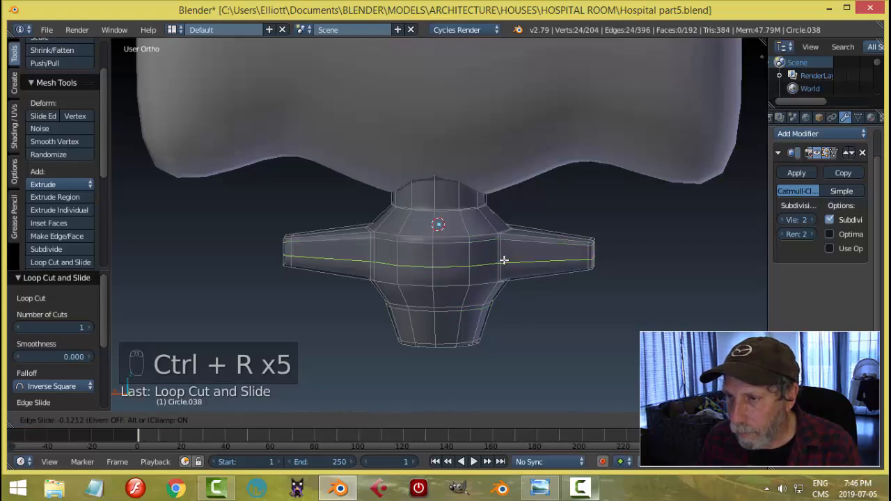
pyautogui.click(515, 280)
pyautogui.press('a')
pyautogui.press('Tab')
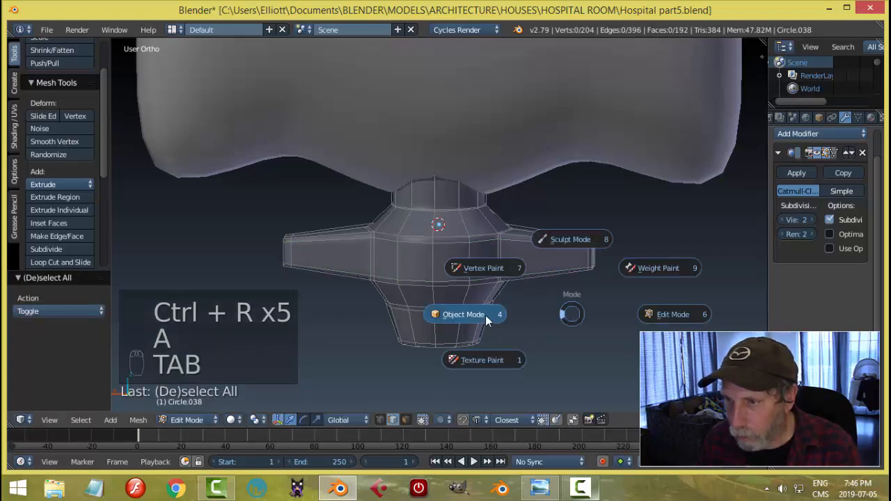
# Step: Return to Object Mode and scale the outlet port down uniformly to about 0.64 of its size
pyautogui.click(485, 315)
pyautogui.scroll(-4, 547, 311)
pyautogui.press('a')
pyautogui.moveTo(469, 300); pyautogui.dragTo(472, 273, button='middle')
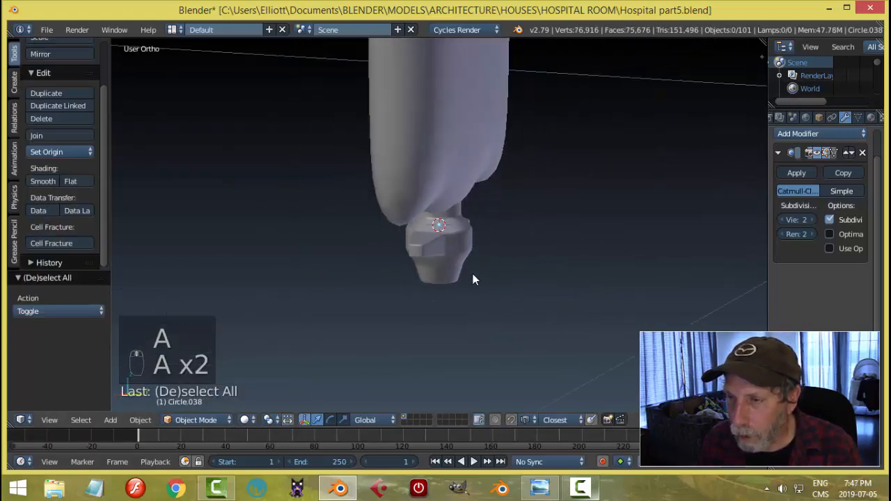
pyautogui.rightClick(465, 268)
pyautogui.moveTo(550, 292); pyautogui.dragTo(557, 281, button='middle')
pyautogui.press('s')
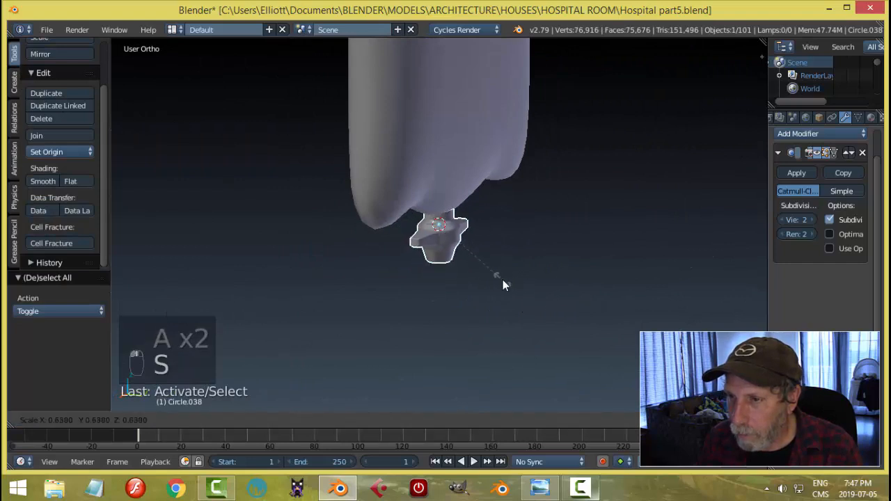
pyautogui.click(503, 281)
# Step: Move the outlet port up 0.002 along Z toward the bag's bottom and deselect it
pyautogui.moveTo(503, 281); pyautogui.dragTo(457, 282, button='middle')
pyautogui.moveTo(436, 184); pyautogui.dragTo(437, 178)
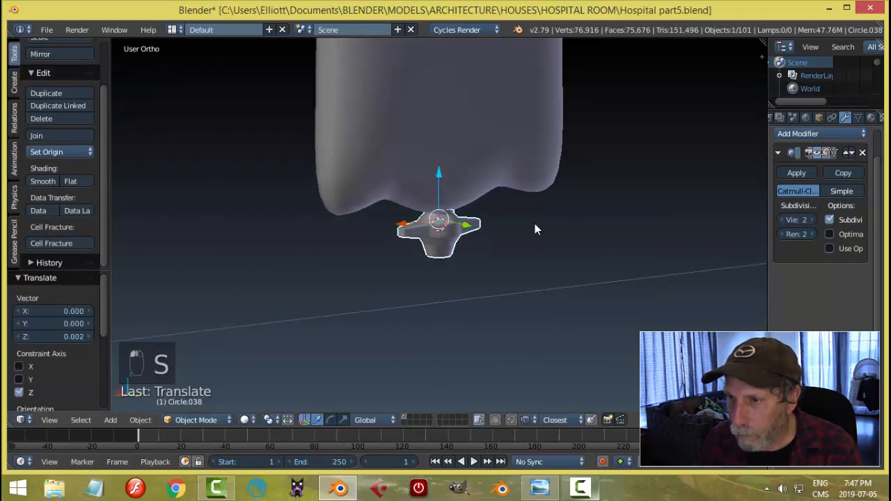
pyautogui.press('a')
# Step: Set the view level of the port's Subdivision Surface modifier to 1
pyautogui.moveTo(535, 224); pyautogui.dragTo(444, 231, button='middle')
pyautogui.rightClick(444, 232)
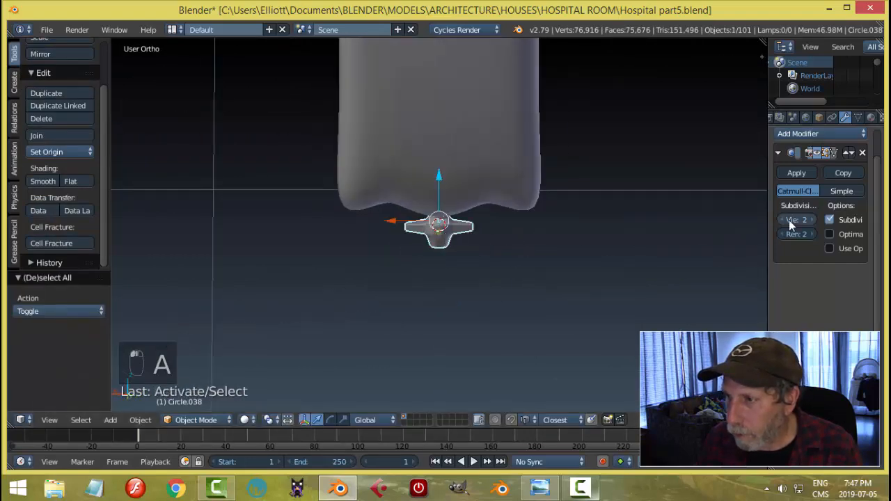
pyautogui.click(789, 220)
pyautogui.press('a')
# Step: Examine the outlet port's shape, size and fit against the bag's bottom edge
pyautogui.scroll(4, 543, 294)
pyautogui.scroll(-7, 565, 241)
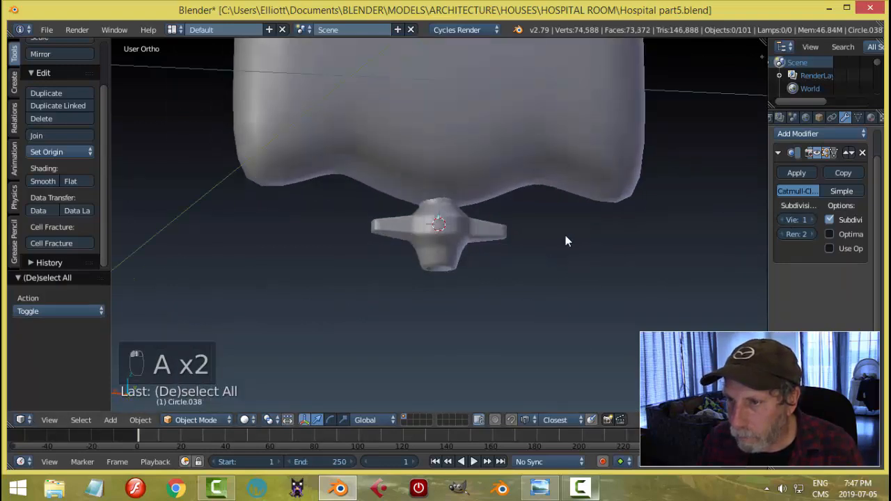
pyautogui.scroll(7, 512, 271)
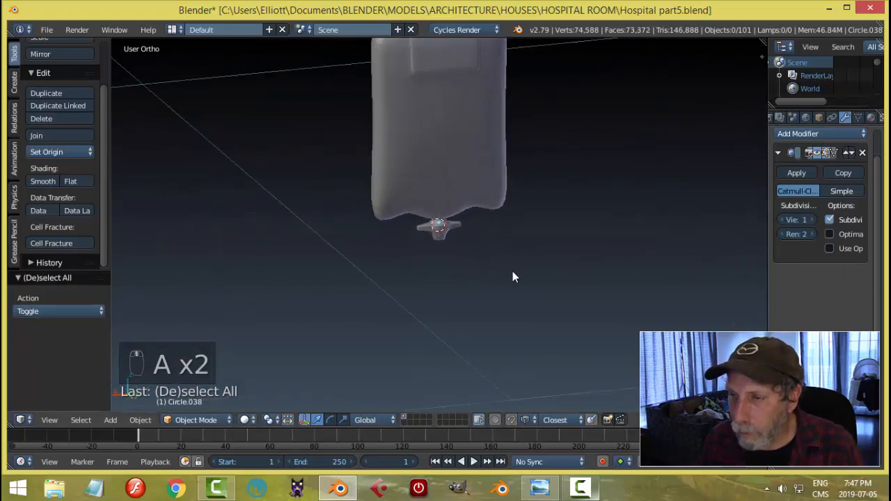
pyautogui.rightClick(476, 271)
pyautogui.scroll(1, 476, 271)
pyautogui.press('a')
pyautogui.scroll(-4, 501, 266)
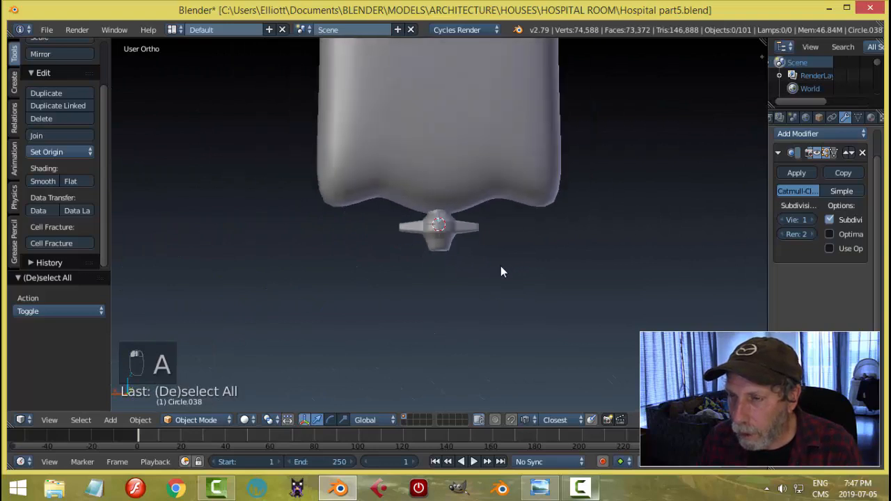
pyautogui.scroll(1, 487, 293)
pyautogui.scroll(-5, 485, 293)
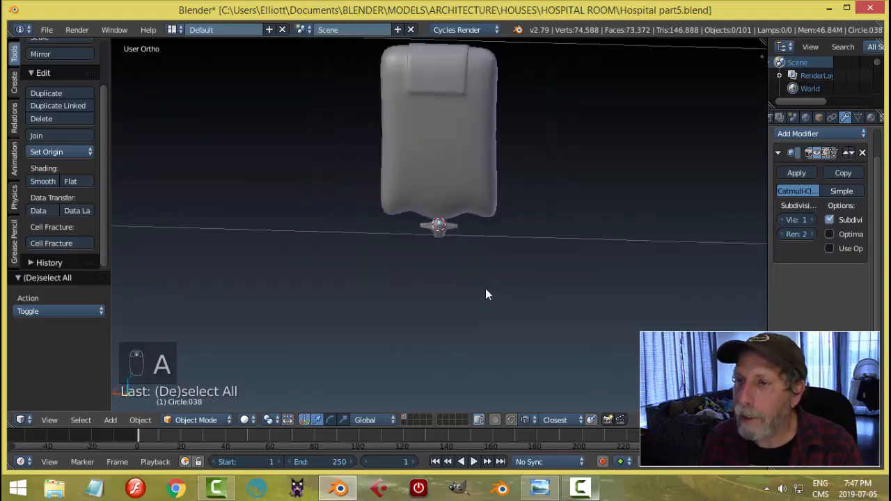
pyautogui.scroll(4, 468, 263)
pyautogui.rightClick(461, 239)
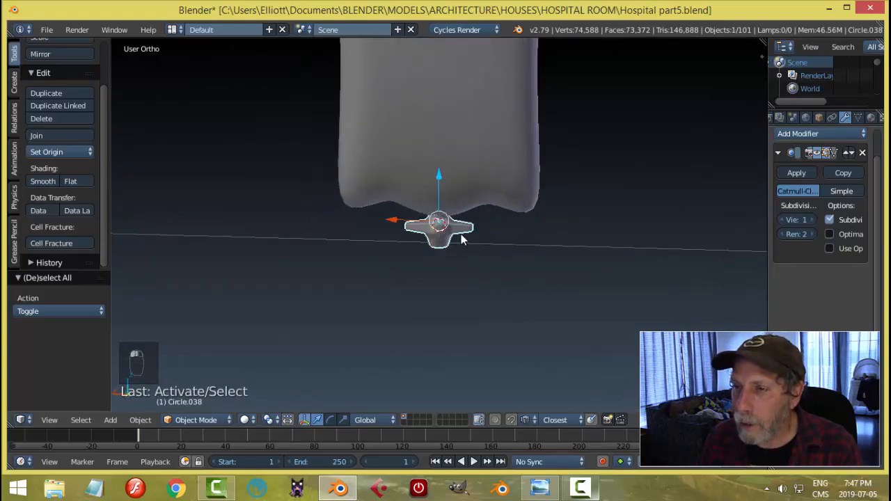
pyautogui.keyDown('shift'); pyautogui.rightClick(467, 142); pyautogui.keyUp('shift')
pyautogui.scroll(-6, 501, 233)
pyautogui.press('a')
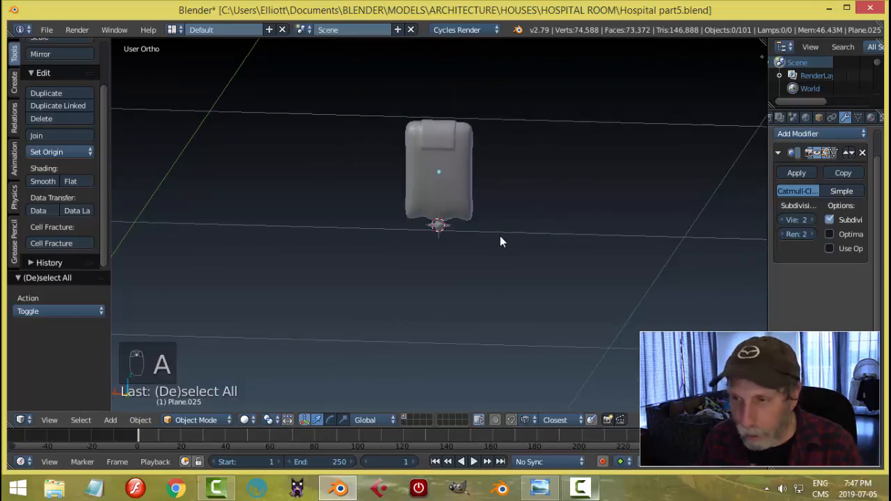
# Step: Unhide all hidden objects of the hospital room and clear the selection
pyautogui.hotkey('alt', 'h')
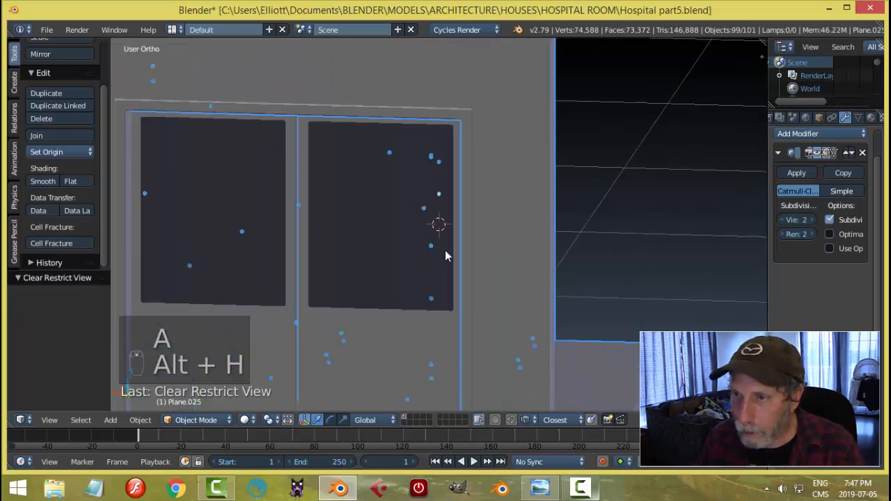
pyautogui.press('a')
pyautogui.moveTo(536, 246); pyautogui.dragTo(584, 229, button='middle')
pyautogui.scroll(5, 491, 258)
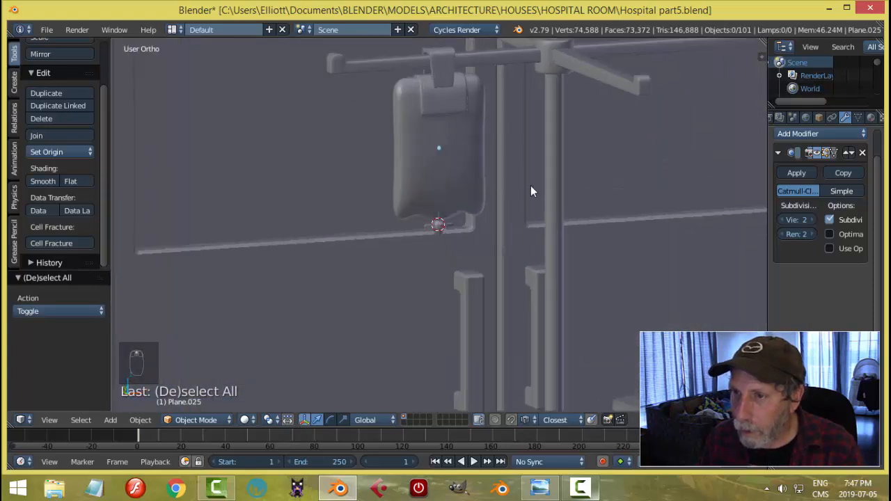
pyautogui.scroll(-3, 471, 239)
pyautogui.scroll(7, 467, 241)
pyautogui.rightClick(450, 237)
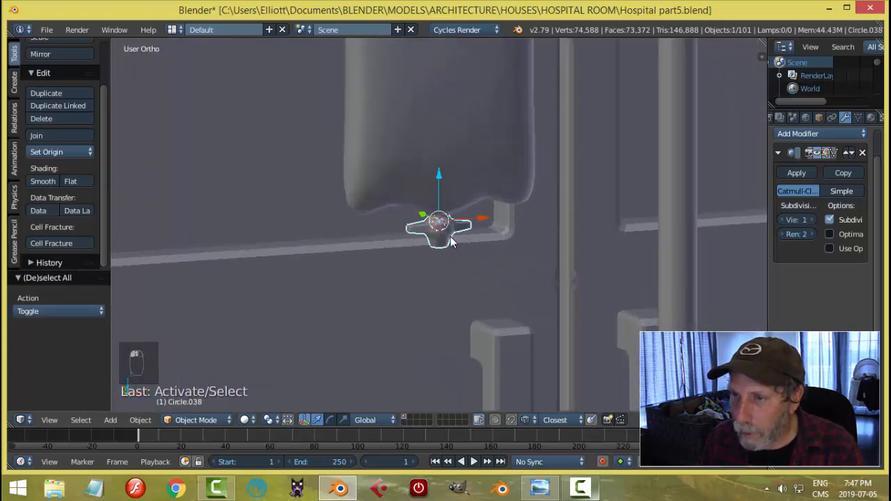
pyautogui.keyDown('shift'); pyautogui.rightClick(470, 143); pyautogui.keyUp('shift')
pyautogui.scroll(-4, 546, 196)
pyautogui.scroll(3, 541, 301)
pyautogui.keyDown('shift'); pyautogui.rightClick(471, 159); pyautogui.keyUp('shift')
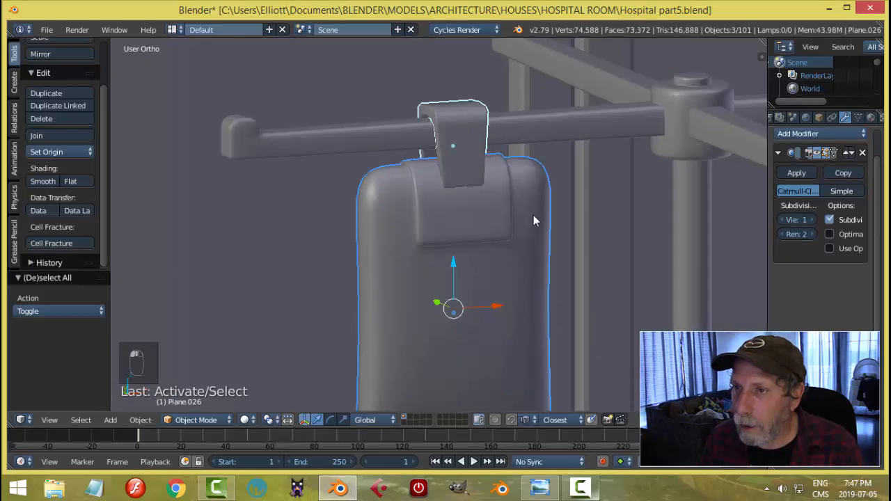
pyautogui.scroll(-3, 515, 223)
pyautogui.press('a')
# Step: Duplicate the hanging strap, IV bag and outlet port in front view, placing the copy on the stand's opposite arm
pyautogui.moveTo(485, 229); pyautogui.dragTo(448, 235, button='middle')
pyautogui.rightClick(441, 182)
pyautogui.keyDown('shift'); pyautogui.rightClick(441, 311); pyautogui.keyUp('shift')
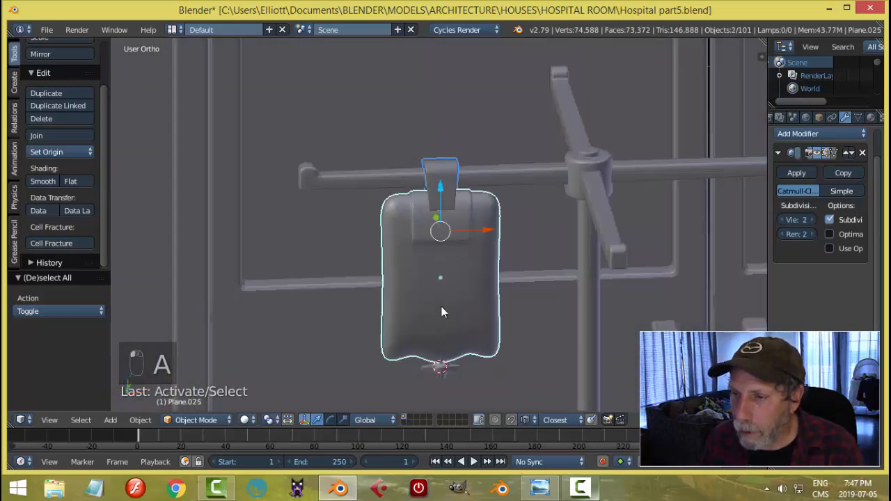
pyautogui.keyDown('shift'); pyautogui.rightClick(456, 370); pyautogui.keyUp('shift')
pyautogui.scroll(-5, 557, 321)
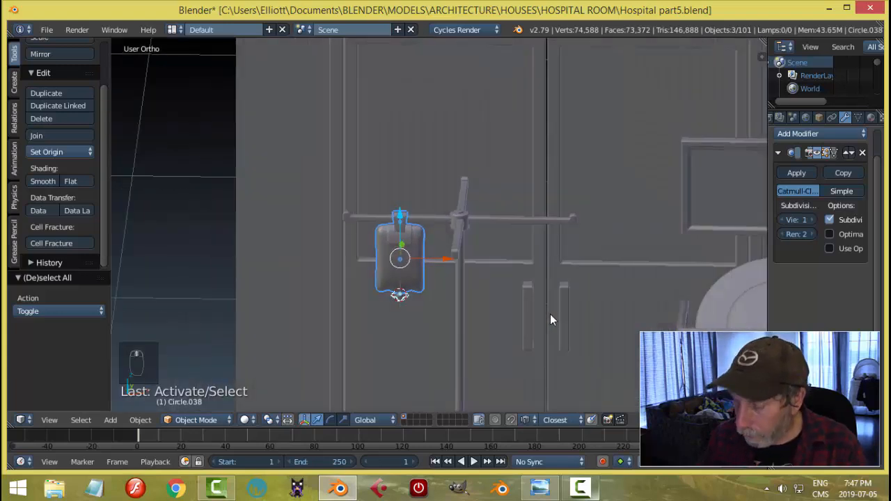
pyautogui.press('KP_1')
pyautogui.hotkey('shift', 'd')
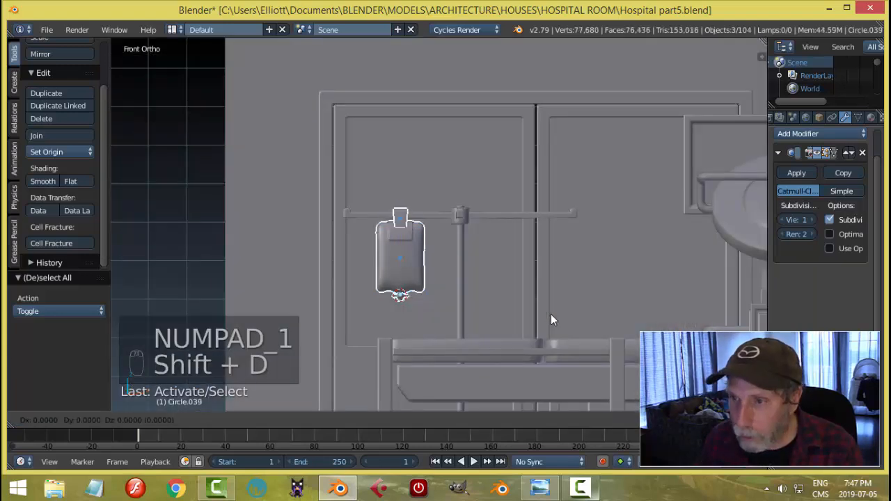
pyautogui.click(567, 267)
pyautogui.press('a')
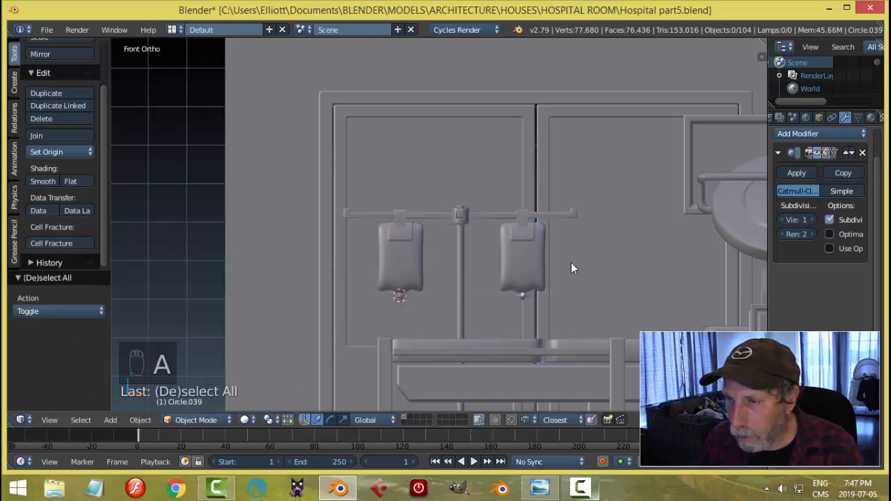
pyautogui.moveTo(570, 262); pyautogui.dragTo(488, 231, button='middle')
pyautogui.scroll(-2, 515, 297)
pyautogui.scroll(3, 536, 285)
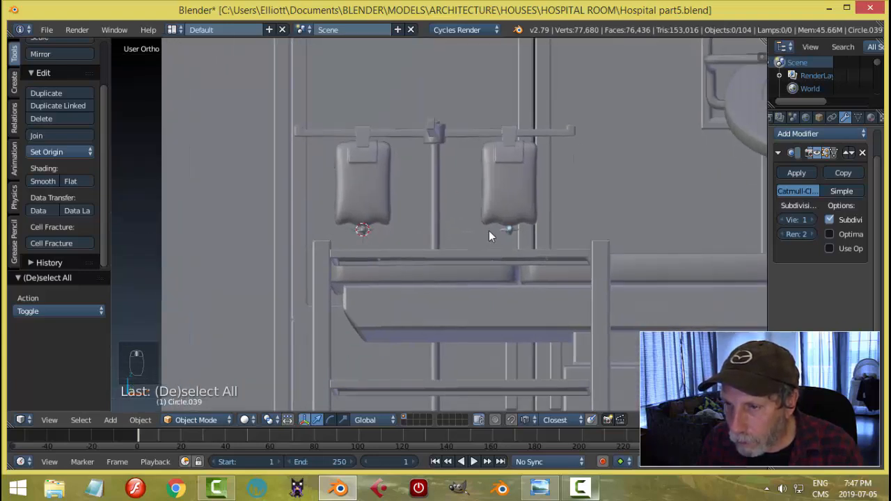
pyautogui.scroll(2, 411, 240)
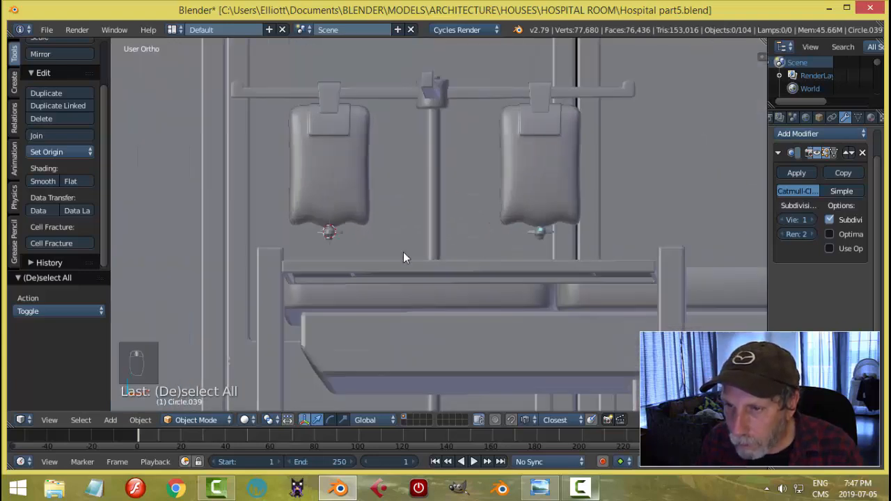
pyautogui.click(329, 231)
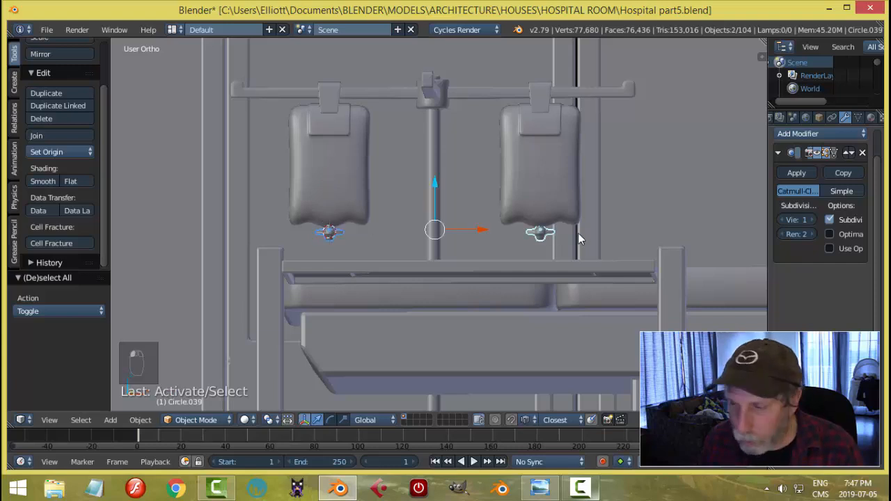
pyautogui.hotkey('shift', 's')
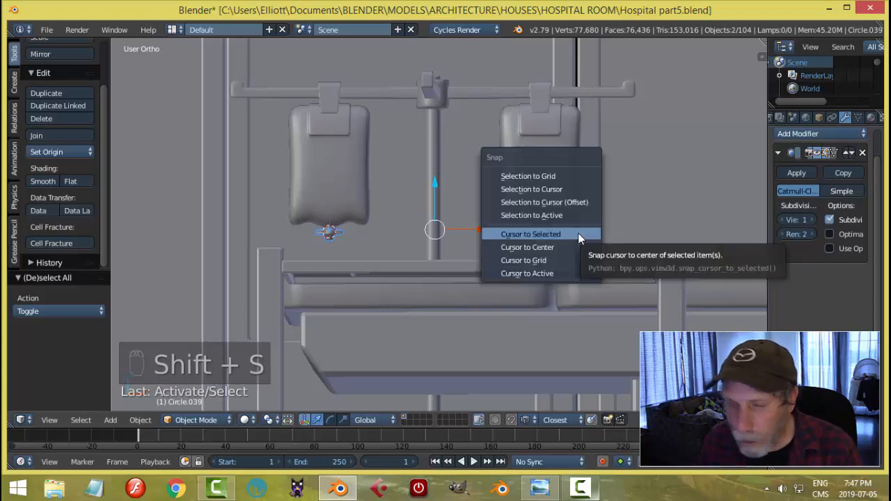
pyautogui.click(578, 234)
# Step: Select the duplicated port, bag and strap and move them together -0.005 along X, closer to the stand's pole
pyautogui.click(543, 235)
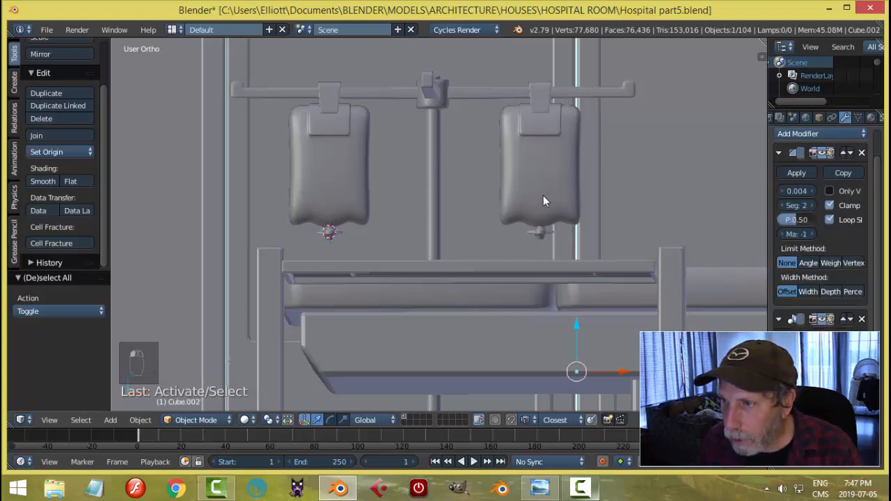
pyautogui.keyDown('shift'); pyautogui.click(543, 196); pyautogui.keyUp('shift')
pyautogui.click(540, 233)
pyautogui.keyDown('shift'); pyautogui.click(543, 139); pyautogui.keyUp('shift')
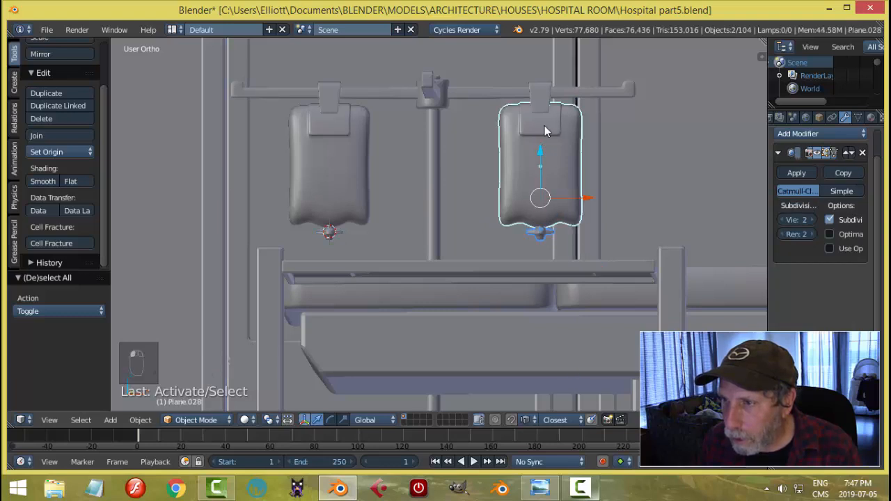
pyautogui.keyDown('shift'); pyautogui.click(547, 99); pyautogui.keyUp('shift')
pyautogui.moveTo(584, 165); pyautogui.dragTo(579, 162)
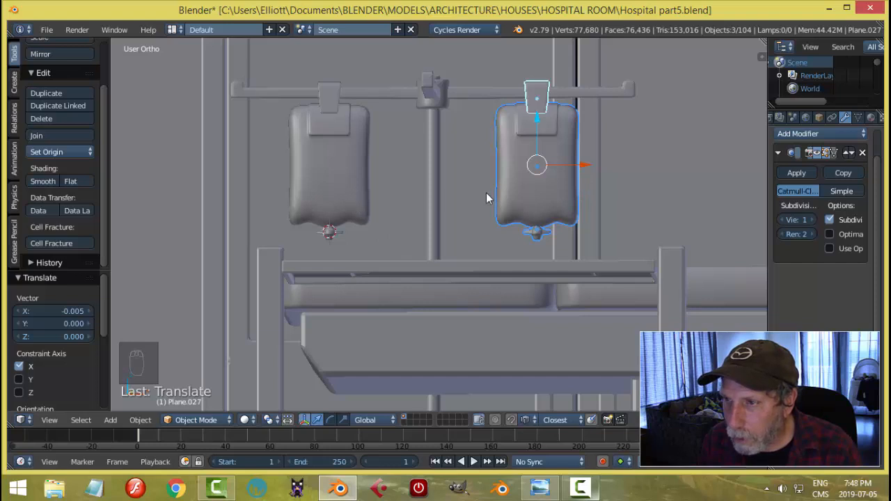
pyautogui.press('a')
# Step: Snap the 3D cursor to the midpoint between the two IV bags and clear the selection
pyautogui.click(527, 184)
pyautogui.keyDown('shift'); pyautogui.click(345, 174); pyautogui.keyUp('shift')
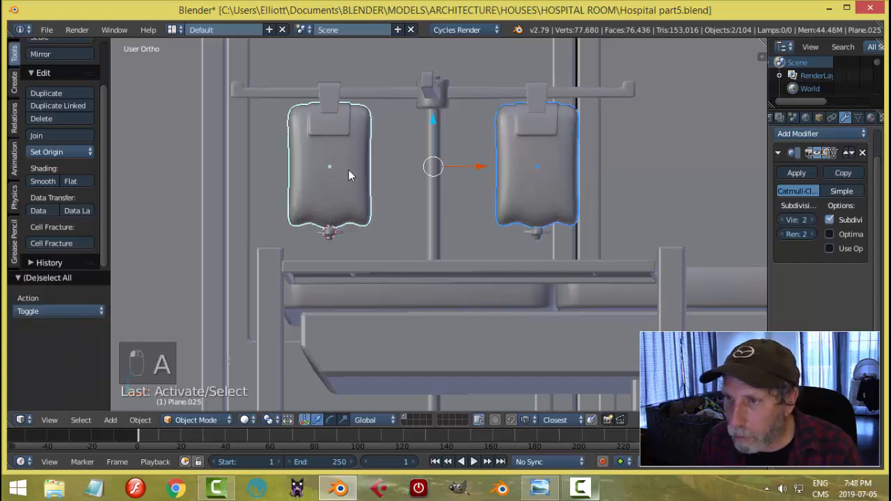
pyautogui.scroll(2, 479, 186)
pyautogui.scroll(-2, 468, 177)
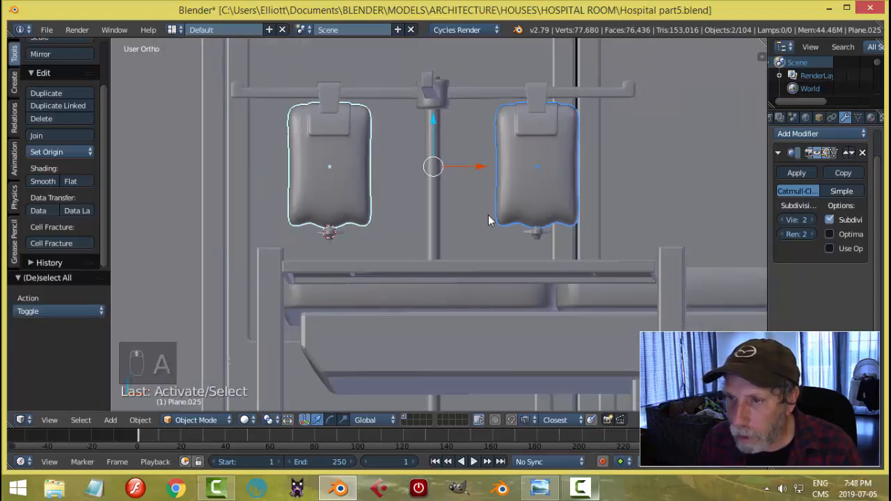
pyautogui.hotkey('shift', 's')
pyautogui.click(433, 230)
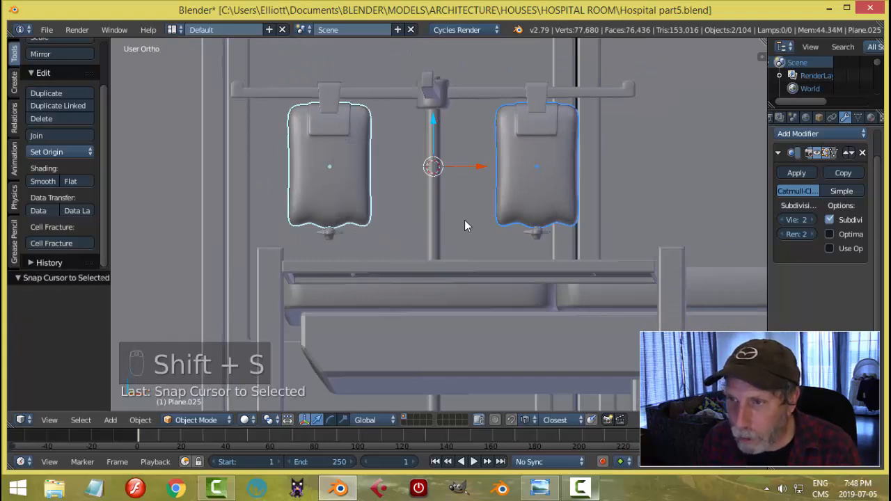
pyautogui.press('a')
# Step: Add a 12-vertex circle at the 3D cursor and rotate it 90° about X
pyautogui.hotkey('shift', 'a')
pyautogui.moveTo(465, 220)
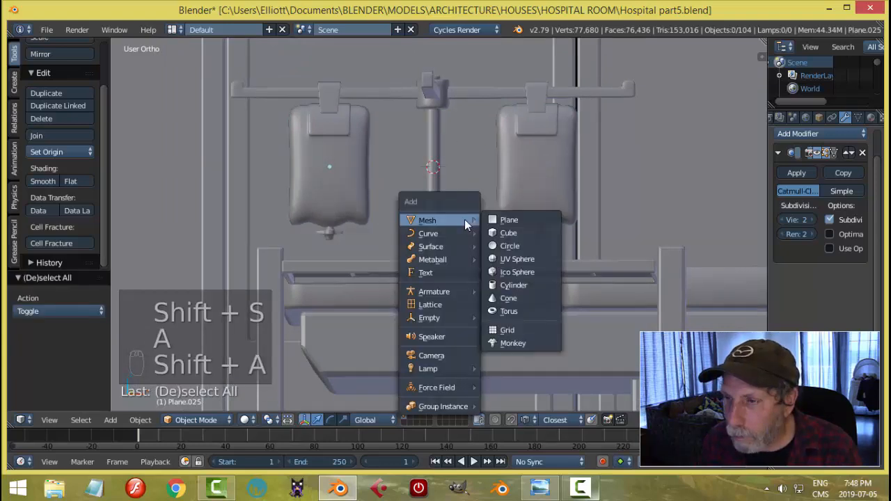
pyautogui.click(519, 246)
pyautogui.scroll(-5, 528, 211)
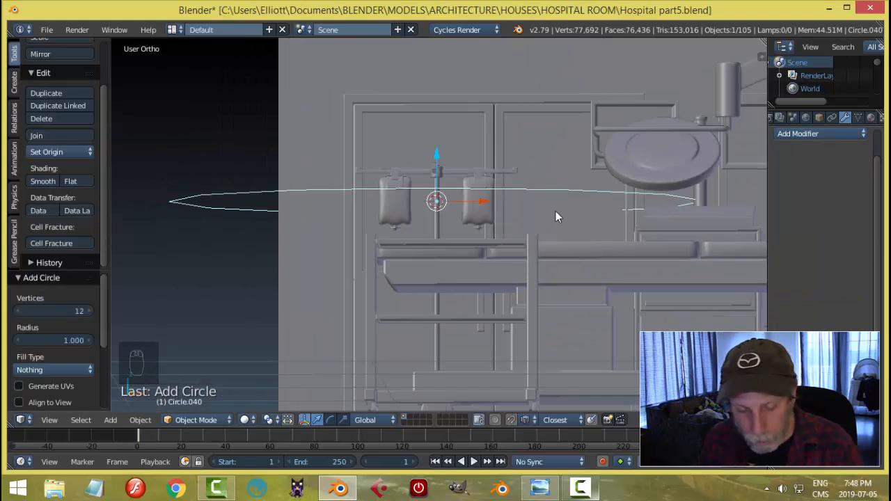
pyautogui.press('r')
pyautogui.press('x')
pyautogui.press('9')
pyautogui.press('0')
pyautogui.press('Return')
pyautogui.press("'")
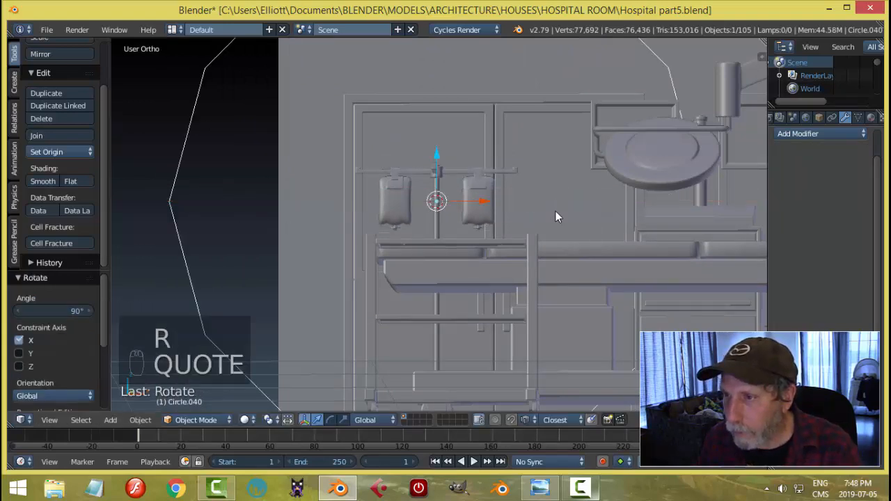
# Step: Enter Edit Mode and scale the circle to 0.191 so it passes through both bags' outlet ports
pyautogui.press('Tab')
pyautogui.press('s')
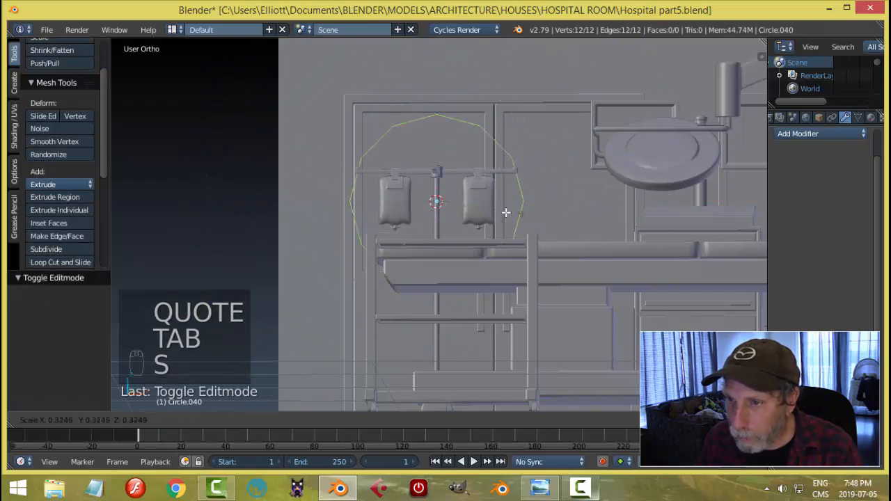
pyautogui.click(480, 217)
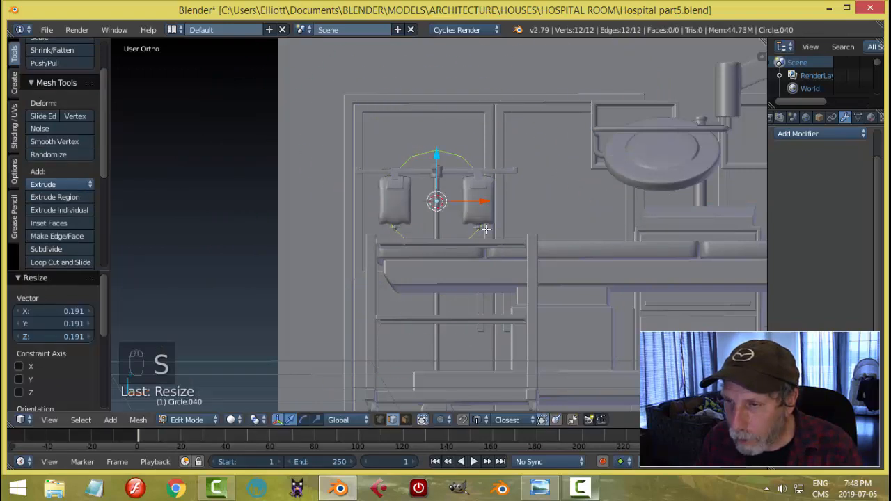
pyautogui.scroll(3, 486, 228)
pyautogui.scroll(-3, 487, 223)
pyautogui.moveTo(488, 223); pyautogui.dragTo(505, 237, button='middle')
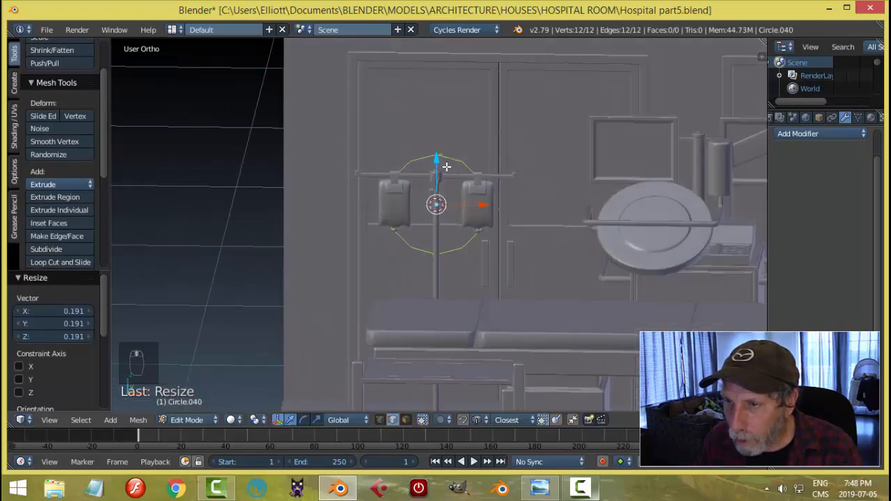
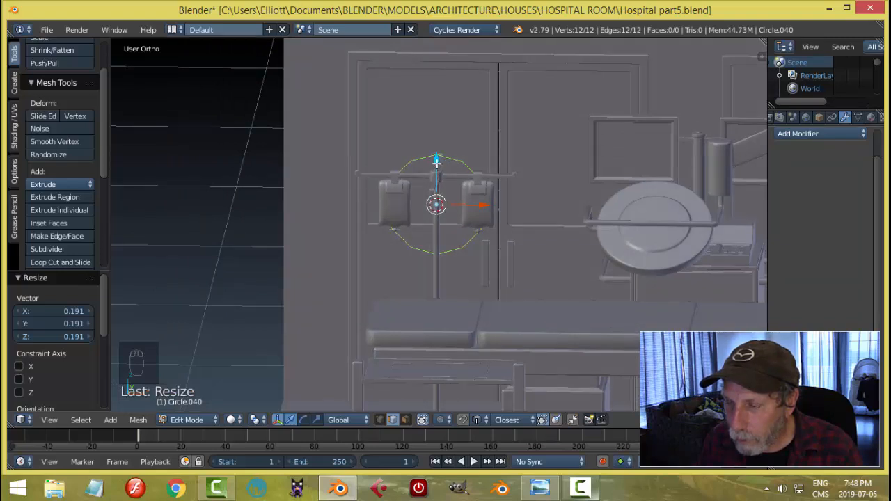
# Step: Move the circle -0.108 along Z and scale it to 0.847 so its sides meet the outlet ports
pyautogui.moveTo(436, 161); pyautogui.dragTo(438, 193)
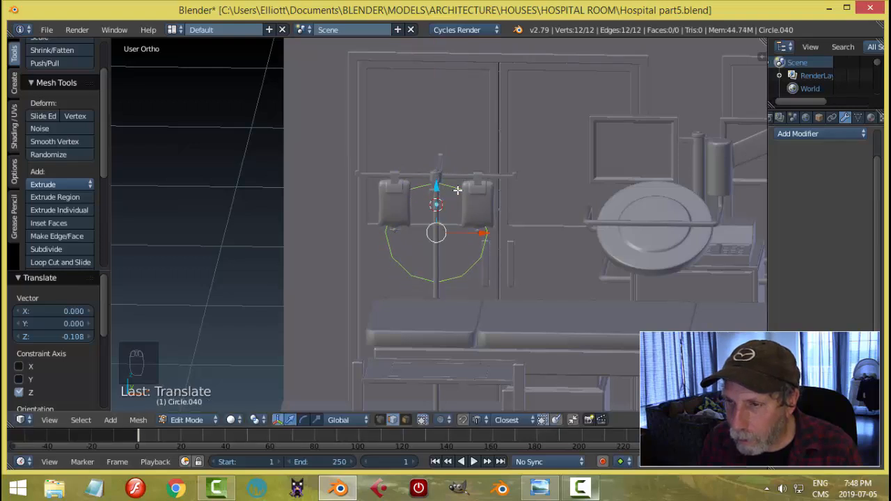
pyautogui.press('s')
pyautogui.click(574, 227)
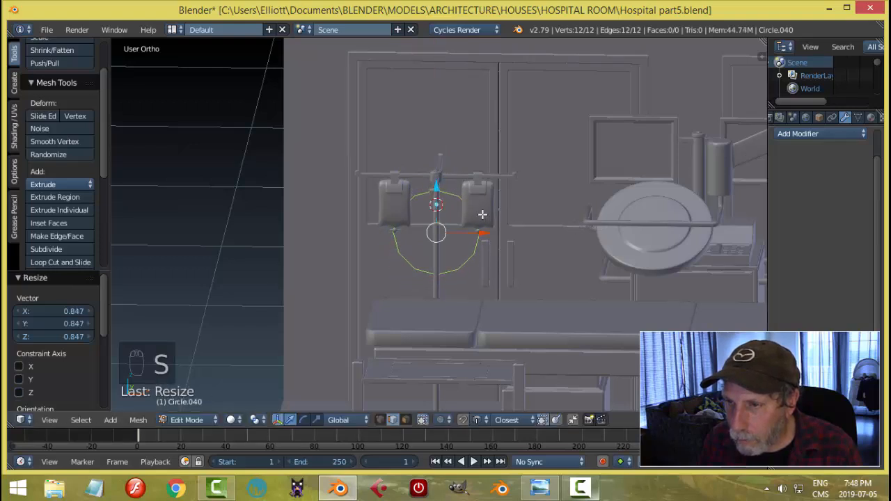
# Step: Refit the circle to the outlet ports with Z moves of -0.100 and 0.115 and scalings of 1.161 and 0.878
pyautogui.moveTo(436, 188); pyautogui.dragTo(437, 208)
pyautogui.press('s')
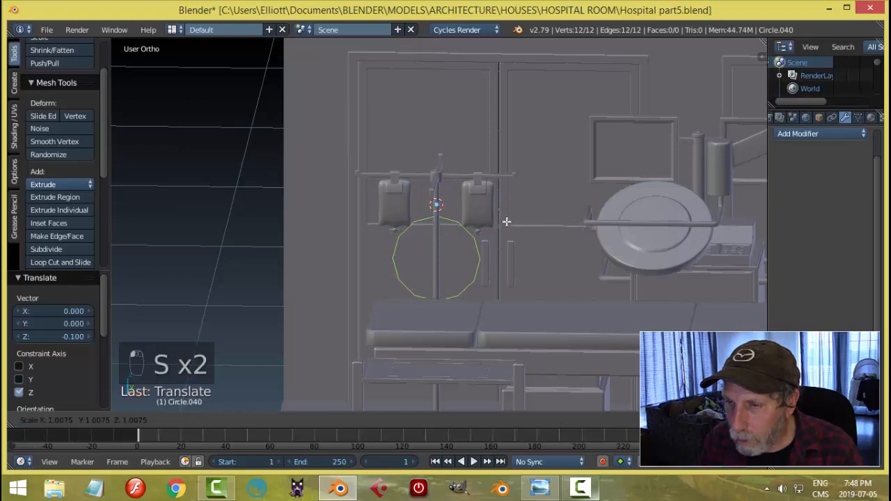
pyautogui.click(517, 223)
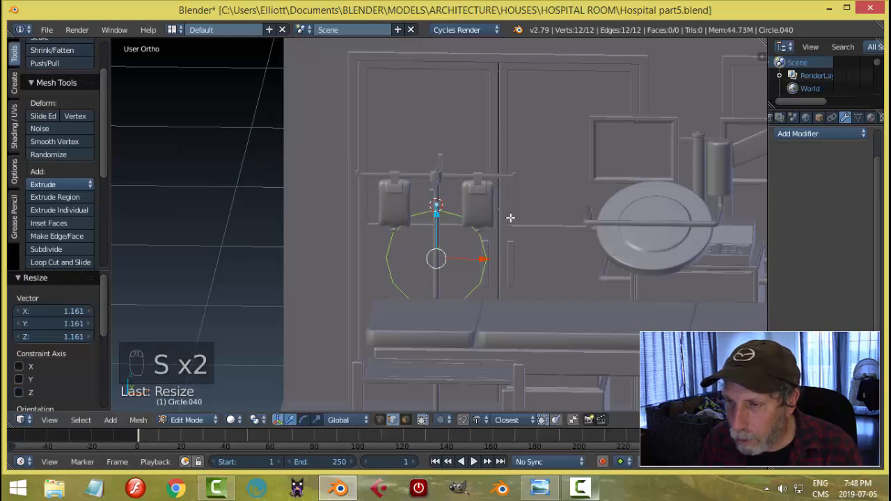
pyautogui.scroll(-2, 507, 215)
pyautogui.moveTo(436, 200); pyautogui.dragTo(437, 179)
pyautogui.press('s')
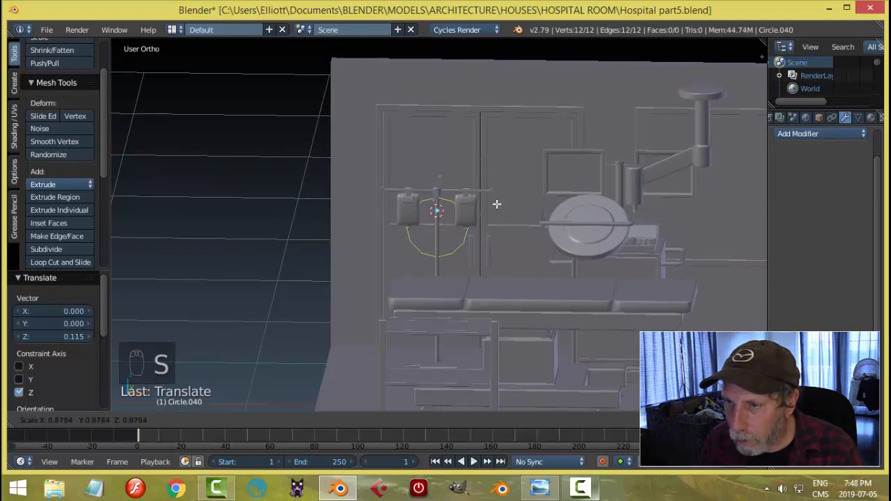
pyautogui.click(496, 204)
# Step: In vertex select mode, select the circle's five upper vertices and delete them, leaving a U-shaped arc below the bags
pyautogui.hotkey('ctrl', 'Tab')
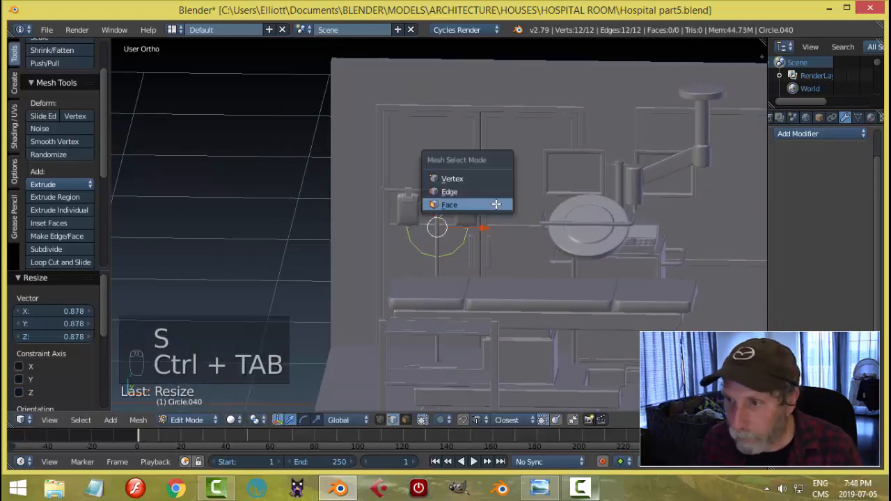
pyautogui.click(492, 189)
pyautogui.press('a')
pyautogui.scroll(2, 501, 222)
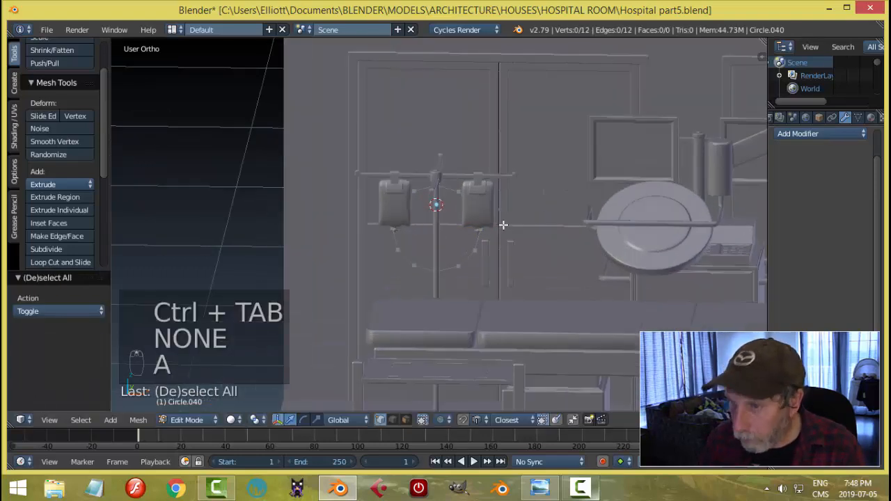
pyautogui.press('KP_1')
pyautogui.scroll(-3, 503, 225)
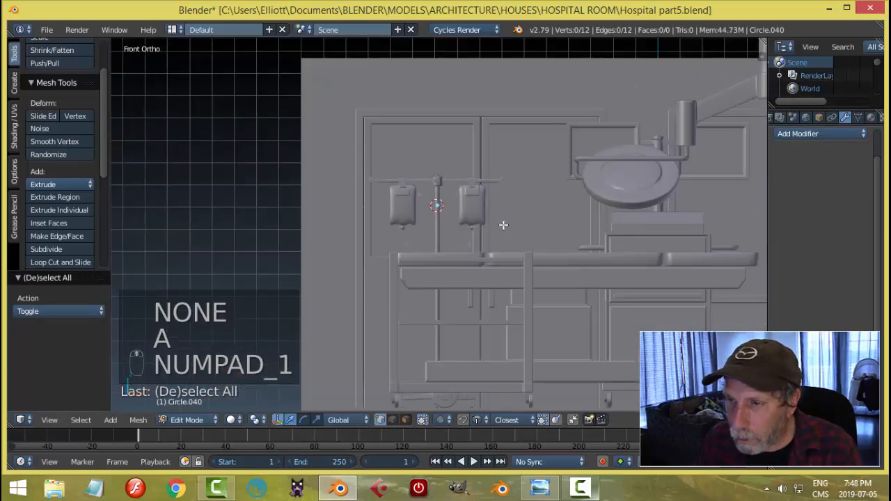
pyautogui.moveTo(503, 225); pyautogui.dragTo(508, 250, button='middle')
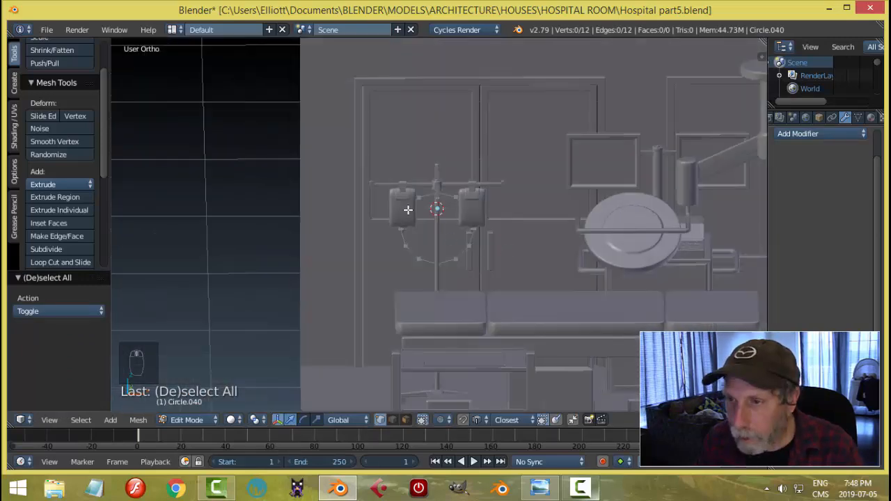
pyautogui.press('b')
pyautogui.moveTo(342, 148); pyautogui.dragTo(509, 228)
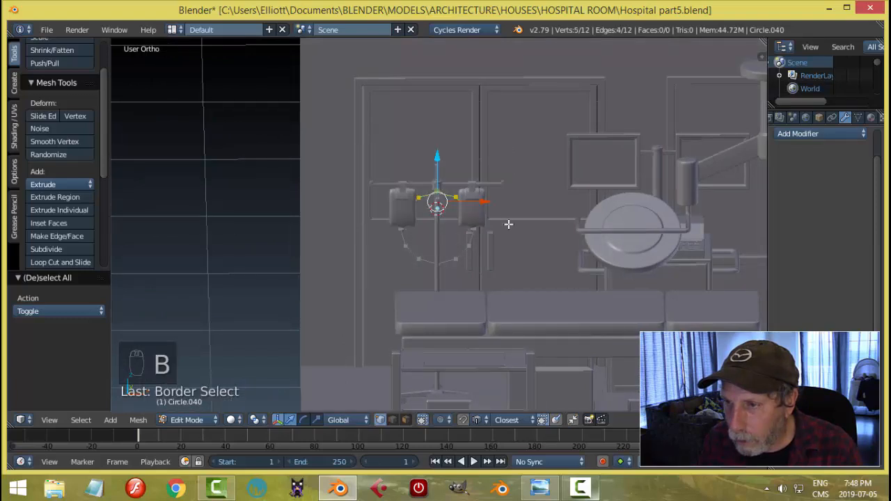
pyautogui.press('x')
pyautogui.click(488, 133)
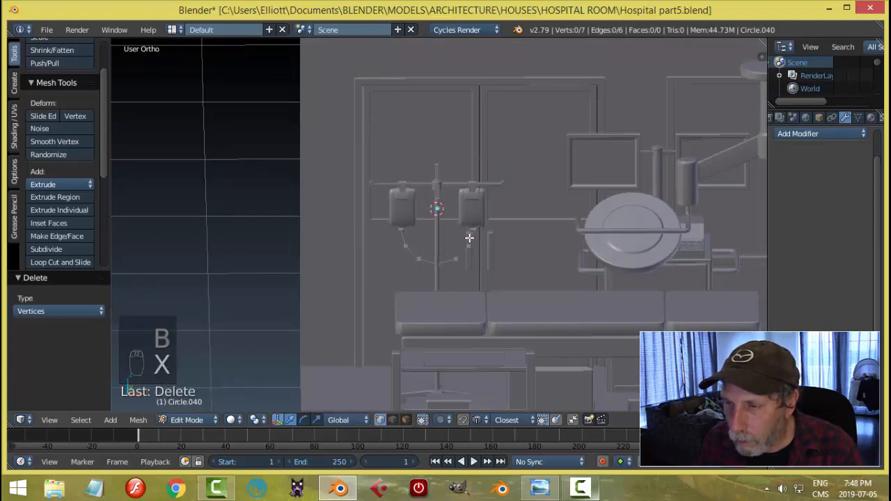
# Step: Move the whole arc -0.109 along Z and scale it down slightly beneath the two bags
pyautogui.press('a')
pyautogui.moveTo(438, 208); pyautogui.dragTo(581, 270)
pyautogui.press('s')
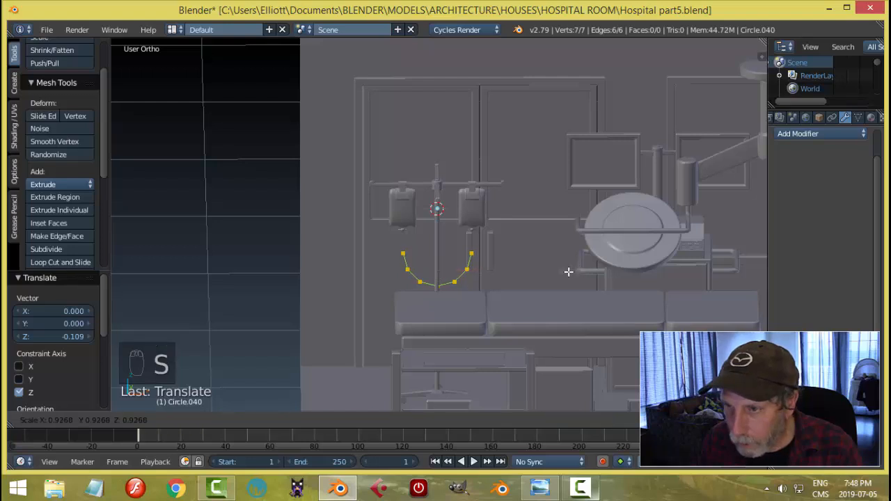
pyautogui.click(566, 272)
pyautogui.moveTo(519, 251); pyautogui.dragTo(519, 254, button='middle')
pyautogui.press('a')
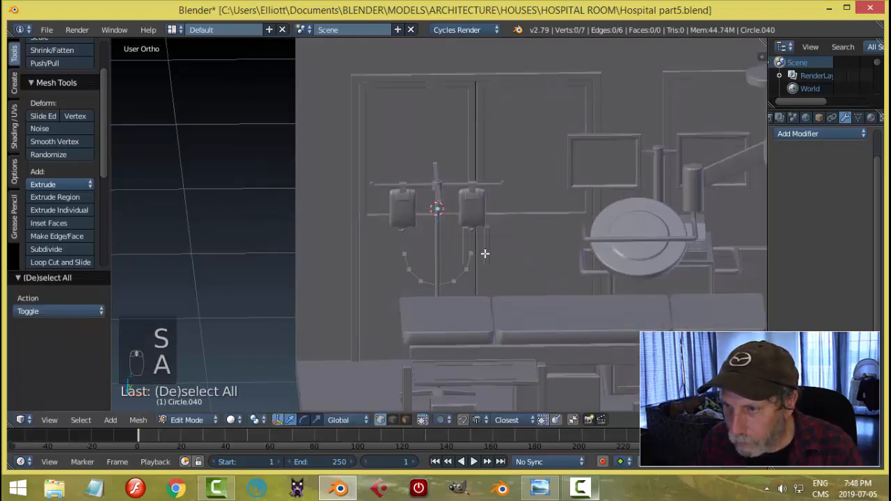
# Step: Extrude the arc's two end vertices and raise the new ones 0.165 along Z to the bags' outlet ports
pyautogui.rightClick(472, 253)
pyautogui.keyDown('shift'); pyautogui.rightClick(408, 247); pyautogui.keyUp('shift')
pyautogui.press('e')
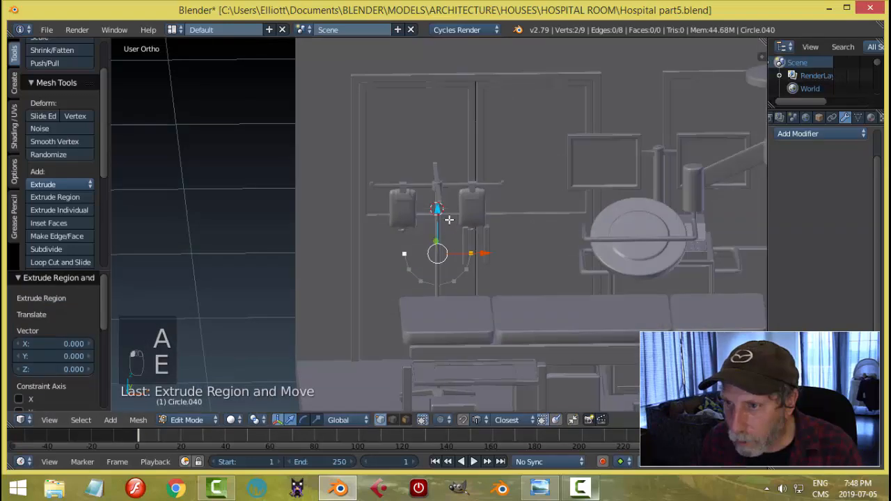
pyautogui.click(449, 177)
pyautogui.scroll(2, 546, 234)
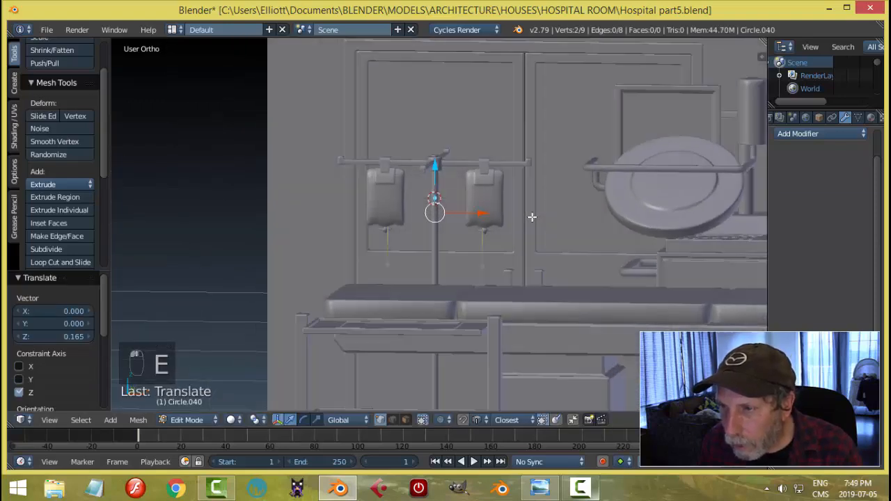
pyautogui.scroll(3, 535, 232)
# Step: Scale the entire U-shaped outline up to about 1.02 so its ends line up with the outlet ports
pyautogui.press('a')
pyautogui.press('a')
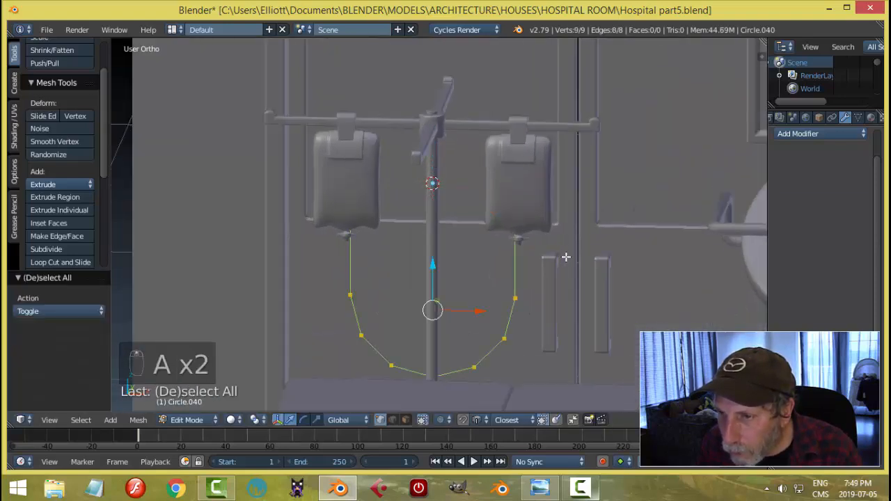
pyautogui.press('s')
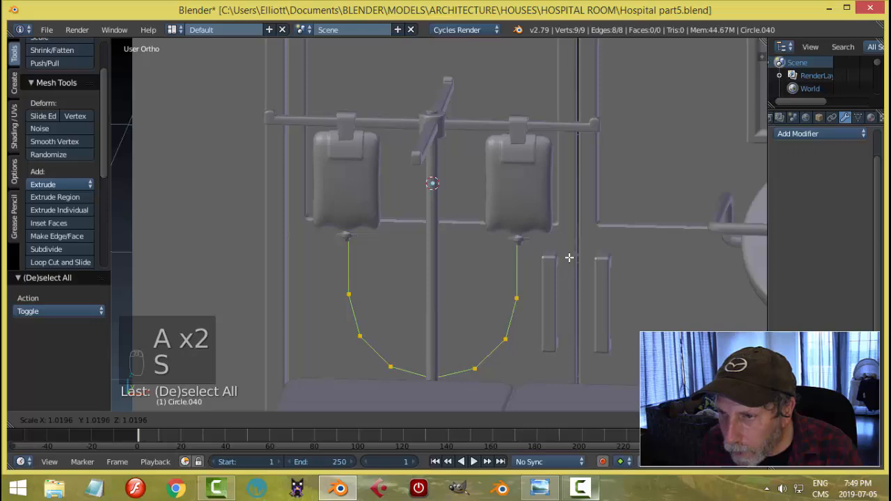
pyautogui.click(571, 259)
pyautogui.press('a')
# Step: Box-select the outline's seven lower vertices, move them -0.110 along Z and check the tube's length against the reference image
pyautogui.scroll(-4, 563, 251)
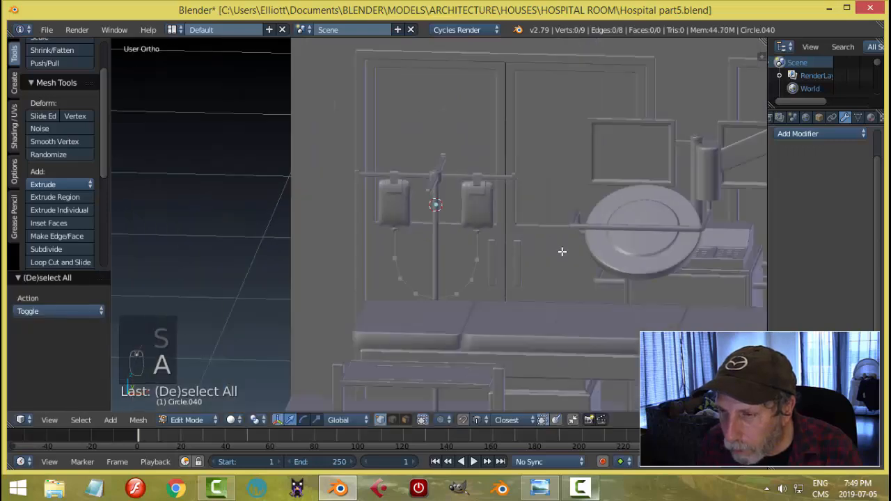
pyautogui.moveTo(562, 252); pyautogui.dragTo(519, 280, button='middle')
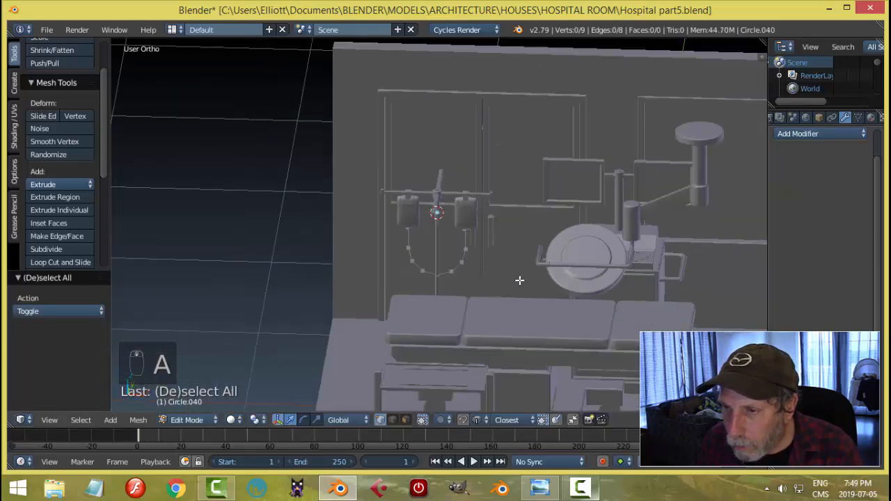
pyautogui.press('b')
pyautogui.moveTo(510, 293); pyautogui.dragTo(371, 235)
pyautogui.moveTo(371, 235); pyautogui.dragTo(448, 233, button='middle')
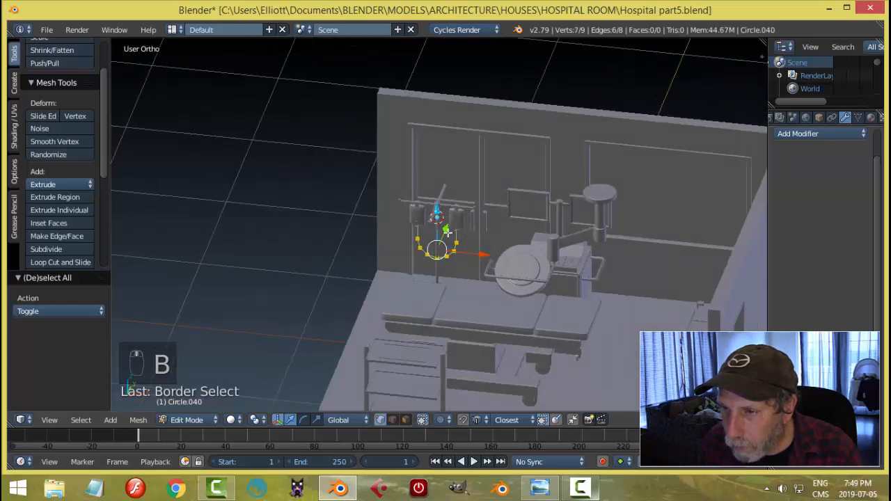
pyautogui.moveTo(438, 216); pyautogui.dragTo(439, 224)
pyautogui.moveTo(440, 230); pyautogui.dragTo(531, 316, button='middle')
pyautogui.click(539, 487)
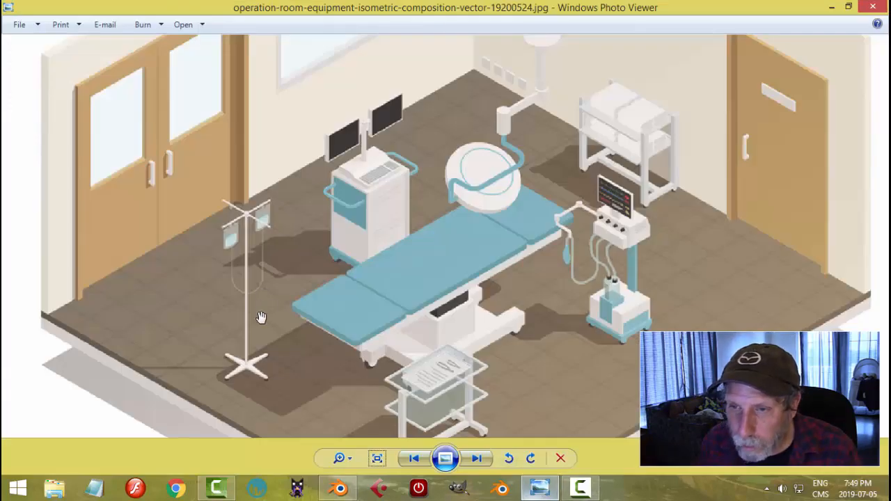
pyautogui.click(339, 487)
# Step: Deselect the vertices, return to Object Mode and convert the outline mesh to a curve
pyautogui.scroll(5, 449, 239)
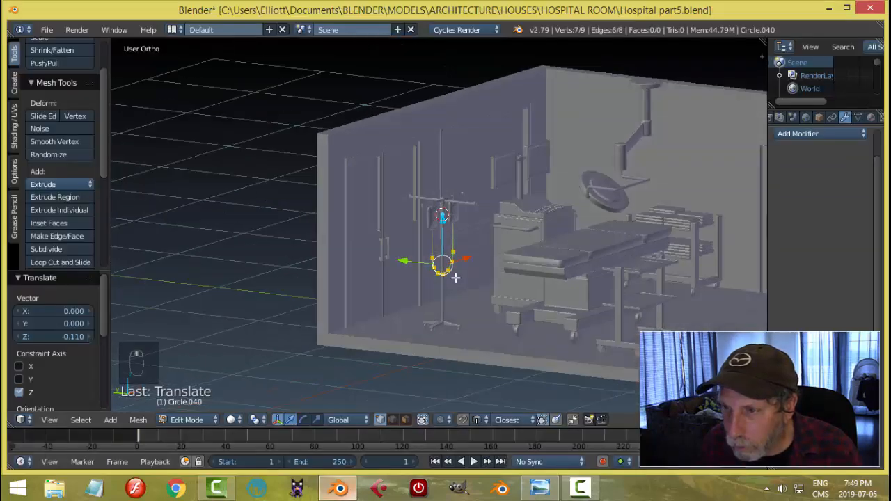
pyautogui.moveTo(449, 239); pyautogui.dragTo(531, 253, button='middle')
pyautogui.press('a')
pyautogui.scroll(3, 442, 250)
pyautogui.scroll(4, 442, 251)
pyautogui.press('Tab')
pyautogui.hotkey('alt', 'c')
pyautogui.click(531, 255)
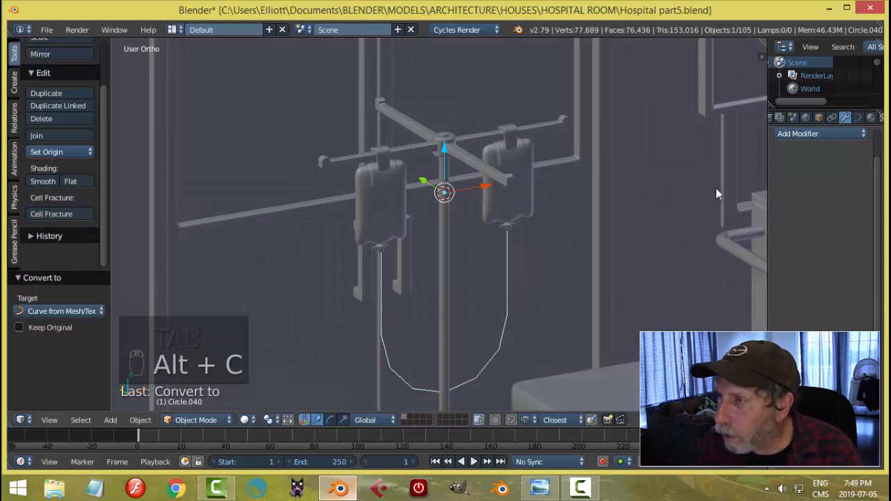
# Step: Give the curve a tube shape with Full fill, a bevel depth of 0.005 and a bevel resolution of 2
pyautogui.click(858, 117)
pyautogui.click(841, 233)
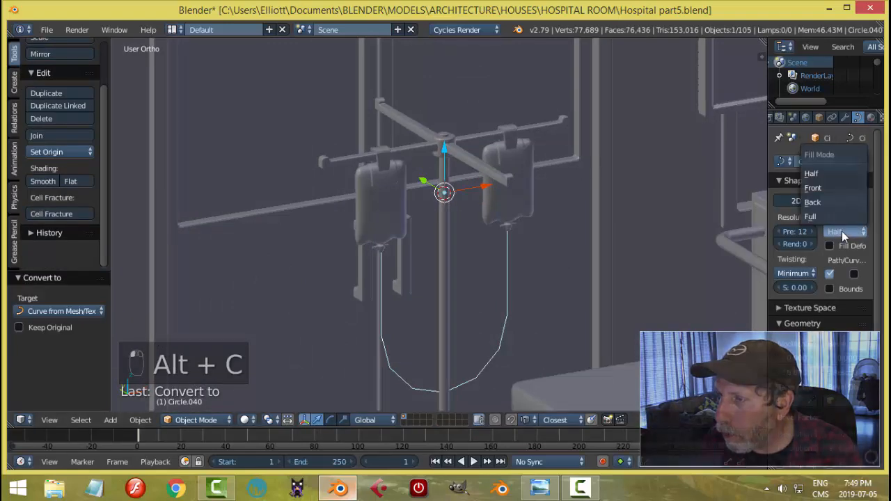
pyautogui.click(833, 190)
pyautogui.moveTo(844, 358); pyautogui.dragTo(855, 357)
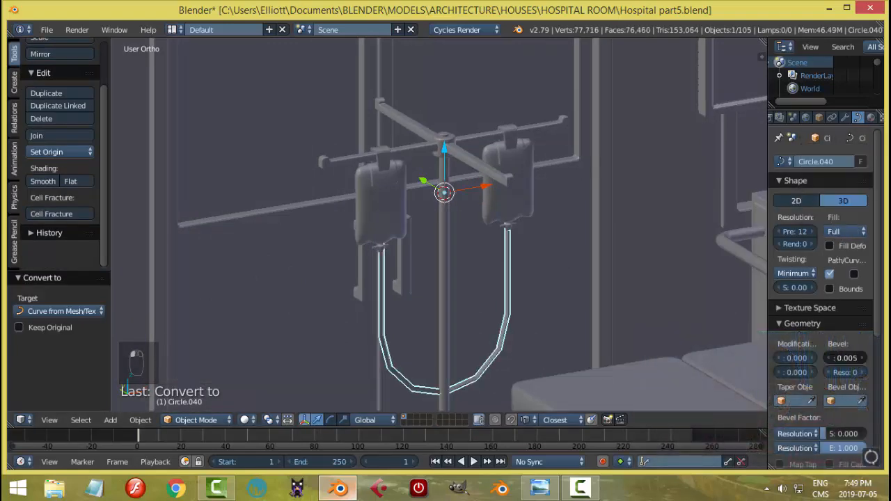
pyautogui.click(862, 373)
pyautogui.click(862, 373)
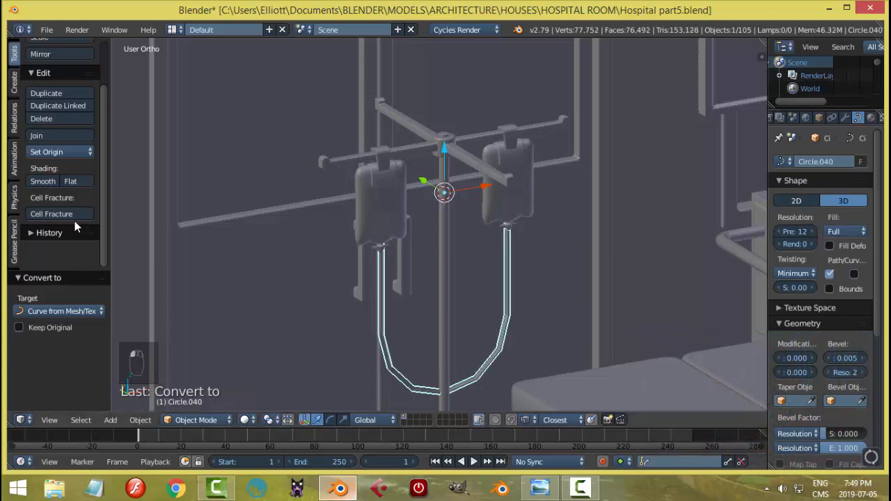
# Step: Shade the tube smooth and add a Subdivision Surface modifier with the view level set to 2
pyautogui.click(43, 182)
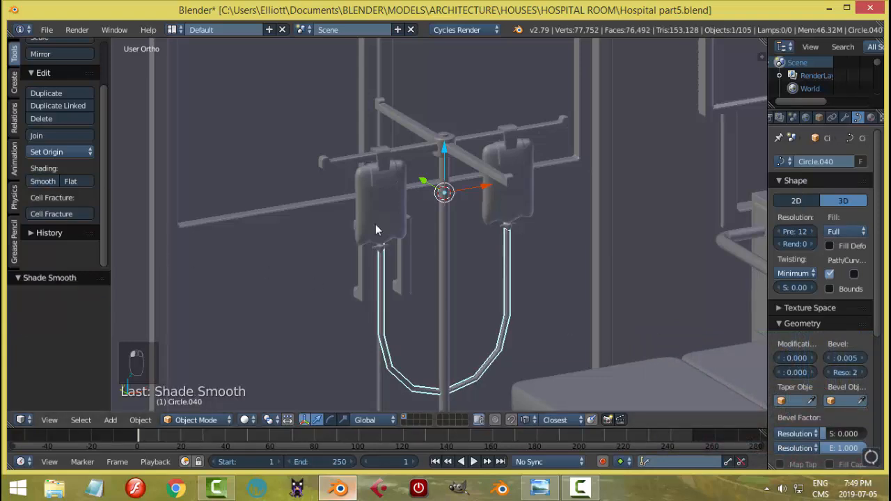
pyautogui.click(845, 119)
pyautogui.click(813, 135)
pyautogui.click(657, 277)
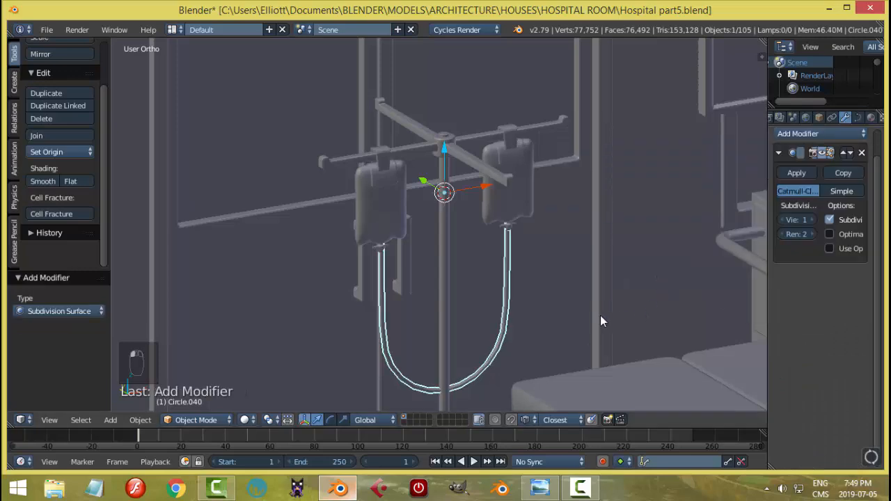
pyautogui.click(813, 220)
pyautogui.press('a')
pyautogui.moveTo(562, 288); pyautogui.dragTo(454, 368, button='middle')
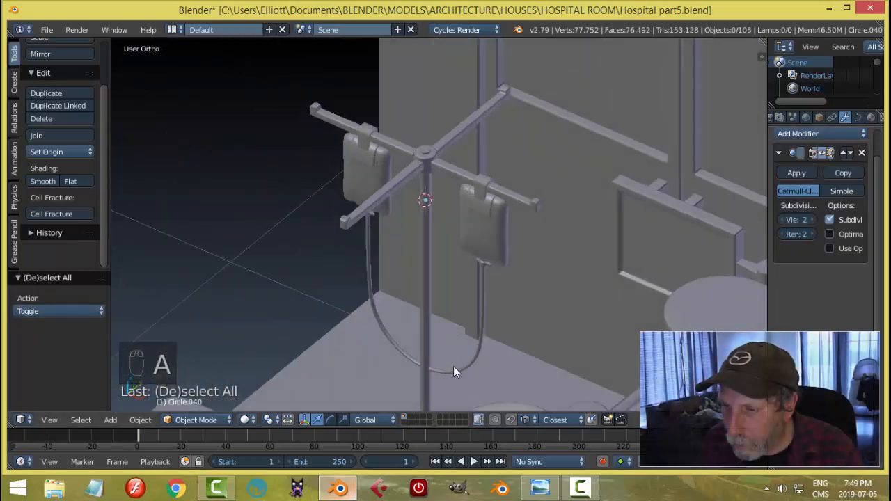
# Step: Open the tube curve in Edit Mode and select only its lowest control point beside the stand's pole
pyautogui.rightClick(453, 368)
pyautogui.press('Tab')
pyautogui.click(636, 342)
pyautogui.scroll(1, 557, 356)
pyautogui.moveTo(557, 355); pyautogui.dragTo(510, 267, button='middle')
pyautogui.scroll(1, 494, 360)
pyautogui.moveTo(503, 309); pyautogui.dragTo(485, 342, button='middle')
pyautogui.press('a')
pyautogui.press('a')
pyautogui.rightClick(424, 361)
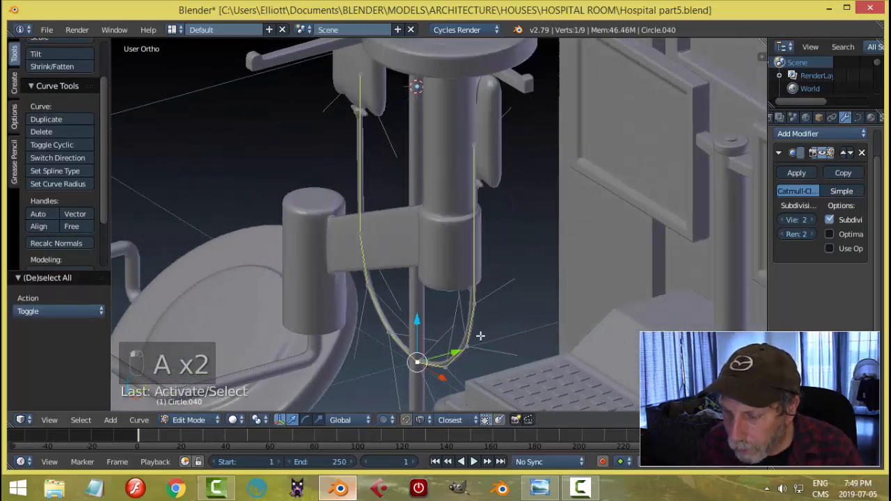
# Step: Select the tube's three lowest control points and move them 0.007 along Y, clear of the stand's pole
pyautogui.press('KP_1')
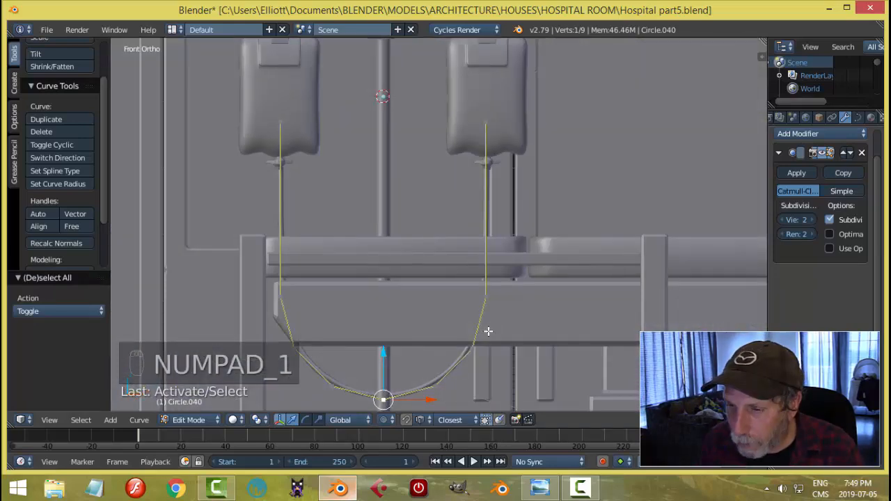
pyautogui.press('KP_3')
pyautogui.scroll(-3, 499, 332)
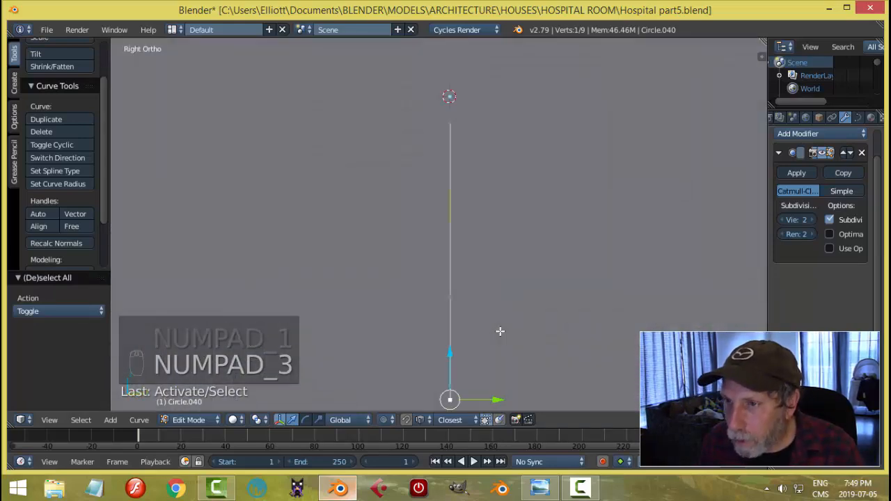
pyautogui.press('ctrl+KP_3')
pyautogui.scroll(3, 497, 318)
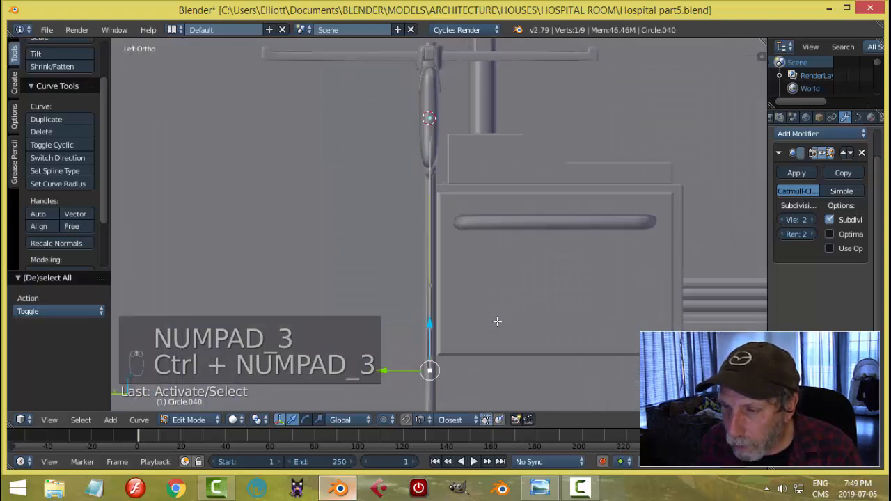
pyautogui.scroll(2, 499, 263)
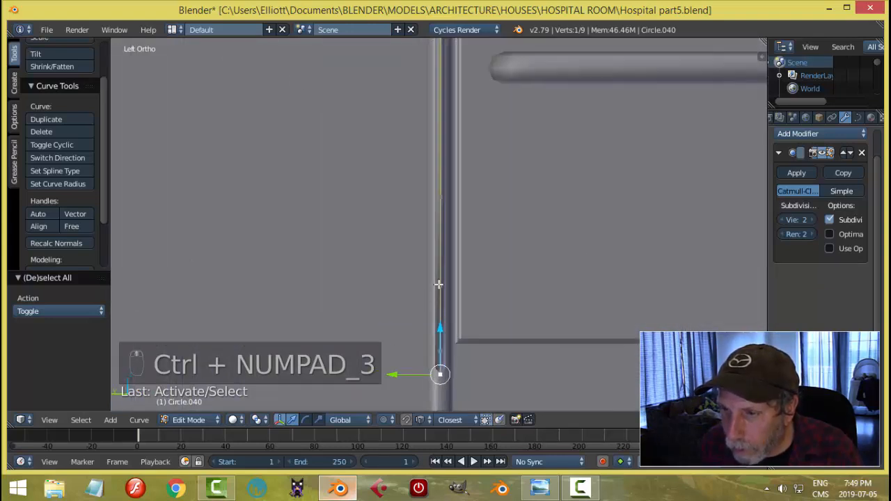
pyautogui.moveTo(501, 306); pyautogui.dragTo(440, 294, button='middle')
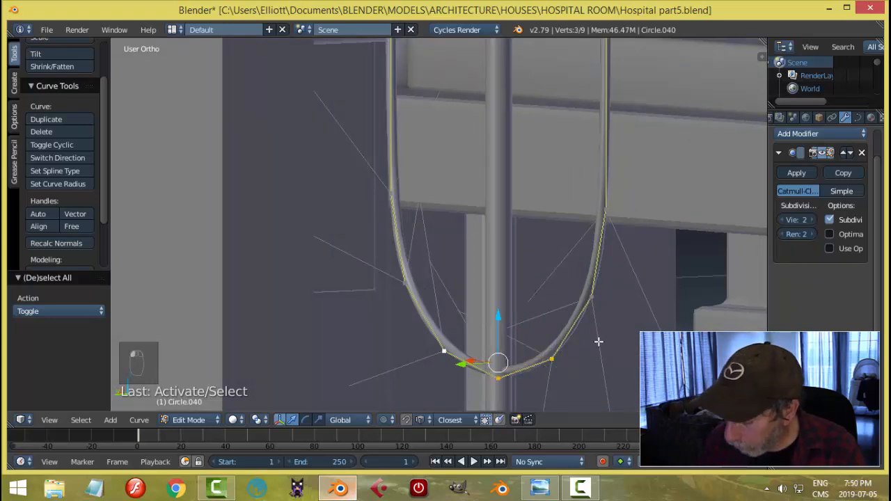
pyautogui.press('ctrl+KP_3')
pyautogui.moveTo(397, 361); pyautogui.dragTo(389, 363)
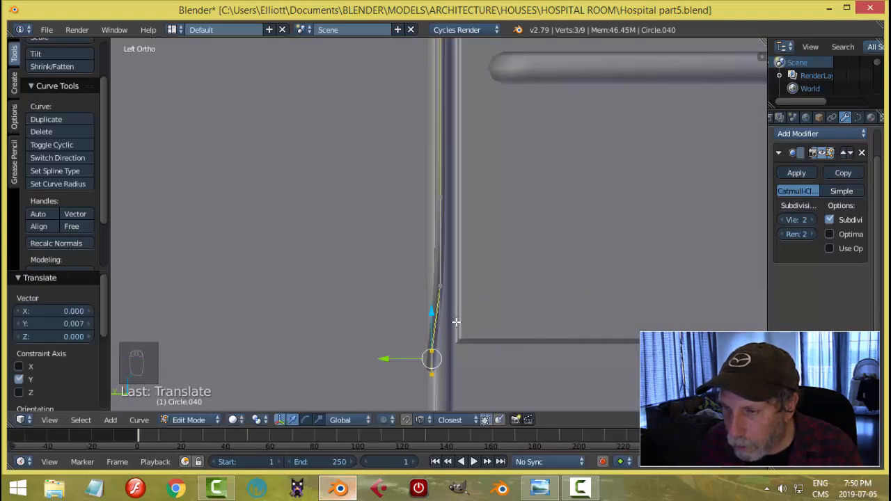
# Step: Select only the control point just above the tube's bottom bend on one side and shift it slightly along positive Y, then deselect it
pyautogui.press('a')
pyautogui.rightClick(441, 286)
pyautogui.moveTo(441, 285)
pyautogui.mouseDown(button='middle')
pyautogui.moveTo(480, 326)
pyautogui.moveTo(427, 283)
pyautogui.mouseUp(button='middle')
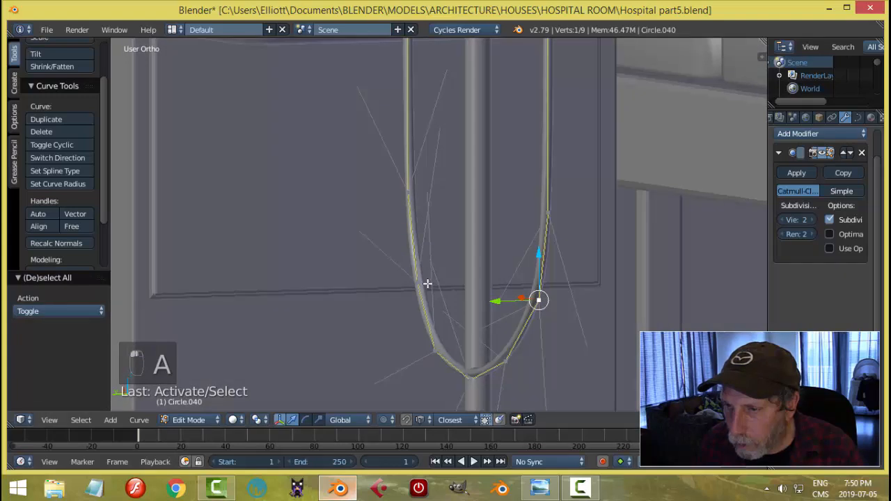
pyautogui.moveTo(512, 323); pyautogui.dragTo(441, 310, button='middle')
pyautogui.moveTo(398, 295); pyautogui.dragTo(390, 296)
pyautogui.press('a')
# Step: Move the tube's lowest control point by the pole 0.003 along Y and return to Object Mode
pyautogui.moveTo(390, 296); pyautogui.dragTo(420, 342, button='middle')
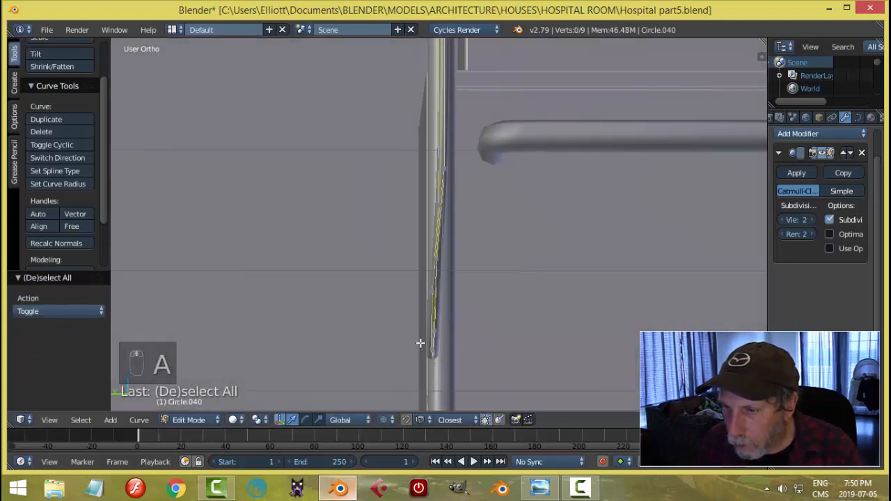
pyautogui.moveTo(450, 367); pyautogui.dragTo(405, 391, button='middle')
pyautogui.rightClick(445, 375)
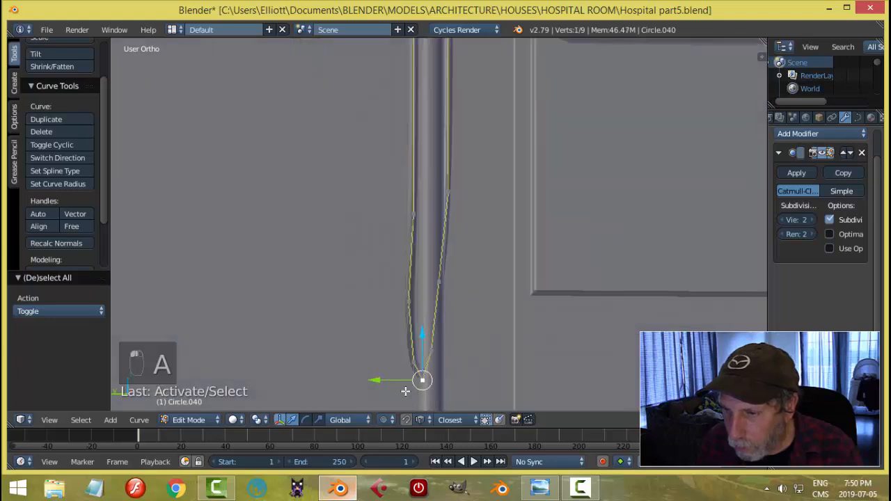
pyautogui.moveTo(379, 382); pyautogui.dragTo(377, 382)
pyautogui.press('Tab')
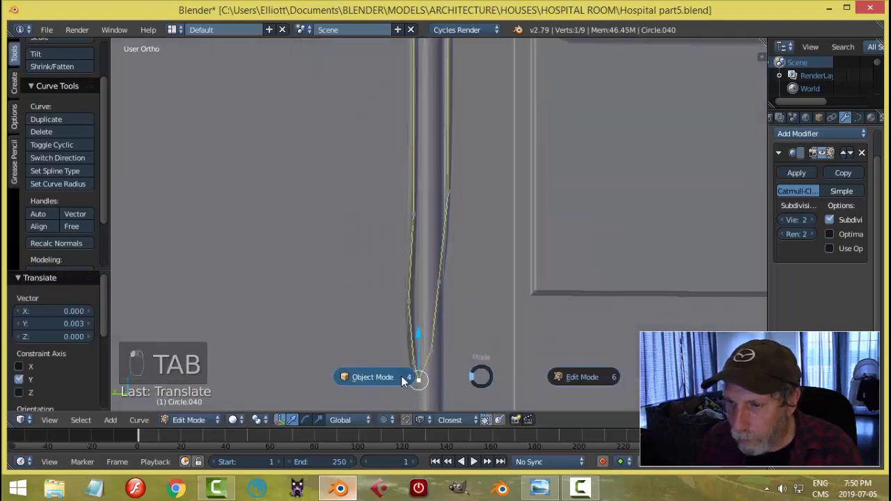
pyautogui.click(401, 376)
pyautogui.press('a')
pyautogui.press('a')
pyautogui.scroll(-5, 437, 333)
pyautogui.moveTo(438, 313); pyautogui.dragTo(485, 348, button='middle')
# Step: Reopen the tube in Edit Mode and shift its bottom control point and the neighbouring one slightly further along Y, then deselect them
pyautogui.press('Tab')
pyautogui.click(566, 342)
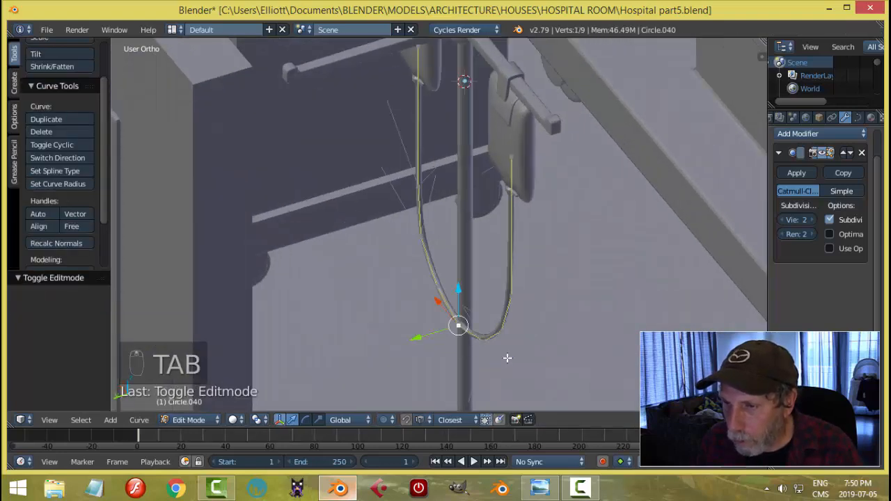
pyautogui.scroll(3, 492, 373)
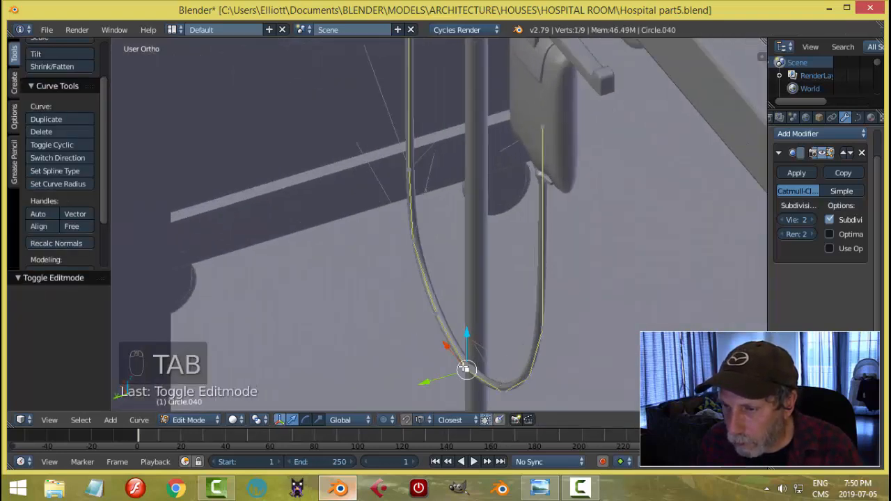
pyautogui.keyDown('shift'); pyautogui.rightClick(503, 390); pyautogui.keyUp('shift')
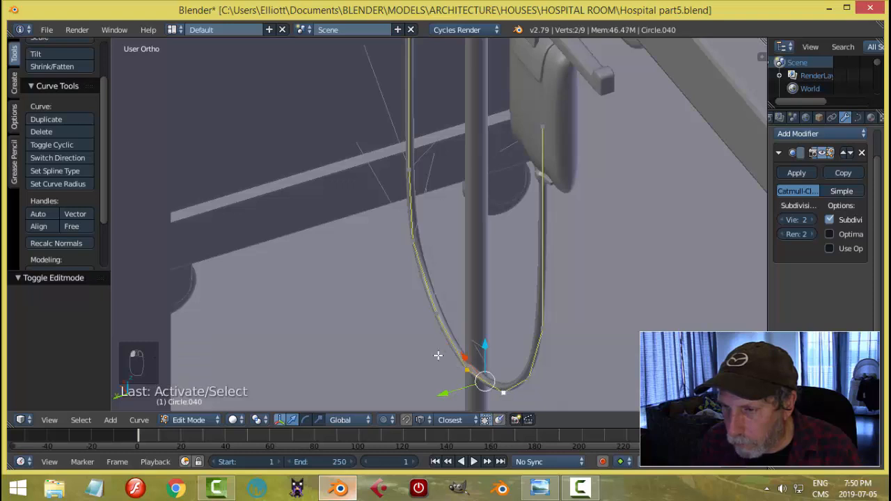
pyautogui.moveTo(431, 372); pyautogui.dragTo(426, 384)
pyautogui.press('a')
pyautogui.rightClick(463, 370)
pyautogui.press('a')
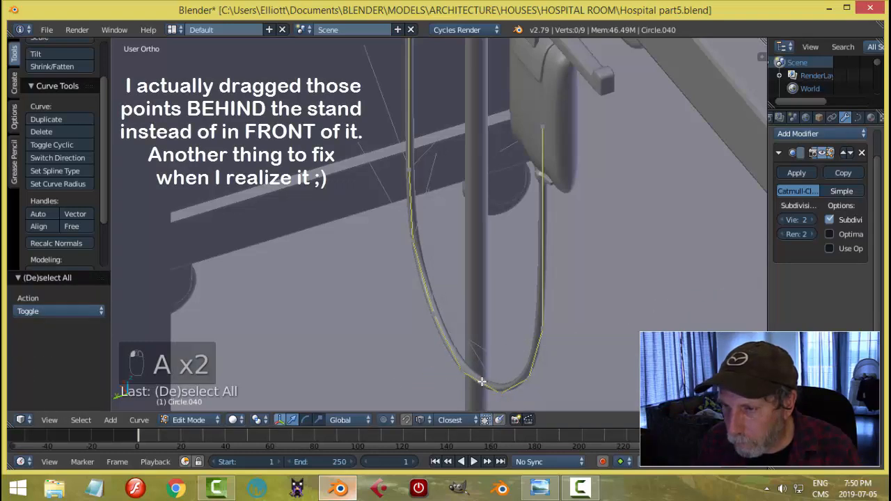
# Step: Return the tube to Object Mode and deselect all objects in the scene
pyautogui.moveTo(486, 384); pyautogui.dragTo(522, 354, button='middle')
pyautogui.press('Tab')
pyautogui.click(452, 354)
pyautogui.press('a')
pyautogui.press('a')
pyautogui.scroll(-4, 580, 307)
pyautogui.moveTo(580, 307); pyautogui.dragTo(531, 322, button='middle')
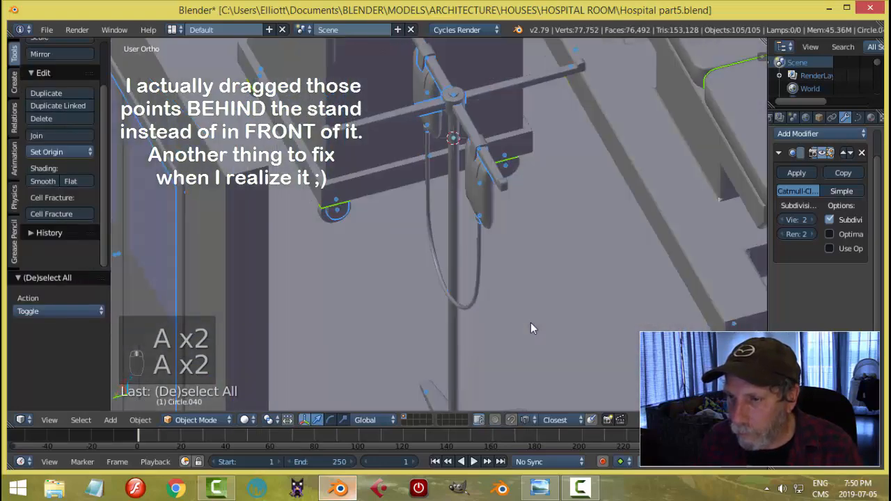
pyautogui.press('a')
pyautogui.moveTo(460, 321); pyautogui.dragTo(382, 237, button='middle')
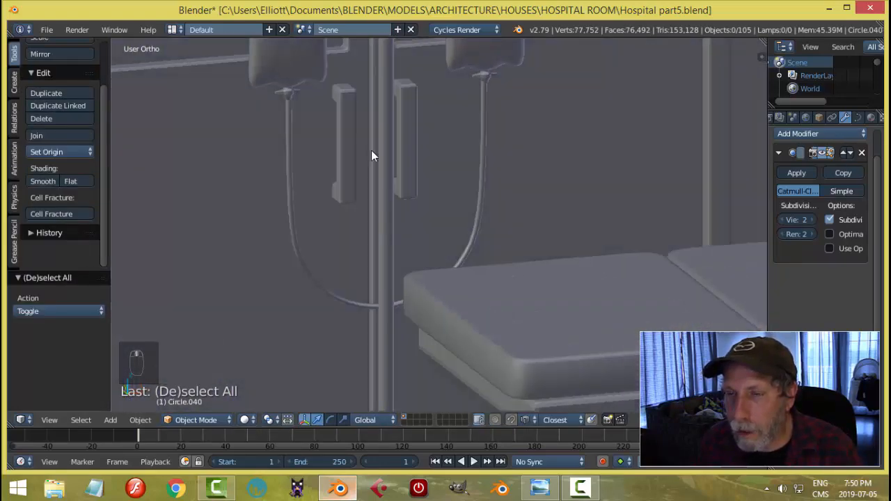
# Step: Select the tube below the left IV bag's port and make it slightly thinner by lowering its bevel depth
pyautogui.scroll(2, 371, 153)
pyautogui.keyDown('shift'); pyautogui.moveTo(372, 153); pyautogui.dragTo(486, 292, button='middle'); pyautogui.keyUp('shift')
pyautogui.scroll(1, 397, 265)
pyautogui.keyDown('shift'); pyautogui.moveTo(454, 262); pyautogui.dragTo(504, 282, button='middle'); pyautogui.keyUp('shift')
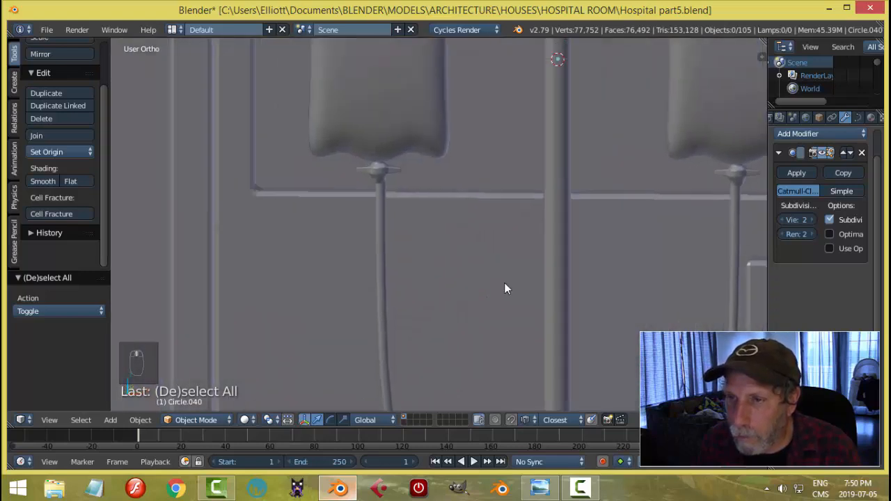
pyautogui.scroll(2, 504, 282)
pyautogui.keyDown('shift'); pyautogui.moveTo(381, 235); pyautogui.dragTo(472, 244, button='middle'); pyautogui.keyUp('shift')
pyautogui.rightClick(446, 192)
pyautogui.scroll(-2, 498, 234)
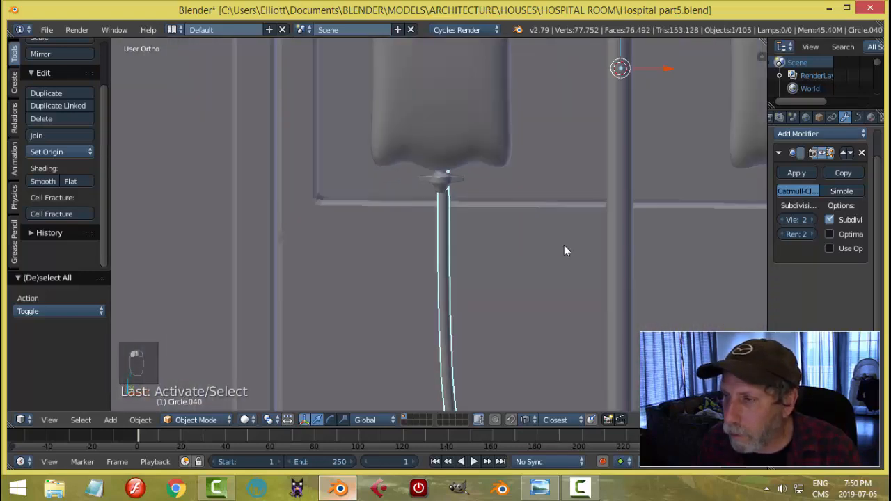
pyautogui.click(858, 118)
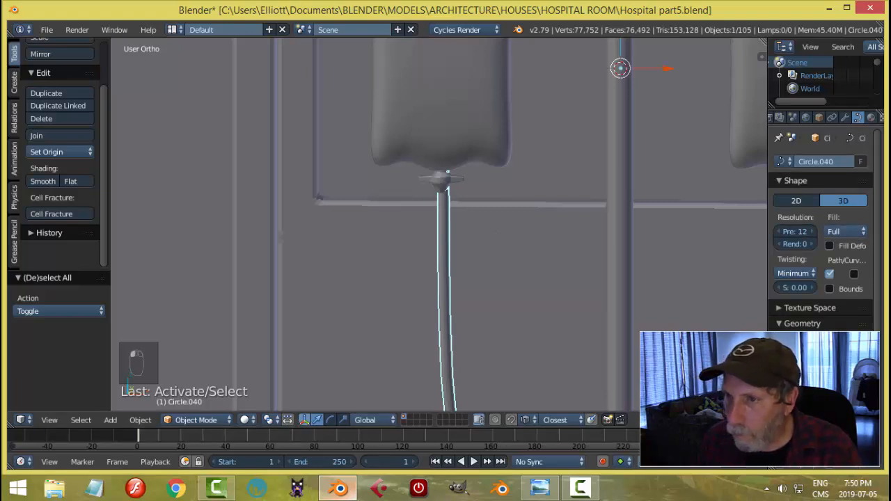
pyautogui.moveTo(845, 353); pyautogui.dragTo(833, 353)
pyautogui.scroll(2, 469, 214)
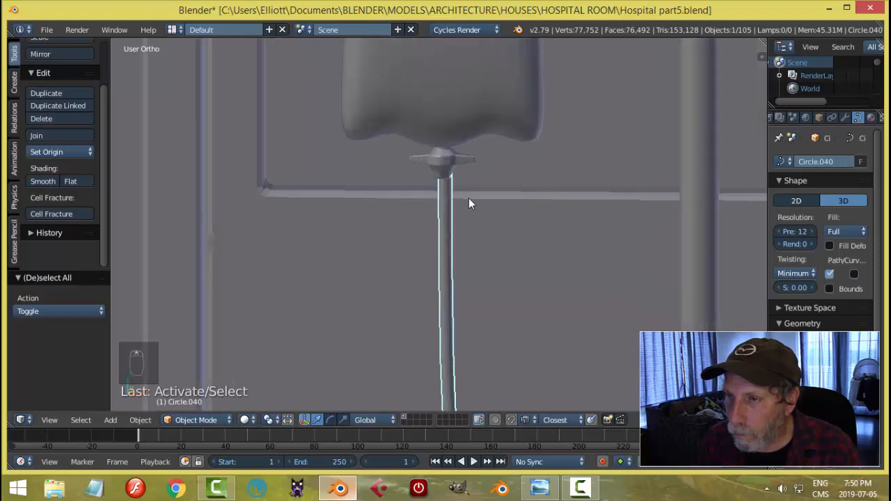
# Step: Select the left IV bag with its outlet port and nudge both along X to centre them over the tube
pyautogui.scroll(-2, 468, 198)
pyautogui.moveTo(468, 198); pyautogui.dragTo(516, 199, button='middle')
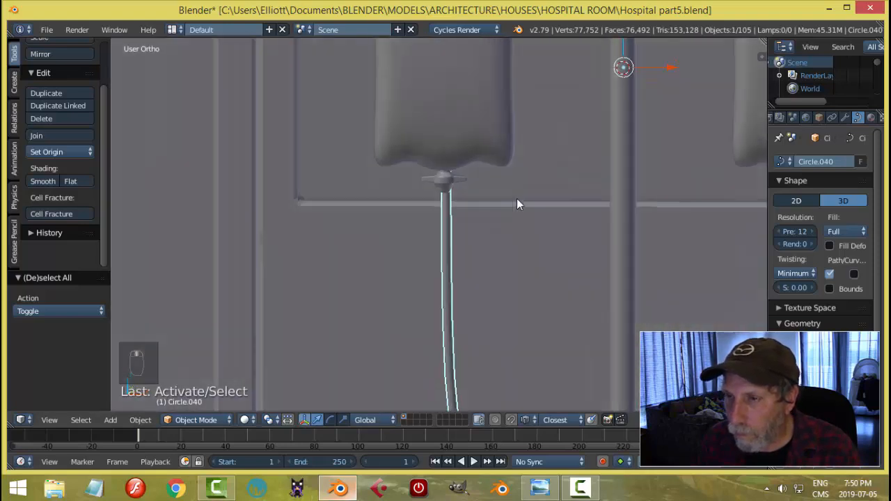
pyautogui.click(449, 185)
pyautogui.keyDown('shift'); pyautogui.click(471, 102); pyautogui.keyUp('shift')
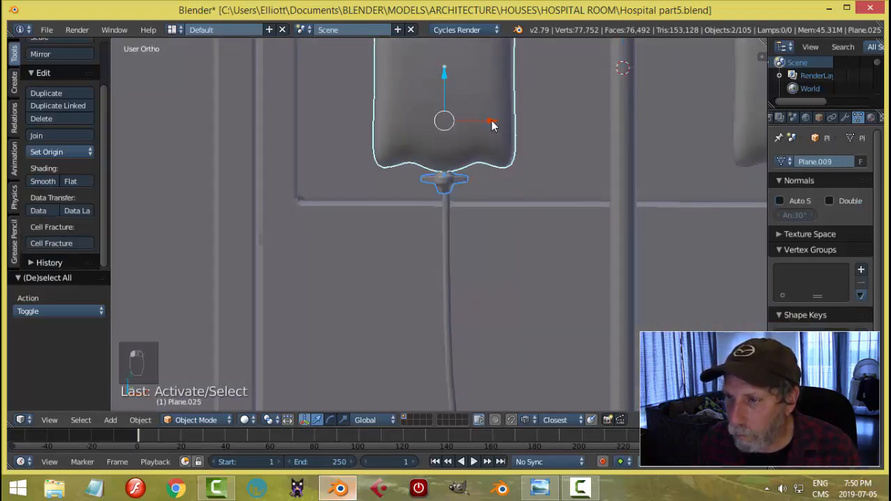
pyautogui.press('KP_1')
pyautogui.scroll(4, 493, 119)
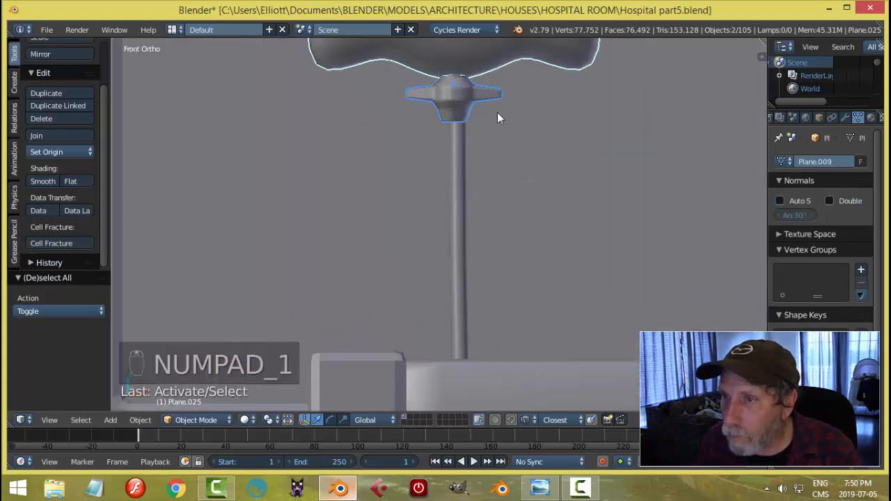
pyautogui.keyDown('shift'); pyautogui.moveTo(529, 109); pyautogui.dragTo(510, 227, button='middle'); pyautogui.keyUp('shift')
pyautogui.moveTo(483, 94); pyautogui.dragTo(487, 95)
pyautogui.press('a')
# Step: Select the right IV bag with its outlet port and move both about -0.0014 along X to centre them over the tube
pyautogui.scroll(-5, 557, 140)
pyautogui.keyDown('shift'); pyautogui.moveTo(721, 155); pyautogui.dragTo(578, 183, button='middle'); pyautogui.keyUp('shift')
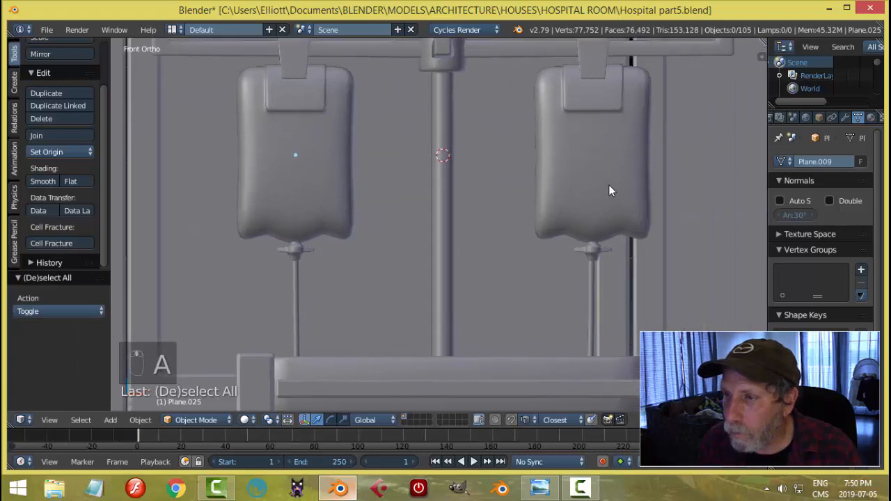
pyautogui.click(633, 222)
pyautogui.keyDown('shift'); pyautogui.rightClick(599, 252); pyautogui.keyUp('shift')
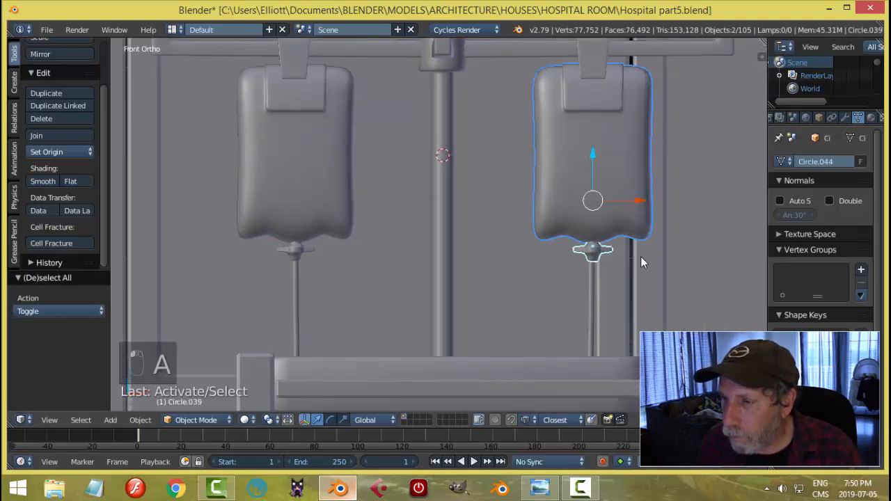
pyautogui.keyDown('shift'); pyautogui.moveTo(640, 258); pyautogui.dragTo(488, 168, button='middle'); pyautogui.keyUp('shift')
pyautogui.scroll(3, 498, 150)
pyautogui.scroll(4, 508, 160)
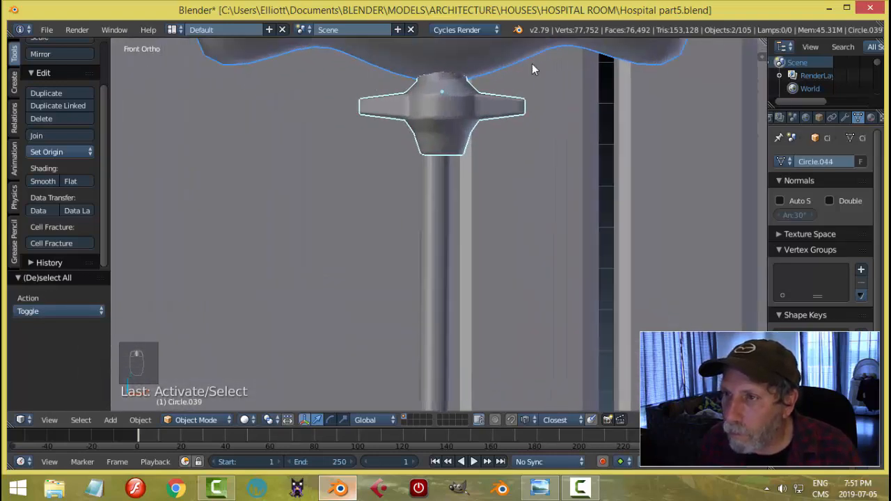
pyautogui.press('g')
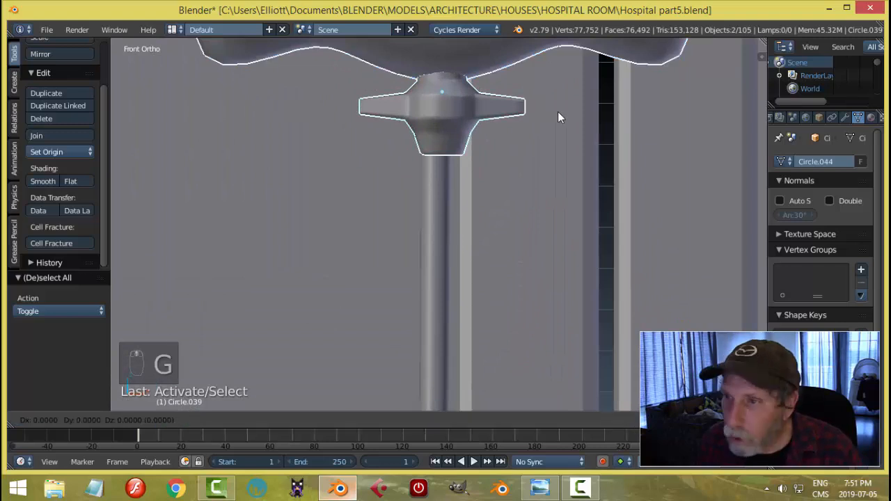
pyautogui.press('x')
pyautogui.rightClick(552, 118)
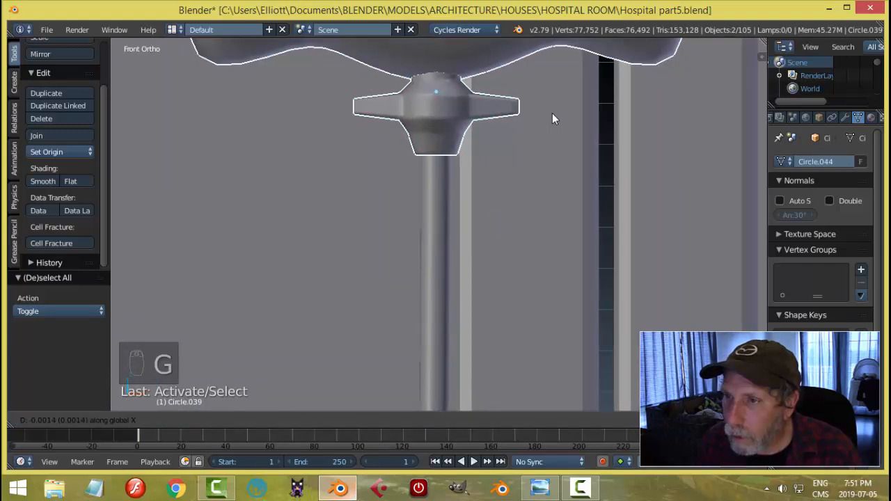
pyautogui.press('a')
# Step: Move the tube's two upper end points down about 0.0586 into the outlet ports, then return to Object Mode and deselect everything
pyautogui.scroll(-3, 517, 128)
pyautogui.rightClick(436, 213)
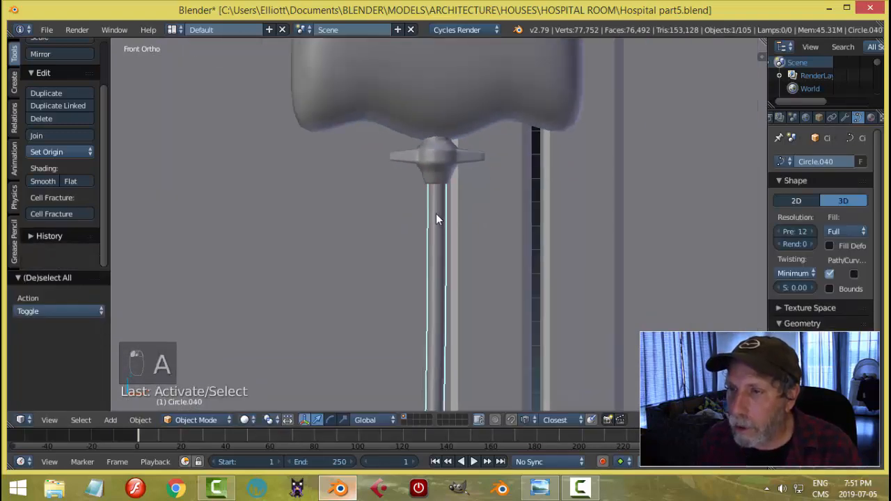
pyautogui.press('Tab')
pyautogui.click(510, 197)
pyautogui.scroll(-5, 510, 196)
pyautogui.rightClick(446, 119)
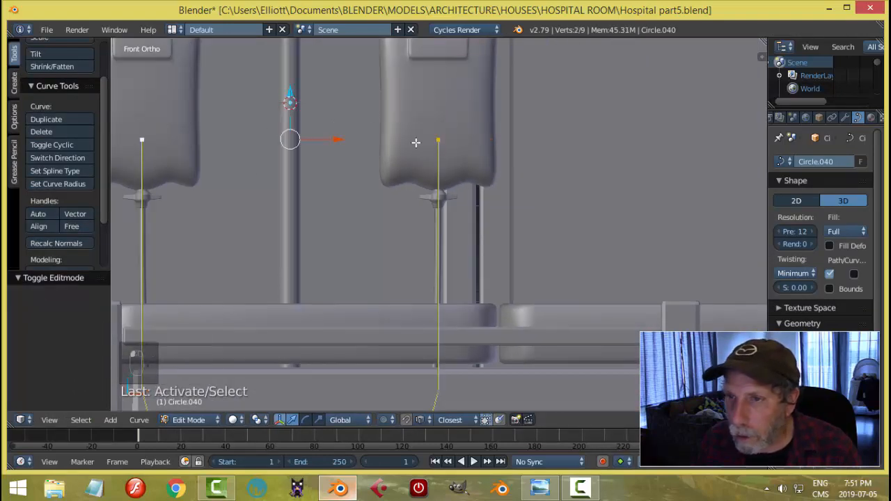
pyautogui.press('g')
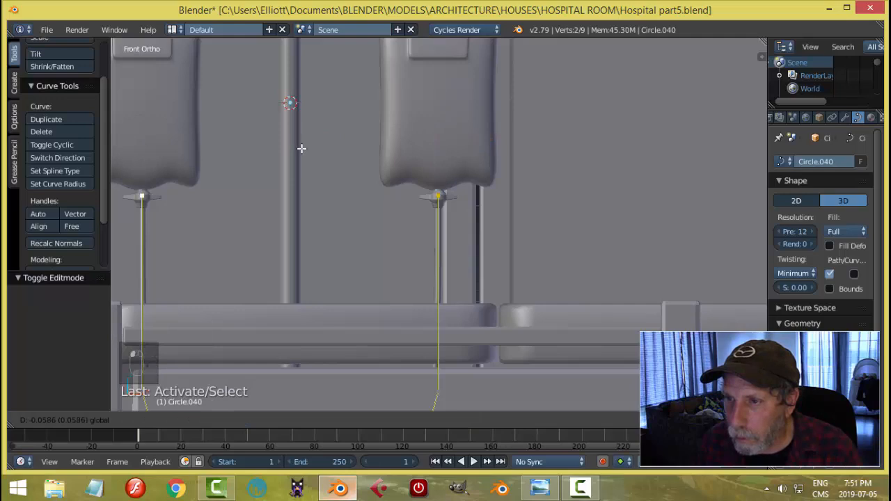
pyautogui.click(301, 148)
pyautogui.press('a')
pyautogui.press('Tab')
pyautogui.click(444, 160)
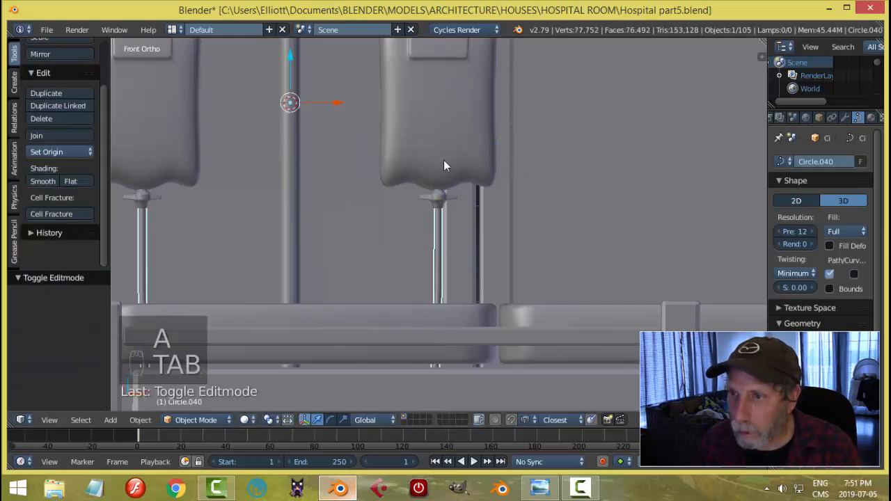
pyautogui.press('a')
# Step: Examine how the IV bags, outlet ports and tube fit on the stand, from the side and within the room
pyautogui.scroll(-3, 513, 161)
pyautogui.moveTo(513, 161); pyautogui.dragTo(465, 126, button='middle')
pyautogui.scroll(3, 398, 197)
pyautogui.scroll(6, 465, 126)
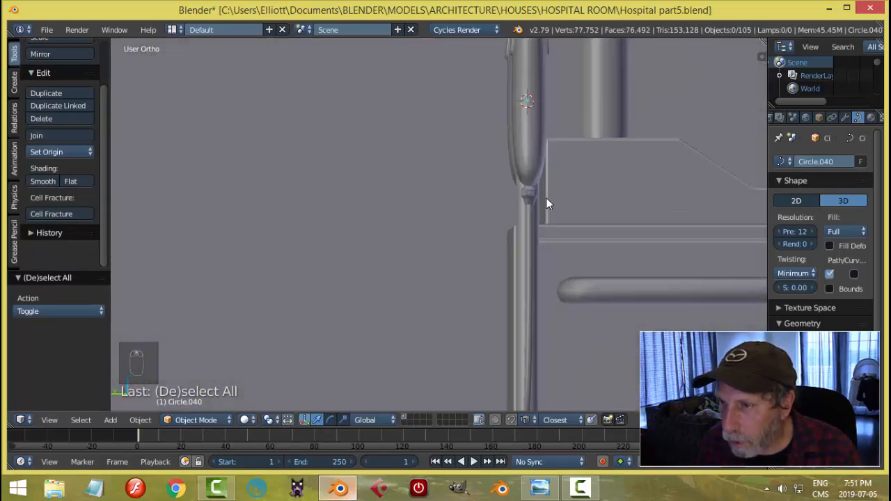
pyautogui.keyDown('shift'); pyautogui.moveTo(624, 199); pyautogui.dragTo(529, 220, button='middle'); pyautogui.keyUp('shift')
pyautogui.scroll(-4, 542, 222)
pyautogui.scroll(-4, 542, 224)
pyautogui.scroll(-3, 513, 225)
pyautogui.scroll(2, 528, 222)
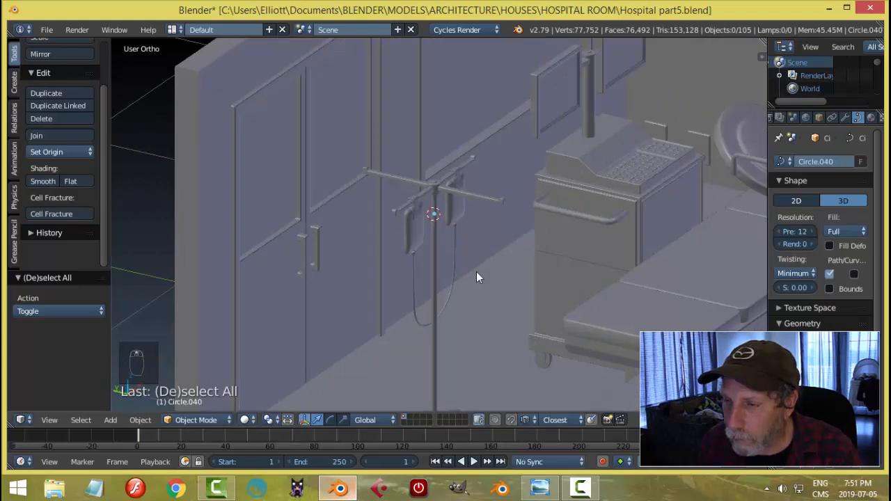
pyautogui.scroll(2, 461, 272)
pyautogui.scroll(2, 457, 260)
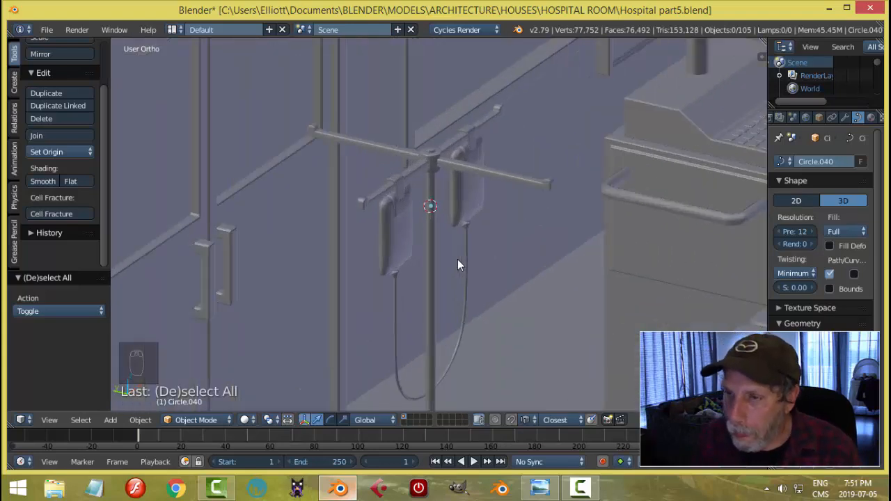
# Step: Select the IV stand's pole together with both bag hangers and both IV bags
pyautogui.scroll(-5, 457, 259)
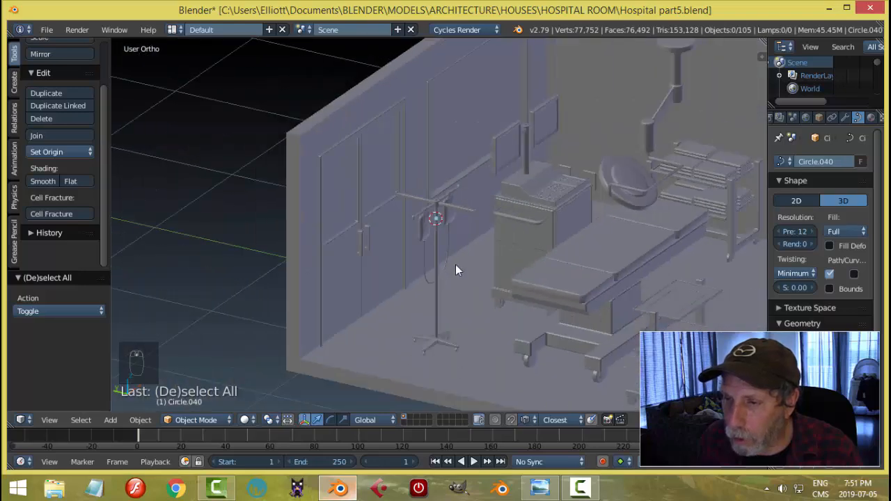
pyautogui.scroll(3, 454, 283)
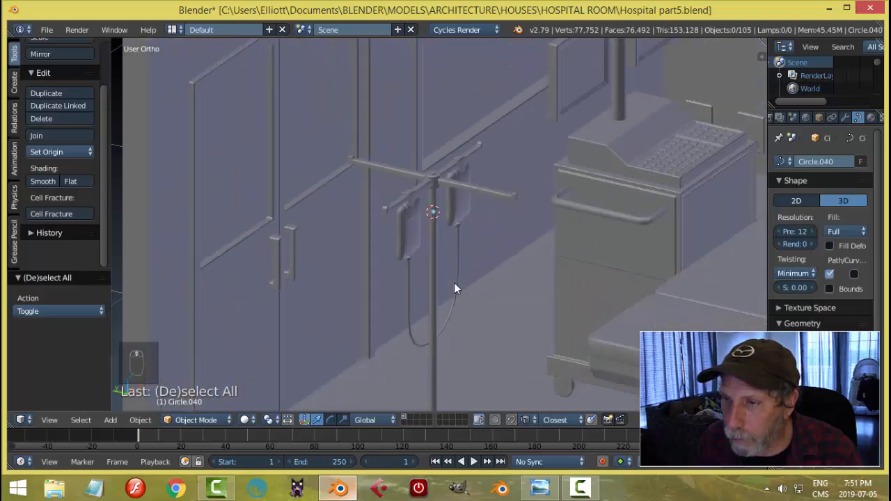
pyautogui.moveTo(460, 281); pyautogui.dragTo(482, 272, button='middle')
pyautogui.scroll(2, 483, 276)
pyautogui.rightClick(426, 139)
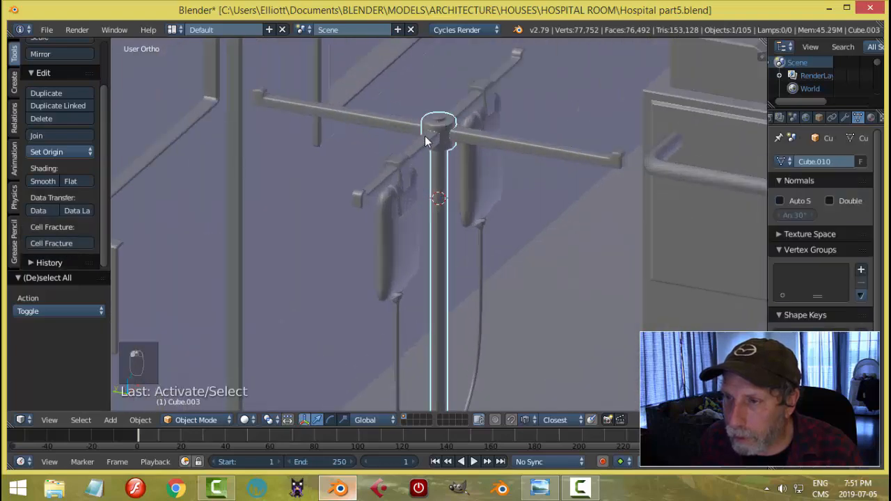
pyautogui.keyDown('shift'); pyautogui.rightClick(405, 169); pyautogui.keyUp('shift')
pyautogui.keyDown('shift'); pyautogui.rightClick(403, 207); pyautogui.keyUp('shift')
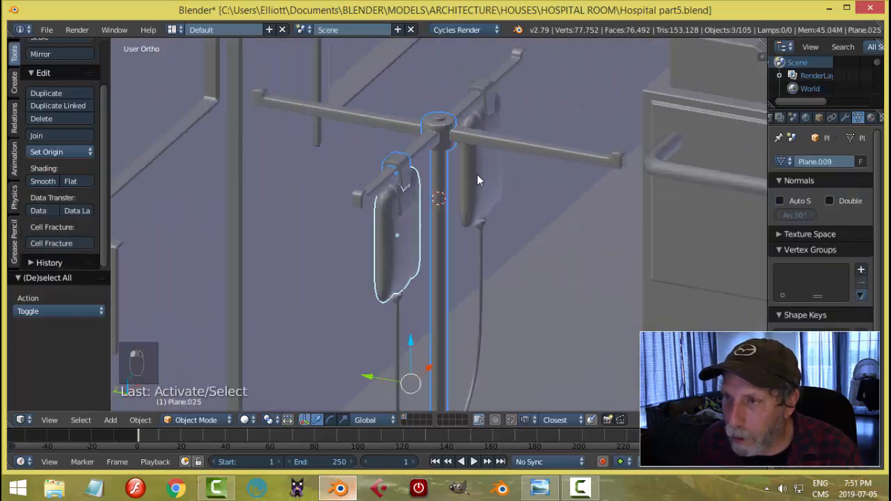
pyautogui.keyDown('shift'); pyautogui.rightClick(485, 97); pyautogui.keyUp('shift')
pyautogui.keyDown('shift'); pyautogui.rightClick(483, 221); pyautogui.keyUp('shift')
# Step: Add both outlet ports and the U-shaped tube to the selection
pyautogui.keyDown('shift'); pyautogui.moveTo(535, 277); pyautogui.dragTo(447, 72, button='middle'); pyautogui.keyUp('shift')
pyautogui.keyDown('shift'); pyautogui.rightClick(448, 73); pyautogui.keyUp('shift')
pyautogui.keyDown('shift'); pyautogui.rightClick(208, 304); pyautogui.keyUp('shift')
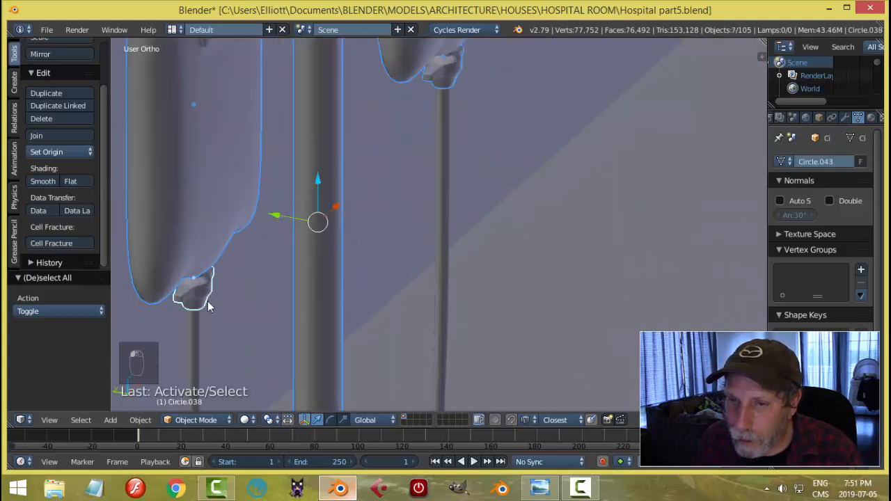
pyautogui.keyDown('shift'); pyautogui.rightClick(198, 318); pyautogui.keyUp('shift')
# Step: Add the four caster wheels under the stand's base to the selection
pyautogui.scroll(-6, 408, 301)
pyautogui.keyDown('shift'); pyautogui.moveTo(411, 301); pyautogui.dragTo(423, 81, button='middle'); pyautogui.keyUp('shift')
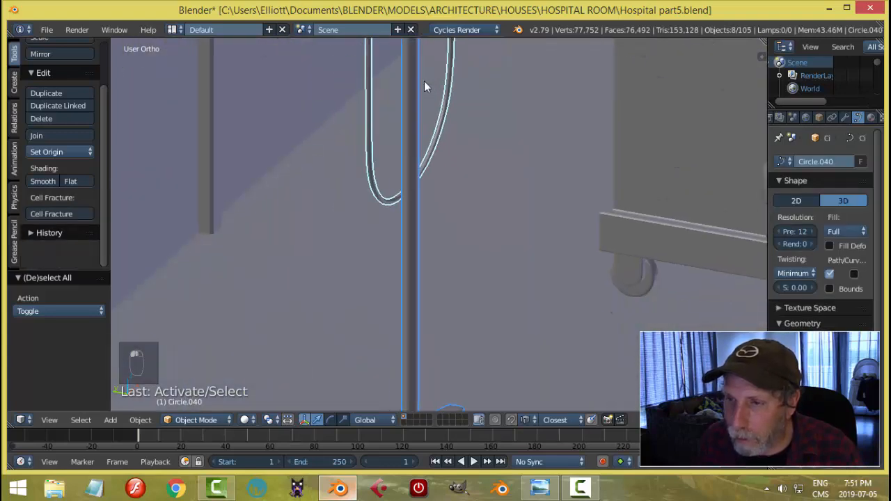
pyautogui.keyDown('shift'); pyautogui.moveTo(437, 272); pyautogui.dragTo(443, 40, button='middle'); pyautogui.keyUp('shift')
pyautogui.scroll(1, 464, 441)
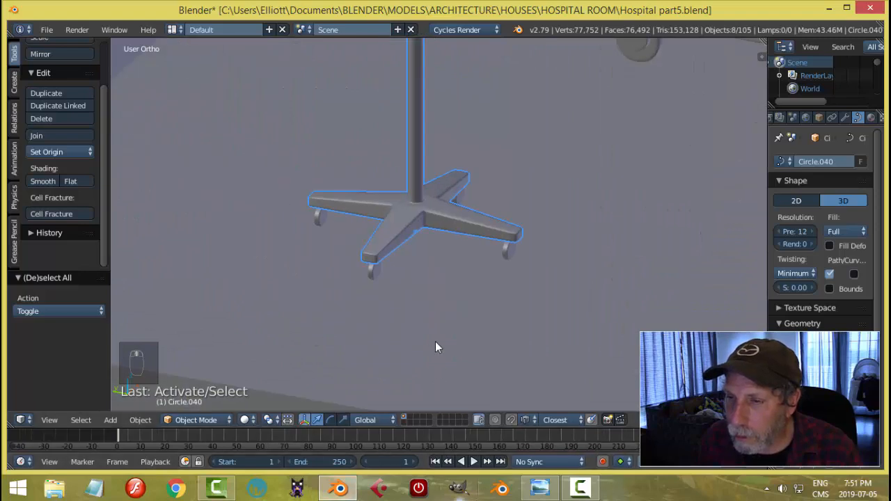
pyautogui.scroll(4, 435, 340)
pyautogui.scroll(-4, 435, 346)
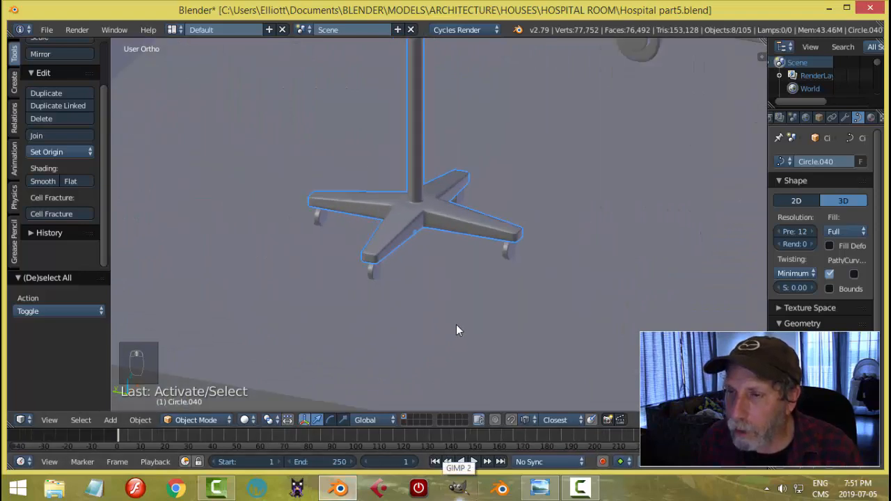
pyautogui.scroll(-3, 496, 194)
pyautogui.scroll(10, 496, 193)
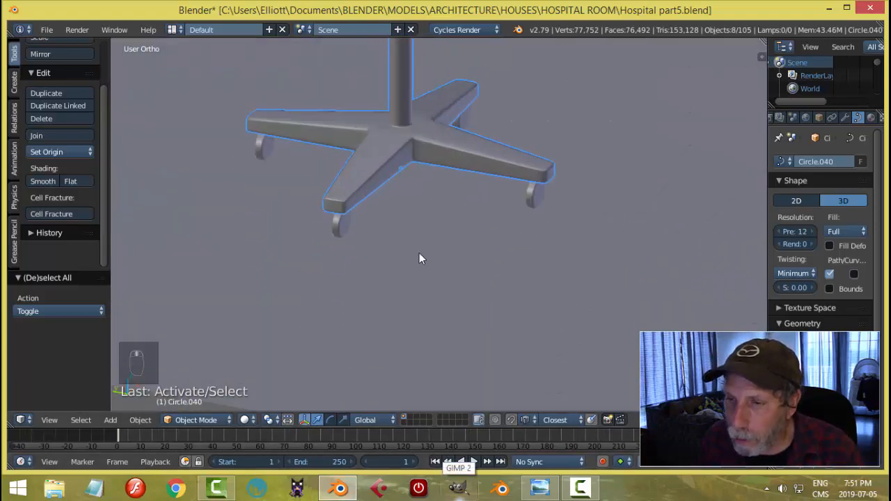
pyautogui.keyDown('shift'); pyautogui.rightClick(285, 221); pyautogui.keyUp('shift')
pyautogui.keyDown('shift'); pyautogui.rightClick(142, 88); pyautogui.keyUp('shift')
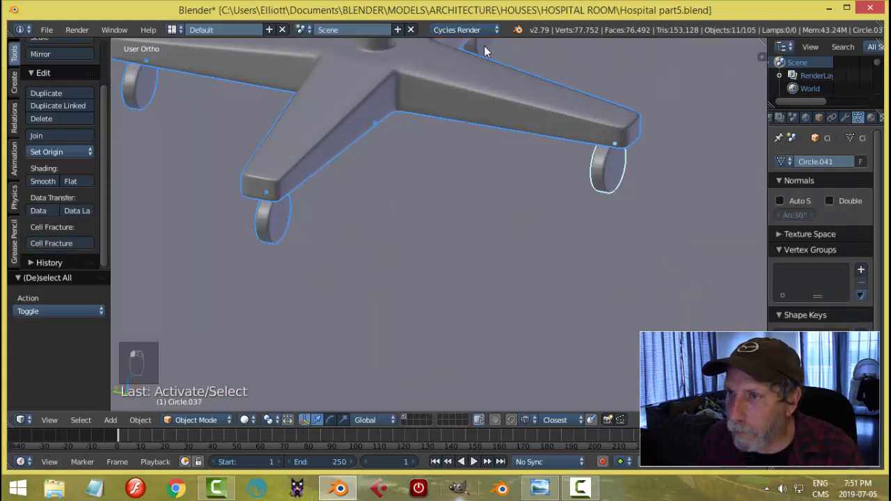
pyautogui.keyDown('shift'); pyautogui.rightClick(486, 50); pyautogui.keyUp('shift')
# Step: Add the stand's crossbars to the selection and create a new group from all the selected IV stand parts
pyautogui.scroll(-6, 529, 241)
pyautogui.scroll(5, 483, 200)
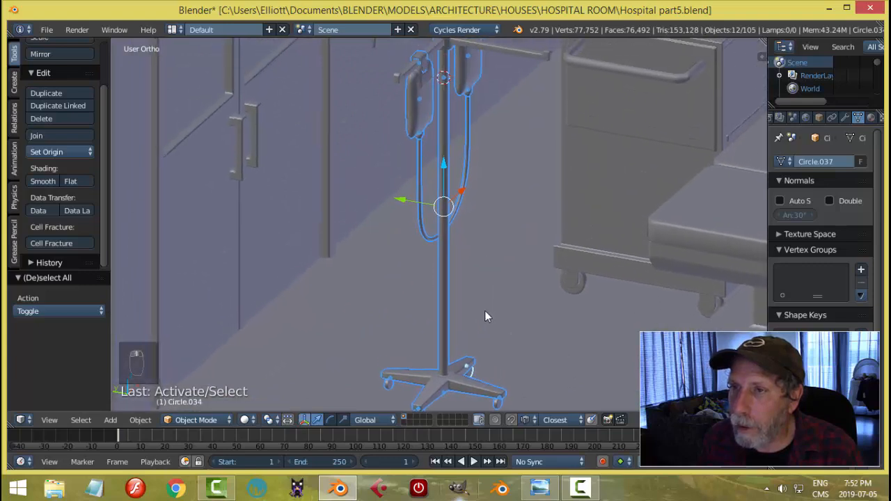
pyautogui.moveTo(486, 316)
pyautogui.mouseDown(button='middle')
pyautogui.moveTo(468, 284)
pyautogui.moveTo(456, 296)
pyautogui.mouseUp(button='middle')
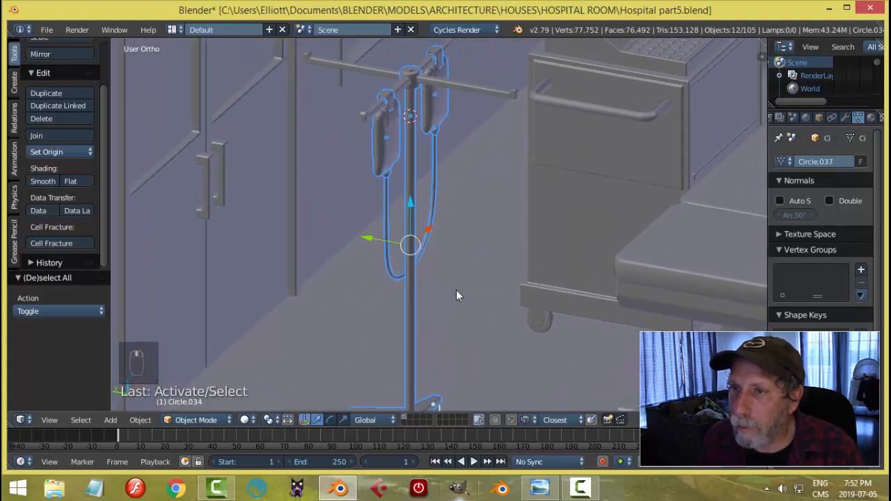
pyautogui.keyDown('shift'); pyautogui.rightClick(465, 91); pyautogui.keyUp('shift')
pyautogui.hotkey('ctrl', 'g')
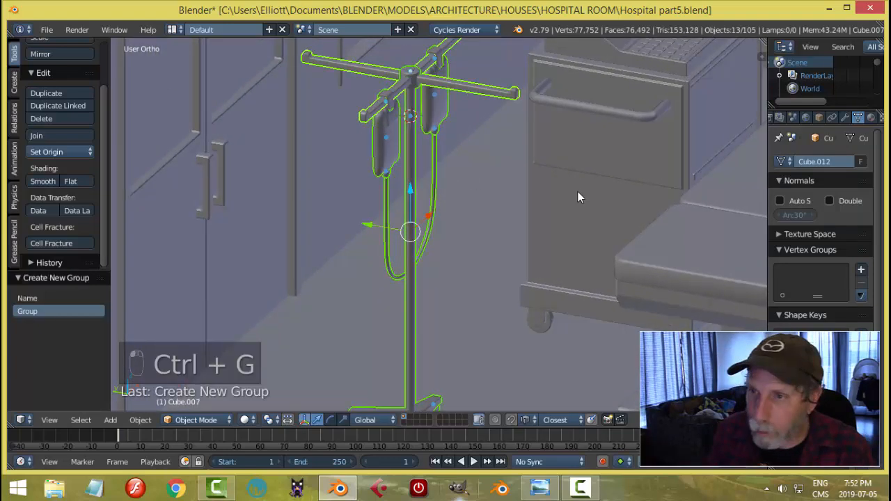
# Step: Rotate the grouped IV stand 180° about the Z axis and deselect everything
pyautogui.press('r')
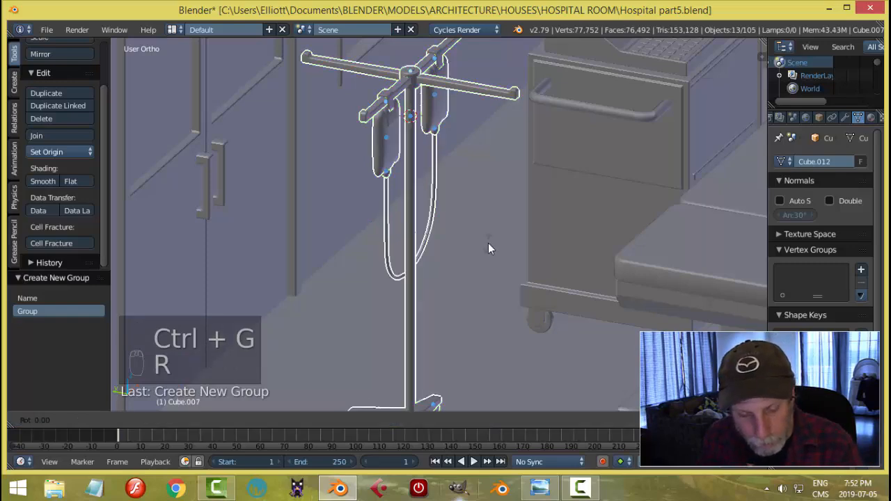
pyautogui.press('z')
pyautogui.press('1')
pyautogui.press('8')
pyautogui.press('0')
pyautogui.press('Return')
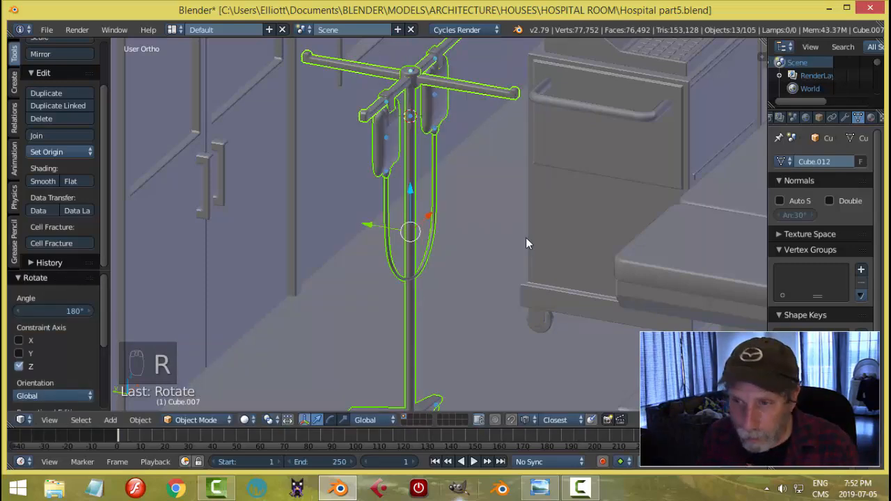
pyautogui.press('a')
# Step: Compare the IV stand's placement with the operating-room reference picture in Windows Photo Viewer, then return to Blender
pyautogui.moveTo(525, 238); pyautogui.dragTo(526, 395, button='middle')
pyautogui.scroll(-4, 480, 249)
pyautogui.click(540, 488)
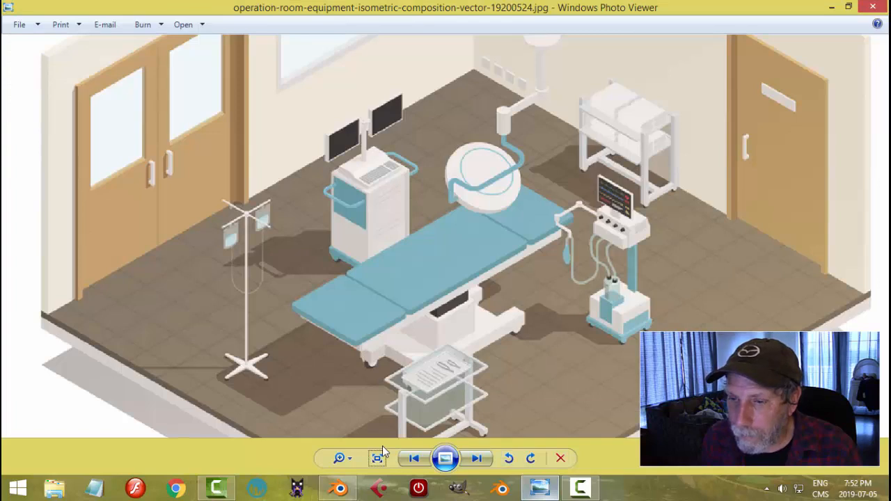
pyautogui.click(340, 489)
# Step: Select the whole IV stand by its group and move it along Y, then about -0.221 along X
pyautogui.rightClick(418, 204)
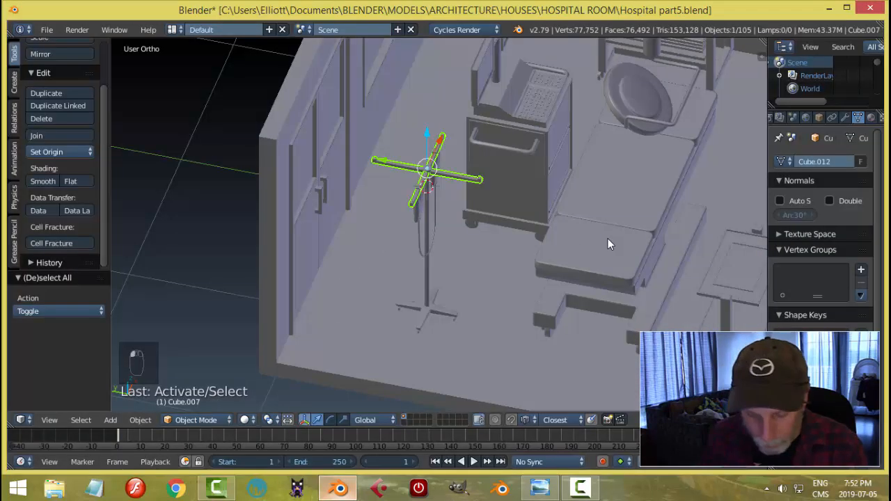
pyautogui.hotkey('shift', 'g')
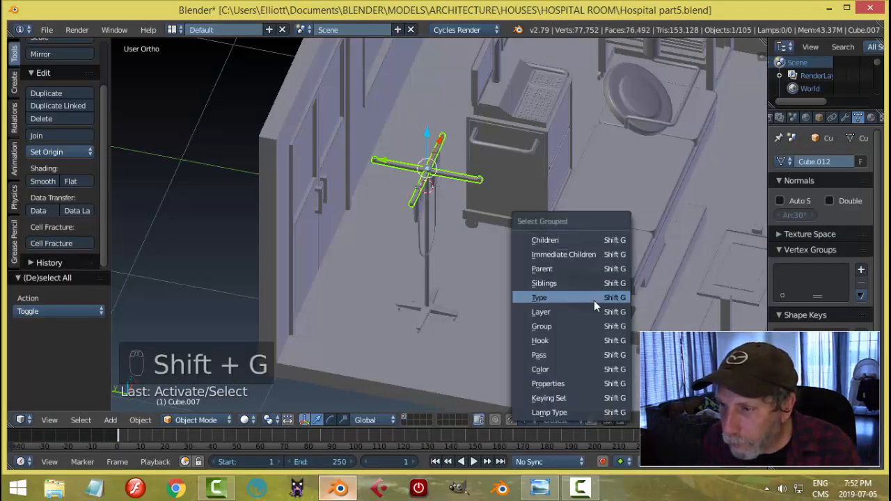
pyautogui.click(577, 325)
pyautogui.press('KP_Decimal')
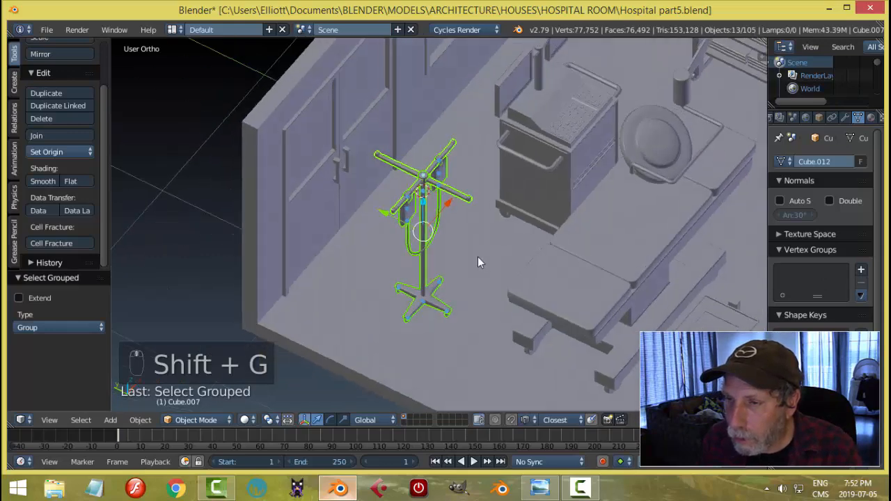
pyautogui.press('g')
pyautogui.press('y')
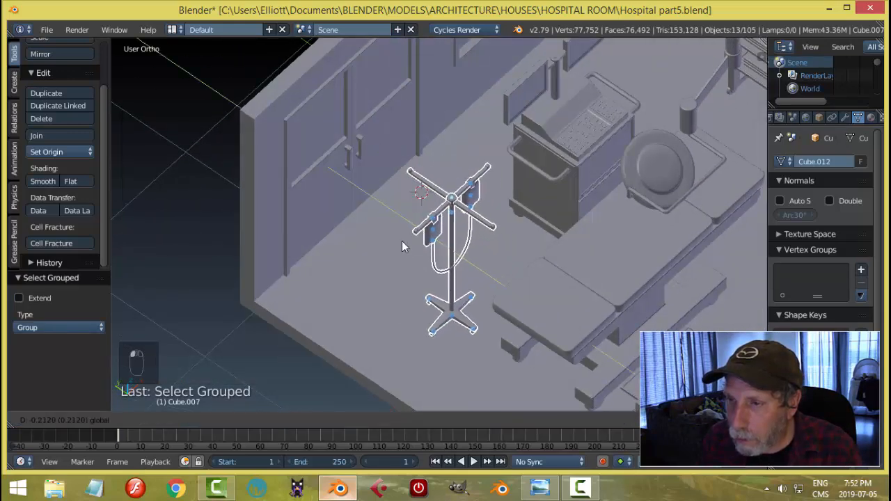
pyautogui.click(487, 229)
pyautogui.press('g')
pyautogui.press('x')
pyautogui.click(462, 254)
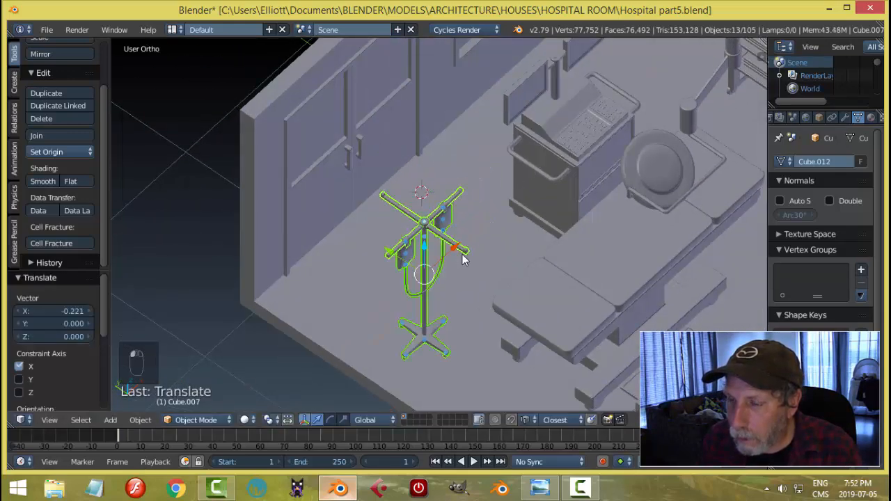
# Step: Deselect everything and examine the IV stand's position relative to the doors, operating table and room
pyautogui.moveTo(462, 254); pyautogui.dragTo(514, 260, button='middle')
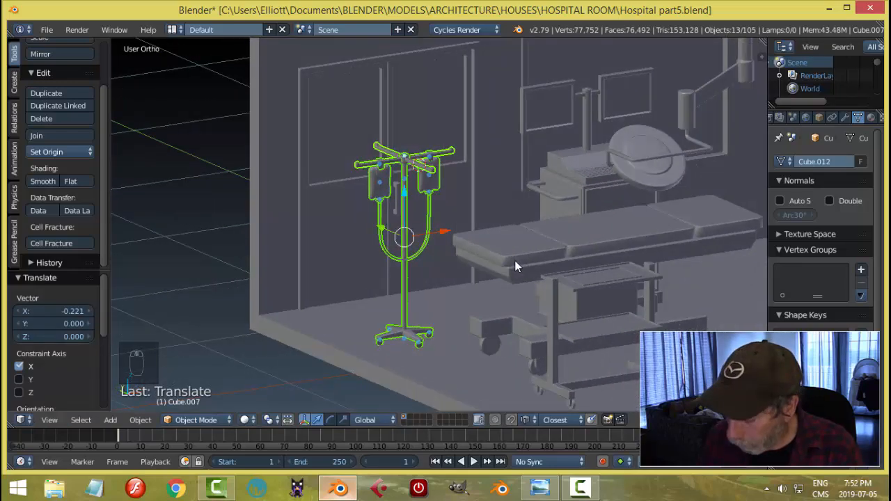
pyautogui.press('KP_1')
pyautogui.moveTo(473, 268); pyautogui.dragTo(529, 286, button='middle')
pyautogui.scroll(-4, 494, 269)
pyautogui.press('a')
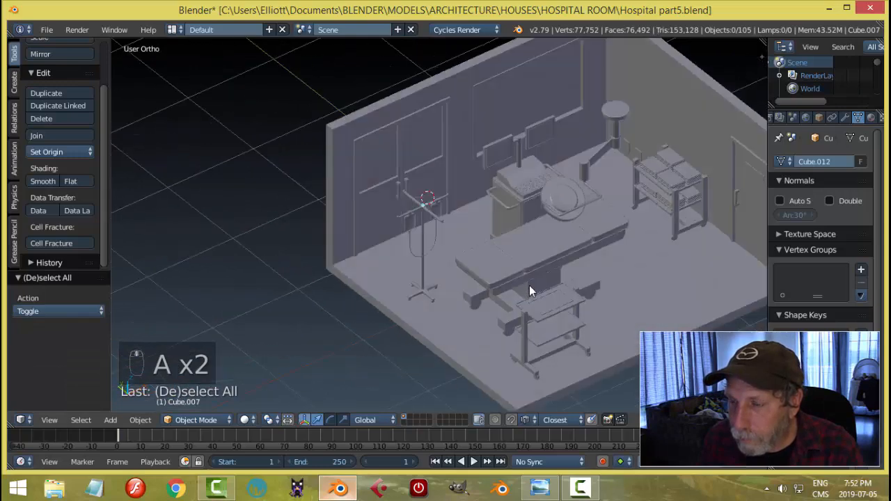
pyautogui.scroll(5, 529, 285)
pyautogui.keyDown('shift'); pyautogui.moveTo(581, 270); pyautogui.dragTo(518, 272, button='middle'); pyautogui.keyUp('shift')
pyautogui.scroll(-3, 518, 271)
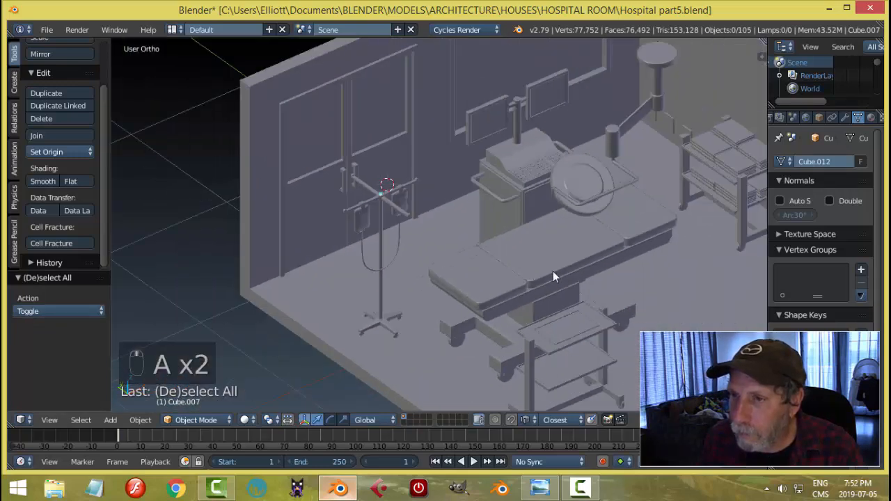
pyautogui.scroll(-5, 553, 276)
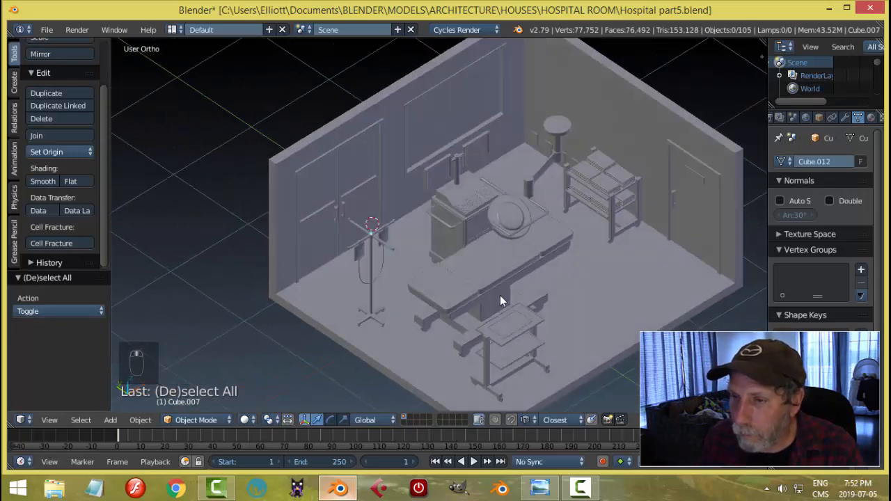
pyautogui.moveTo(500, 295); pyautogui.dragTo(491, 286, button='middle')
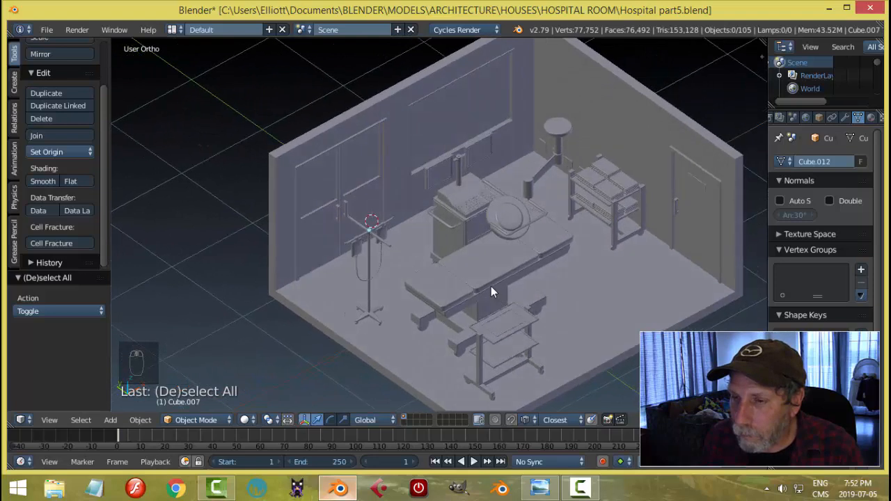
# Step: Reselect the whole IV stand group, shift it slightly away from the double doors, and save the file
pyautogui.rightClick(385, 236)
pyautogui.hotkey('shift', 'g')
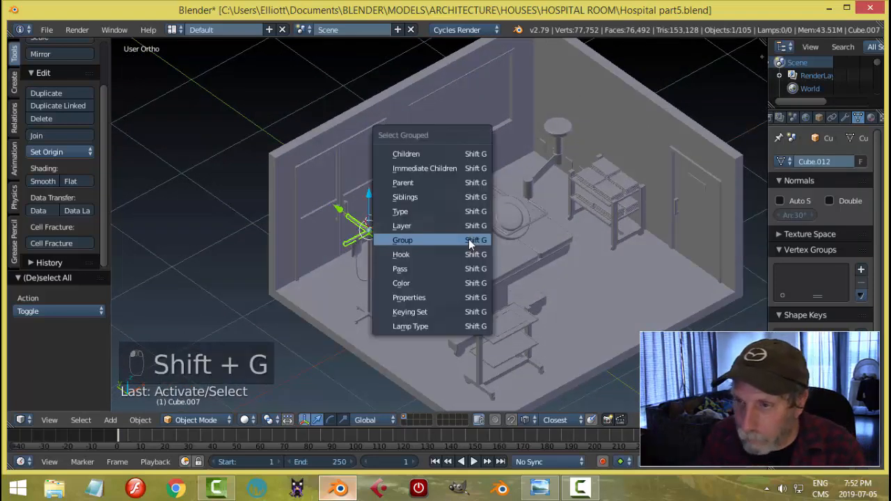
pyautogui.click(468, 239)
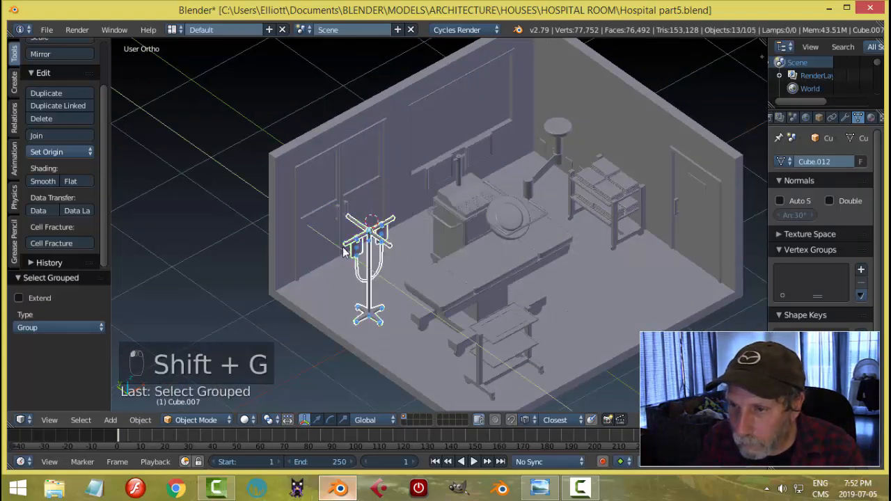
pyautogui.moveTo(343, 248); pyautogui.dragTo(415, 253)
pyautogui.press('a')
pyautogui.scroll(-3, 479, 256)
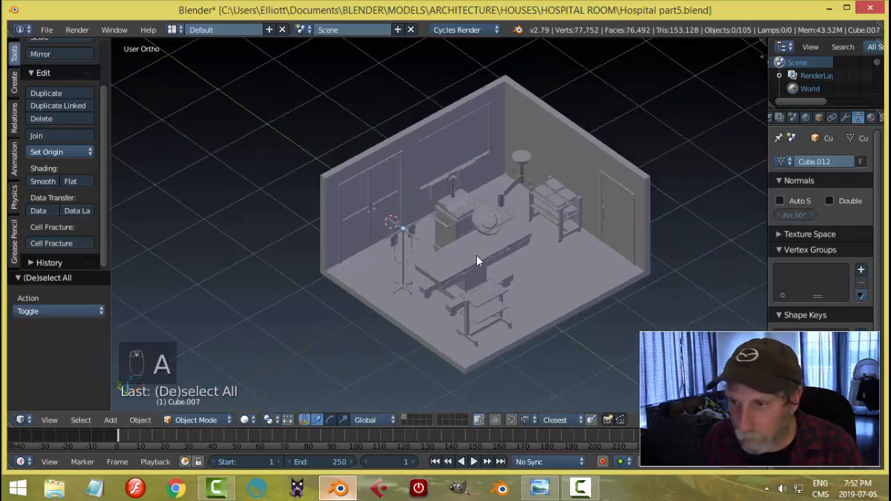
pyautogui.hotkey('ctrl', 's')
# Step: Select all parts of the IV stand's group and scale them up uniformly by about 1.069
pyautogui.scroll(4, 473, 268)
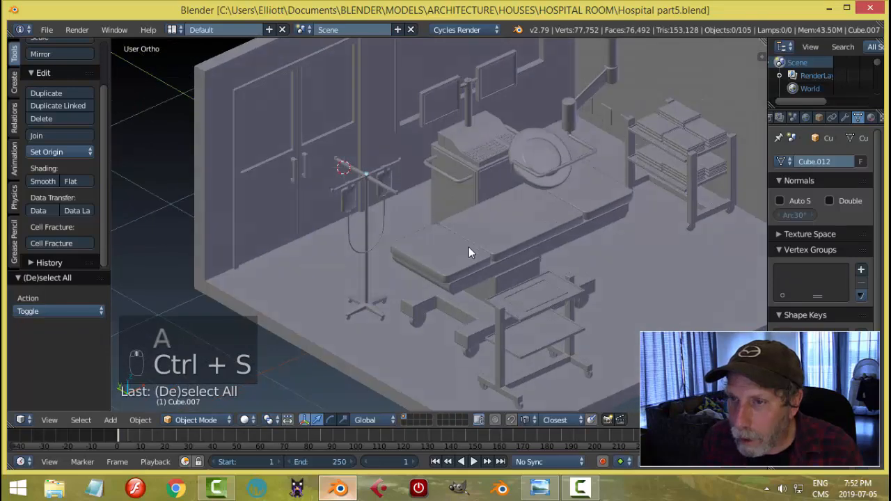
pyautogui.scroll(5, 468, 246)
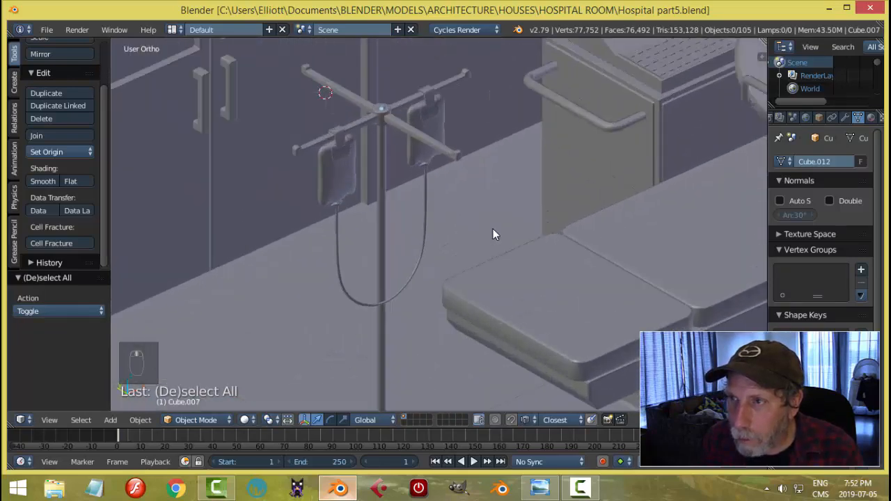
pyautogui.moveTo(493, 234); pyautogui.dragTo(553, 231, button='middle')
pyautogui.scroll(-3, 534, 258)
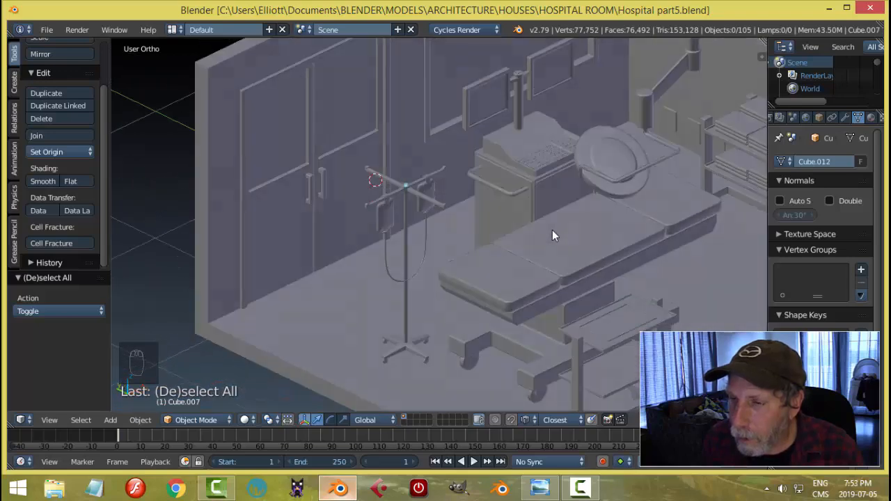
pyautogui.rightClick(428, 189)
pyautogui.hotkey('shift', 'g')
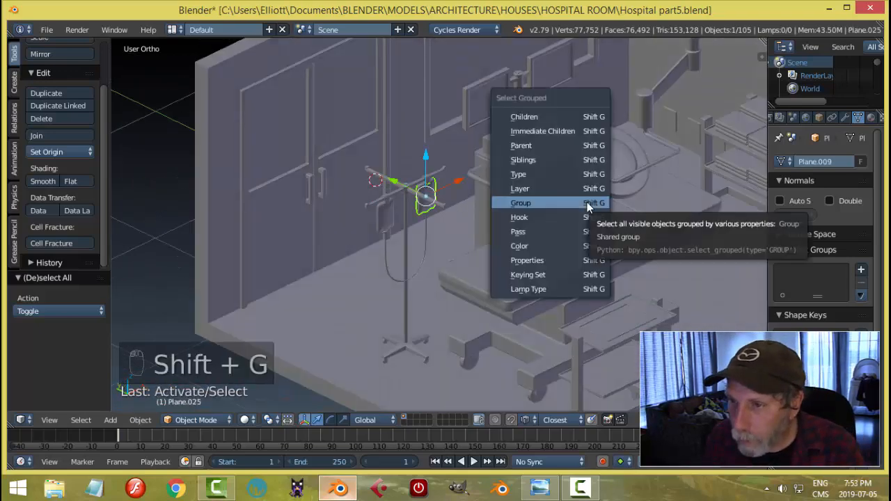
pyautogui.click(588, 202)
pyautogui.press('s')
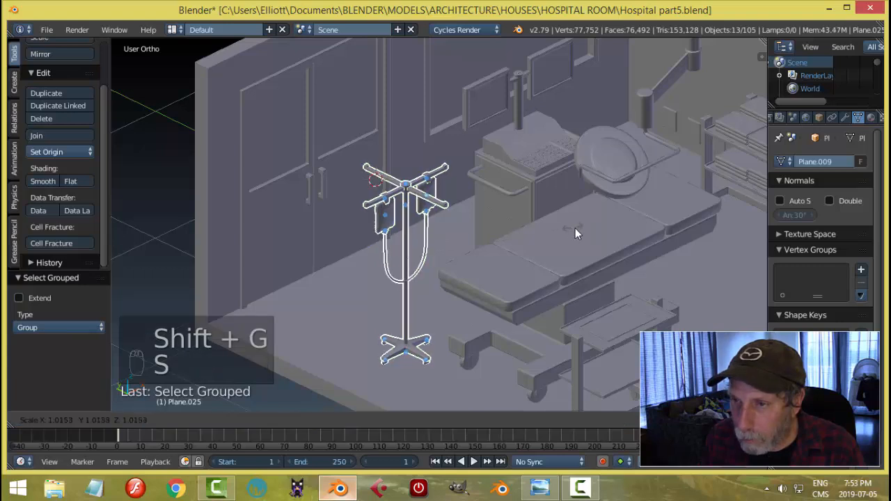
pyautogui.click(582, 231)
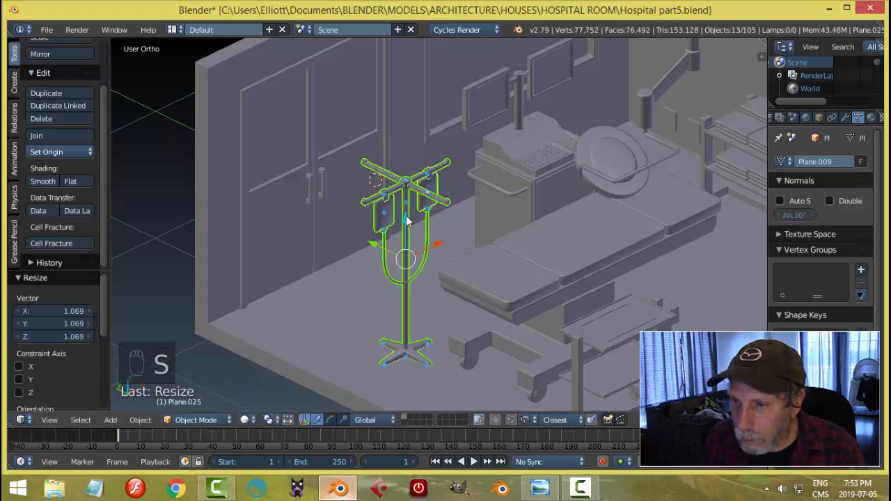
# Step: Raise the whole IV stand about 0.040 along Z so its base sits on the room floor
pyautogui.press('g')
pyautogui.press('z')
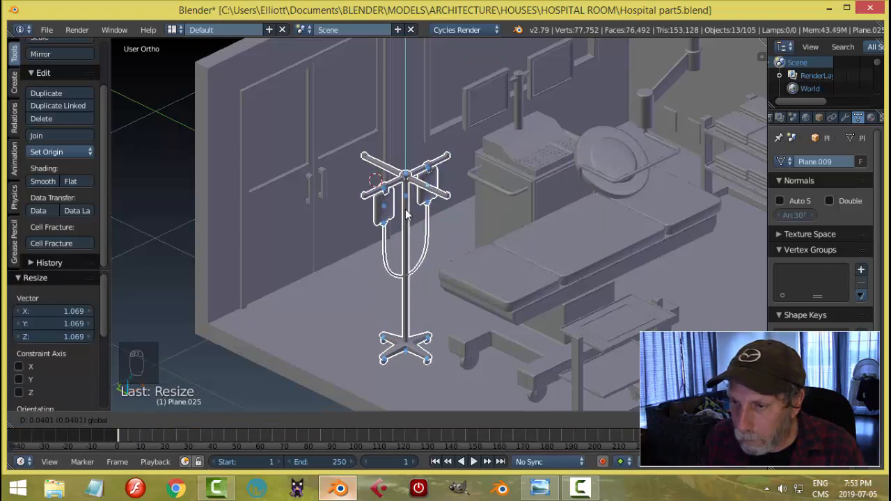
pyautogui.click(407, 214)
# Step: Check the IV stand's casters against the floor up close and lower the stand very slightly, about -0.0006 along Z
pyautogui.press('KP_1')
pyautogui.scroll(4, 405, 209)
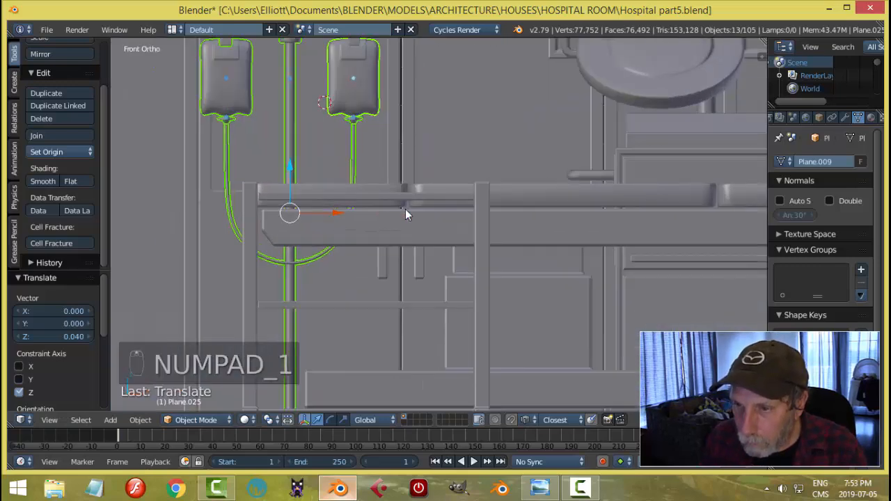
pyautogui.moveTo(409, 241); pyautogui.dragTo(447, 280, button='middle')
pyautogui.keyDown('shift'); pyautogui.moveTo(446, 376); pyautogui.dragTo(525, 120, button='middle'); pyautogui.keyUp('shift')
pyautogui.scroll(3, 448, 162)
pyautogui.scroll(3, 453, 163)
pyautogui.press('g')
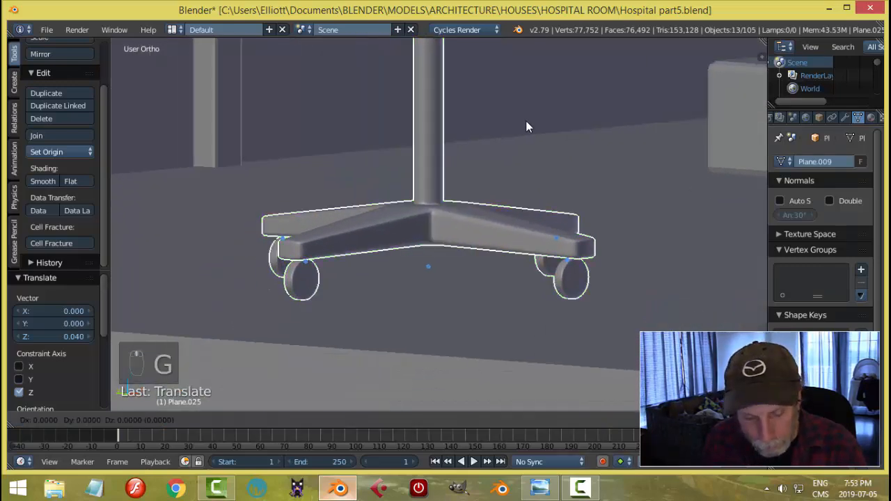
pyautogui.press('z')
pyautogui.click(526, 121)
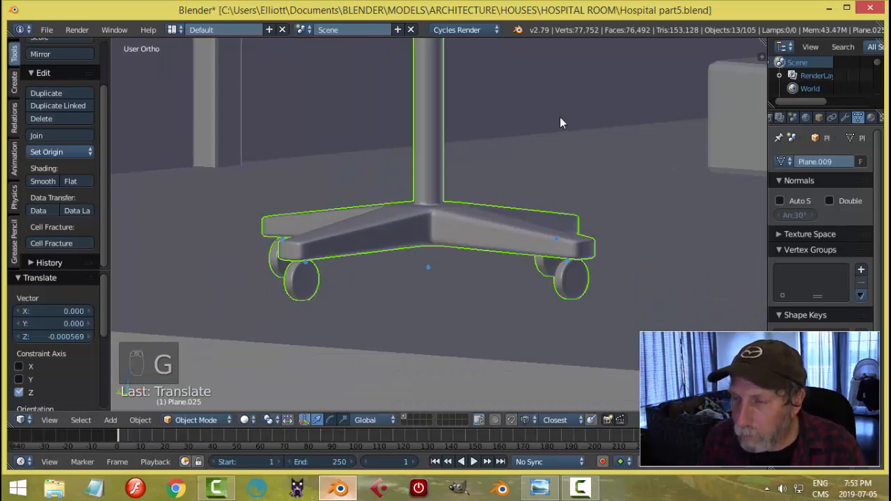
# Step: Deselect everything and save the scene over the existing Hospital part5.blend file
pyautogui.scroll(-8, 560, 117)
pyautogui.scroll(-4, 550, 132)
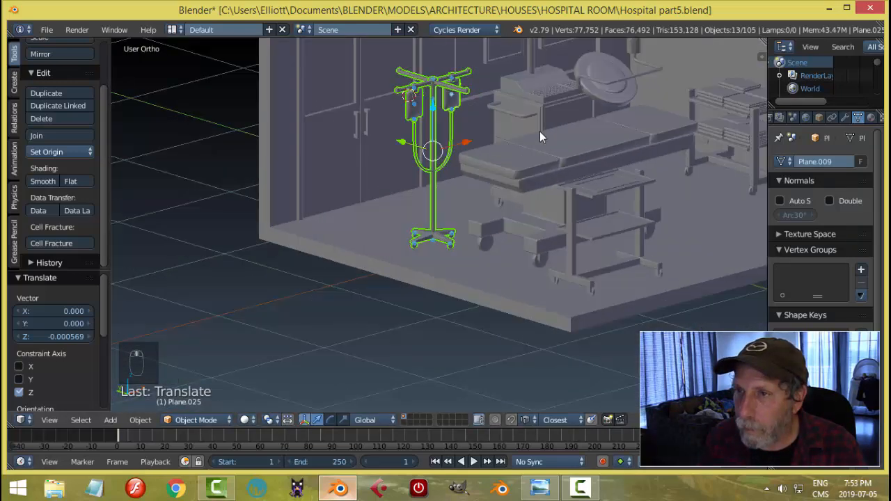
pyautogui.press('a')
pyautogui.moveTo(539, 131); pyautogui.dragTo(527, 179, button='middle')
pyautogui.hotkey('ctrl', 's')
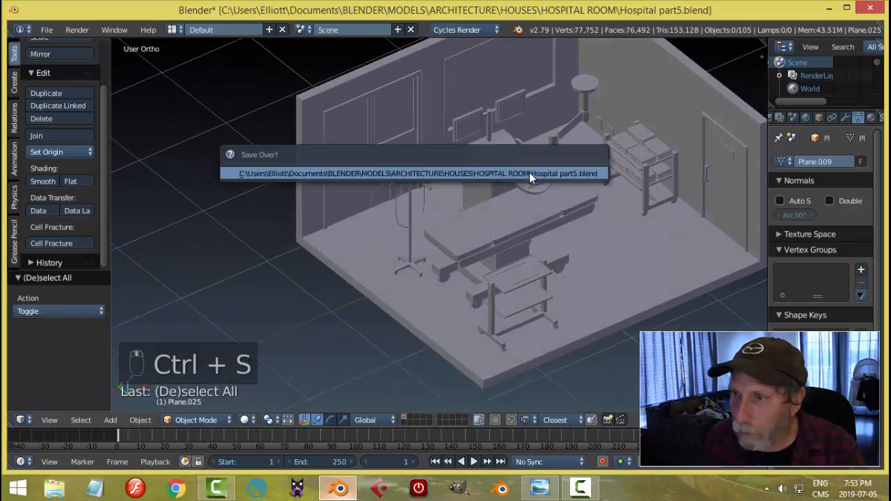
pyautogui.click(531, 175)
pyautogui.moveTo(546, 239)
pyautogui.mouseDown(button='middle')
pyautogui.moveTo(503, 232)
pyautogui.moveTo(572, 187)
pyautogui.moveTo(492, 202)
pyautogui.moveTo(471, 232)
pyautogui.moveTo(542, 242)
pyautogui.moveTo(471, 225)
pyautogui.moveTo(531, 236)
pyautogui.mouseUp(button='middle')
# Step: Switch to Windows Photo Viewer to examine the IV stand and surrounding equipment in the reference picture, and compare them with the room in Blender
pyautogui.click(539, 489)
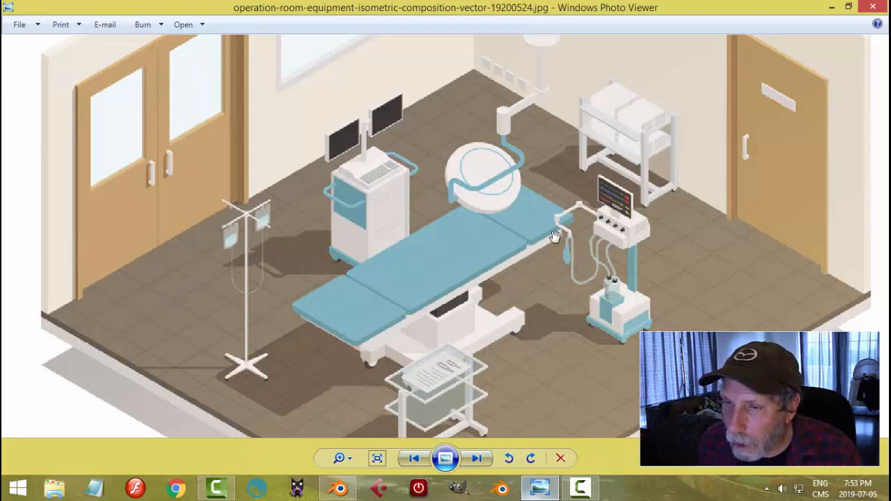
pyautogui.scroll(2, 229, 238)
pyautogui.scroll(-1, 290, 242)
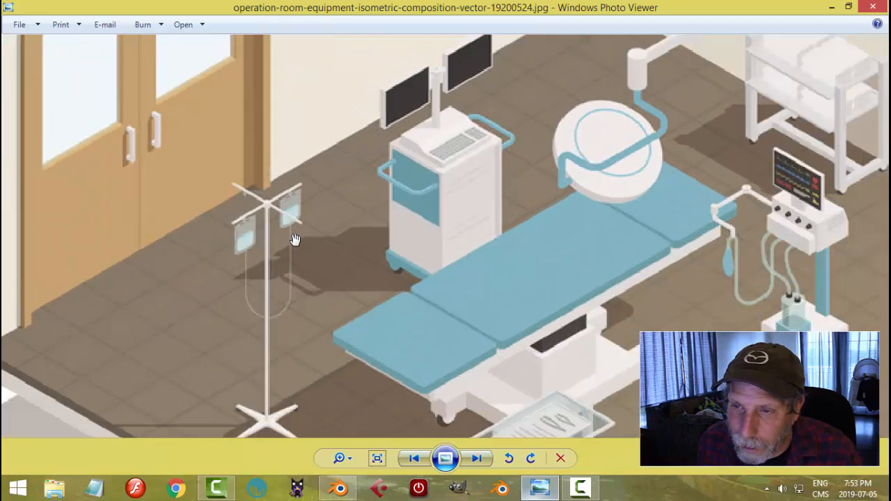
pyautogui.scroll(-2, 309, 245)
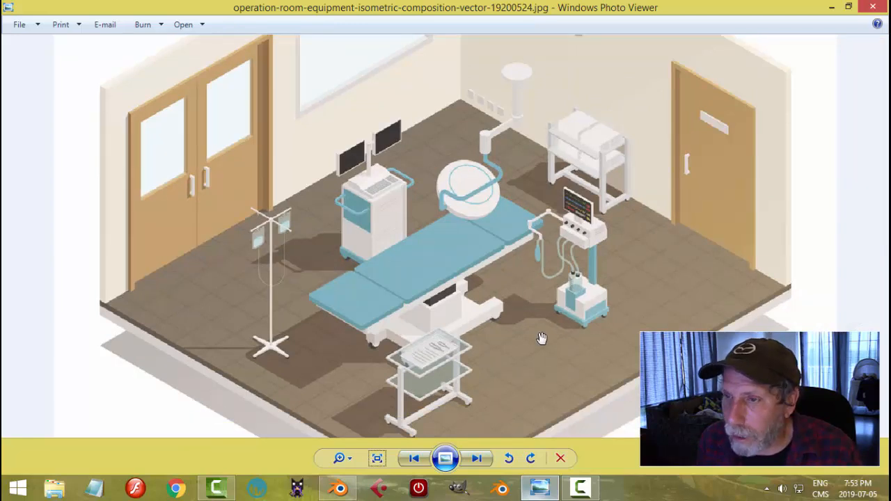
pyautogui.scroll(1, 542, 337)
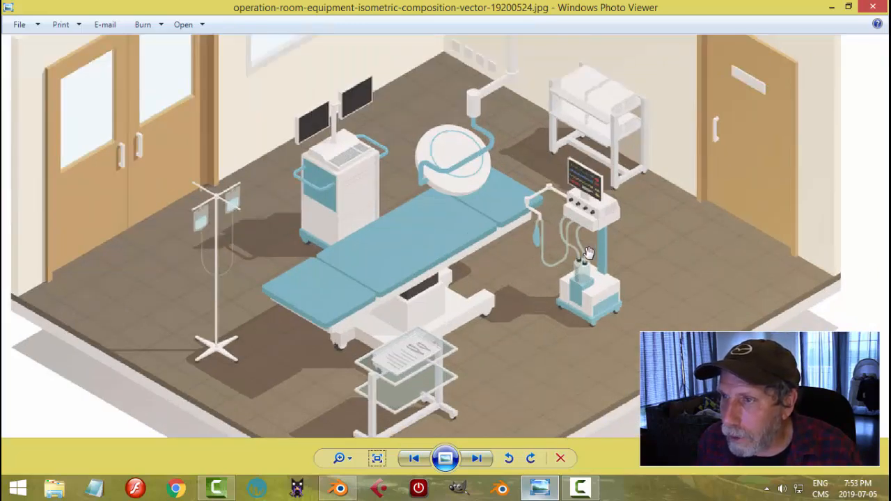
pyautogui.scroll(-1, 588, 253)
pyautogui.scroll(-1, 584, 161)
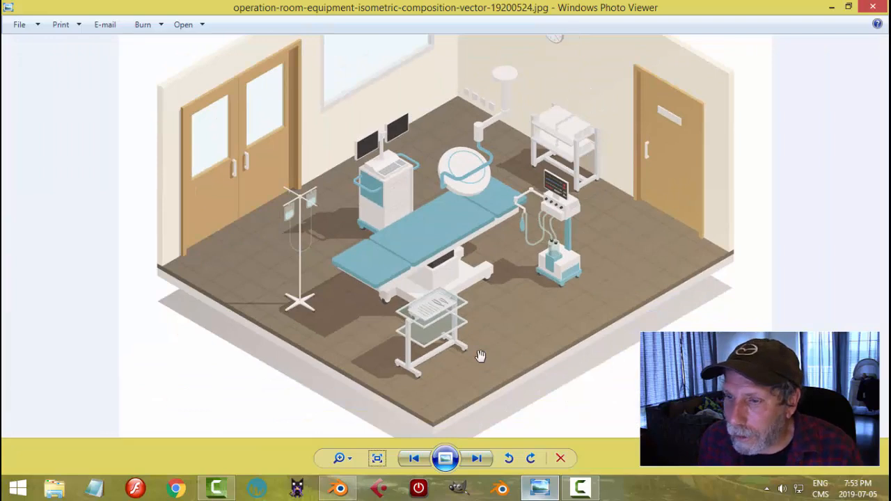
pyautogui.scroll(1, 470, 352)
pyautogui.scroll(-1, 452, 273)
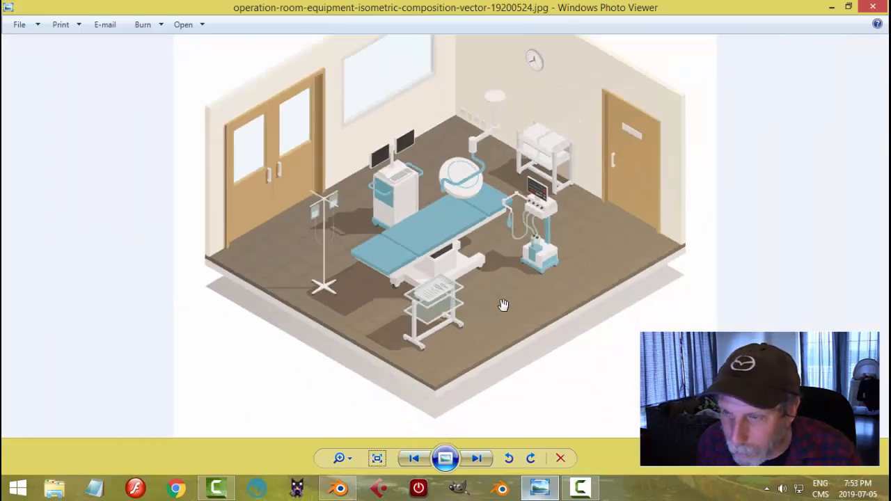
pyautogui.click(338, 488)
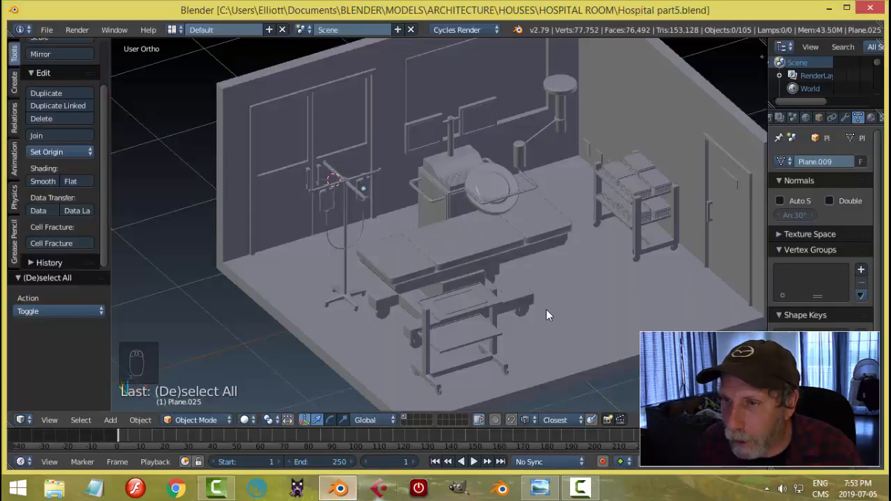
pyautogui.scroll(1, 518, 308)
pyautogui.moveTo(518, 308); pyautogui.dragTo(545, 301, button='middle')
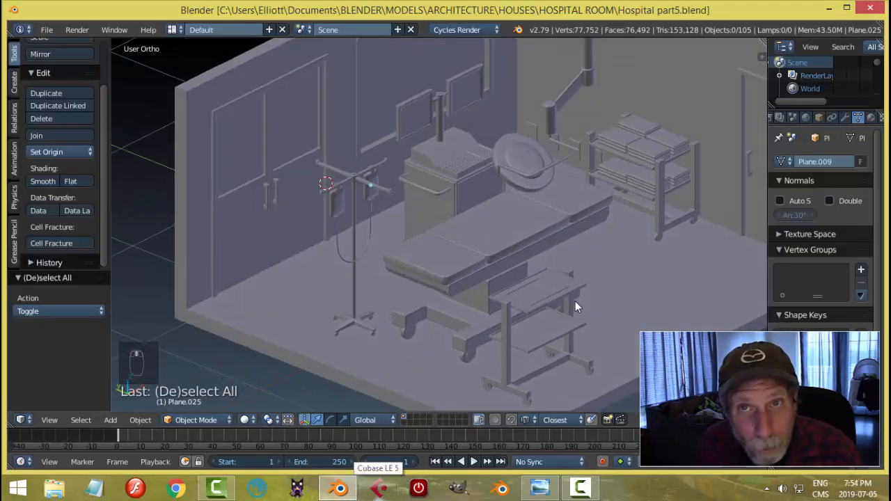